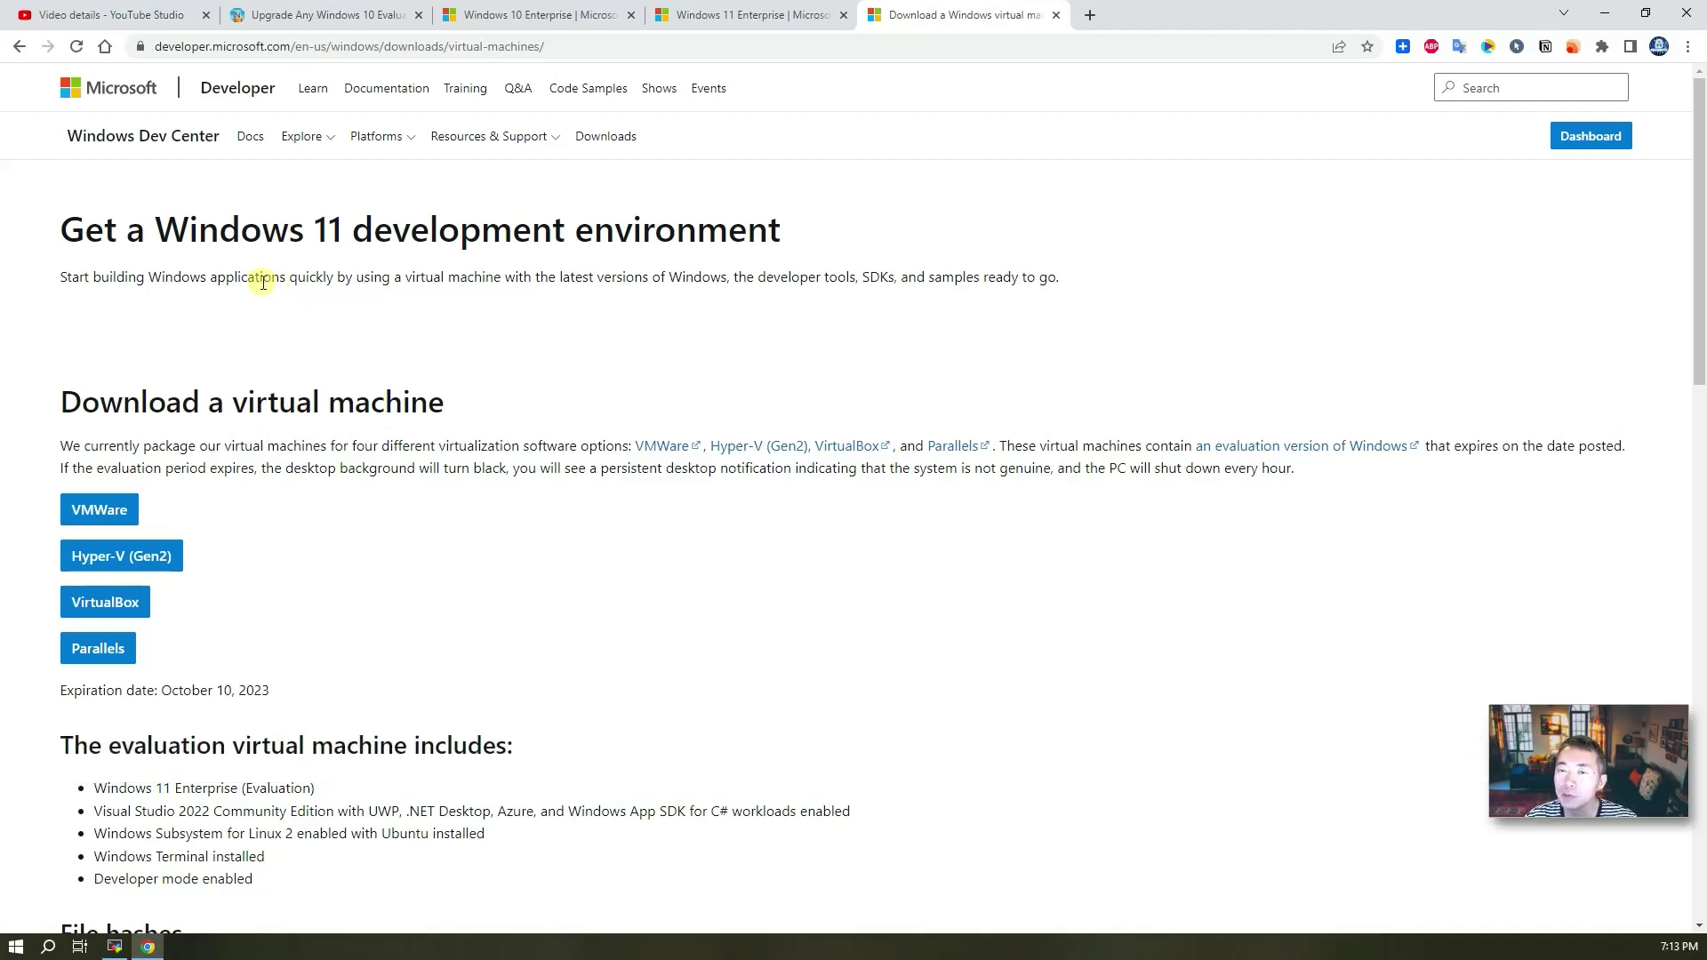
Review the description of the video about upgrading Windows Evaluation Edition to Full Edition in YouTube Studio.
scroll(263, 282, down, 1)
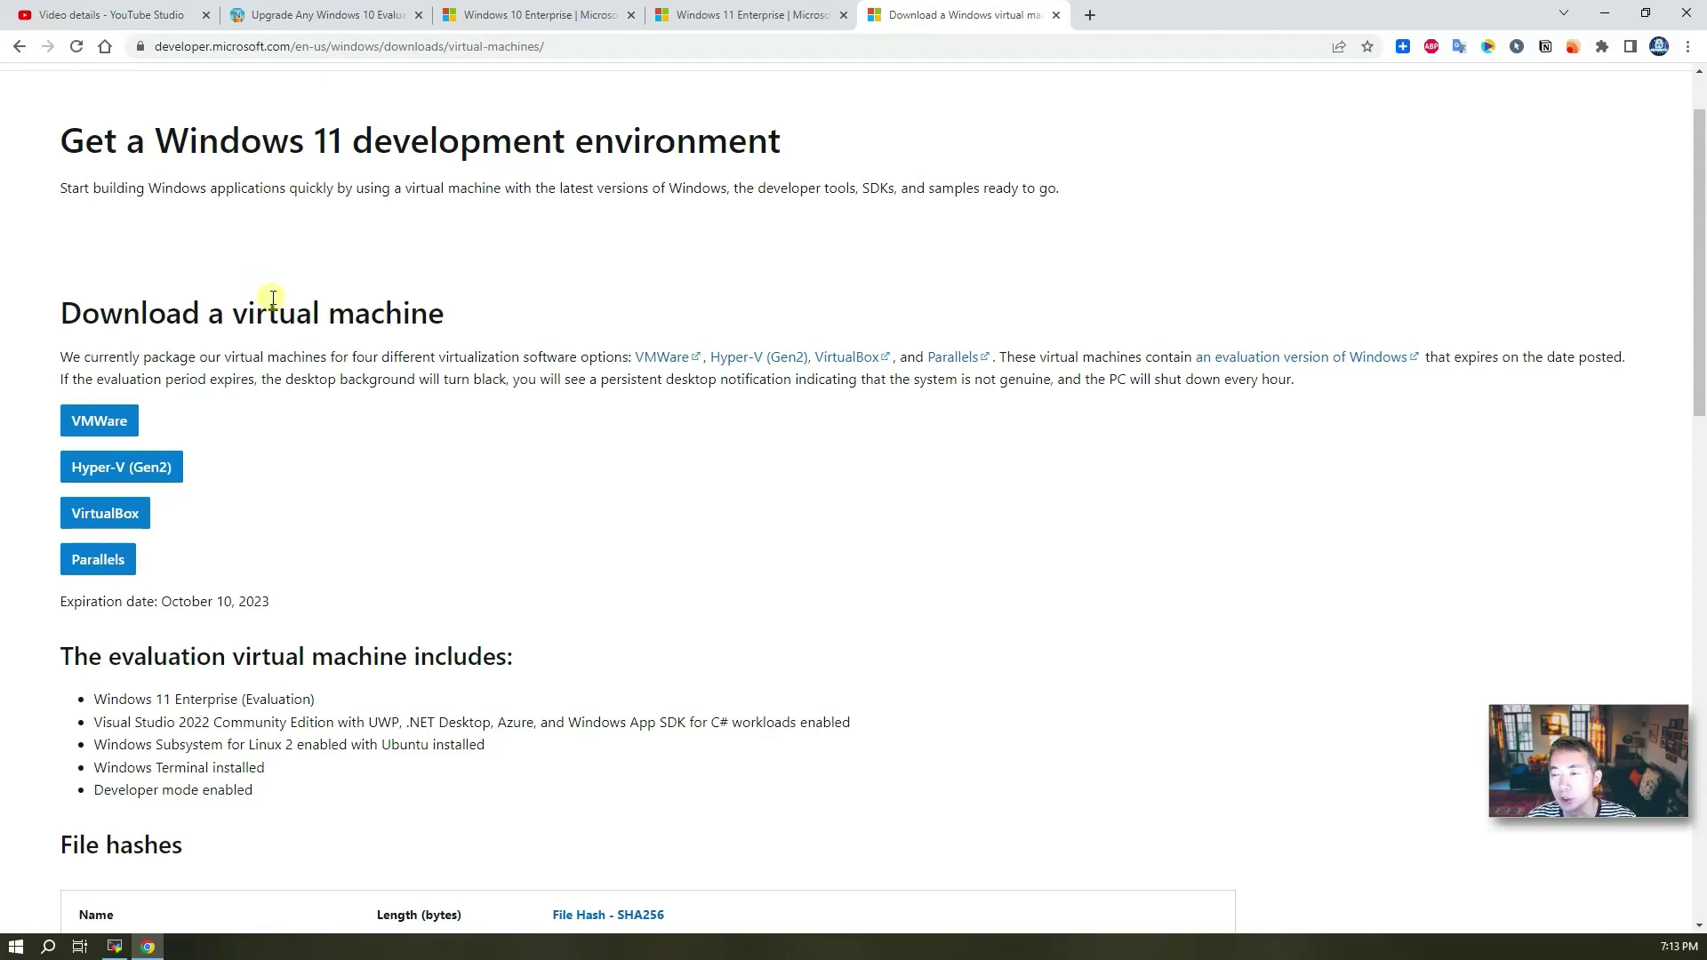
click(160, 15)
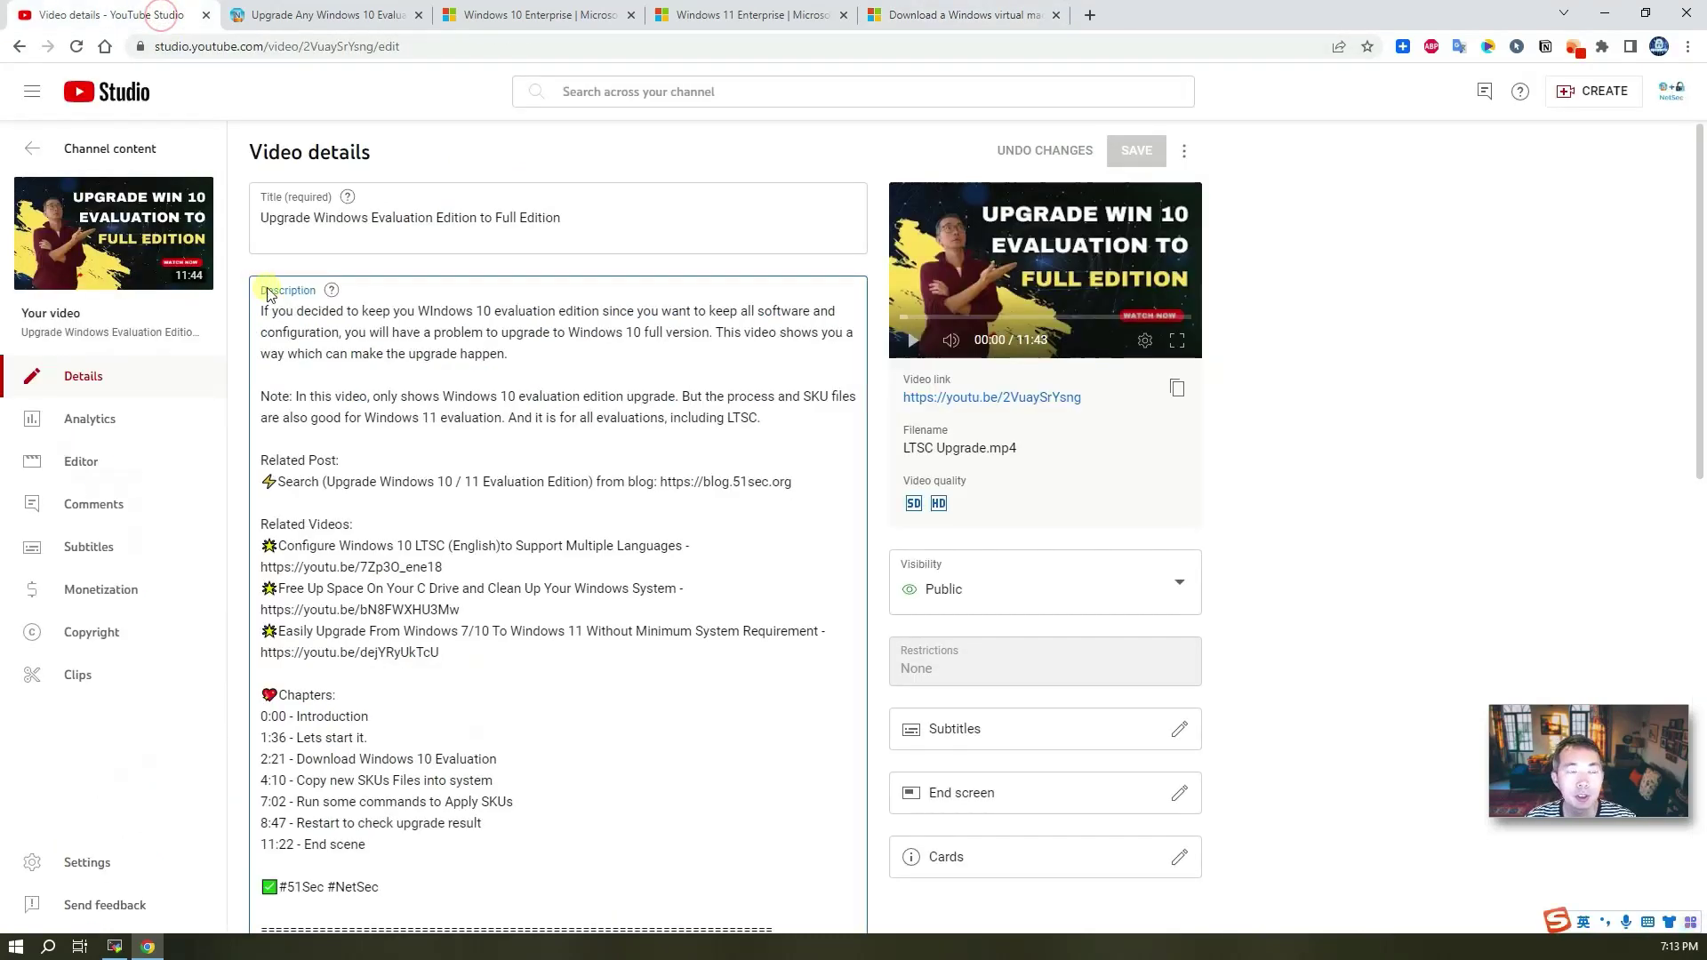
scroll(367, 378, down, 1)
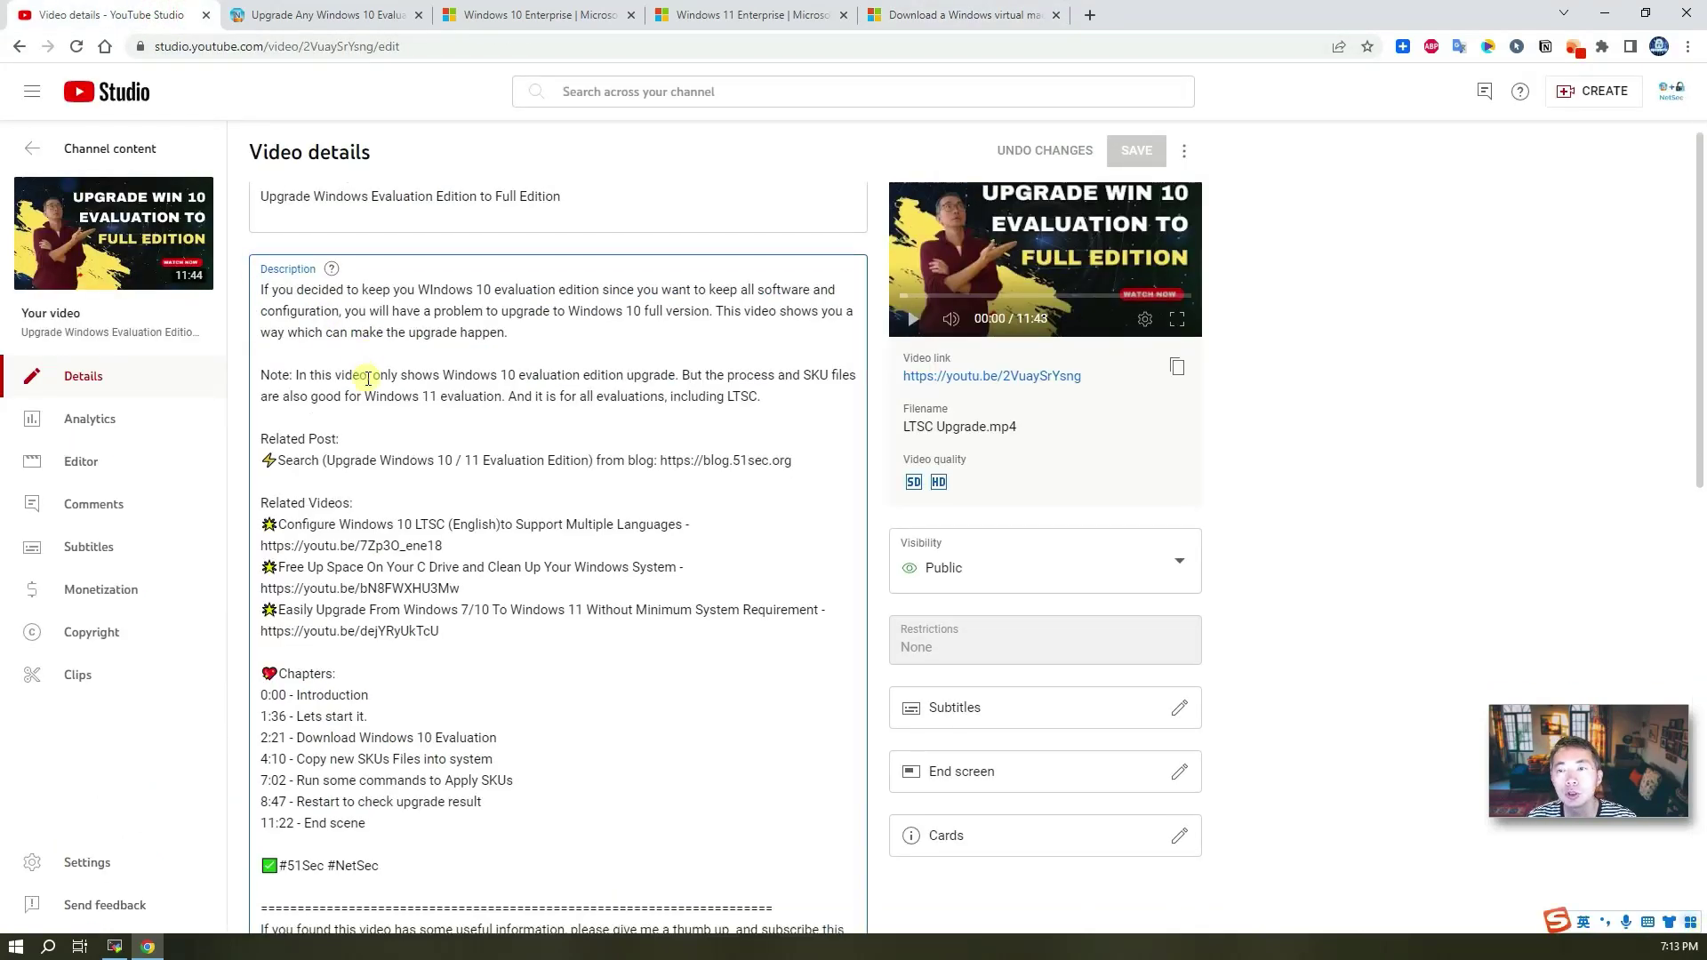
scroll(367, 383, up, 1)
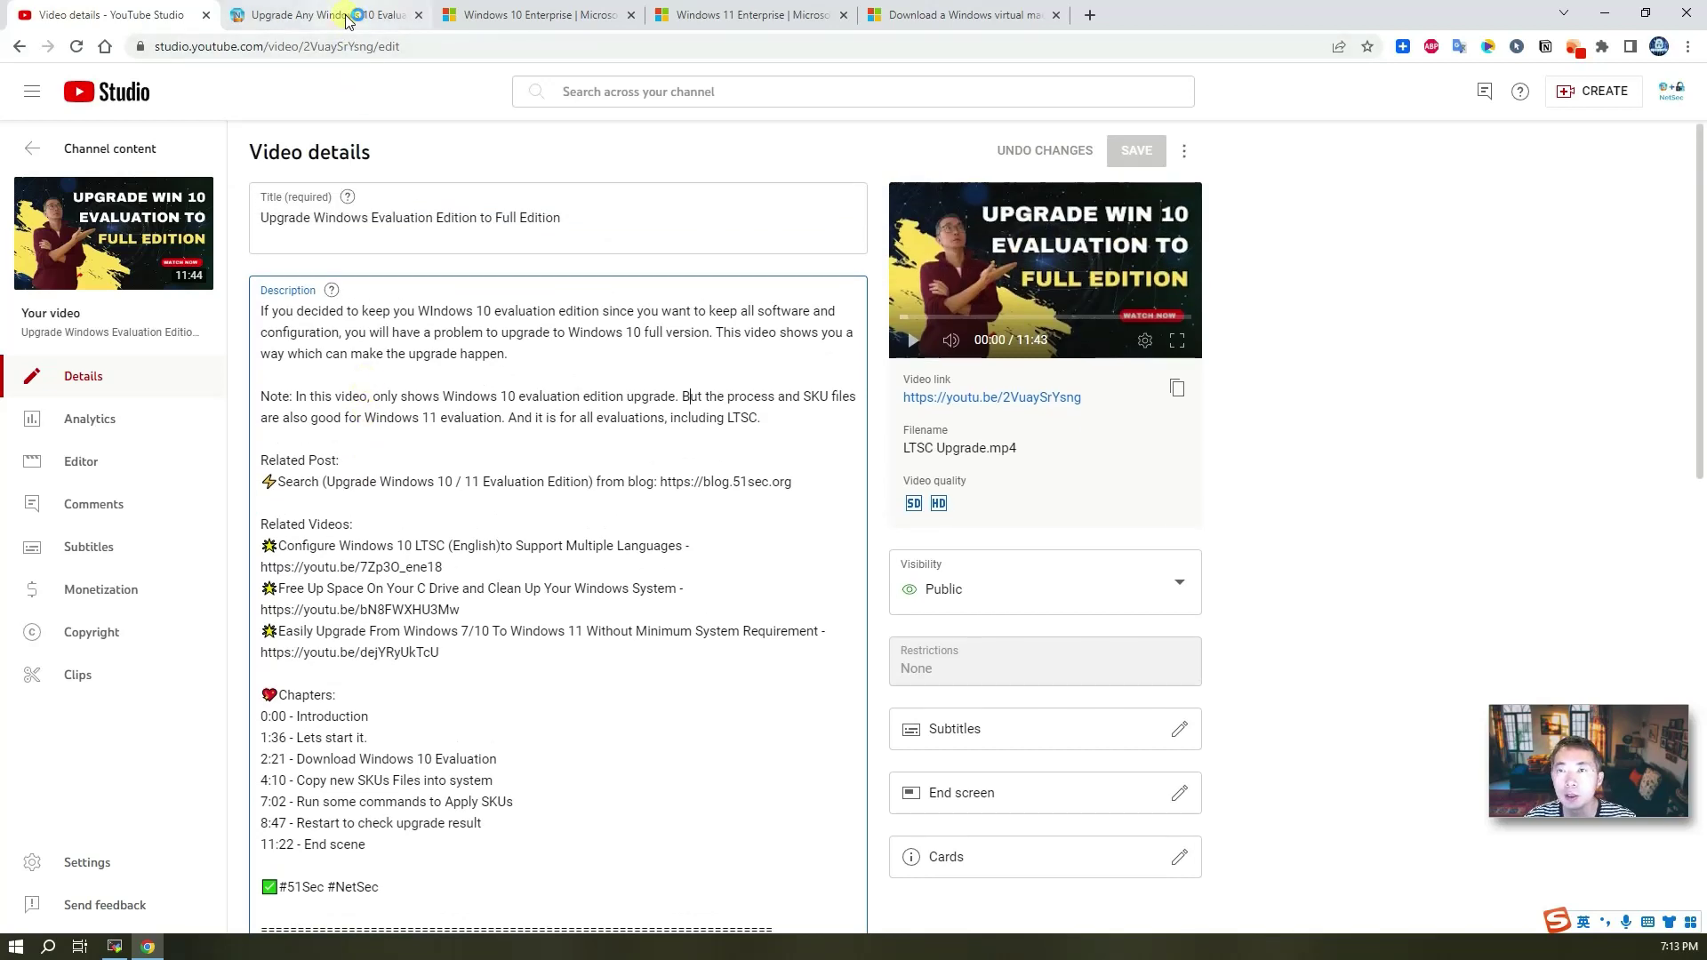
Look over the Windows 10 and Windows 11 Enterprise evaluation download pages and return to the video details page.
click(529, 15)
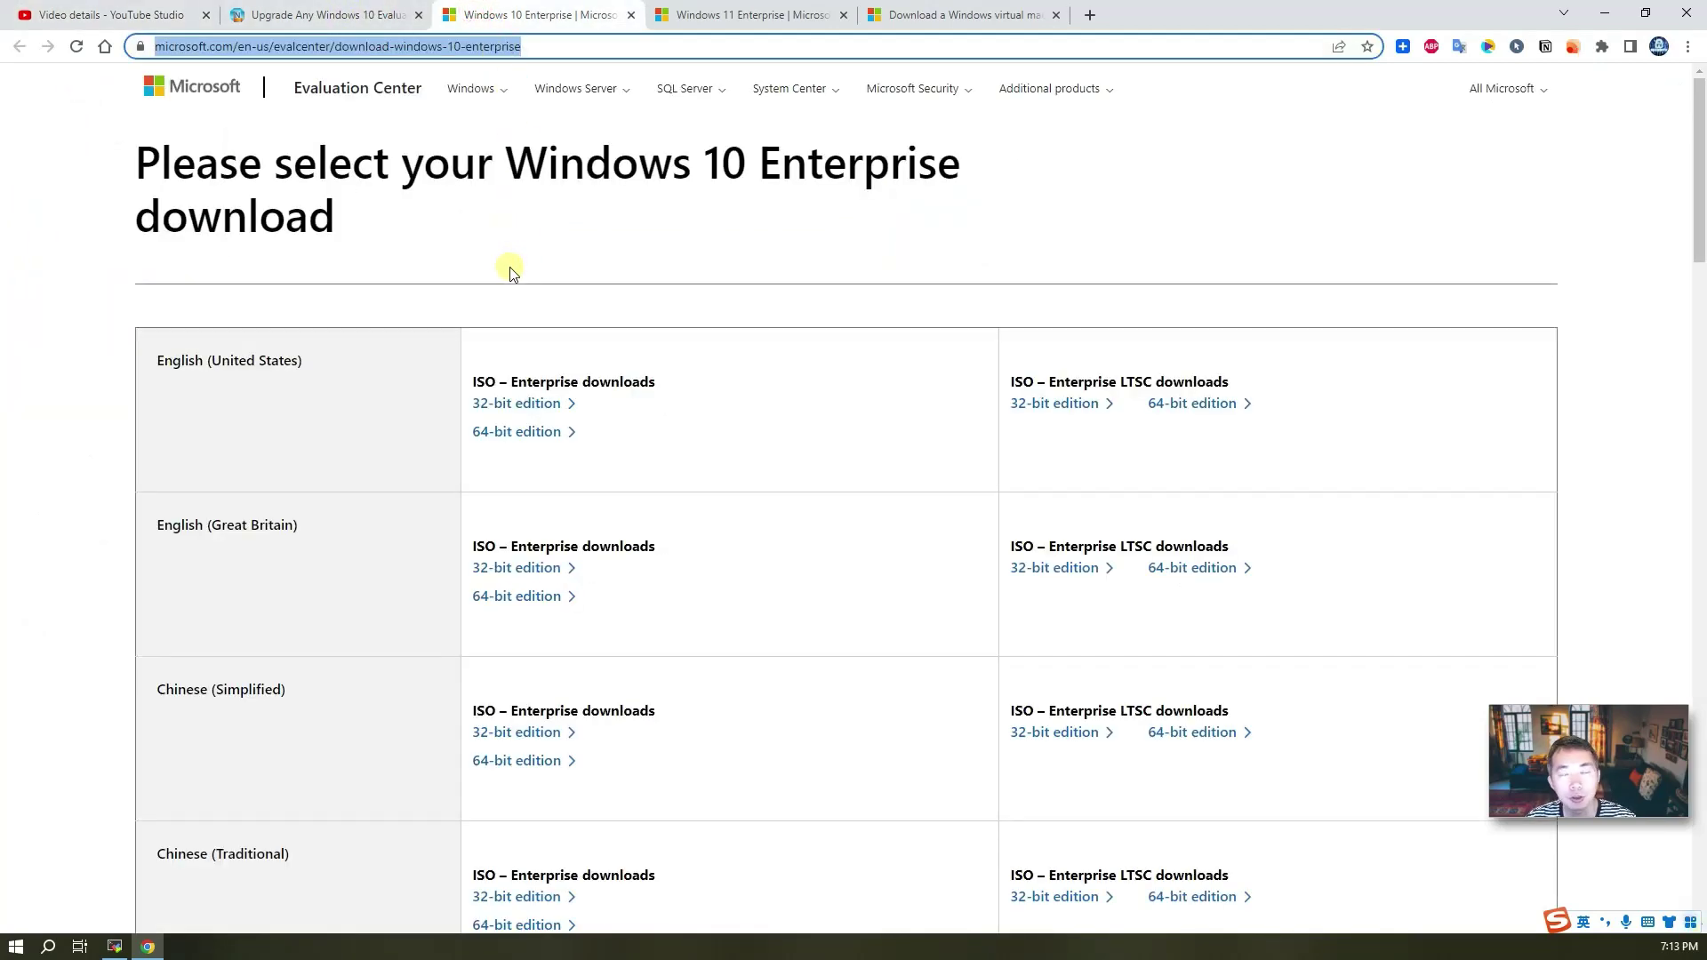
click(738, 15)
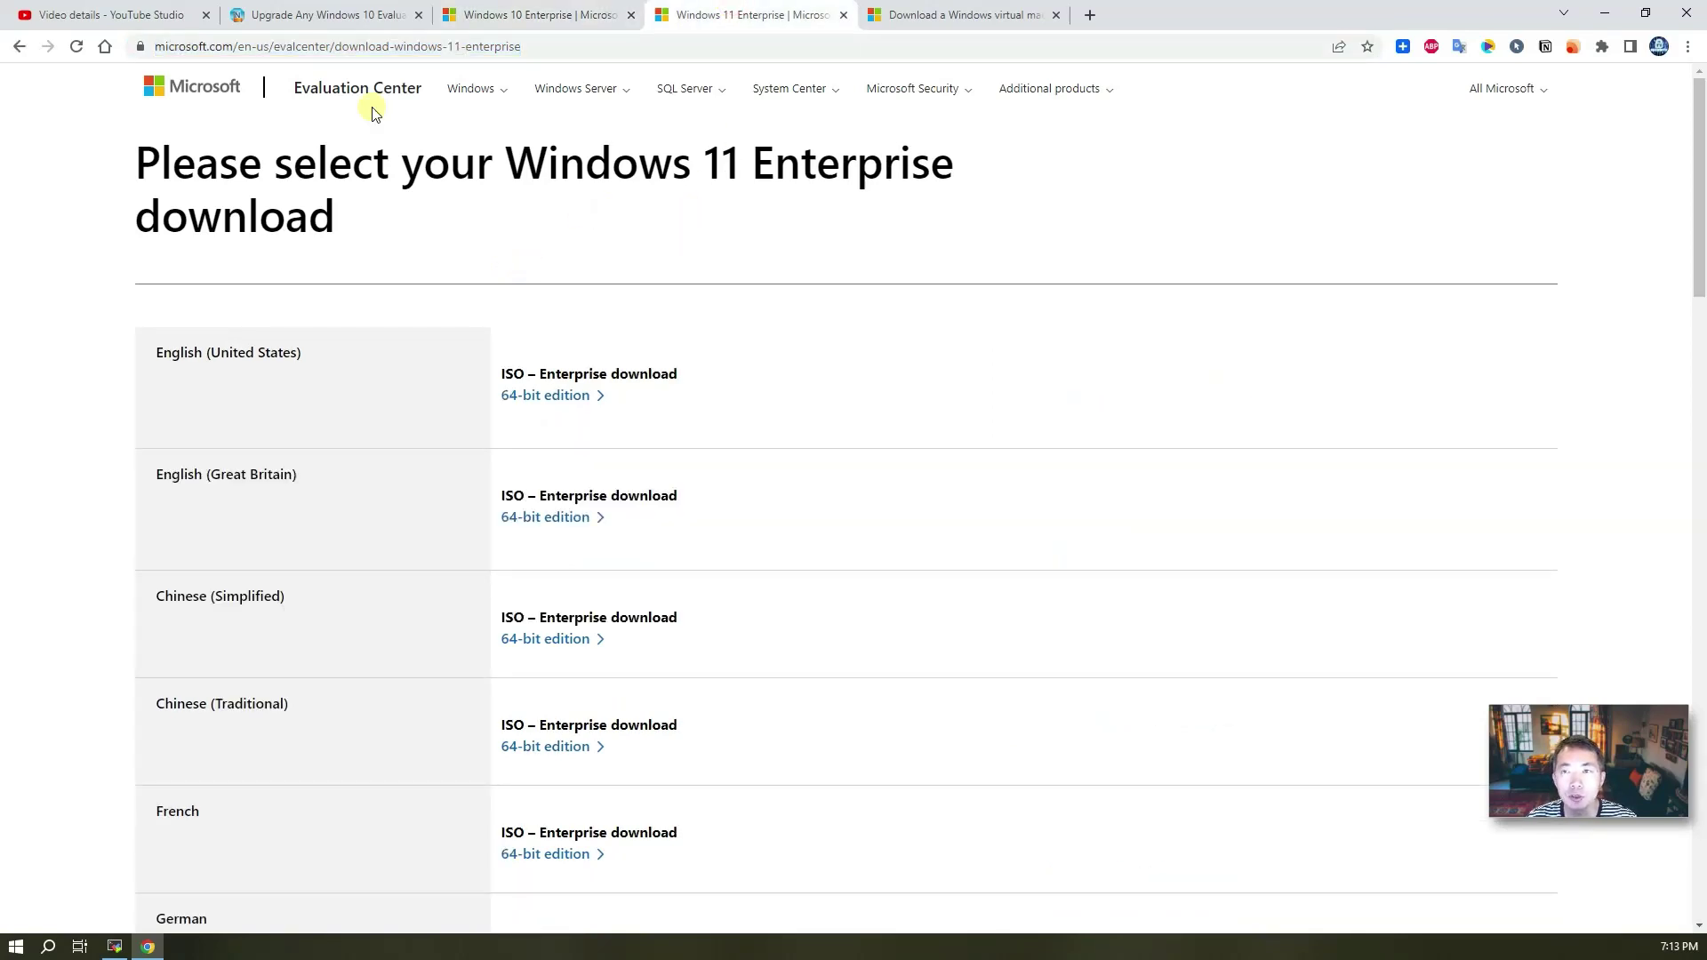
click(173, 17)
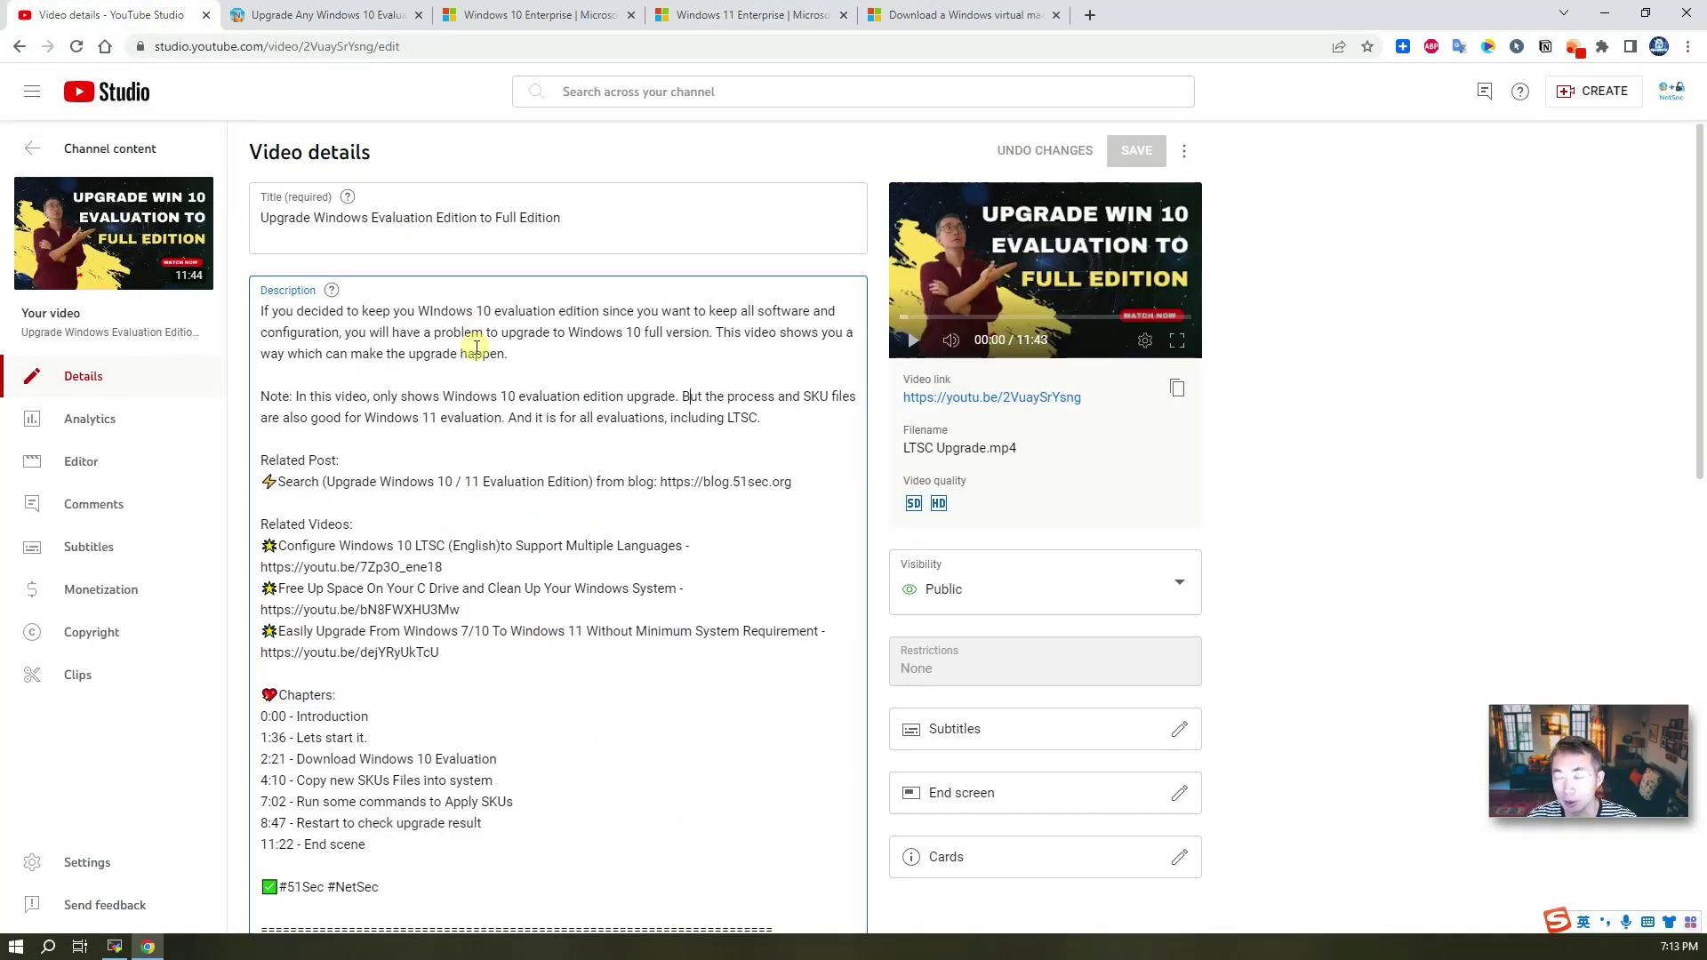
scroll(476, 347, down, 1)
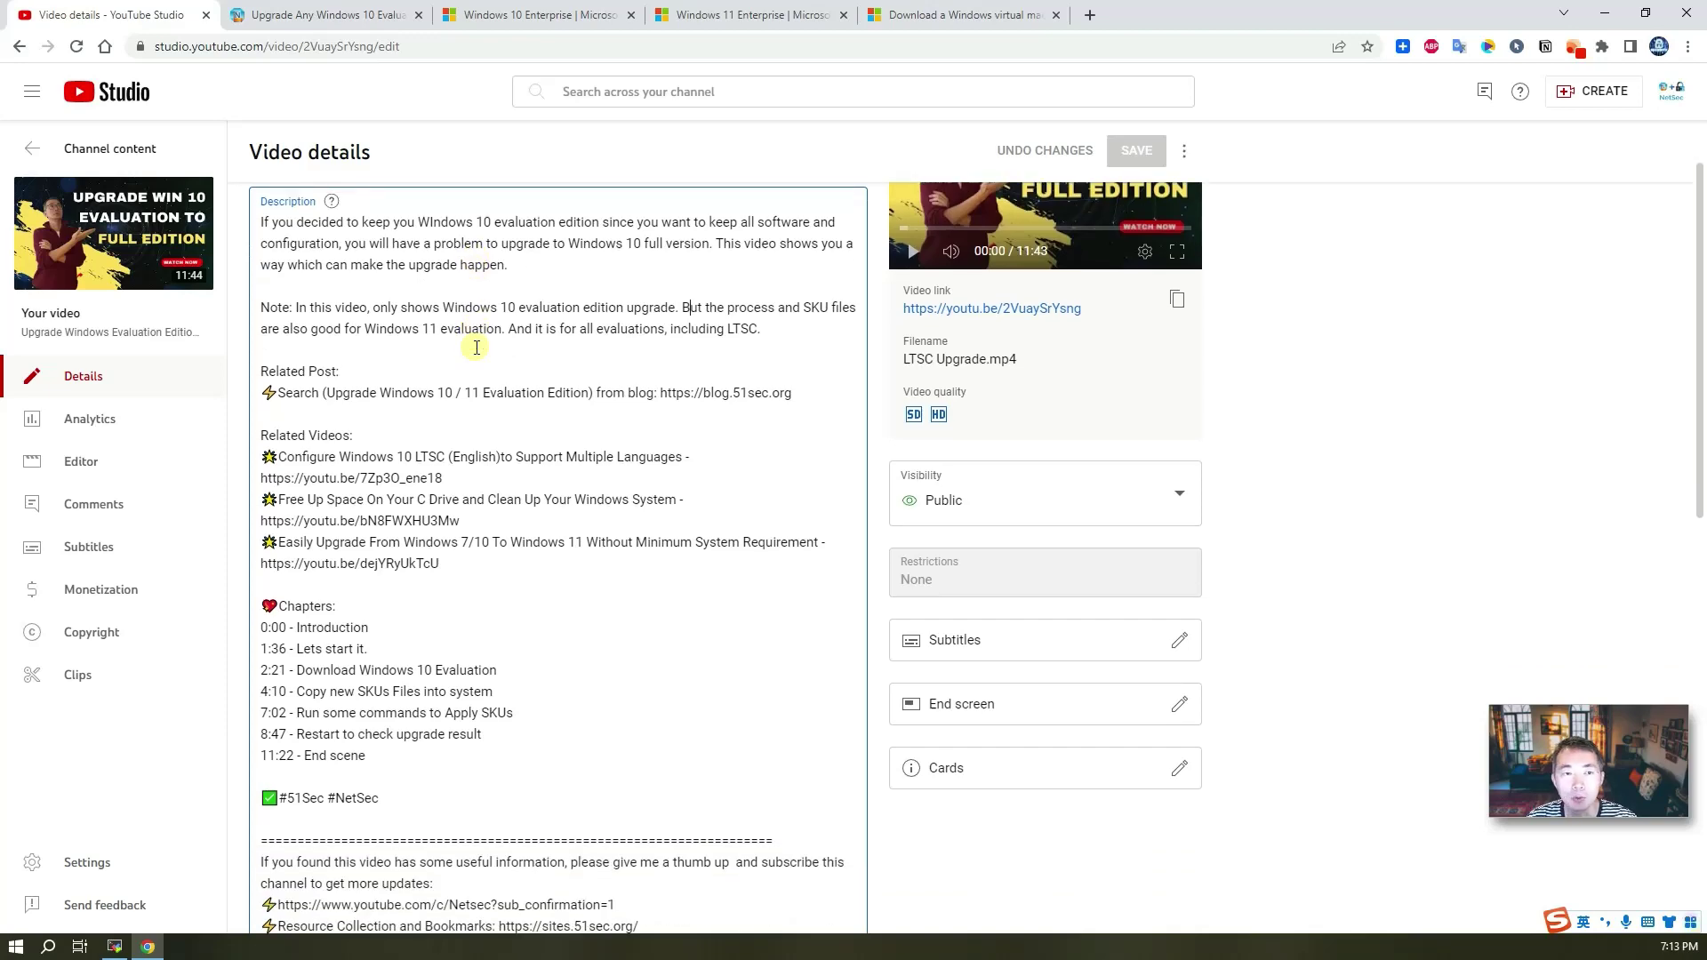
Examine the blog post on upgrading Windows 10 evaluation to full version, down to its section on downloading the LTSC evaluation.
click(351, 18)
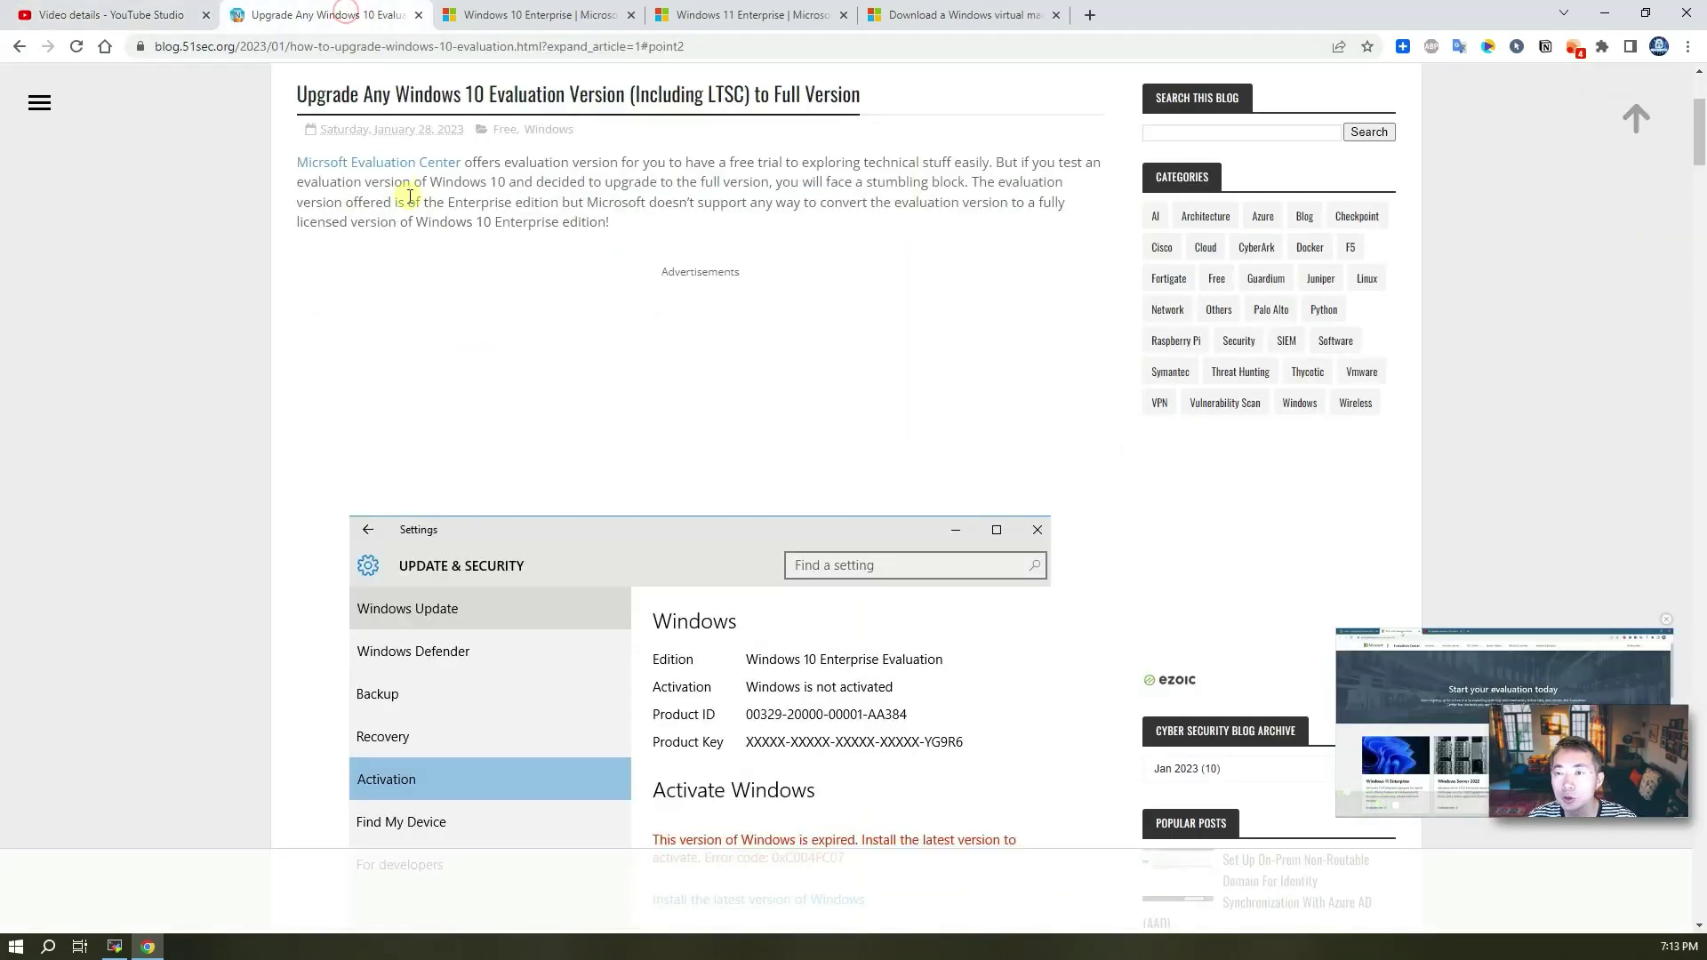
click(149, 16)
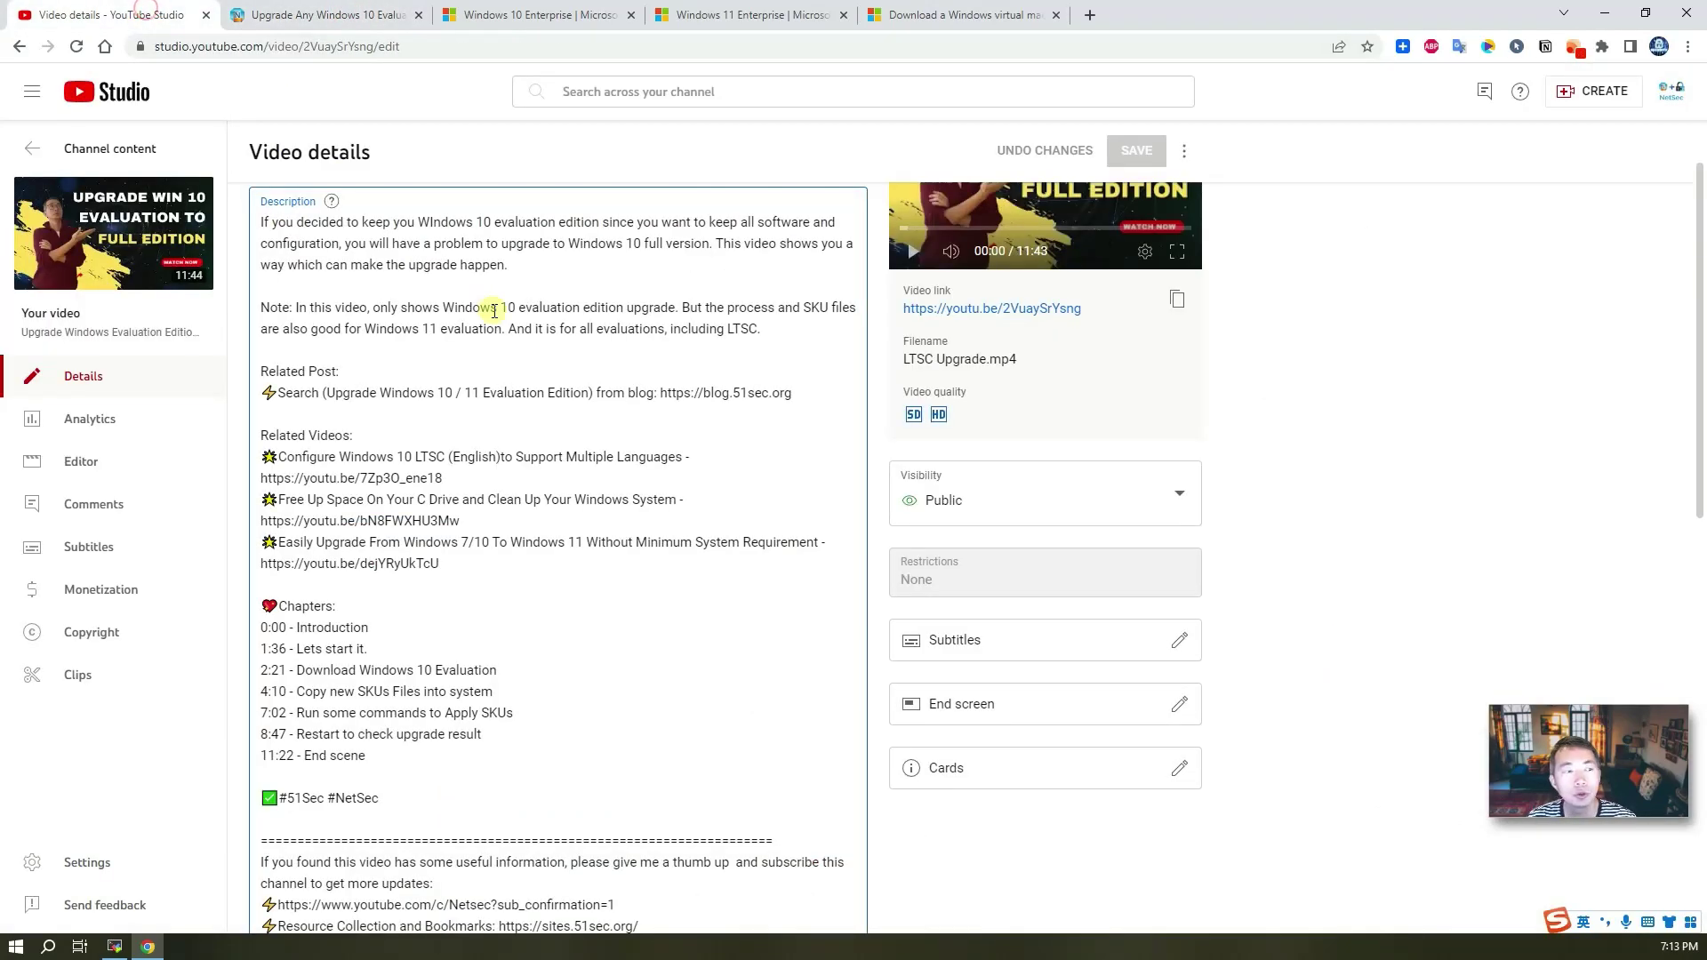
scroll(494, 311, down, 2)
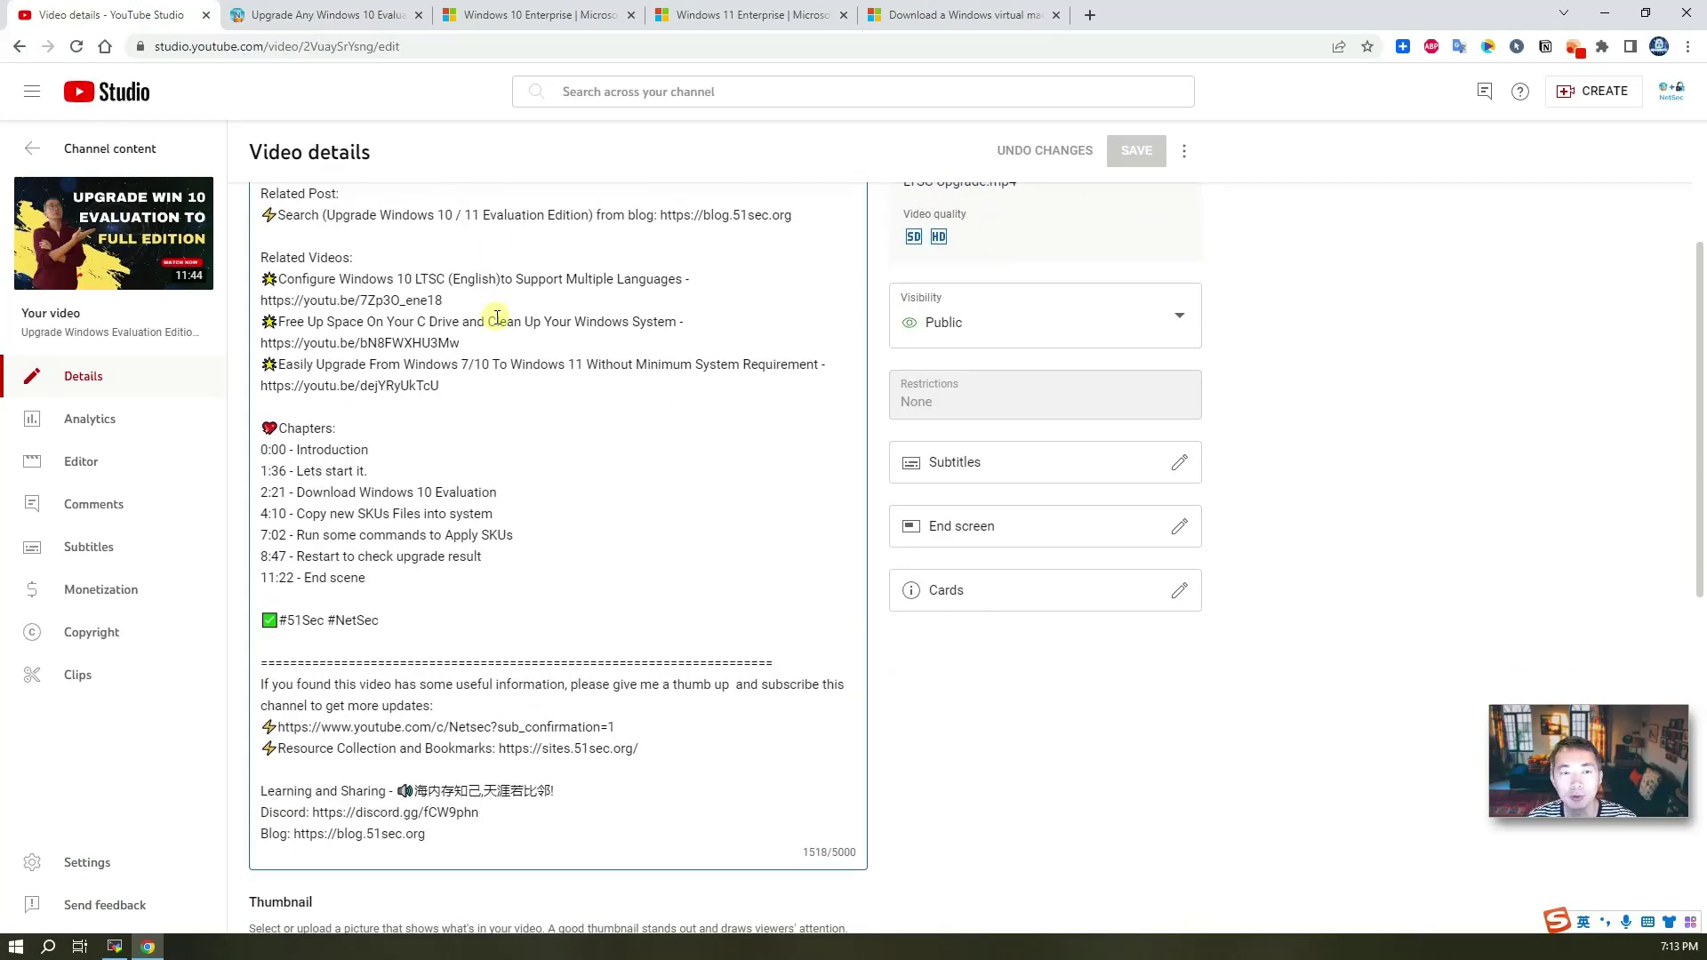
click(382, 15)
scroll(553, 316, down, 6)
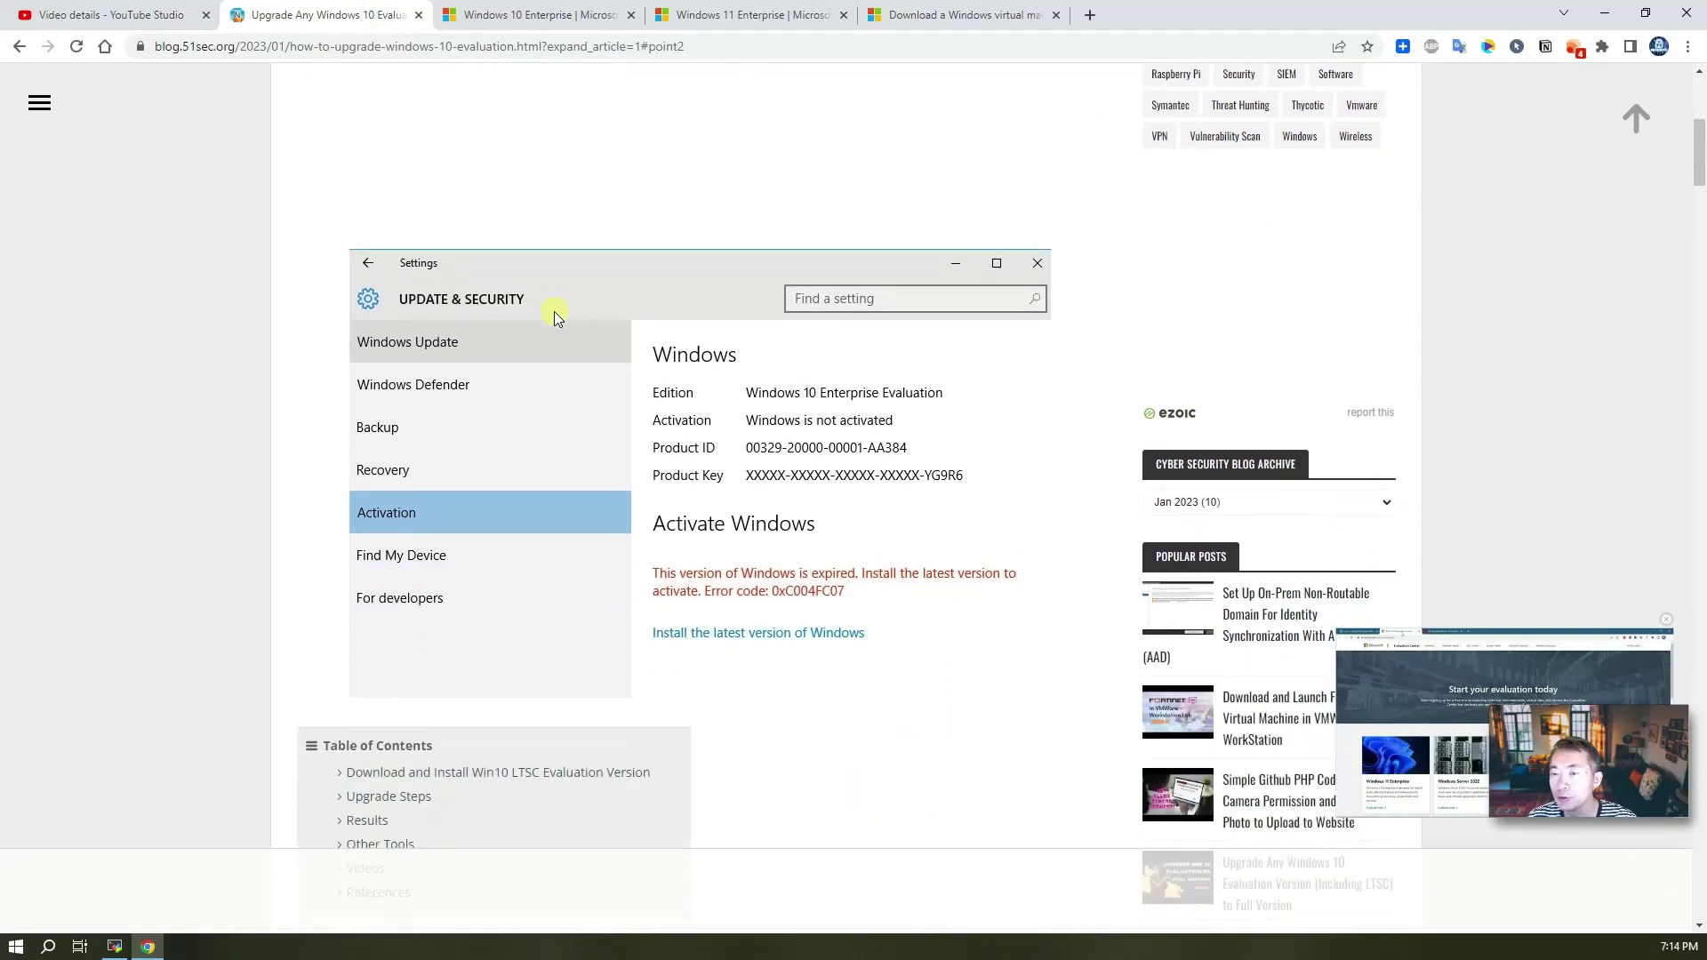
scroll(553, 316, down, 4)
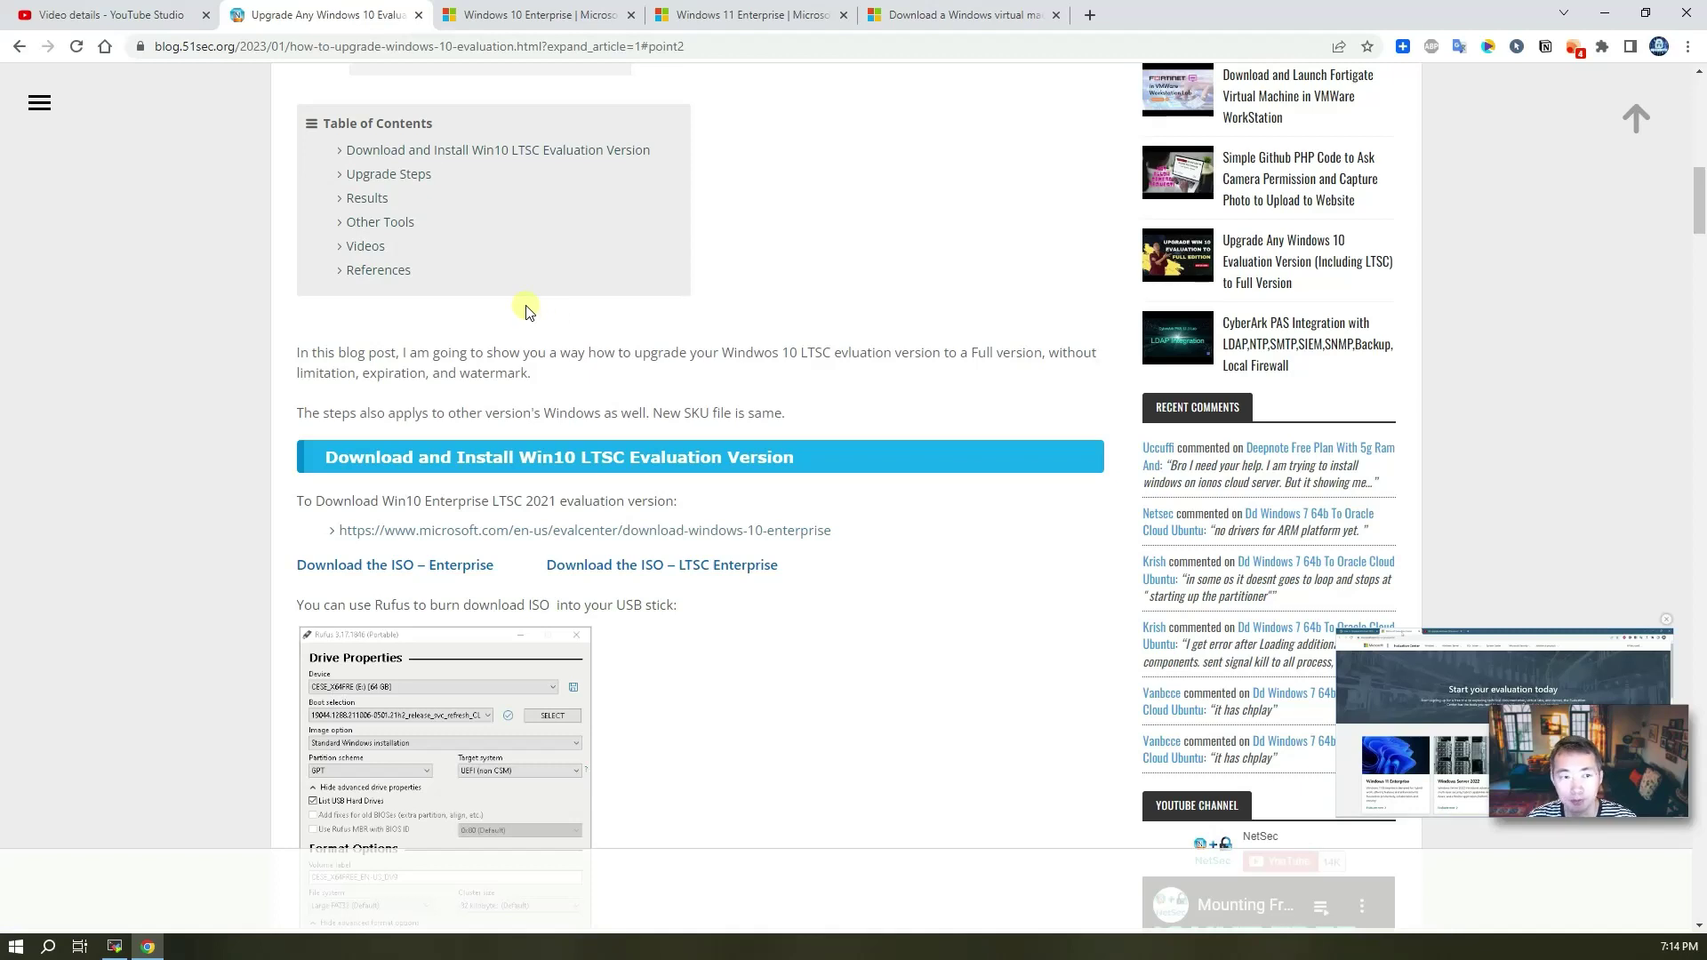
Examine the virtual machine options, included software and file hashes on the Windows 11 development environment page.
click(925, 20)
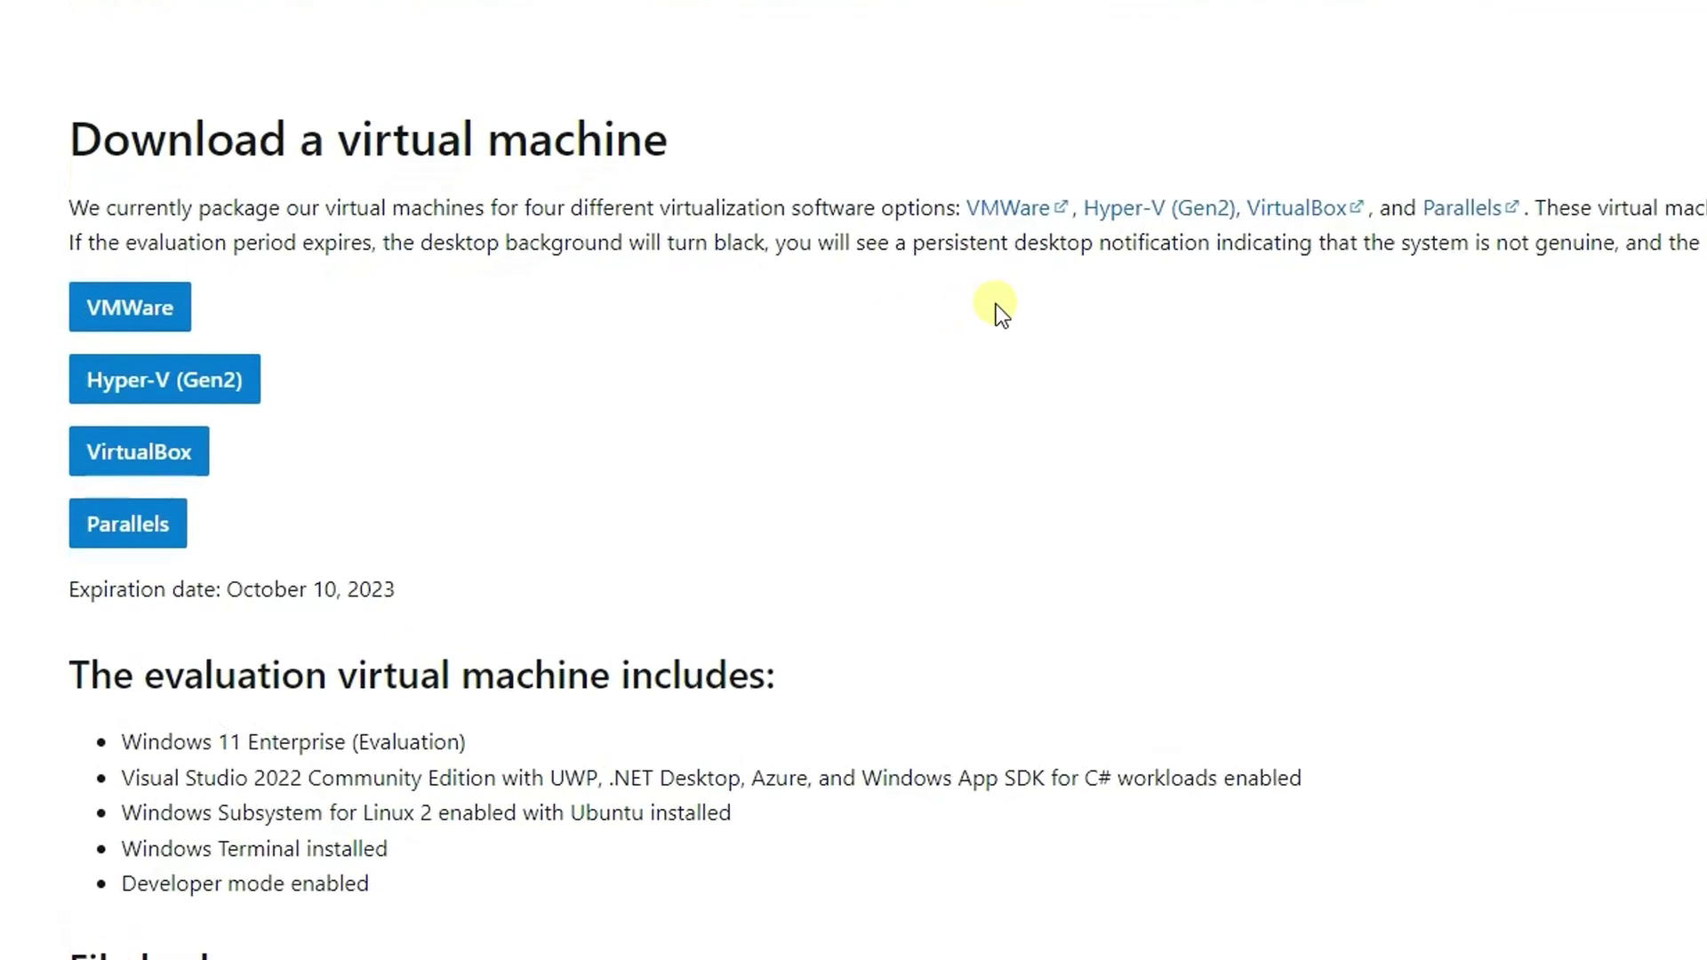
scroll(889, 435, down, 1)
drag(516, 613, 130, 431)
click(987, 302)
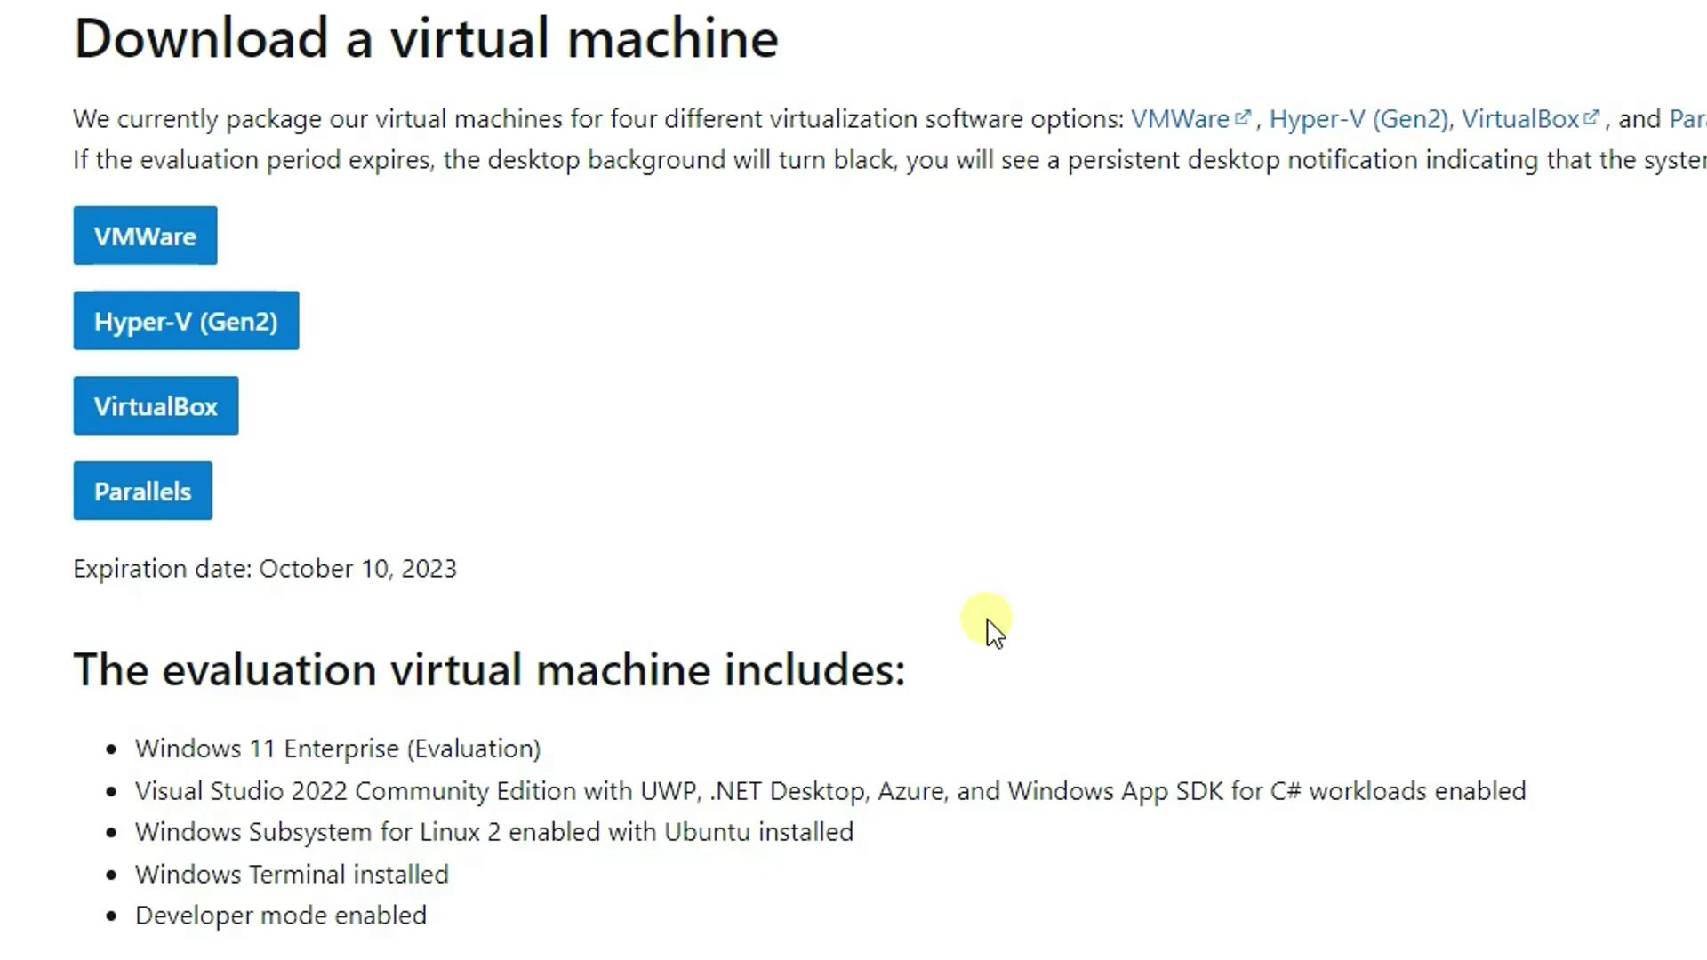
scroll(614, 555, down, 2)
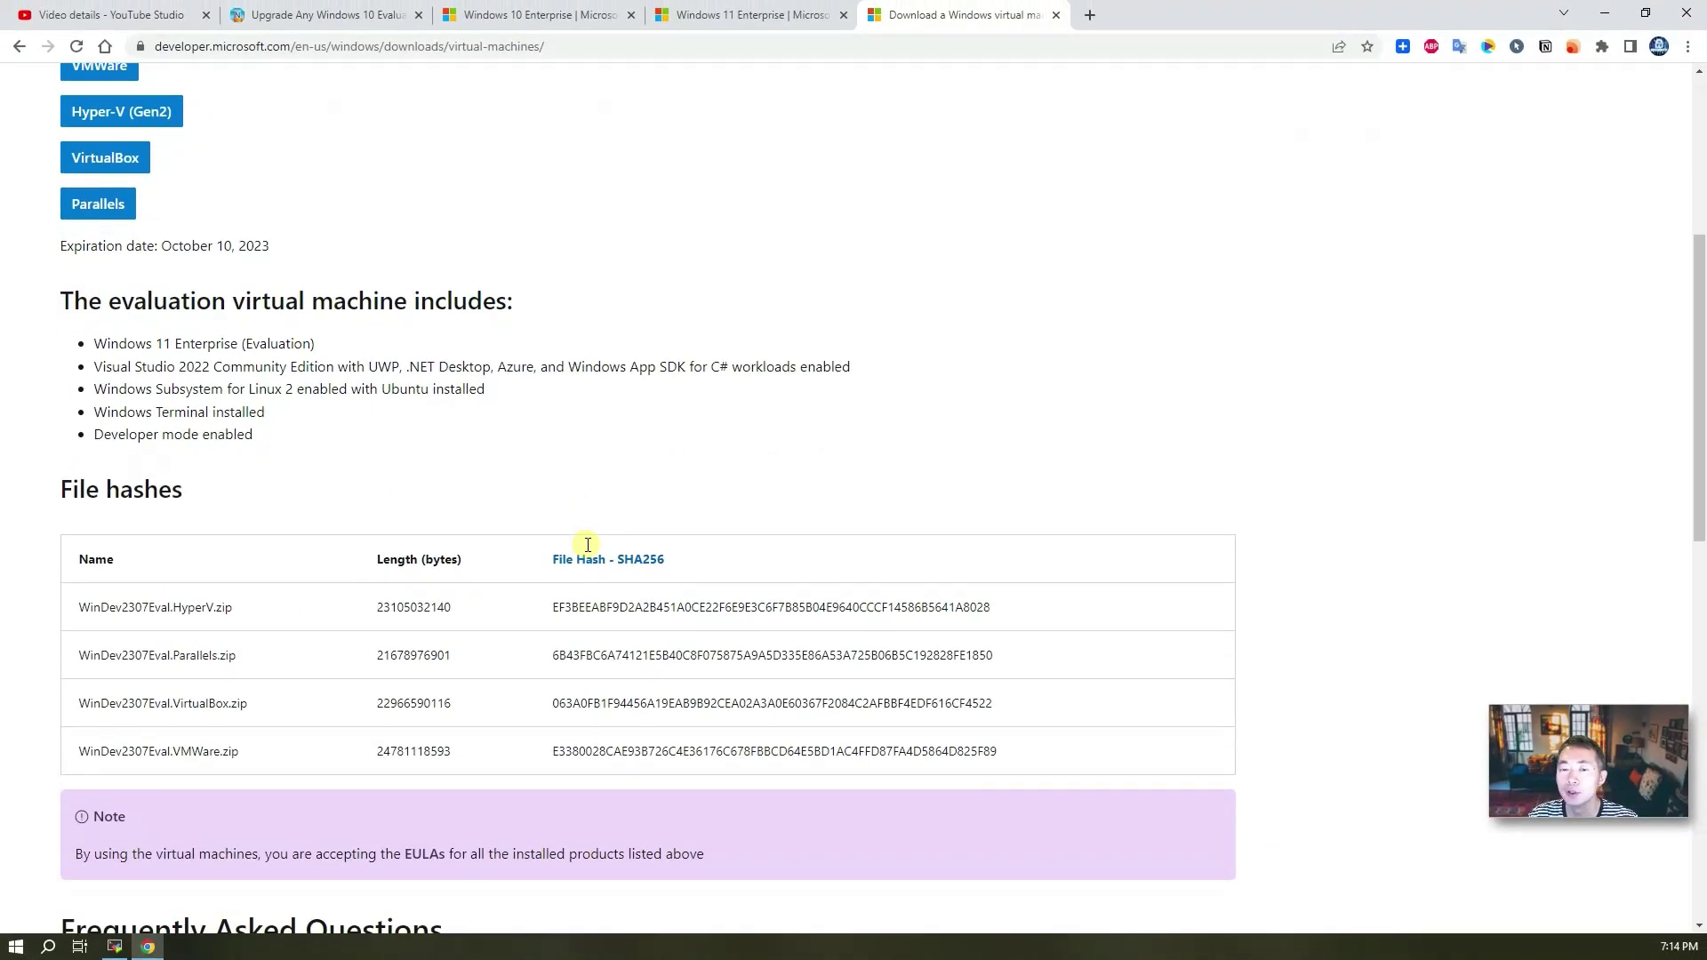
scroll(588, 544, up, 3)
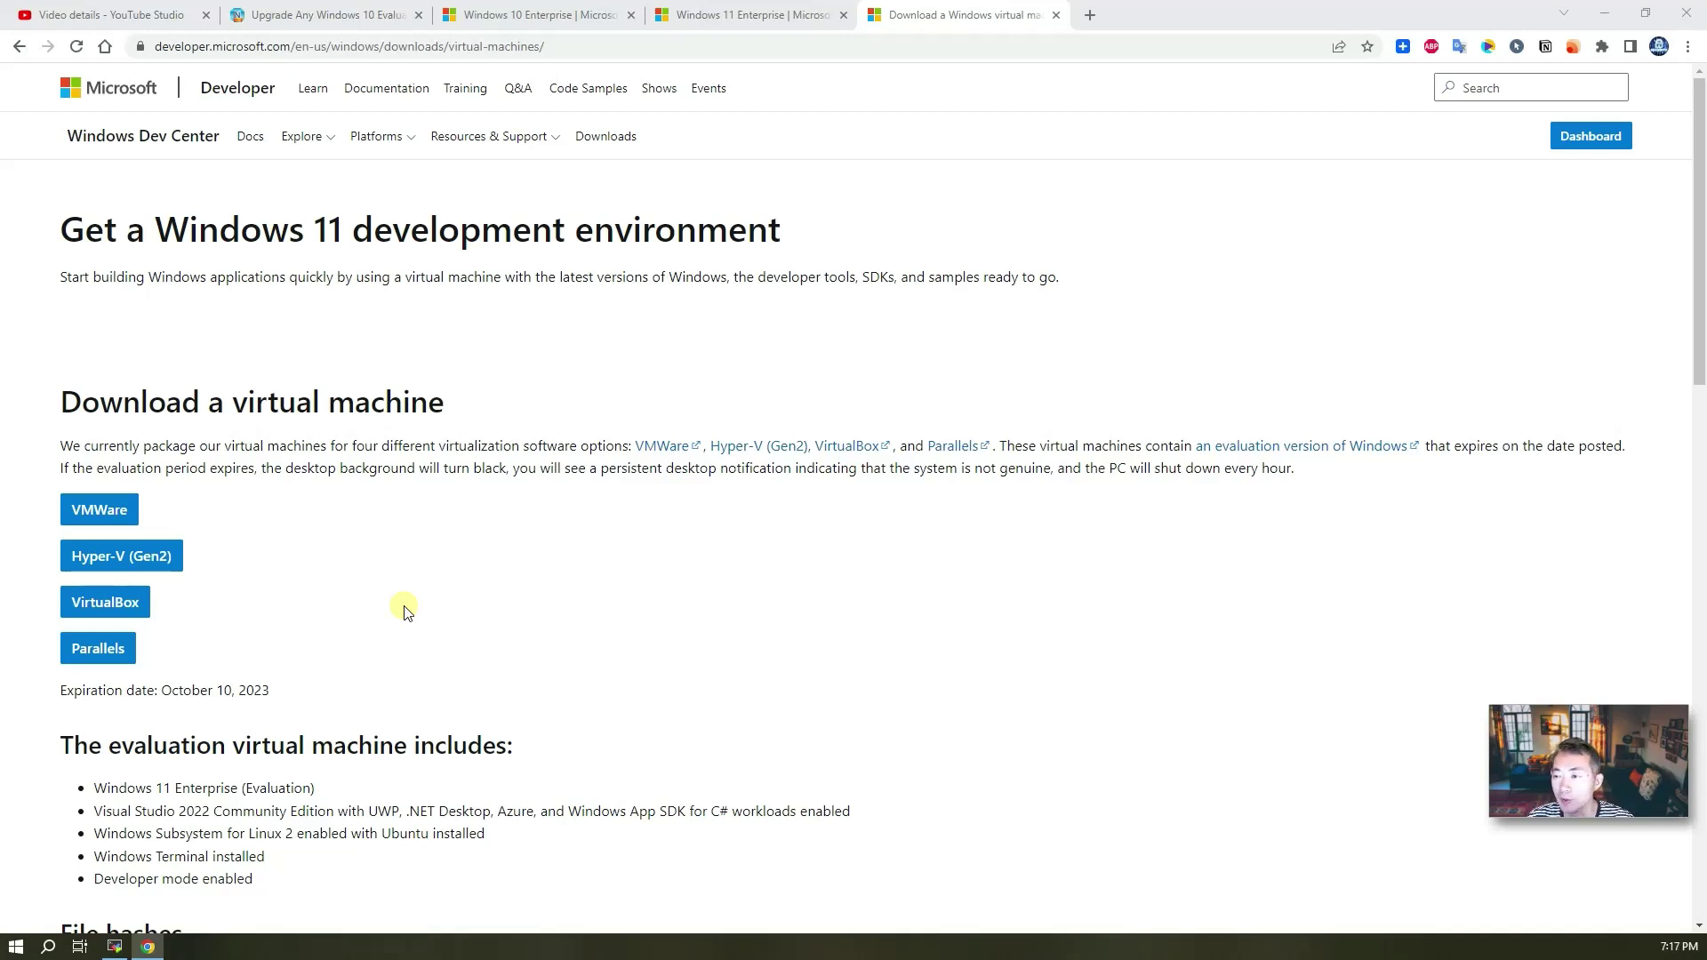
Select the address of the virtual machine download page and review its download options and included software.
scroll(405, 610, down, 1)
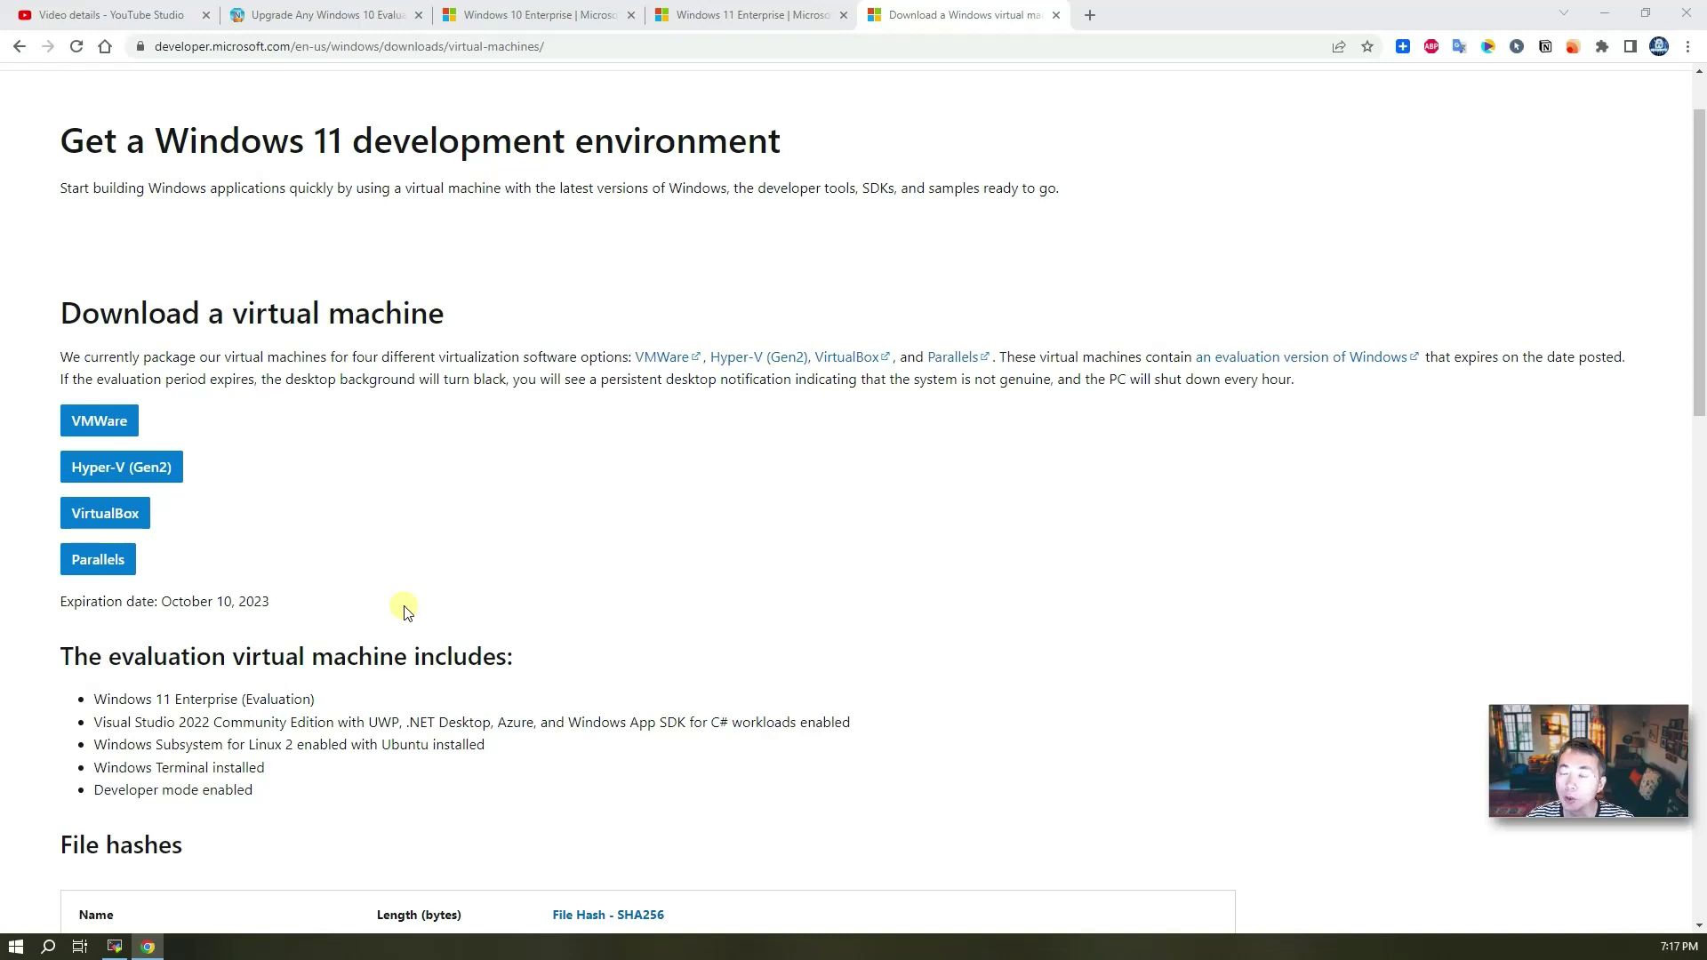
scroll(408, 598, up, 1)
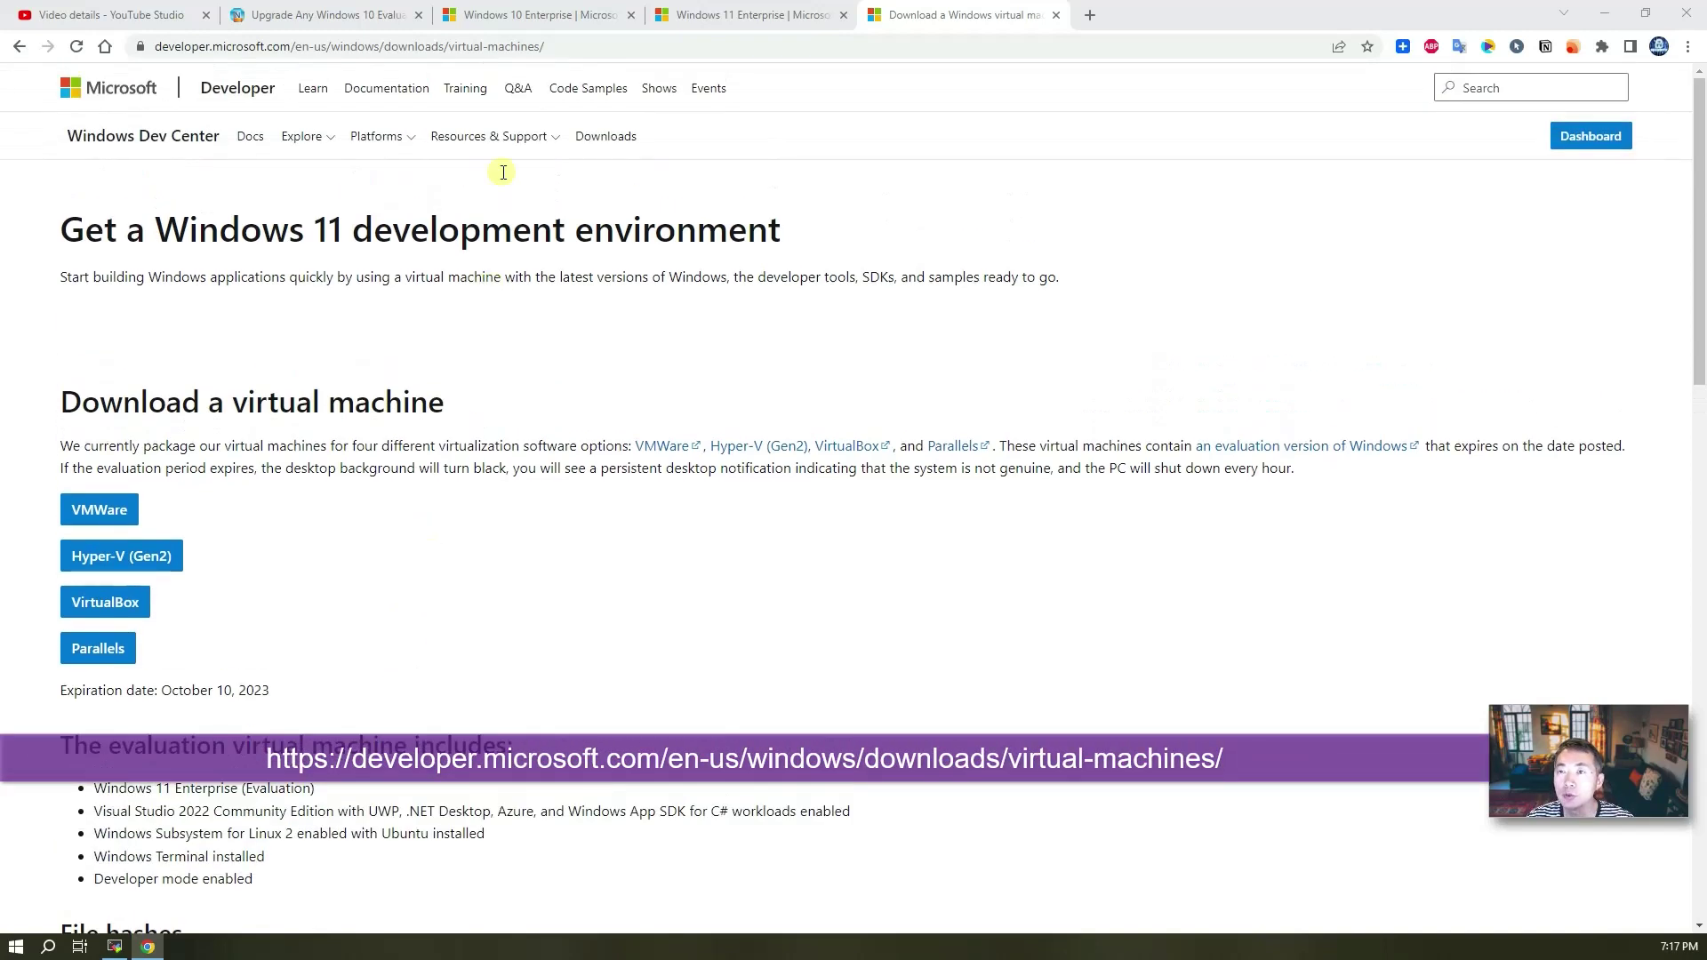
click(567, 53)
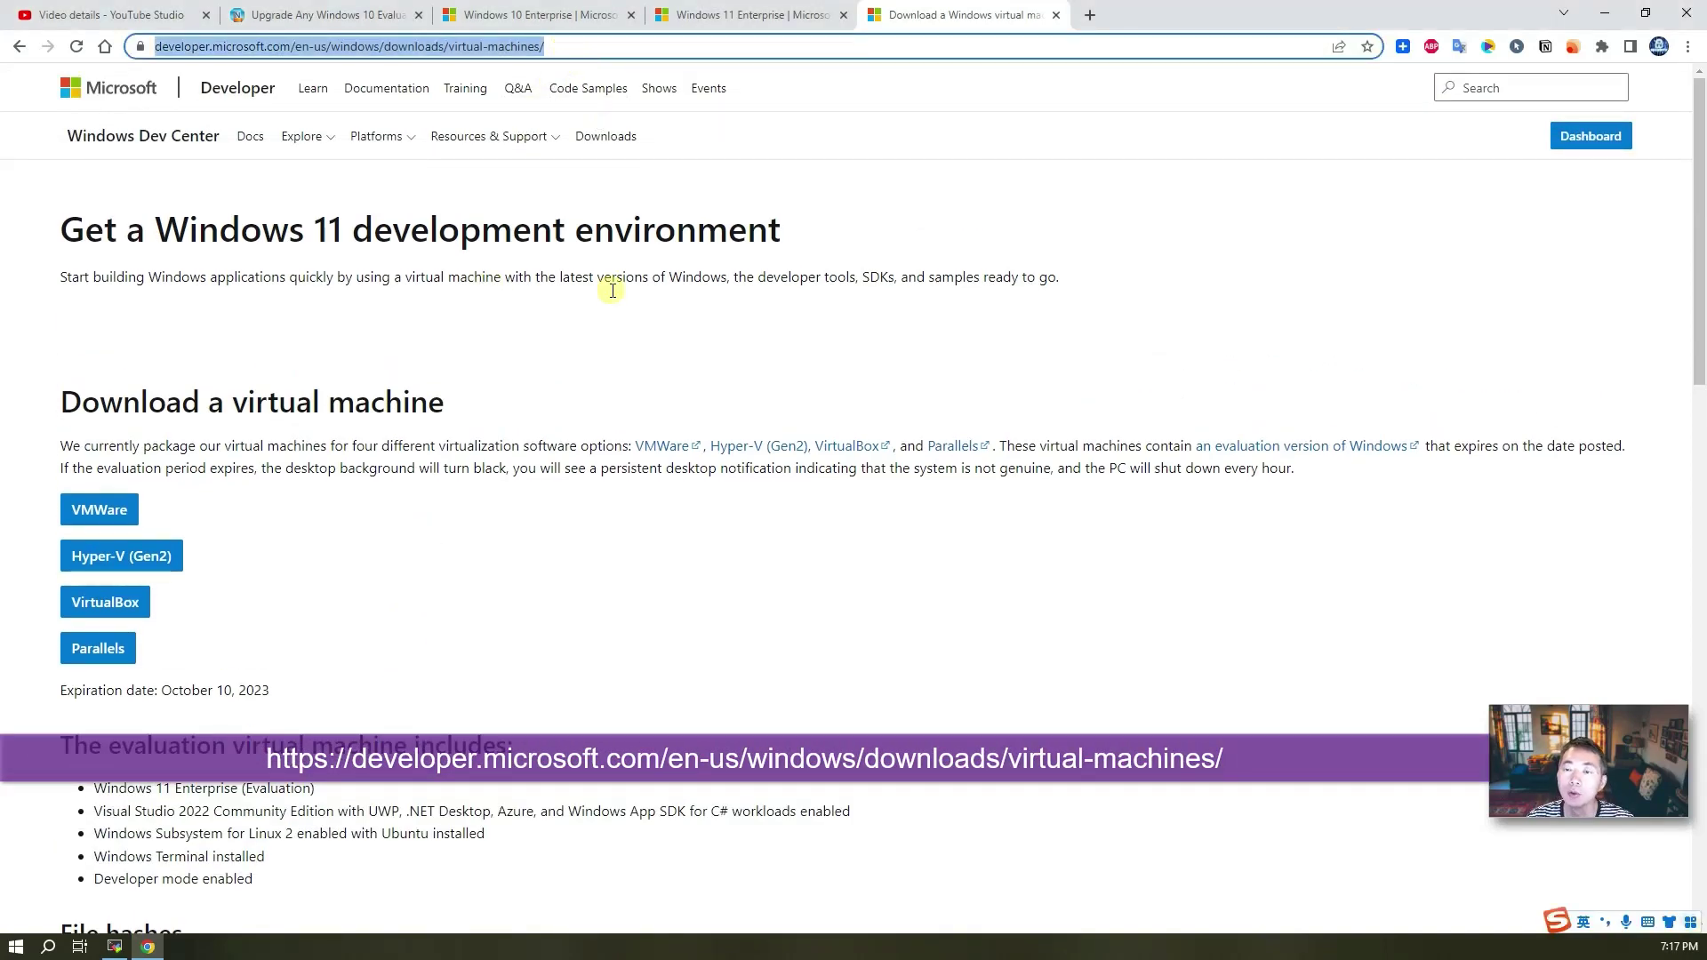
scroll(599, 484, down, 2)
scroll(598, 497, down, 1)
scroll(598, 497, down, 1)
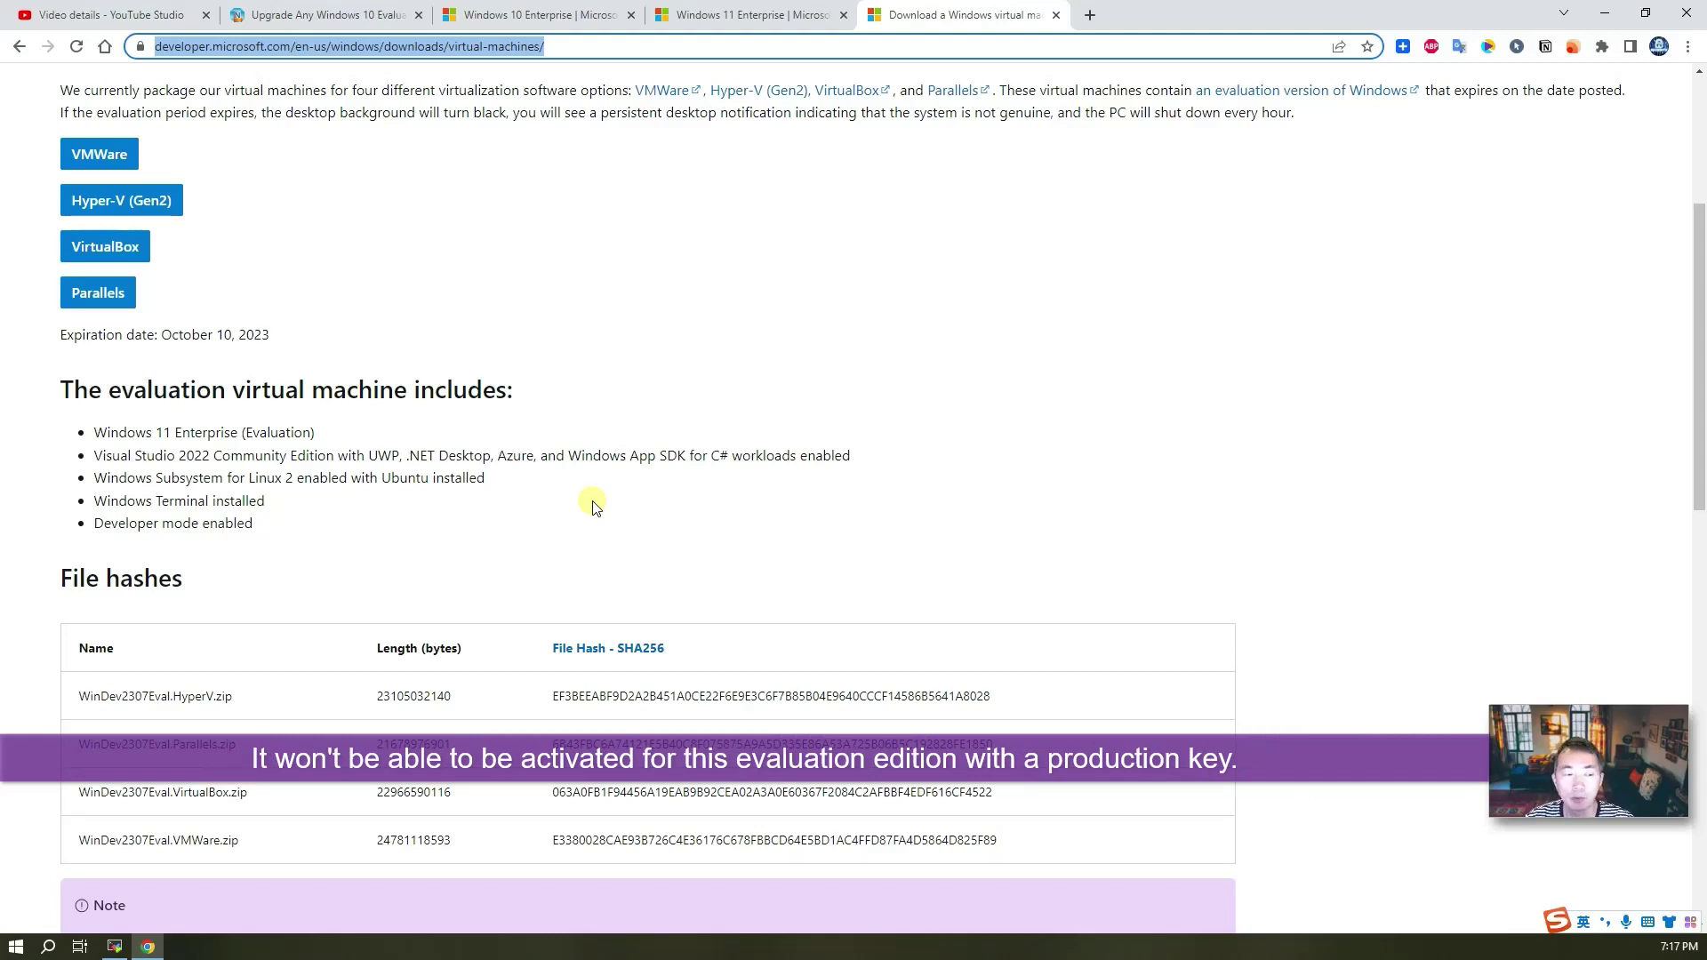
Read the virtual machine FAQ on requirements, user password, license activation and ARM version, and return to the download options.
scroll(593, 505, down, 2)
scroll(593, 505, down, 3)
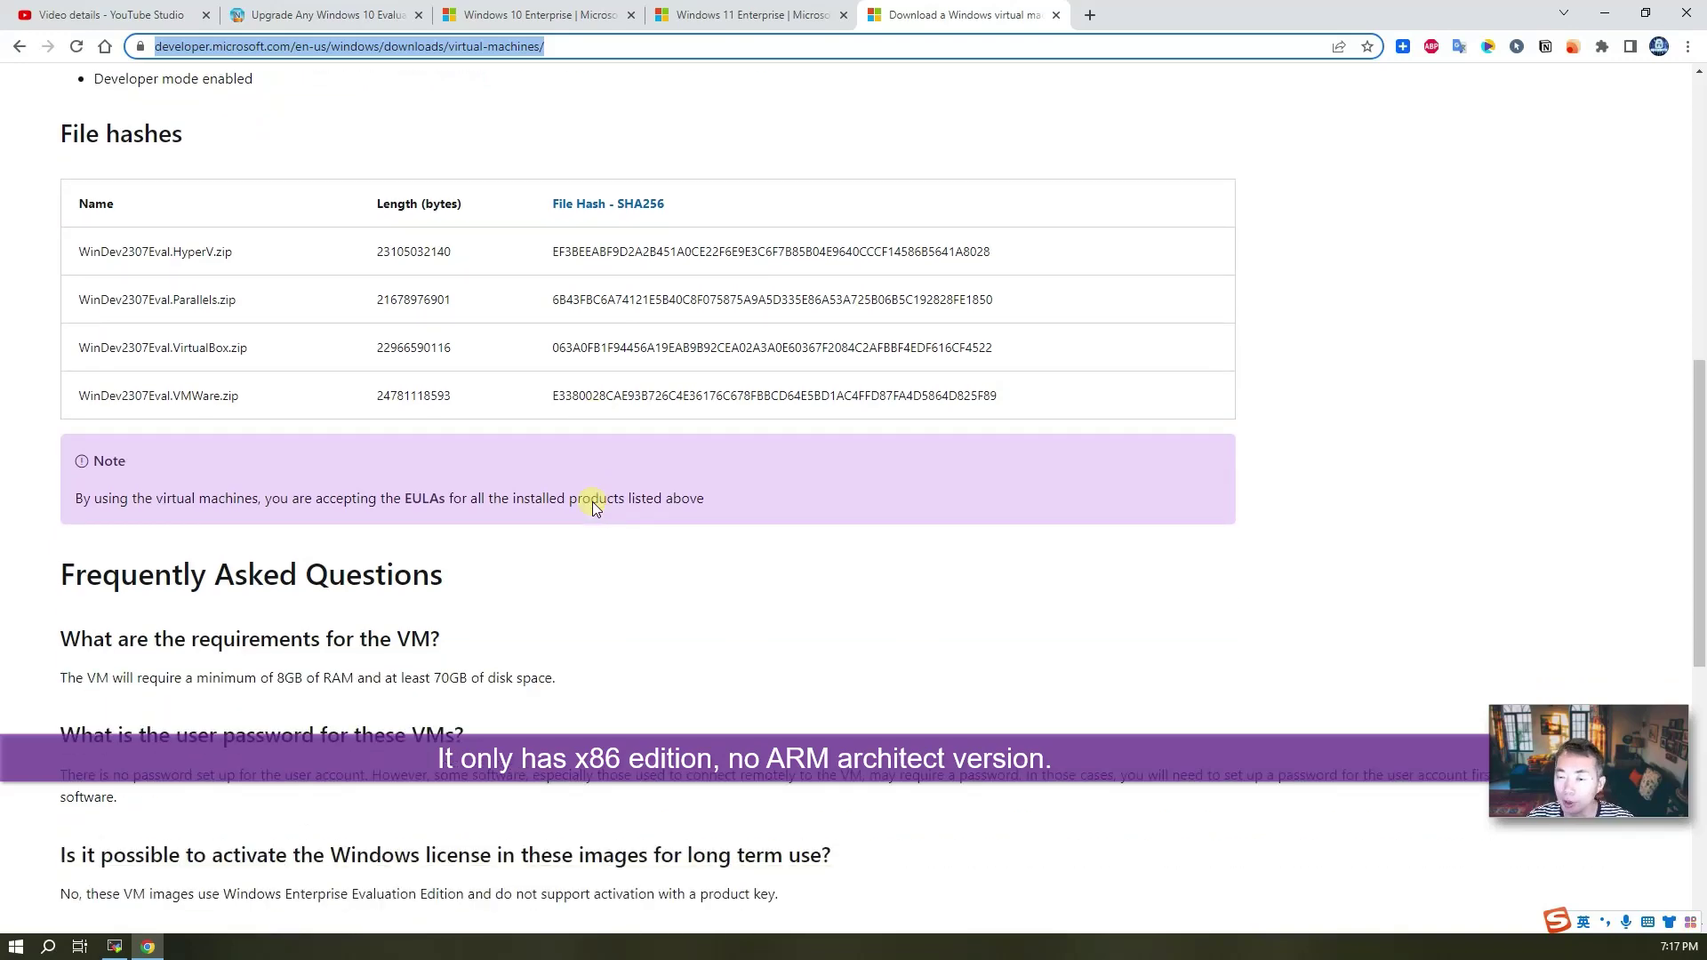
scroll(592, 502, down, 3)
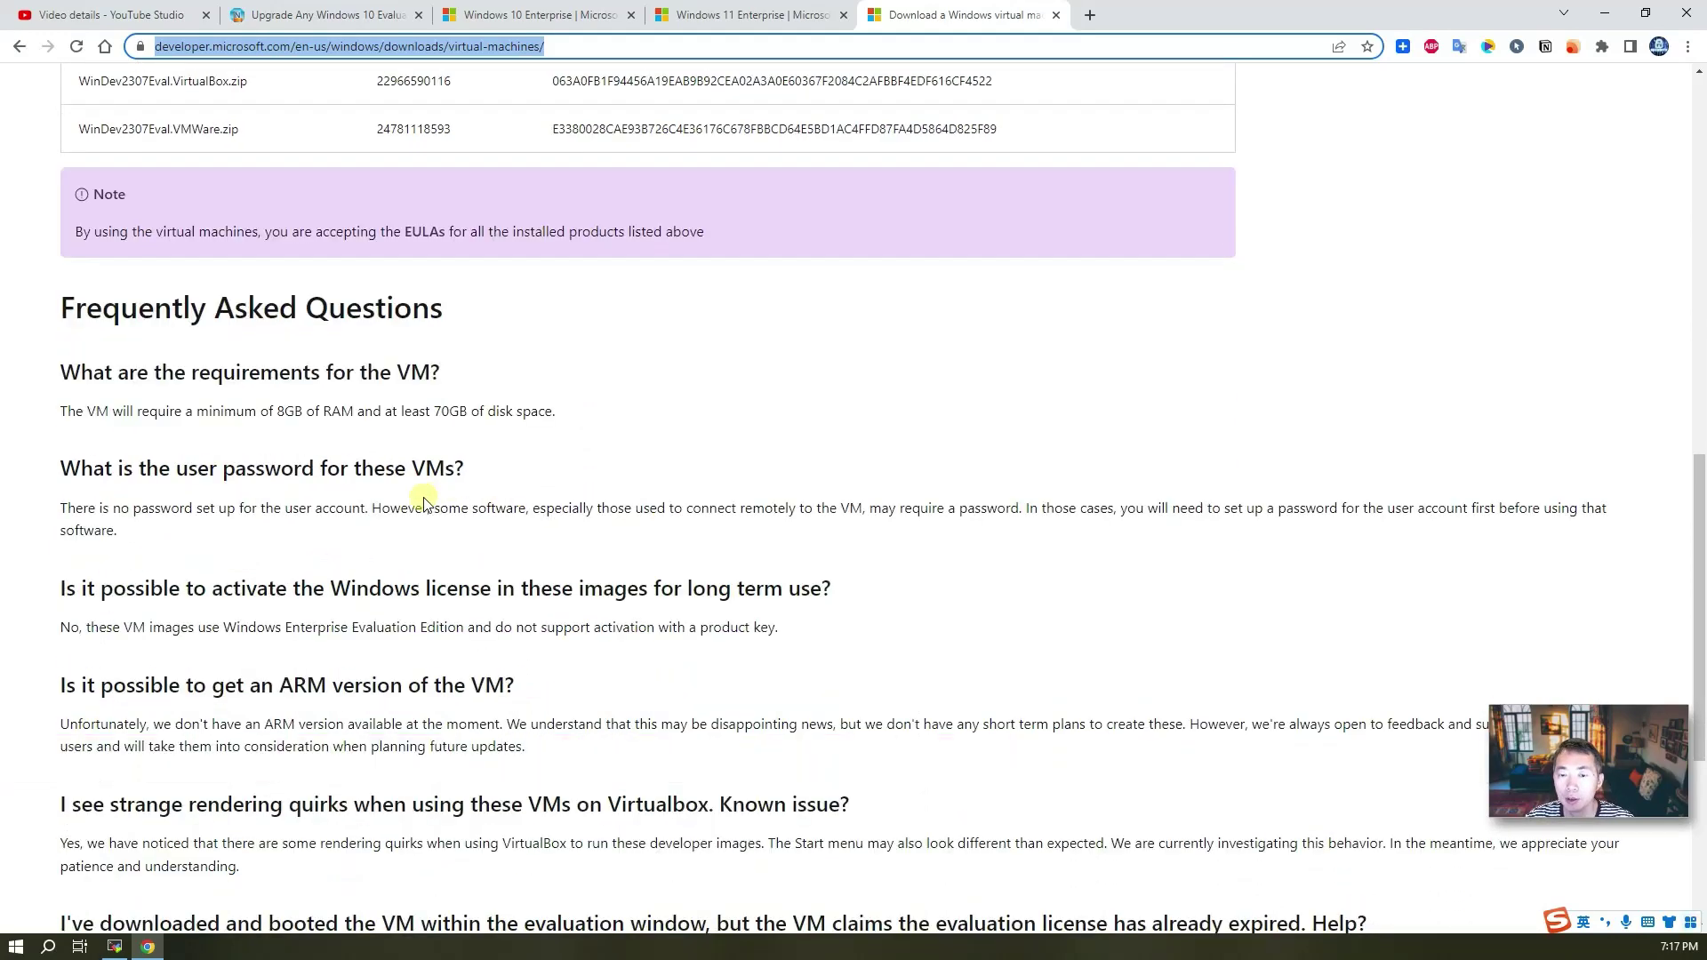
scroll(449, 471, down, 1)
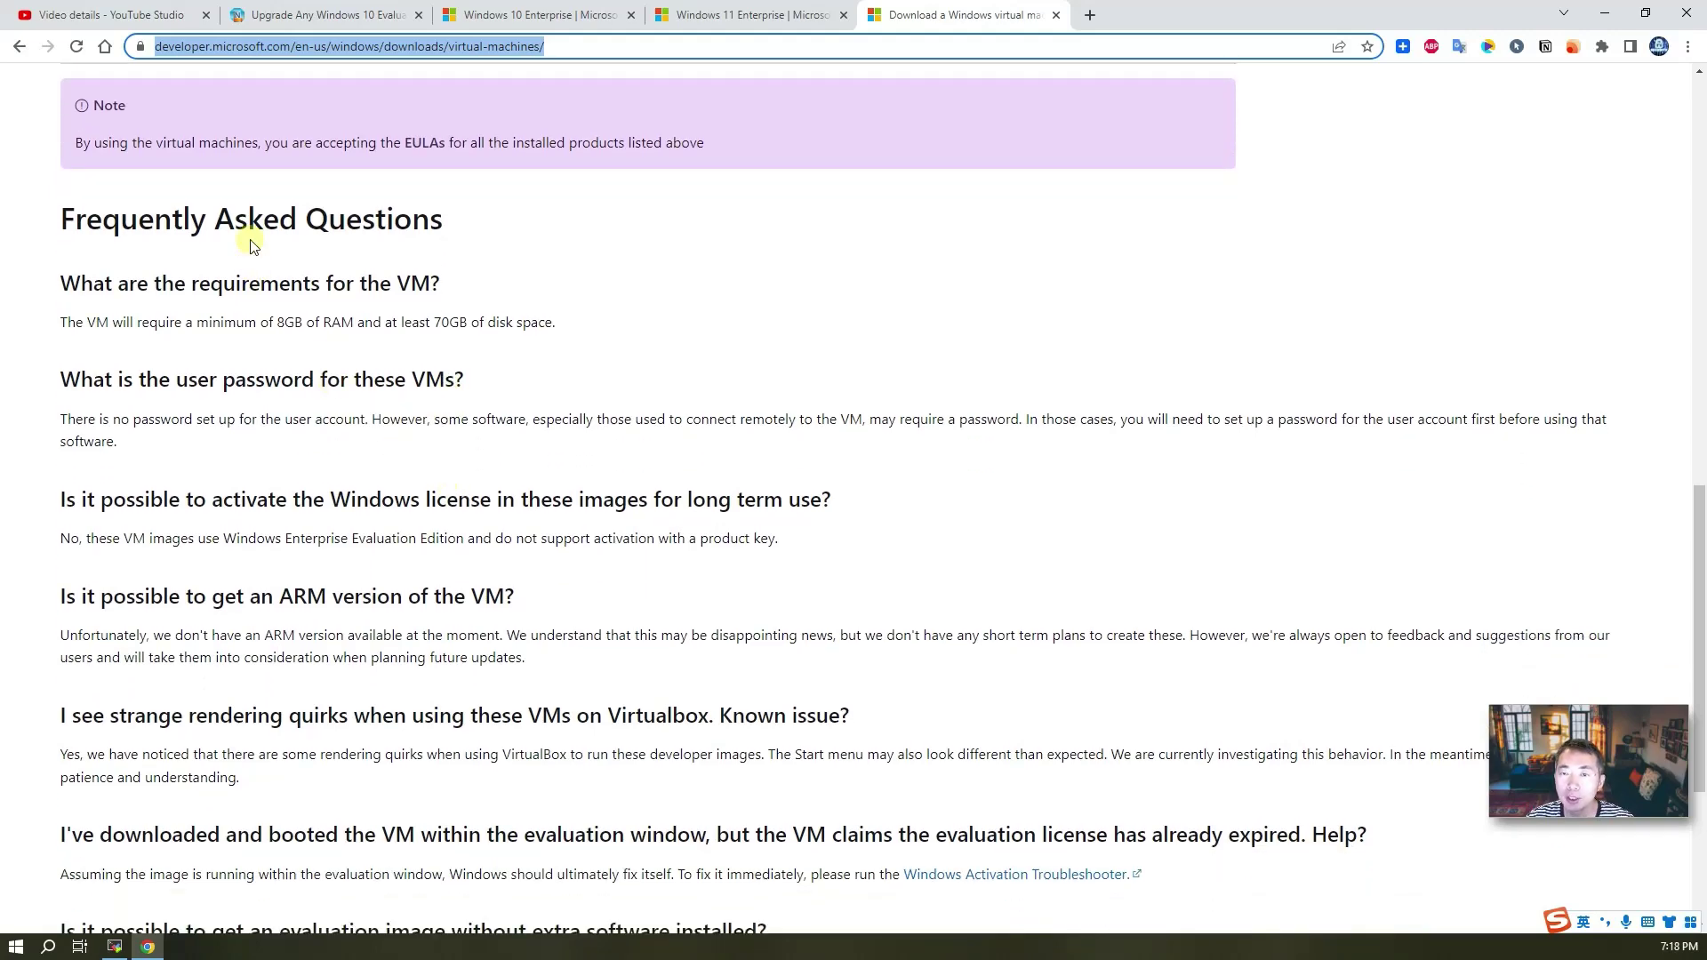
scroll(436, 472, down, 2)
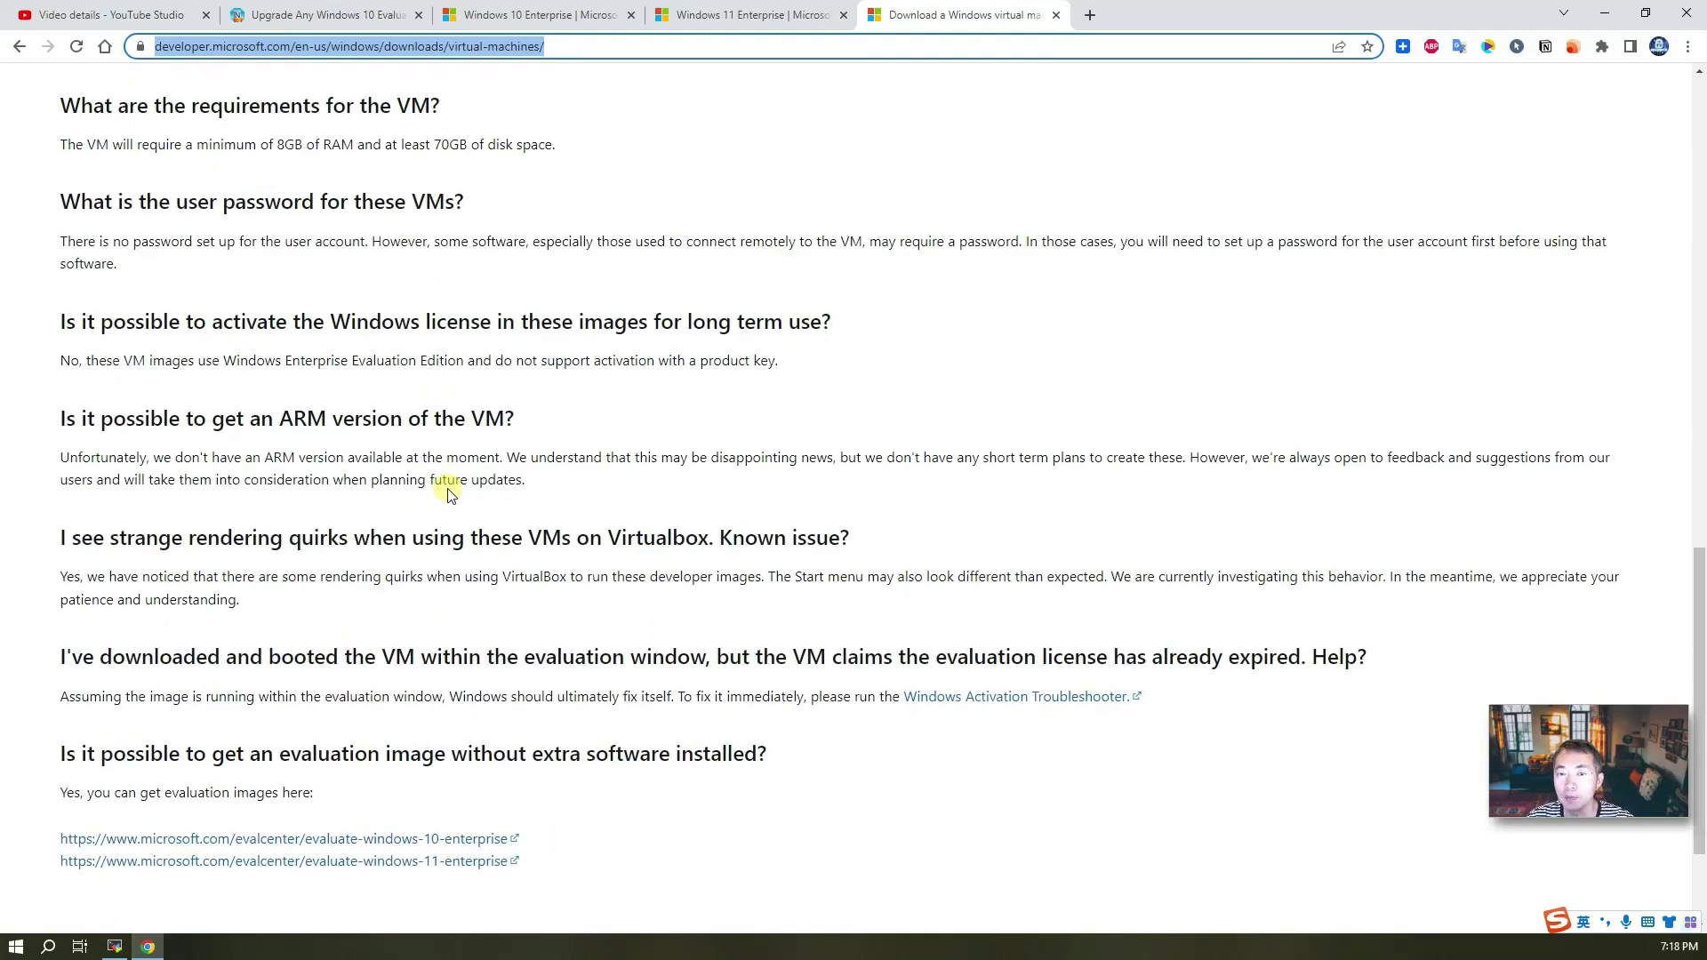
scroll(449, 493, down, 1)
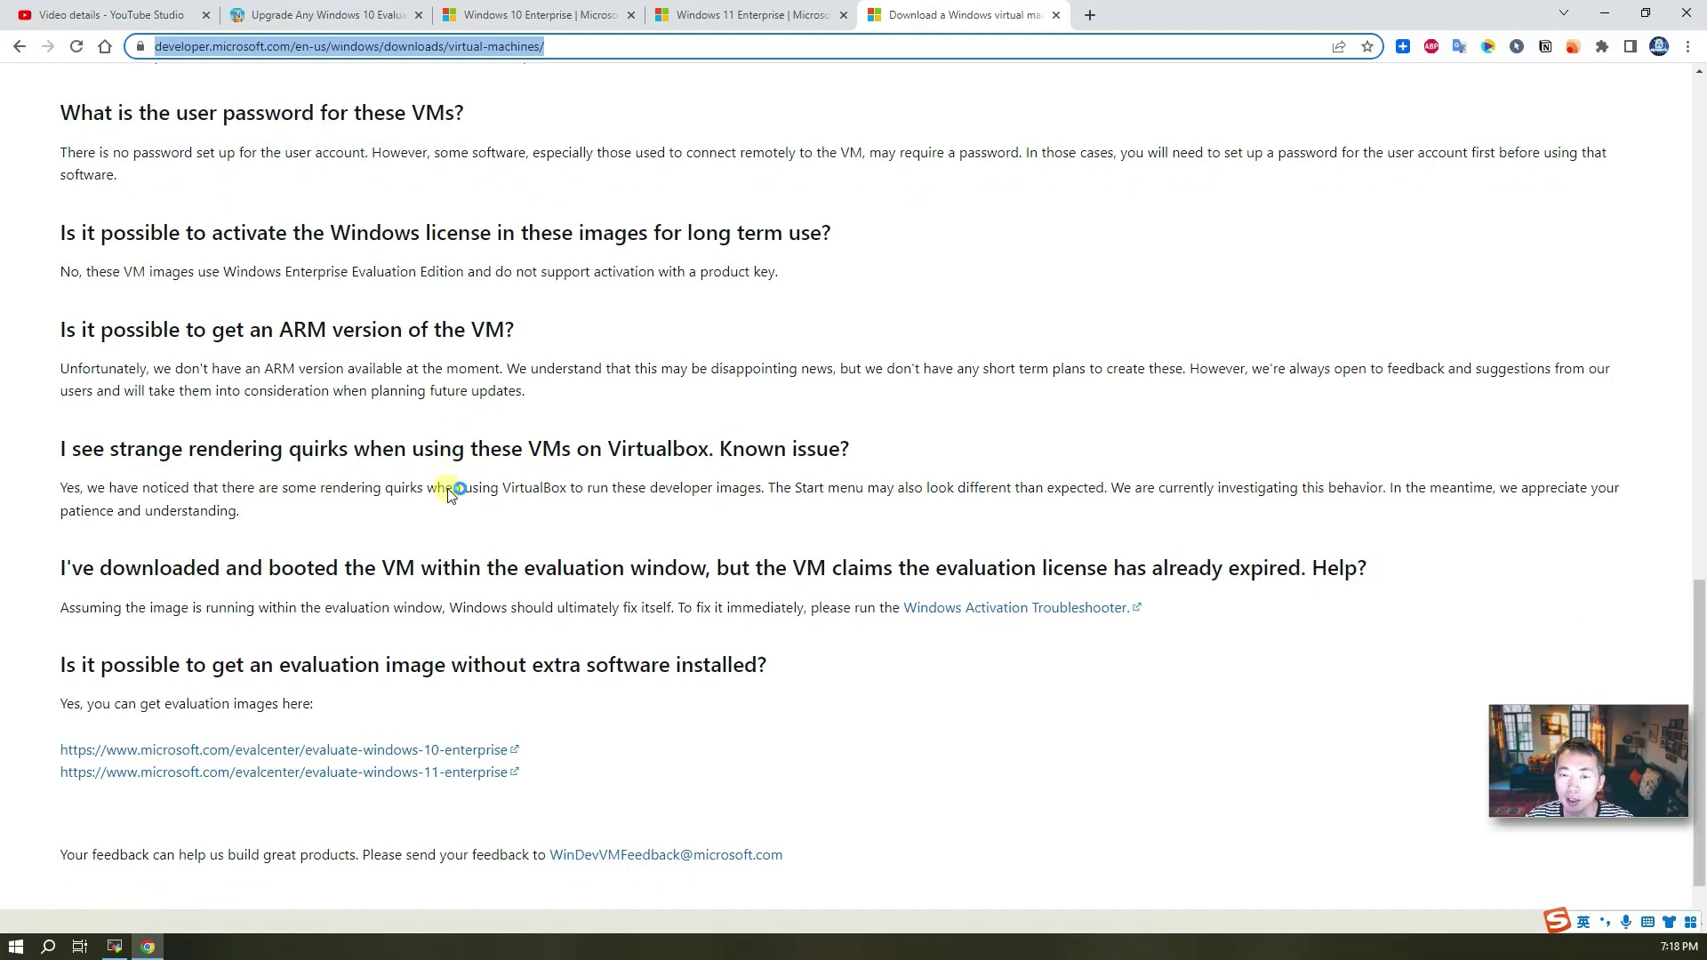
scroll(449, 493, down, 1)
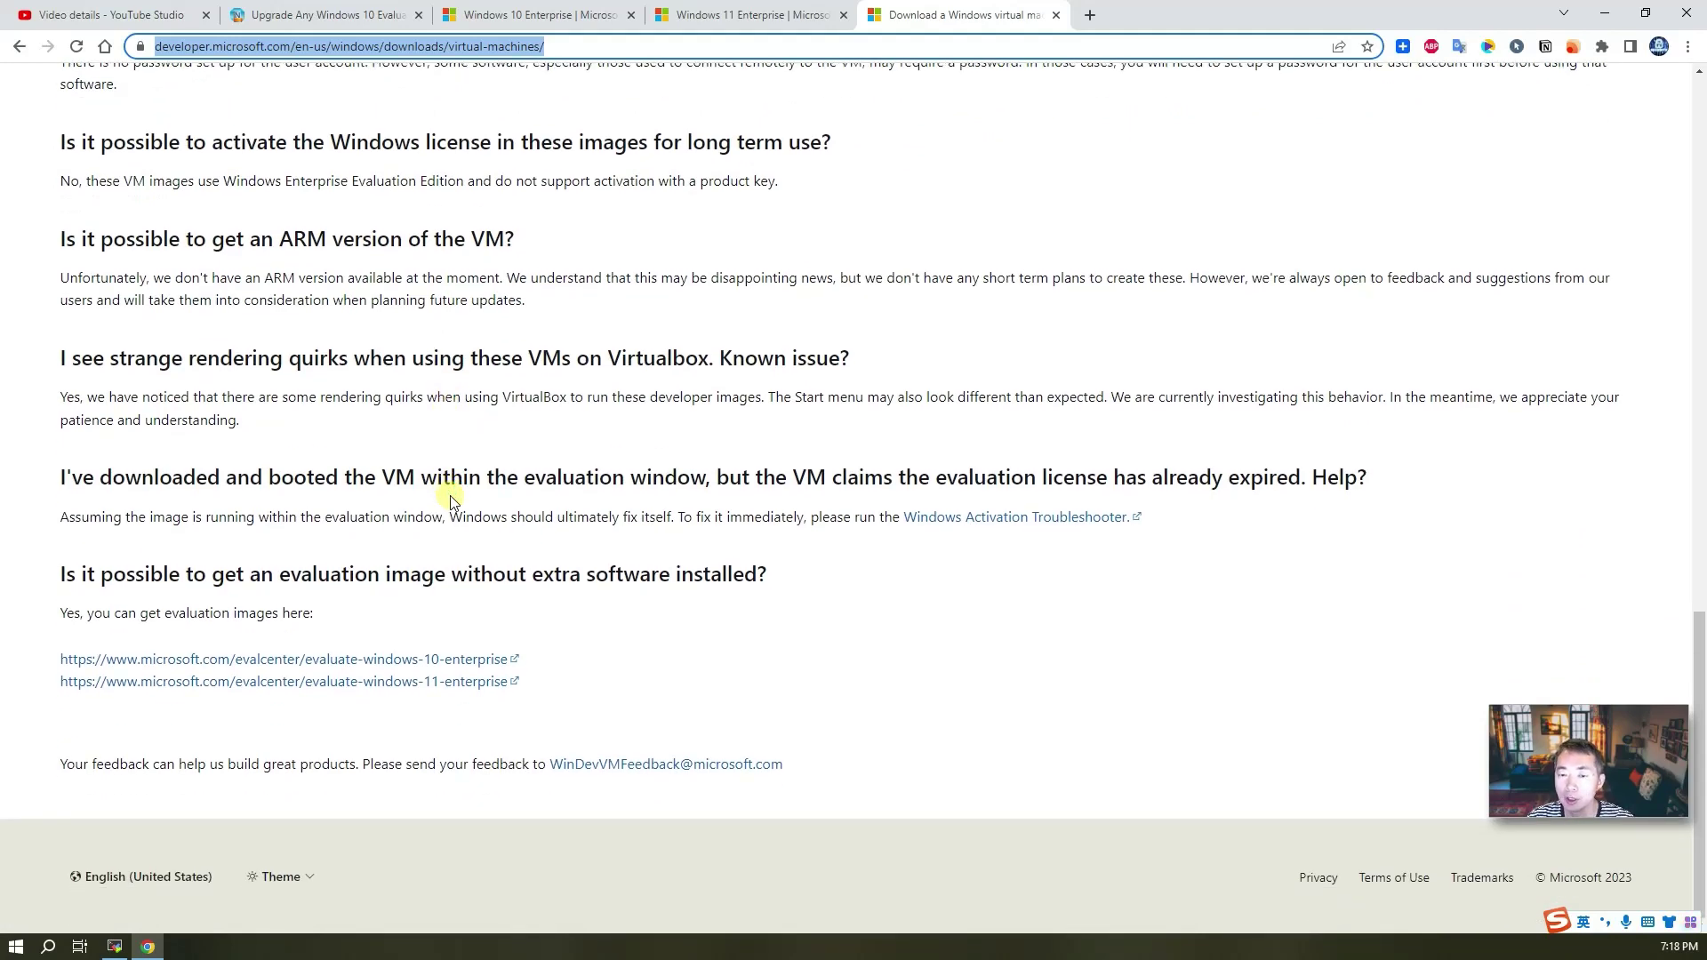
scroll(450, 502, up, 1)
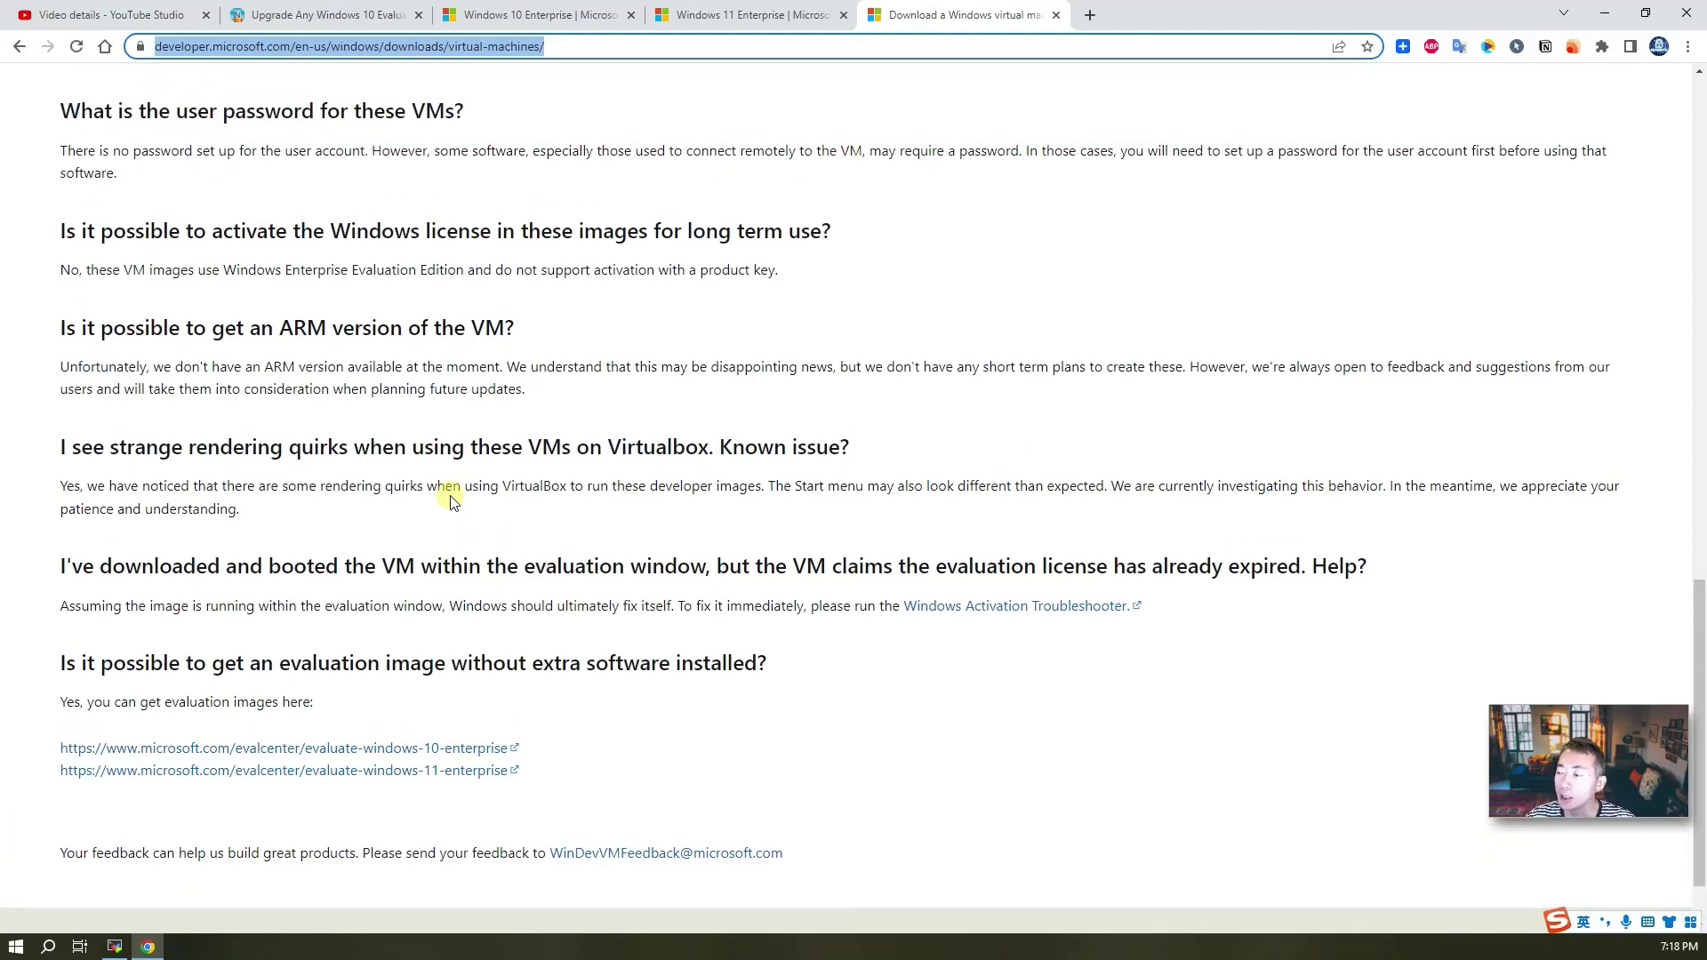
scroll(450, 502, up, 6)
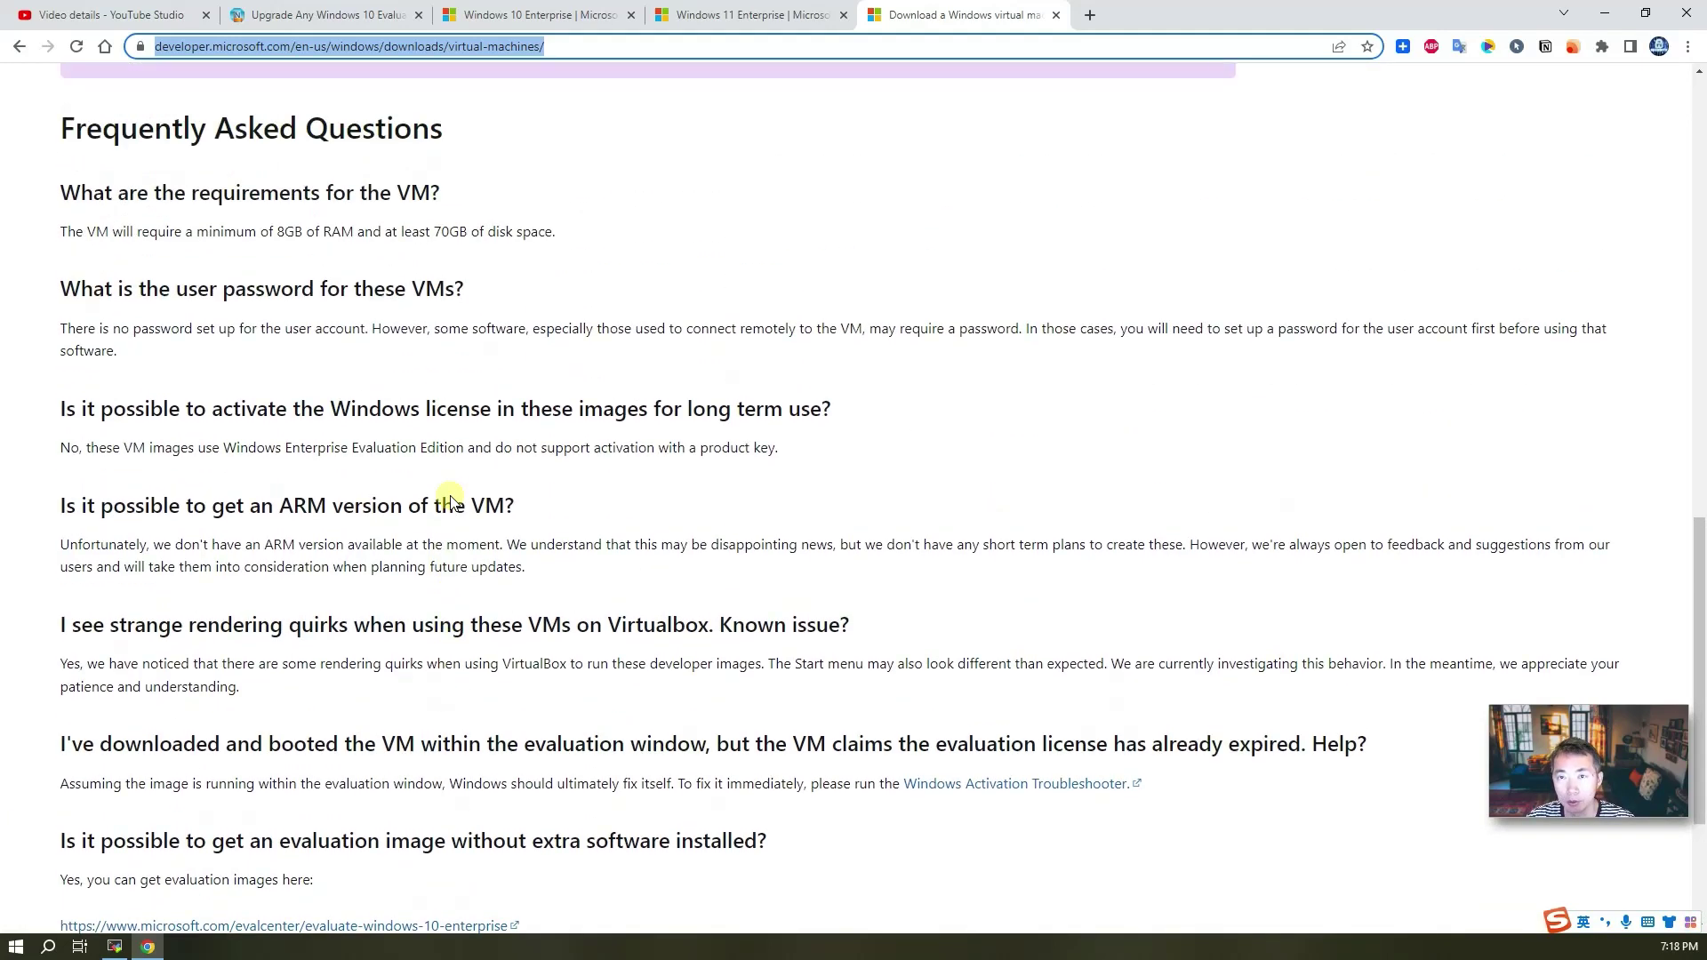
scroll(451, 502, up, 2)
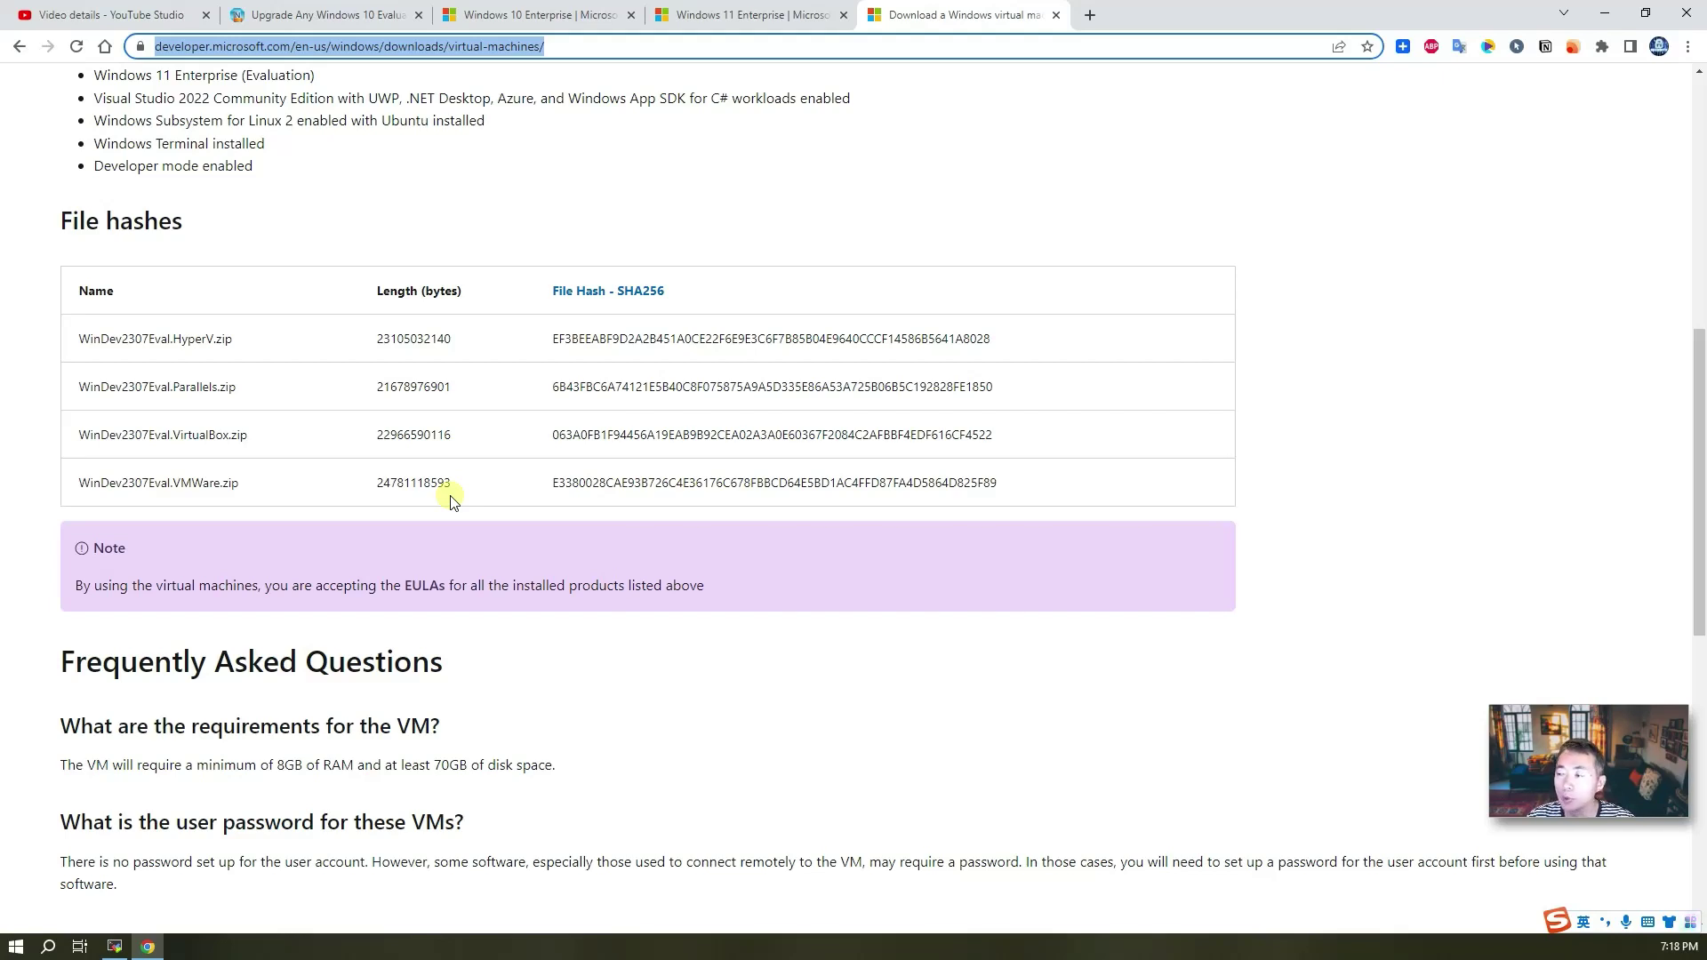
scroll(451, 502, up, 4)
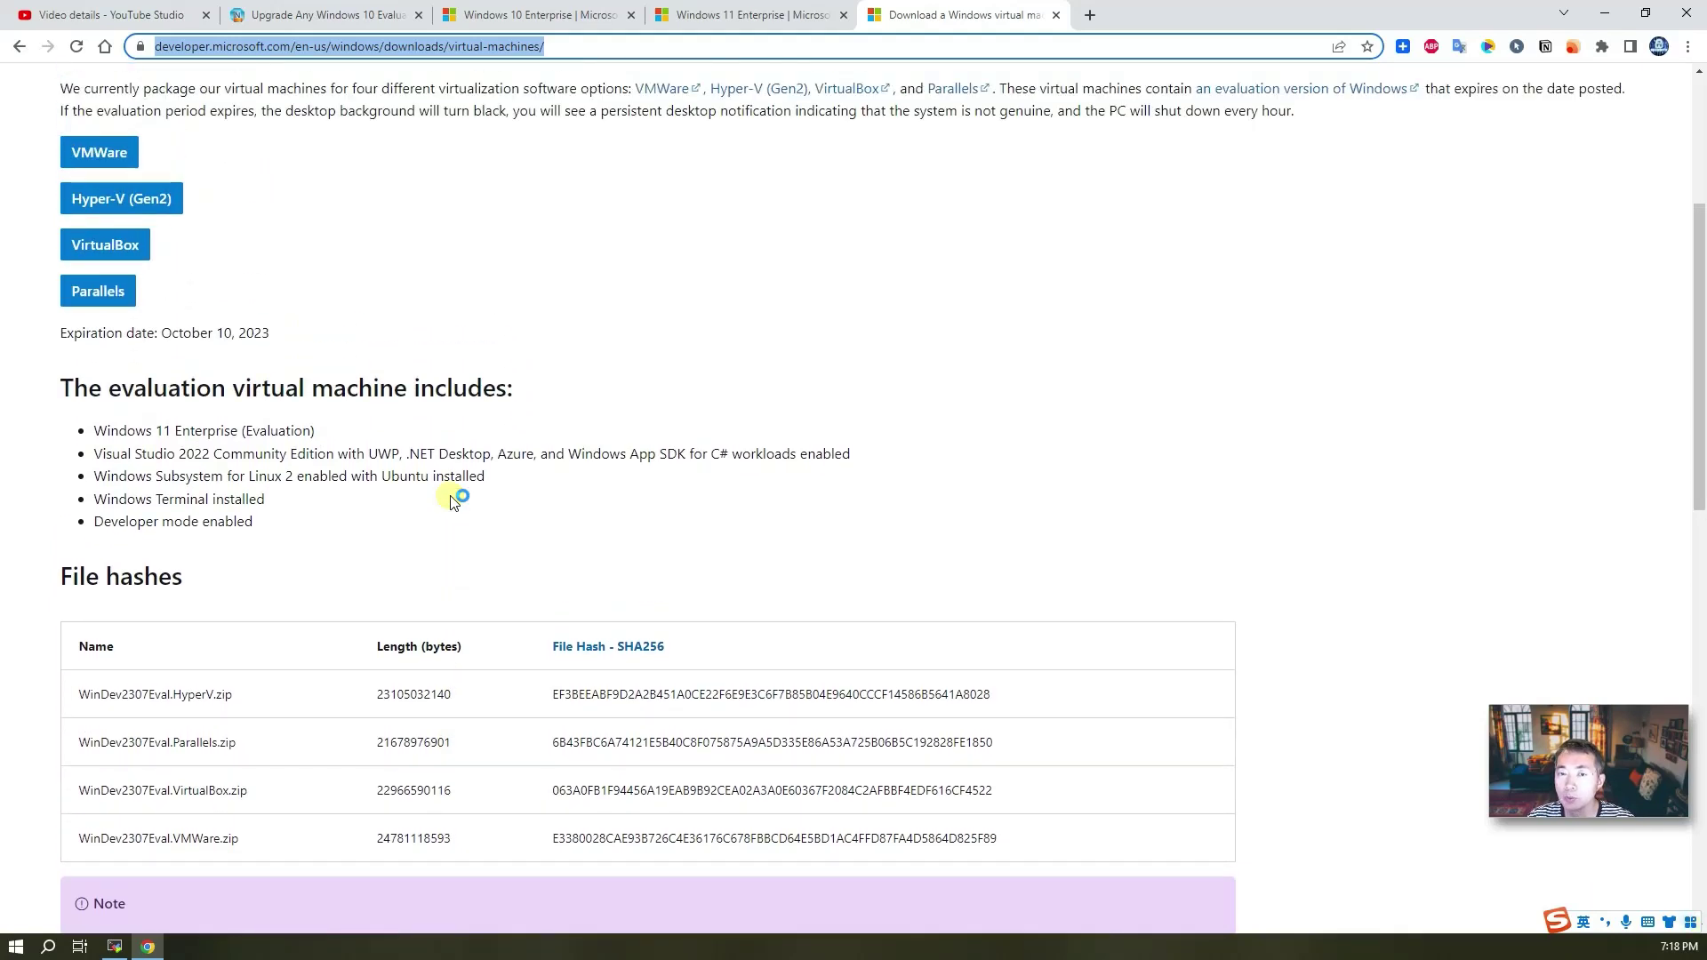
scroll(453, 503, up, 1)
scroll(454, 502, up, 3)
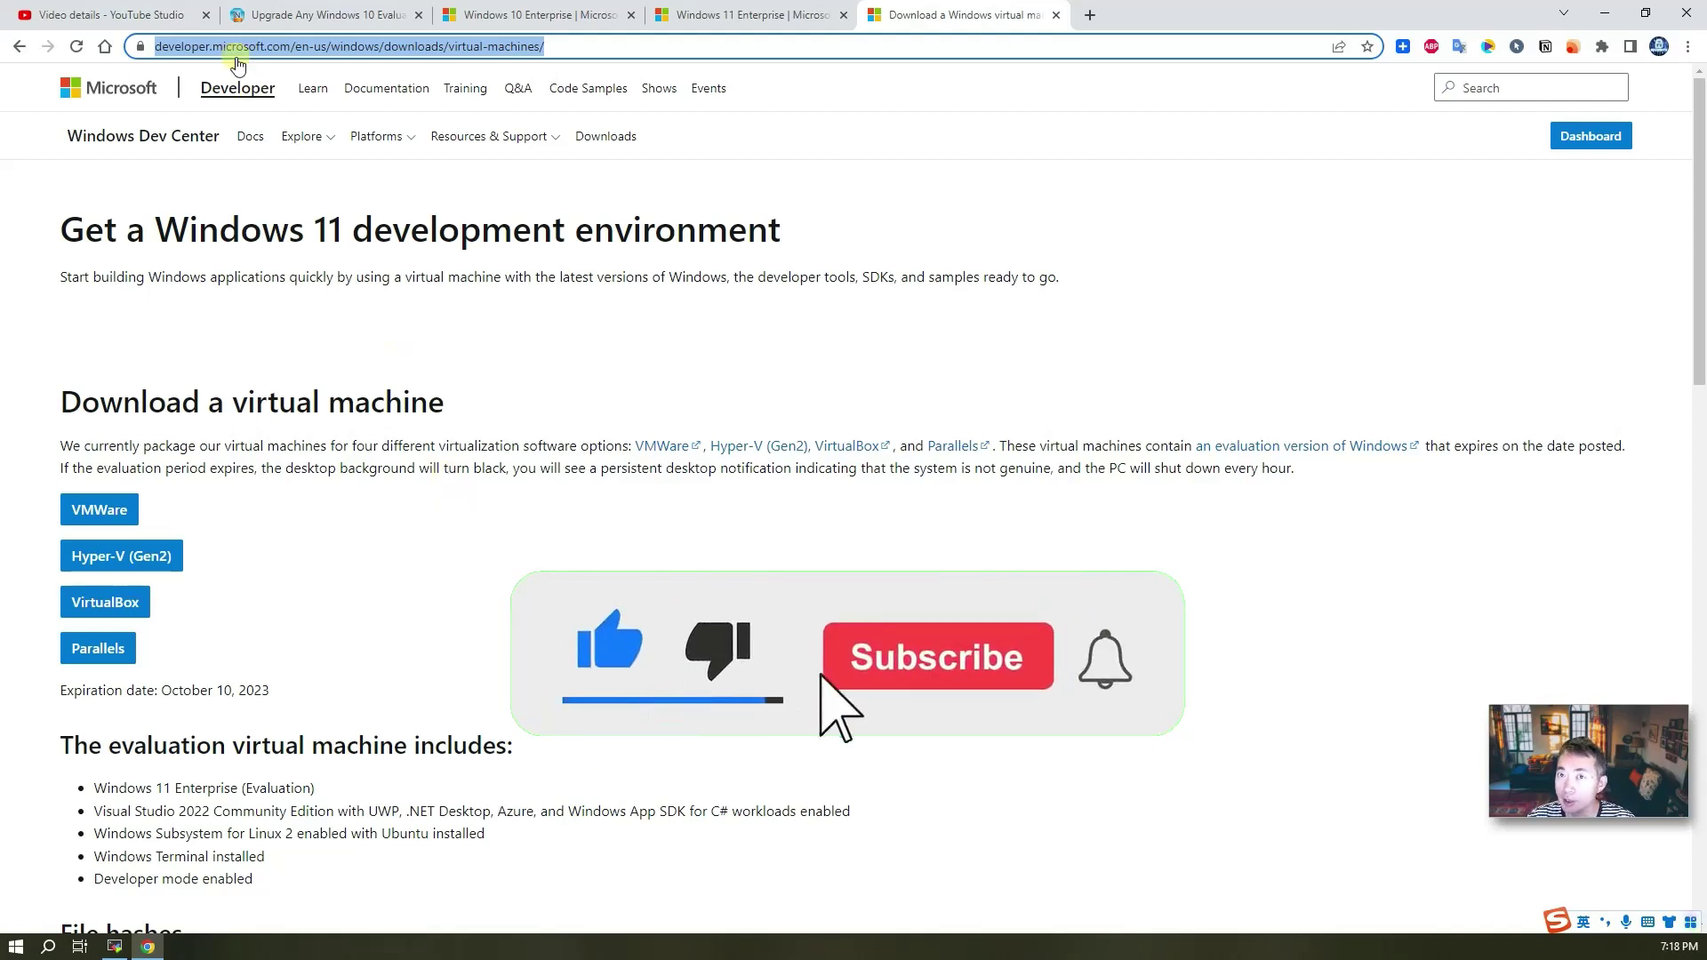
Start the download of the Hyper-V (Gen2) Windows 11 development virtual machine from the Windows Dev Center.
click(165, 11)
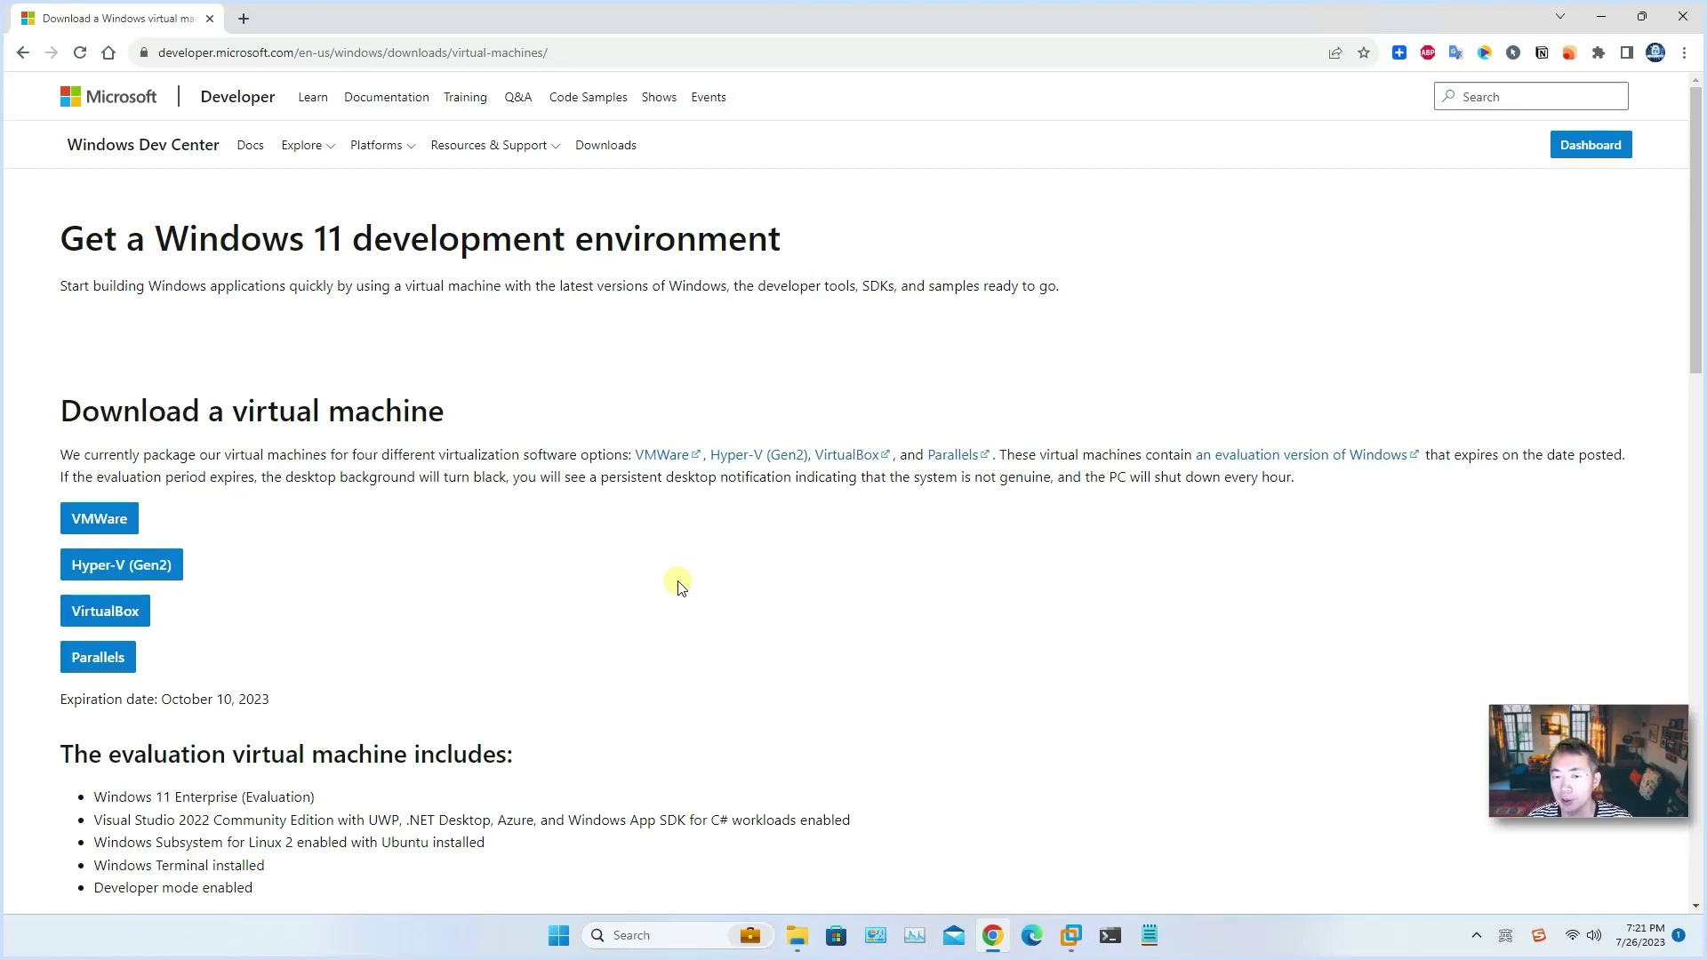
click(573, 52)
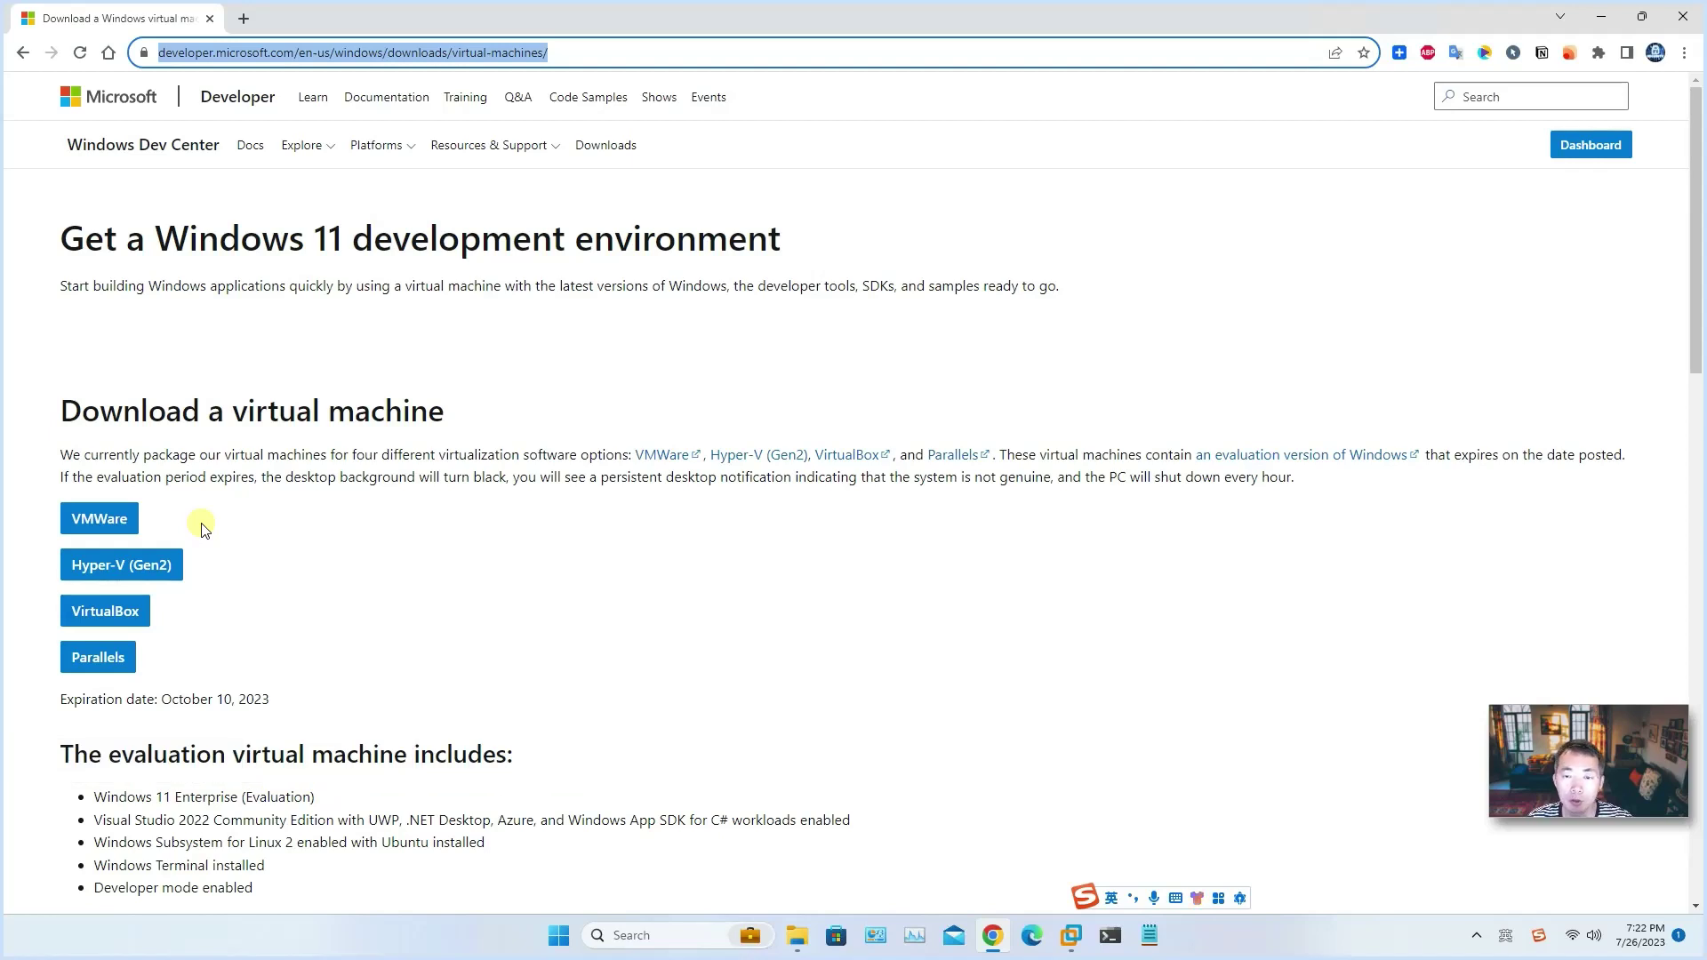
click(161, 570)
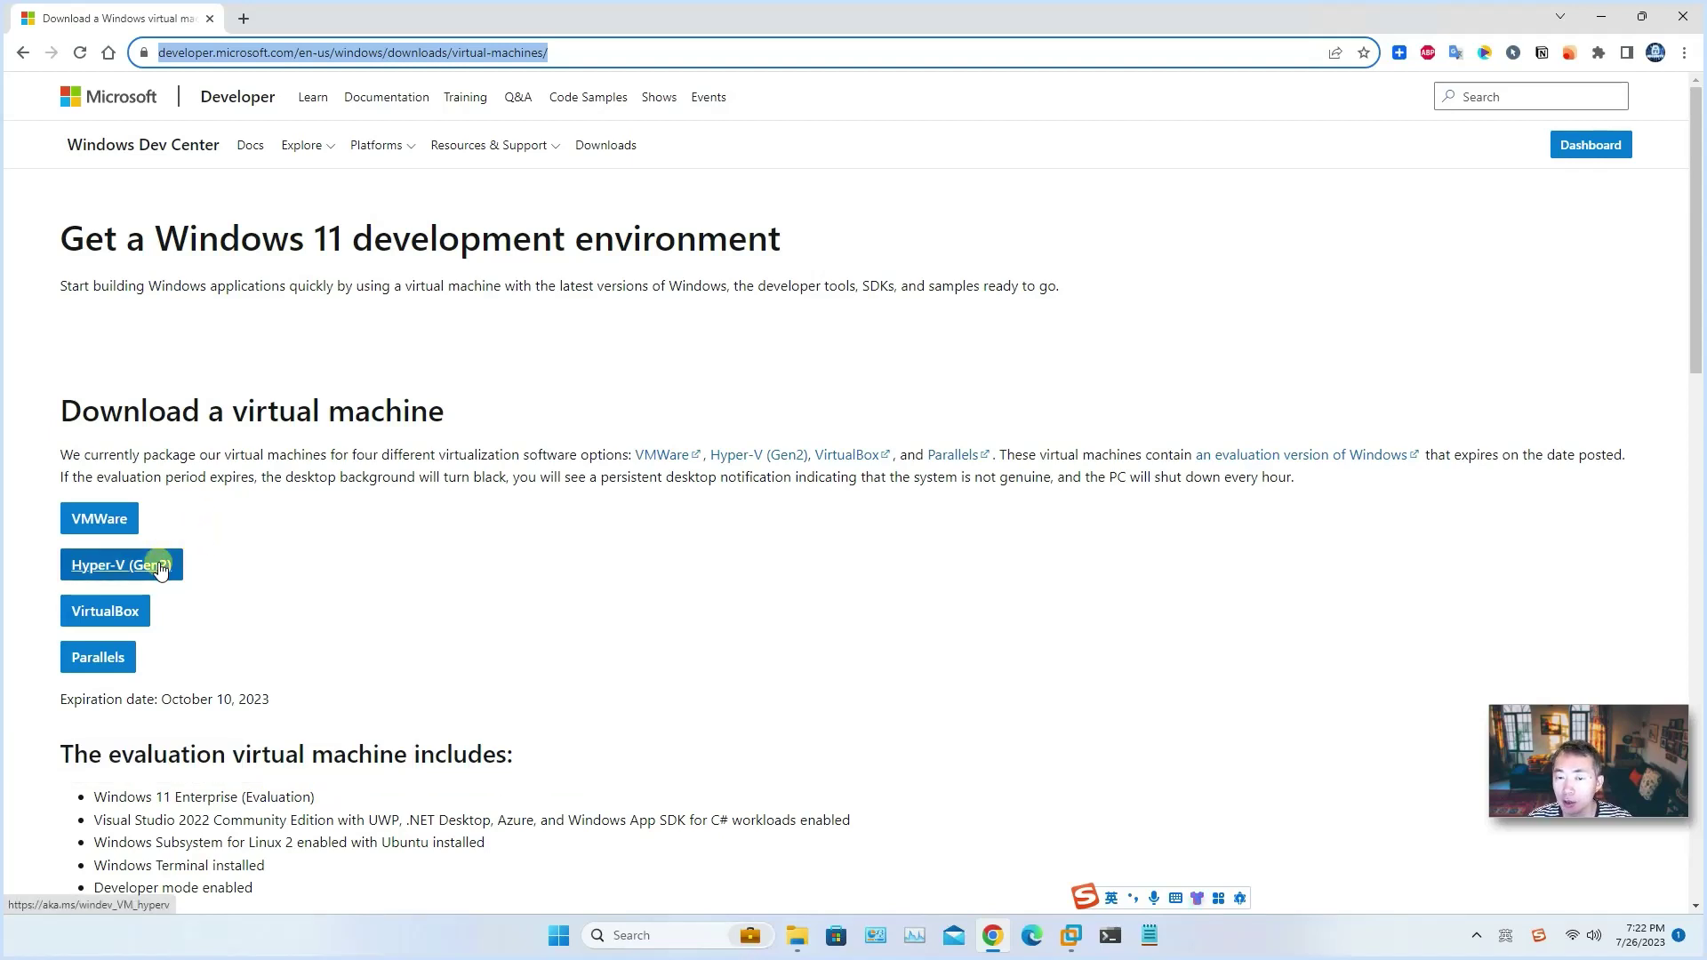
Start the download of the VMWare version of the Windows 11 development virtual machine and dismiss the link options.
click(119, 668)
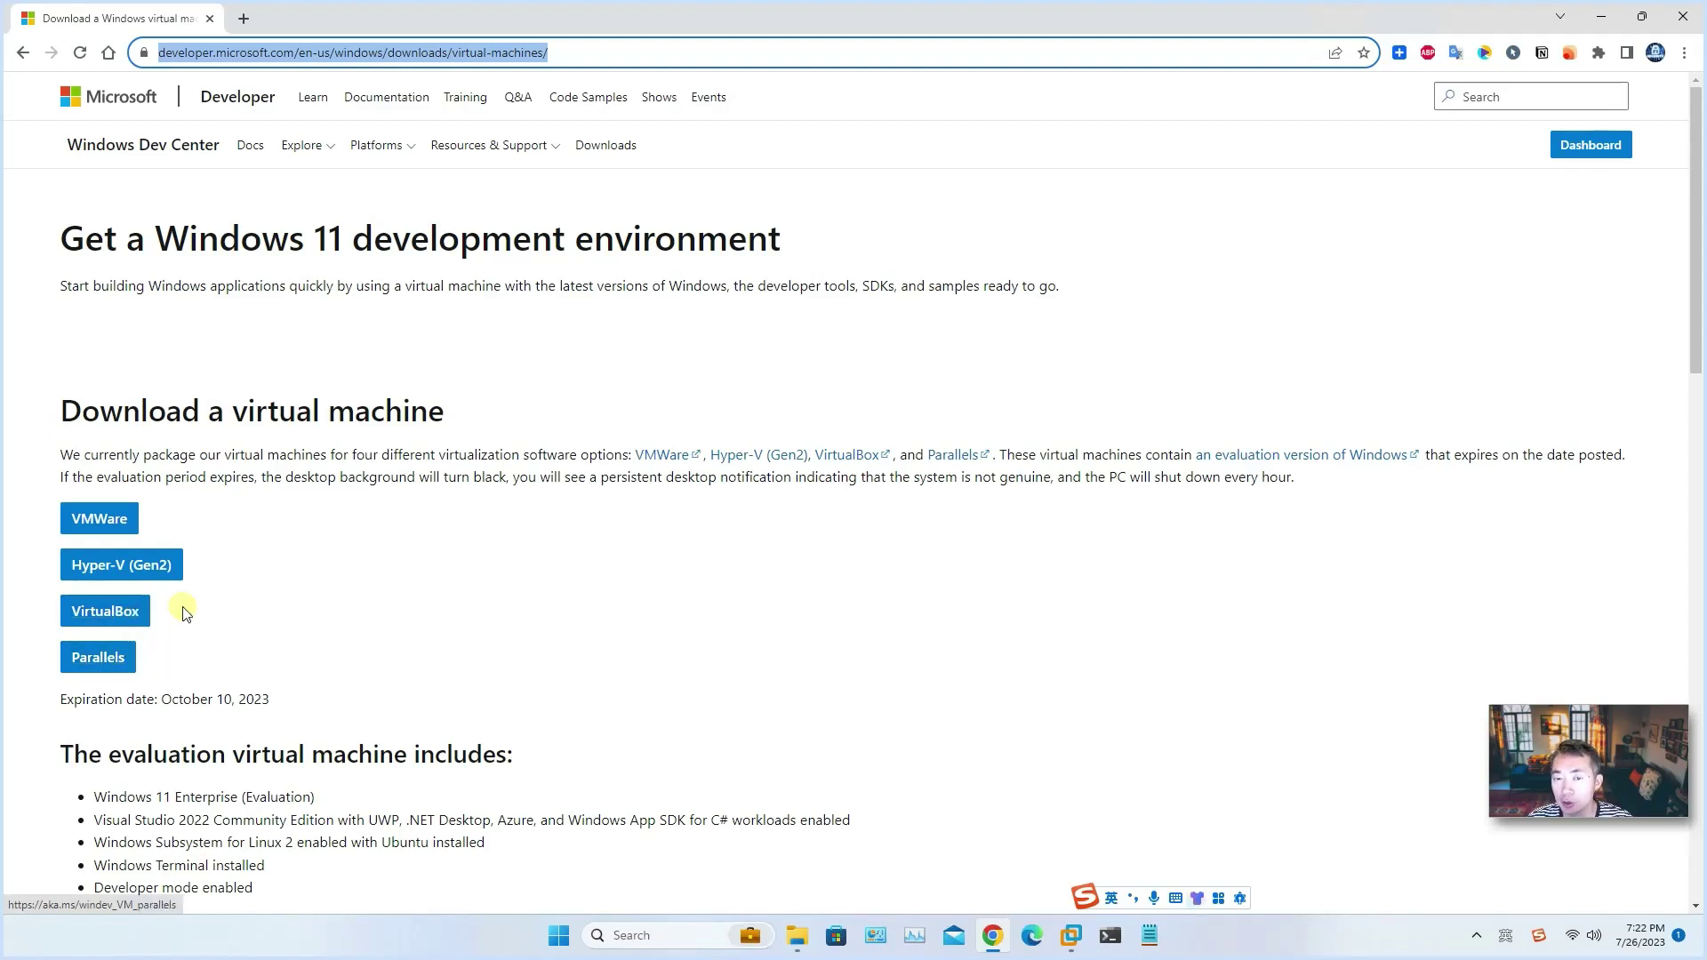
click(111, 520)
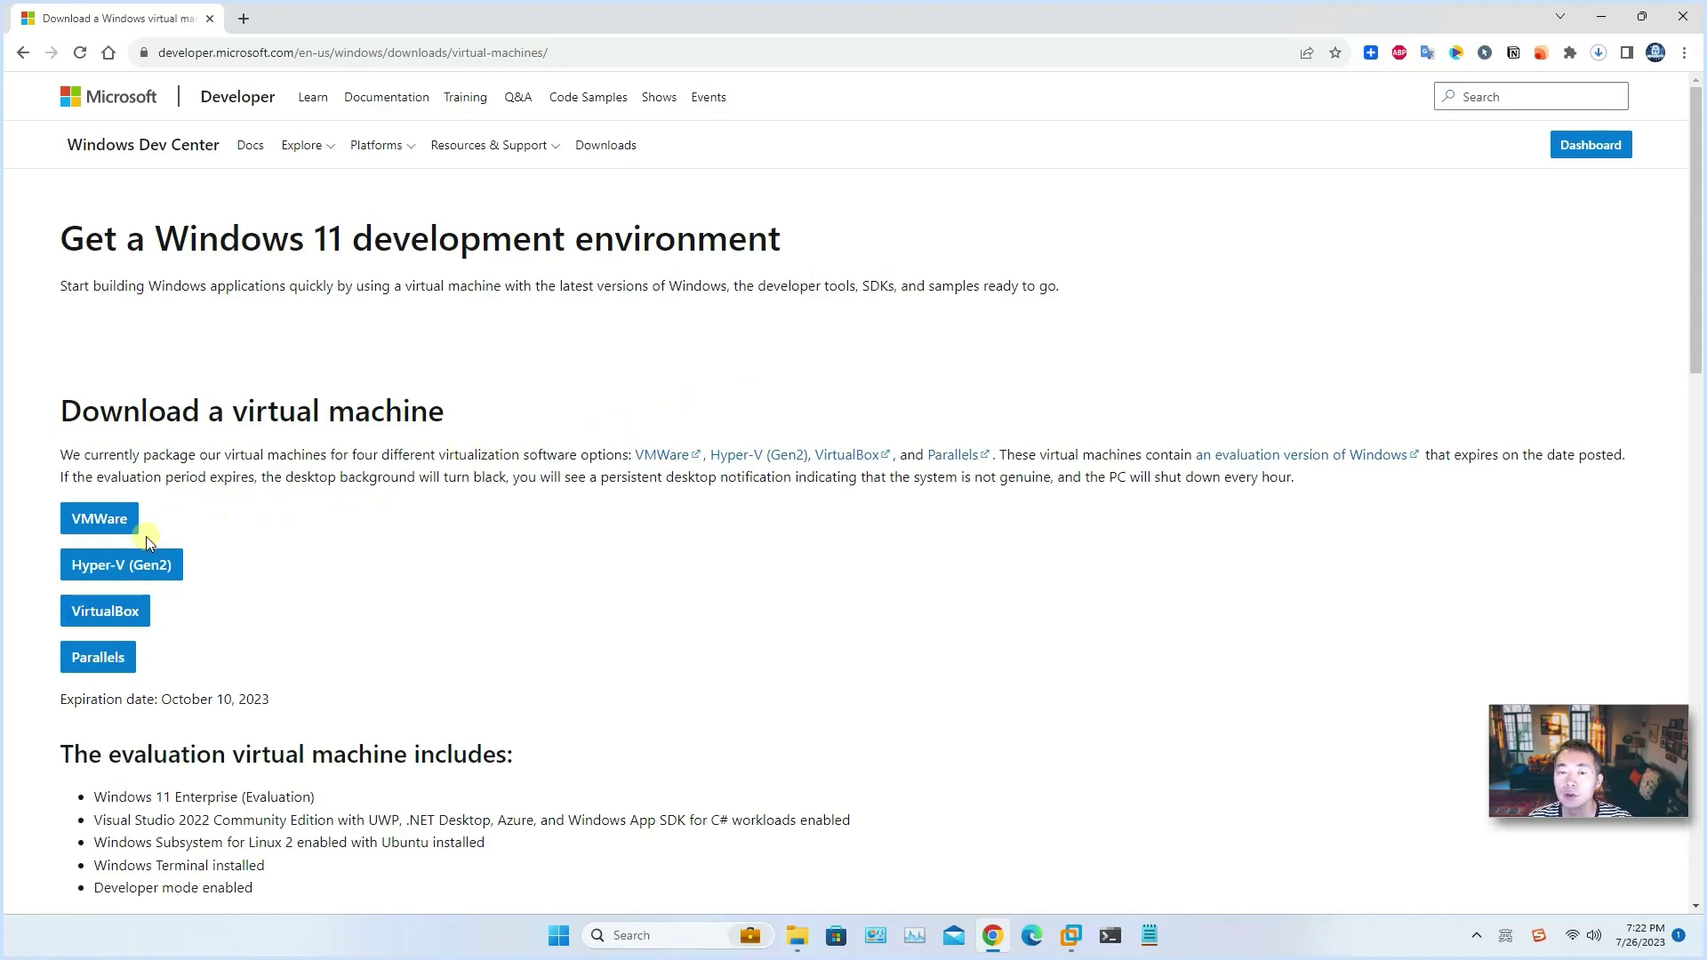
click(120, 522)
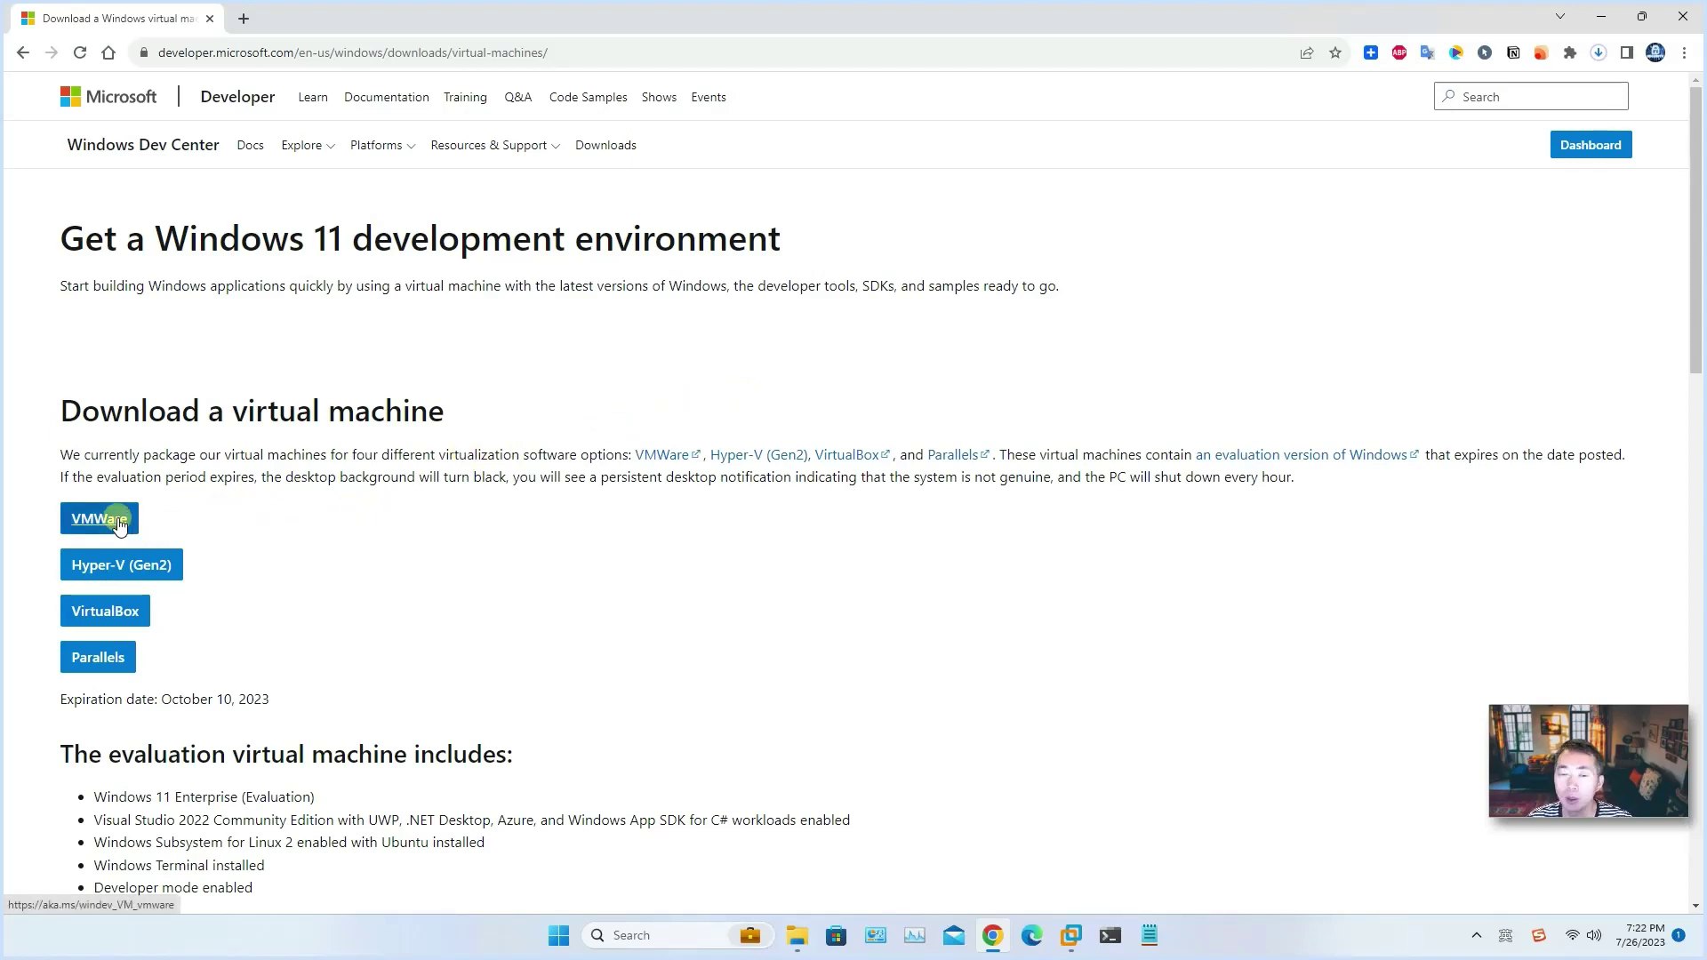
right_click(120, 522)
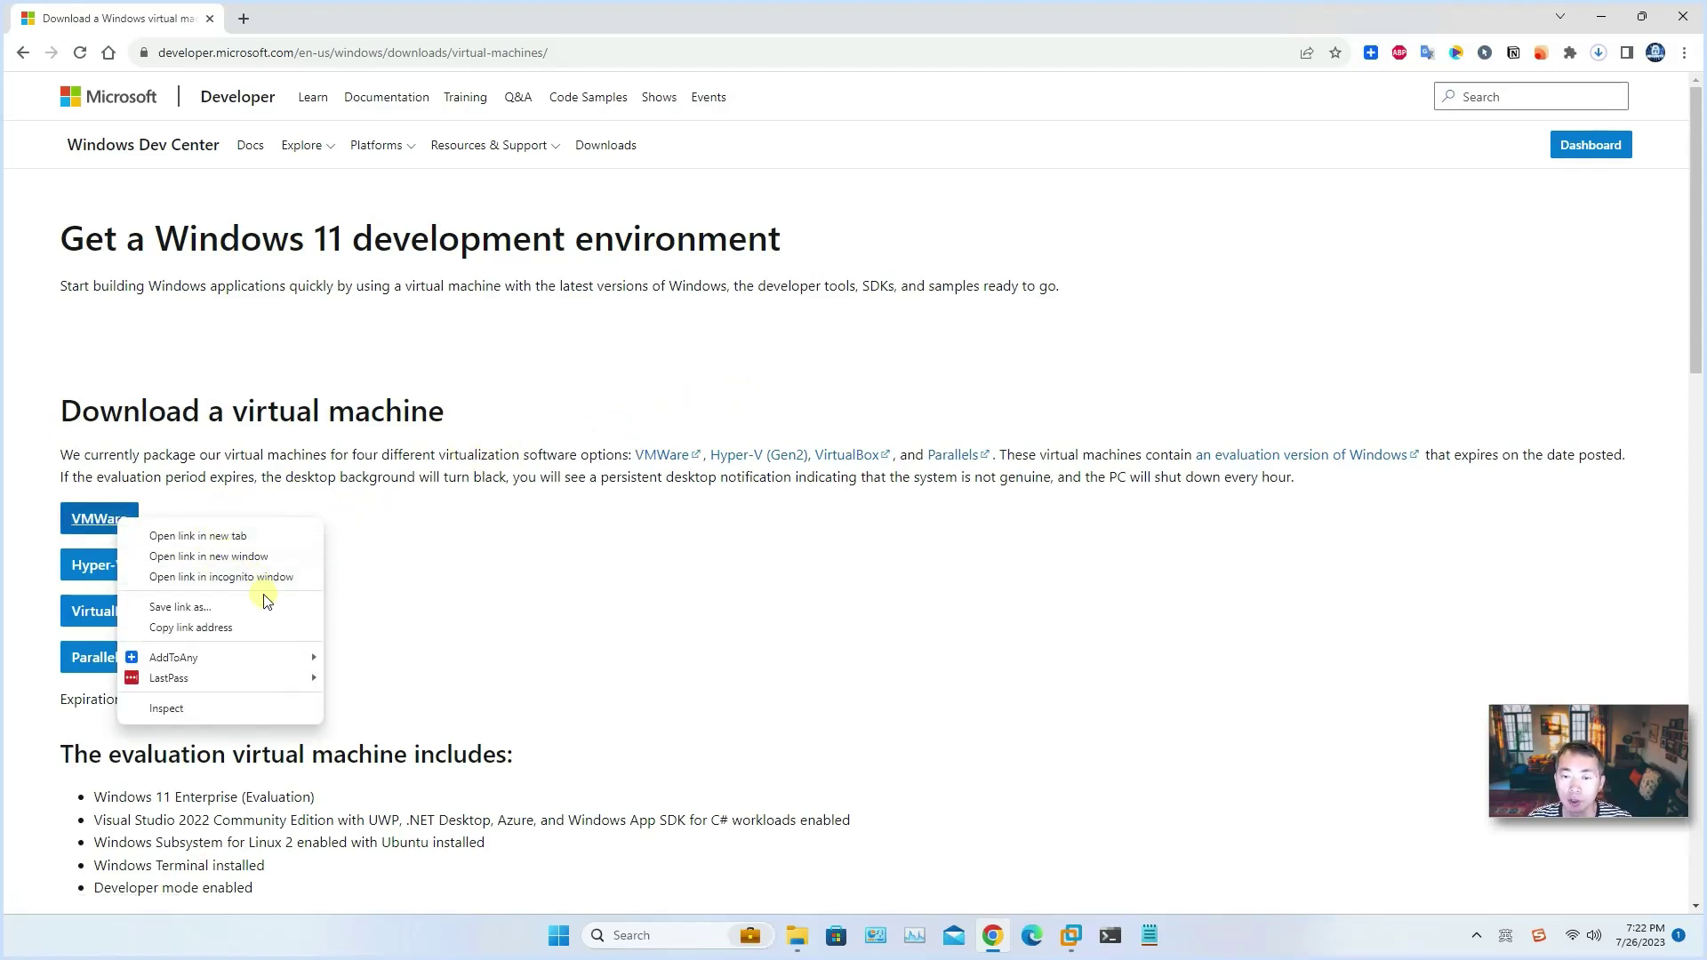
click(316, 605)
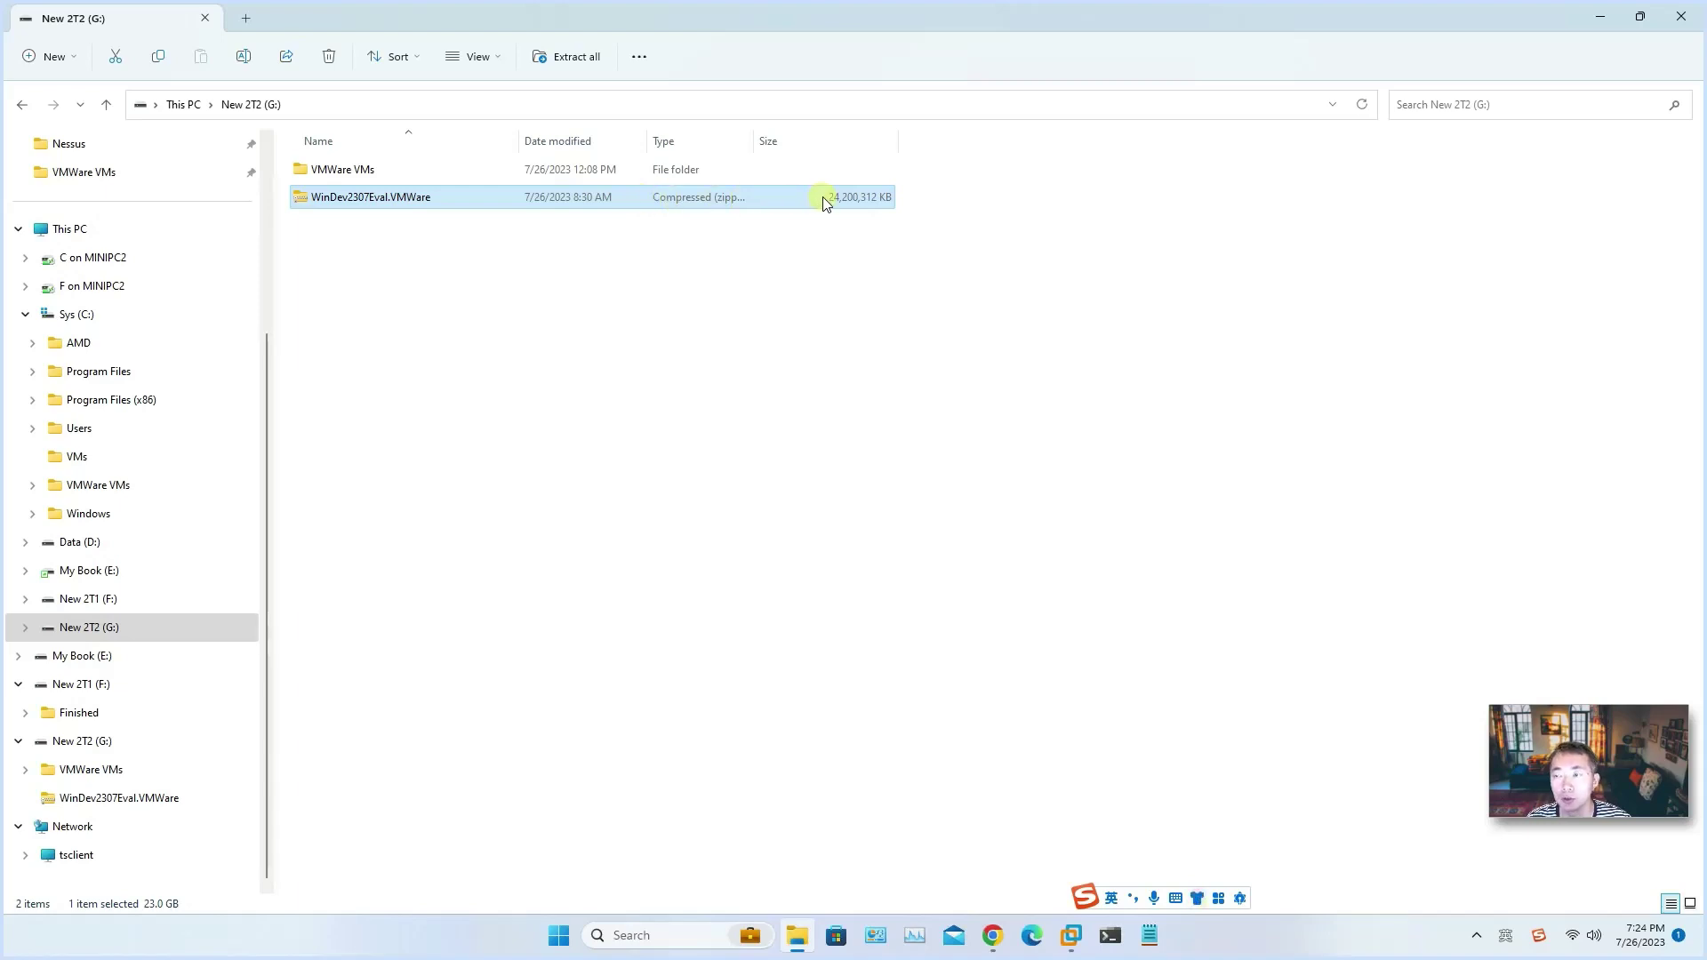
View the file properties of the WinDev2307Eval.VMWare archive on the G: drive, and dismiss them unchanged.
right_click(792, 201)
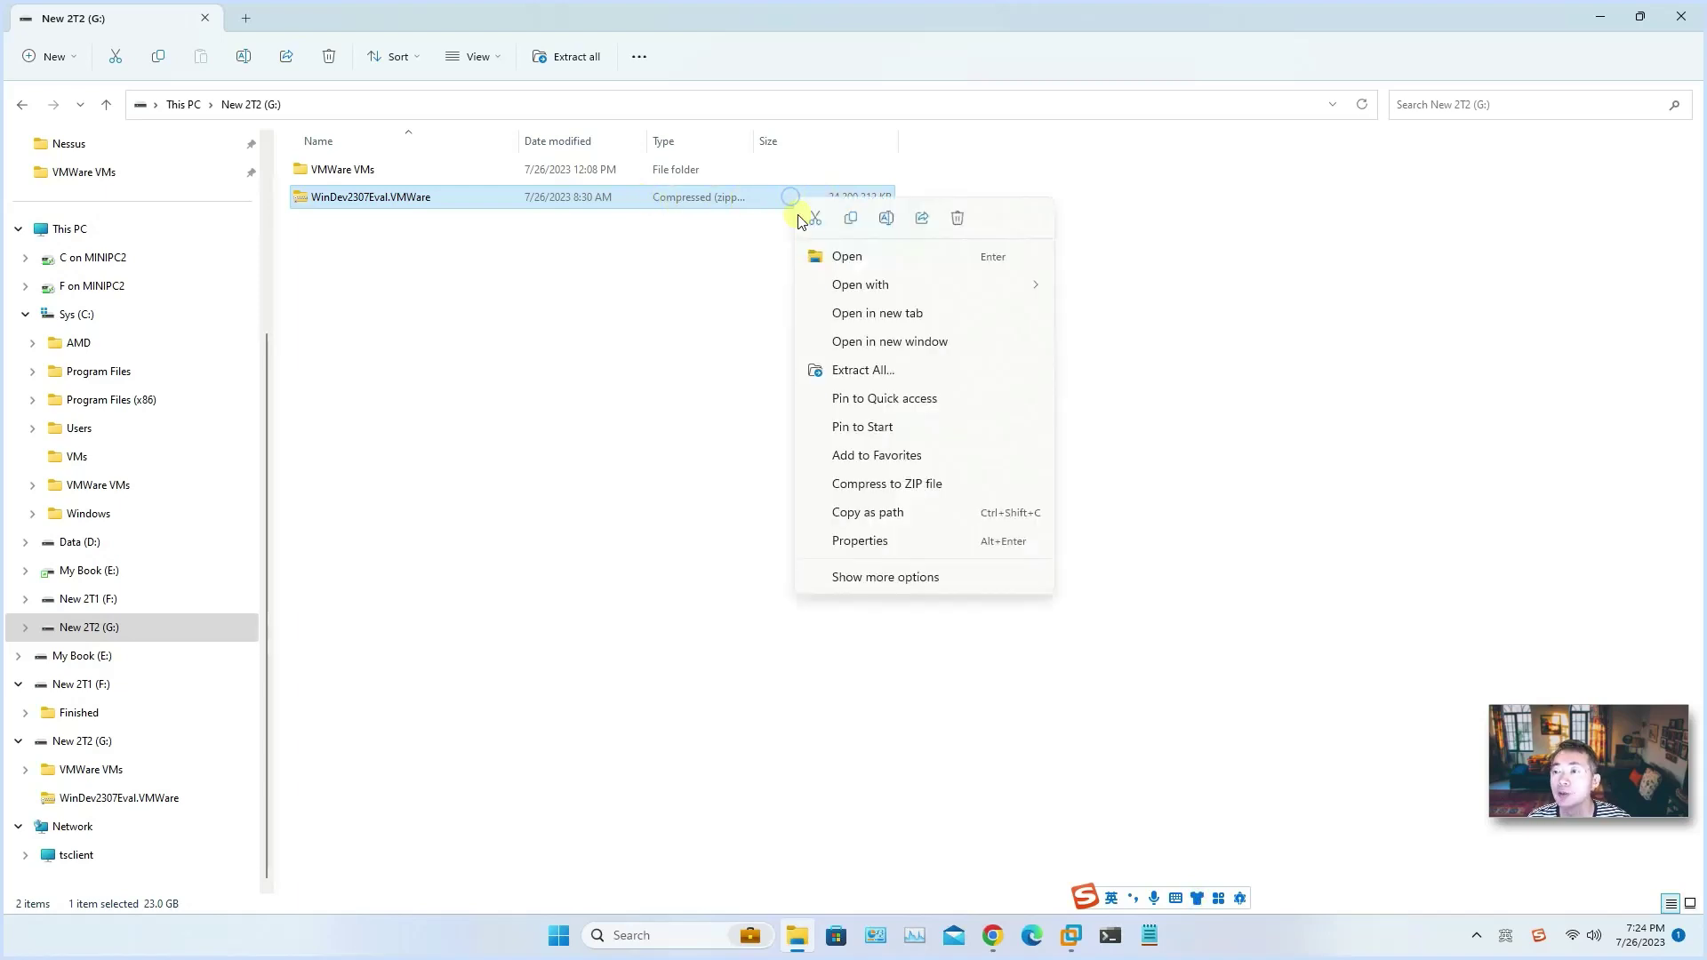
click(885, 546)
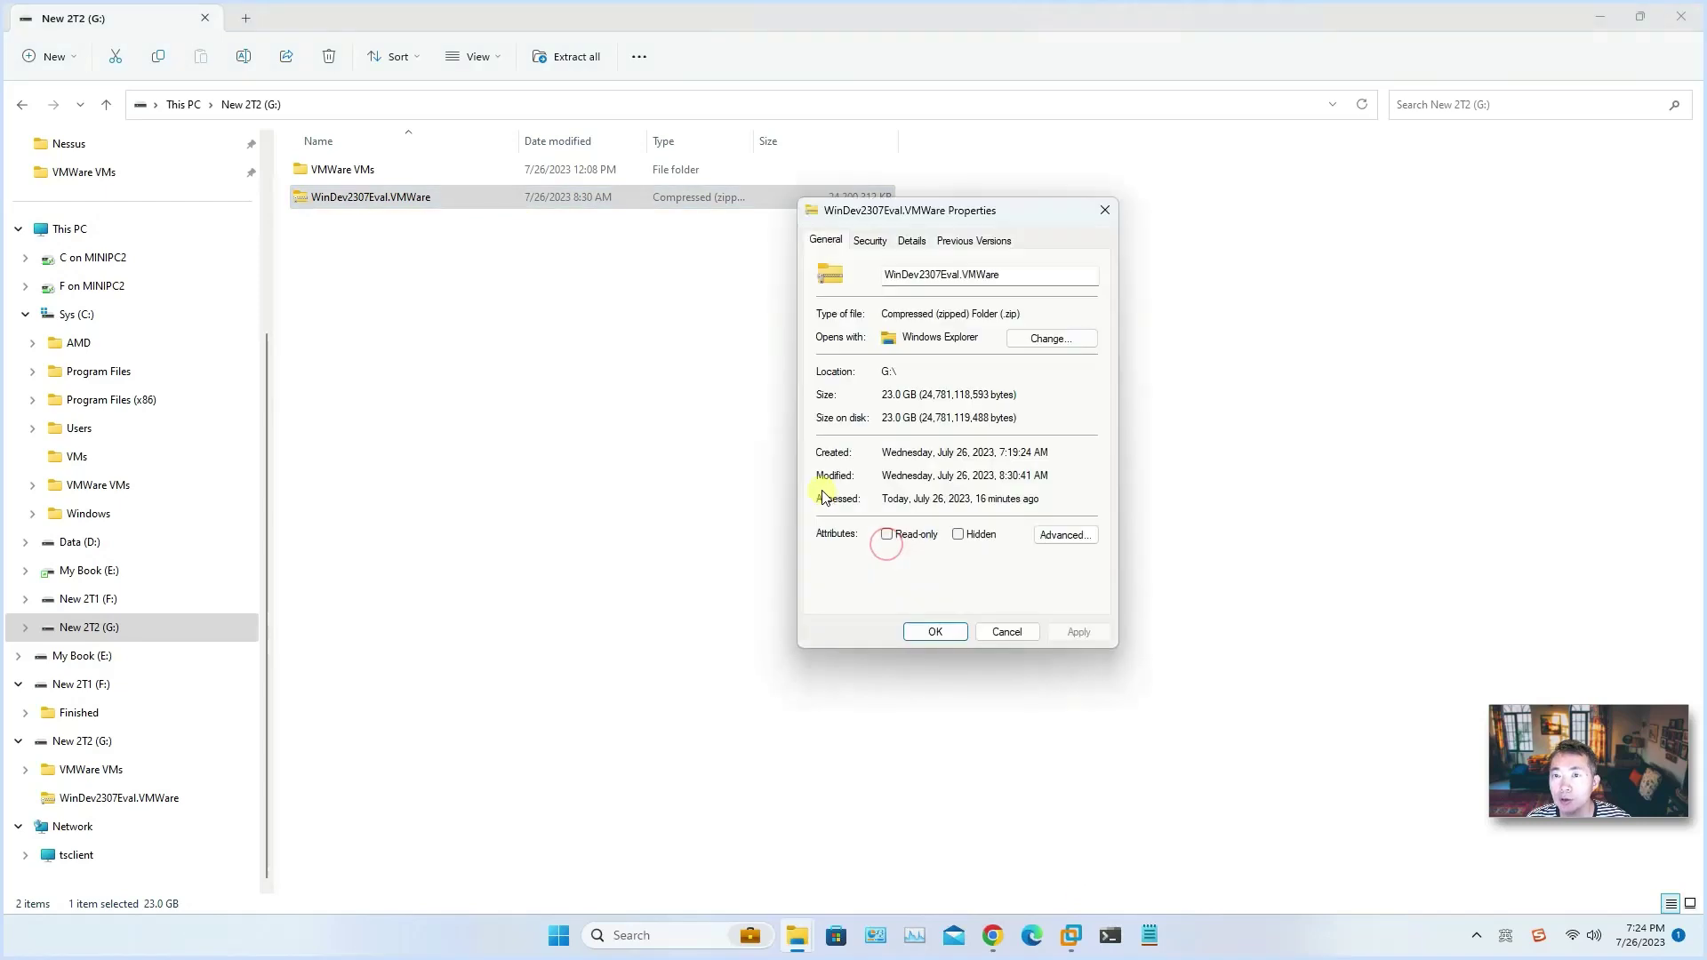
click(998, 632)
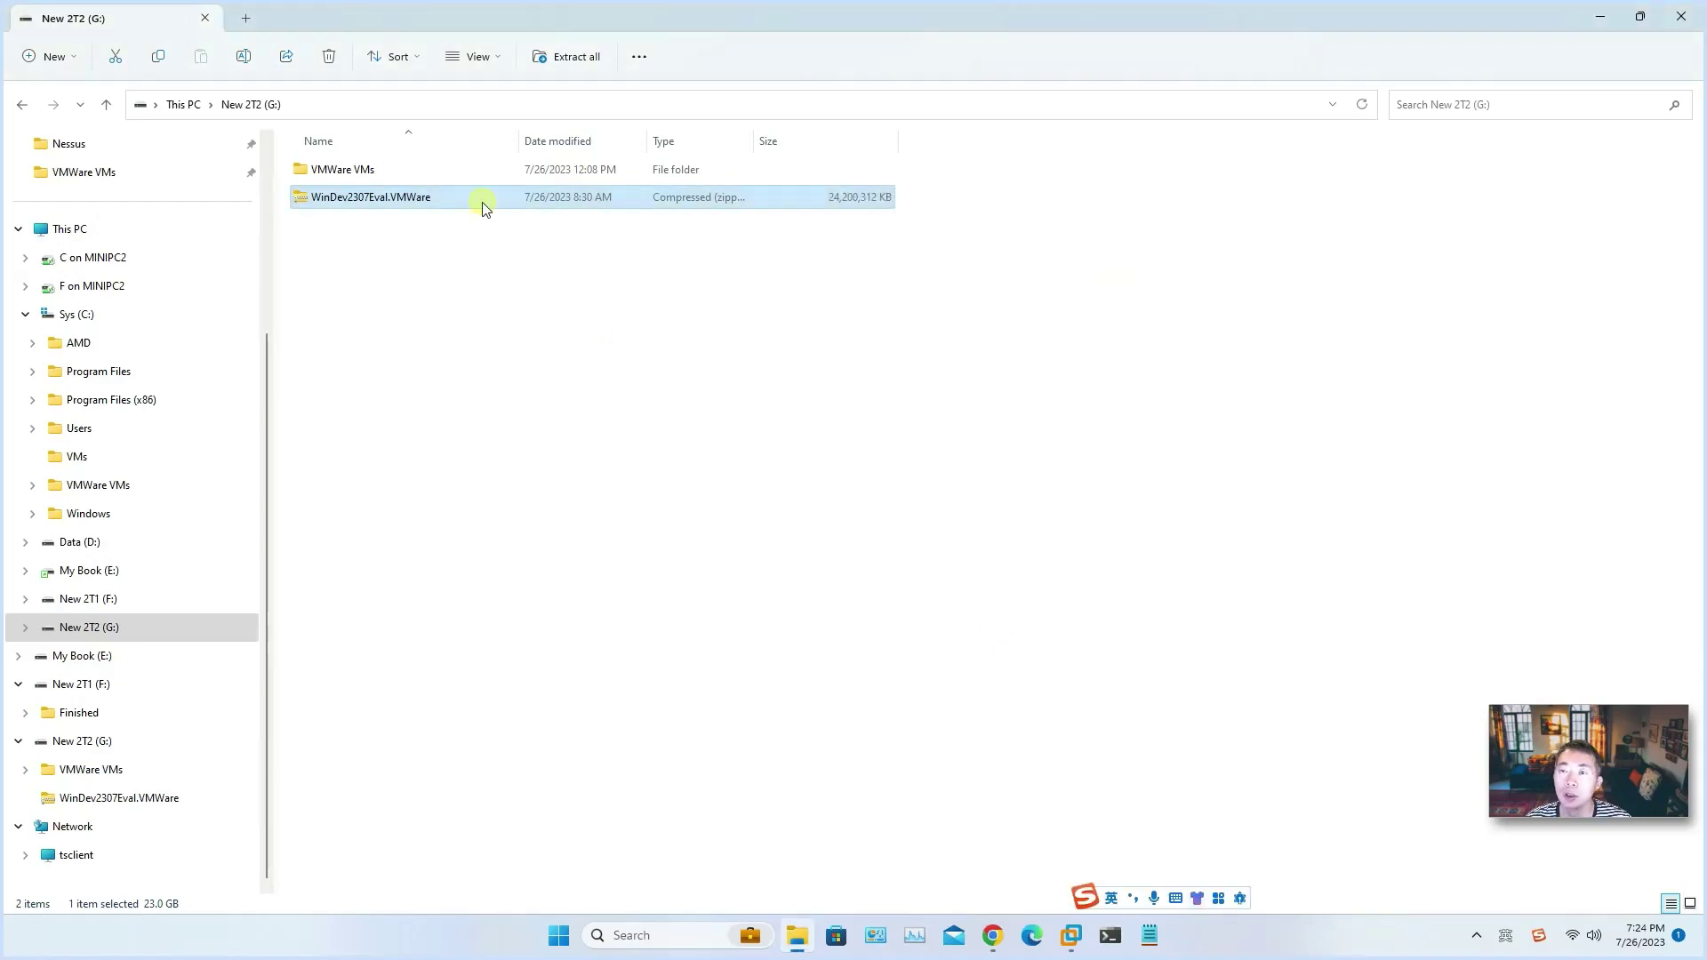
Extract the WinDev2307Eval.VMWare archive to G:\WinDev2307Eval.VMWare, showing the extracted files when complete.
right_click(482, 205)
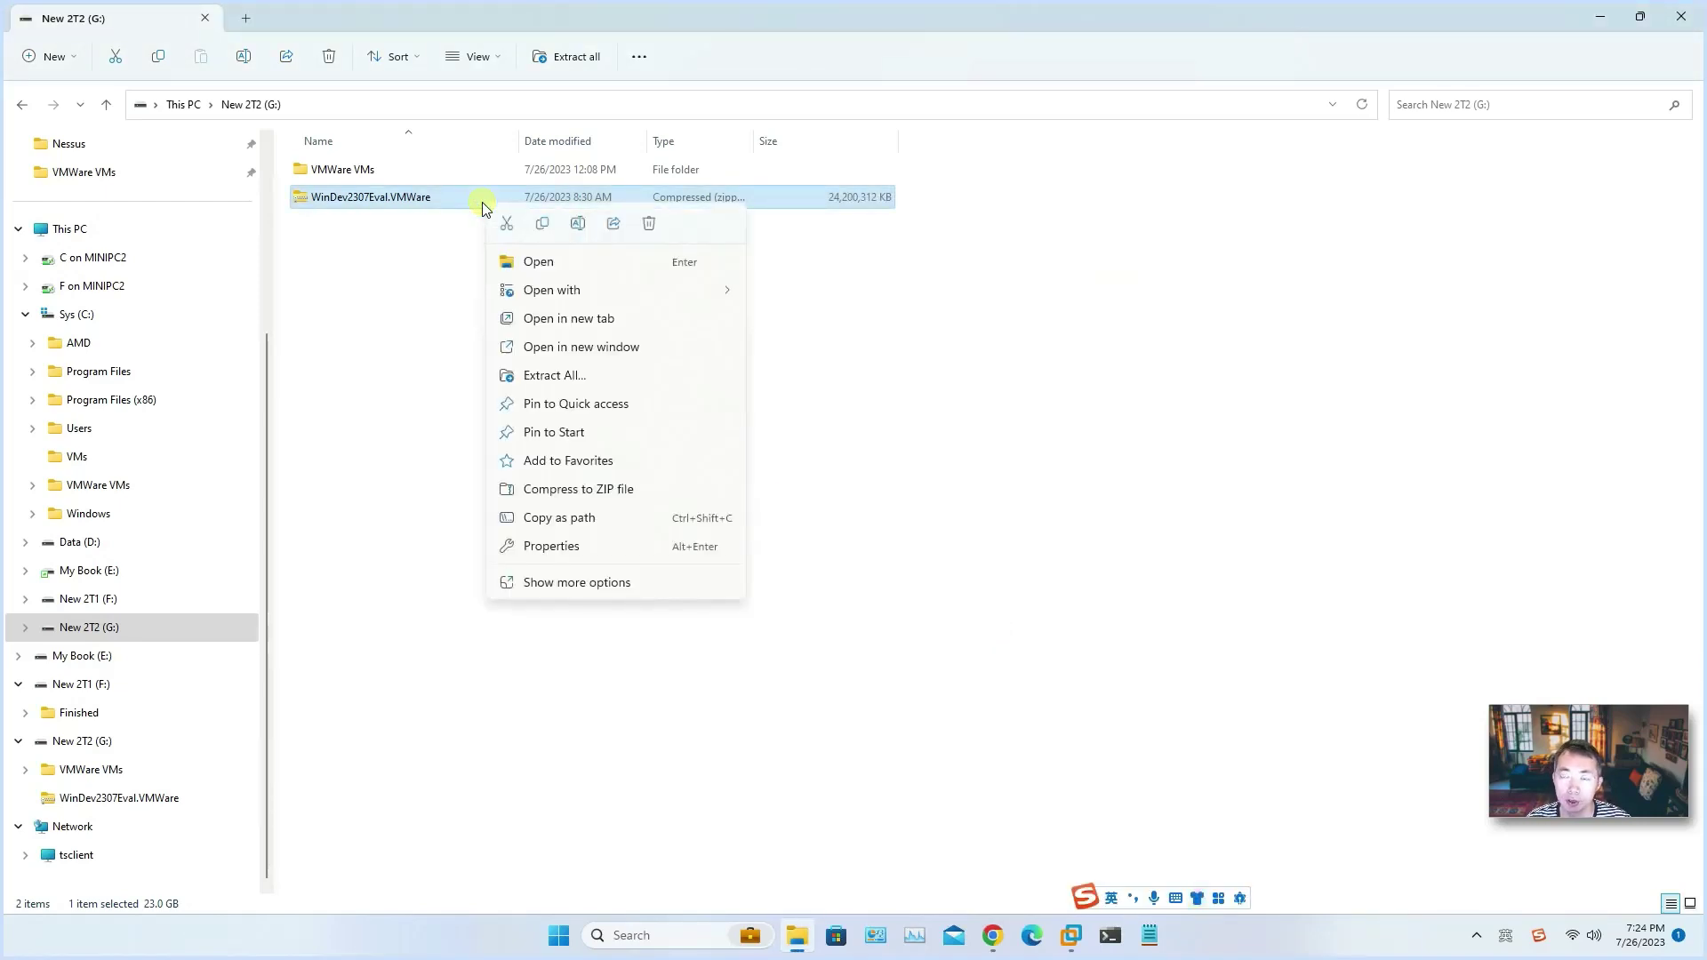
click(567, 376)
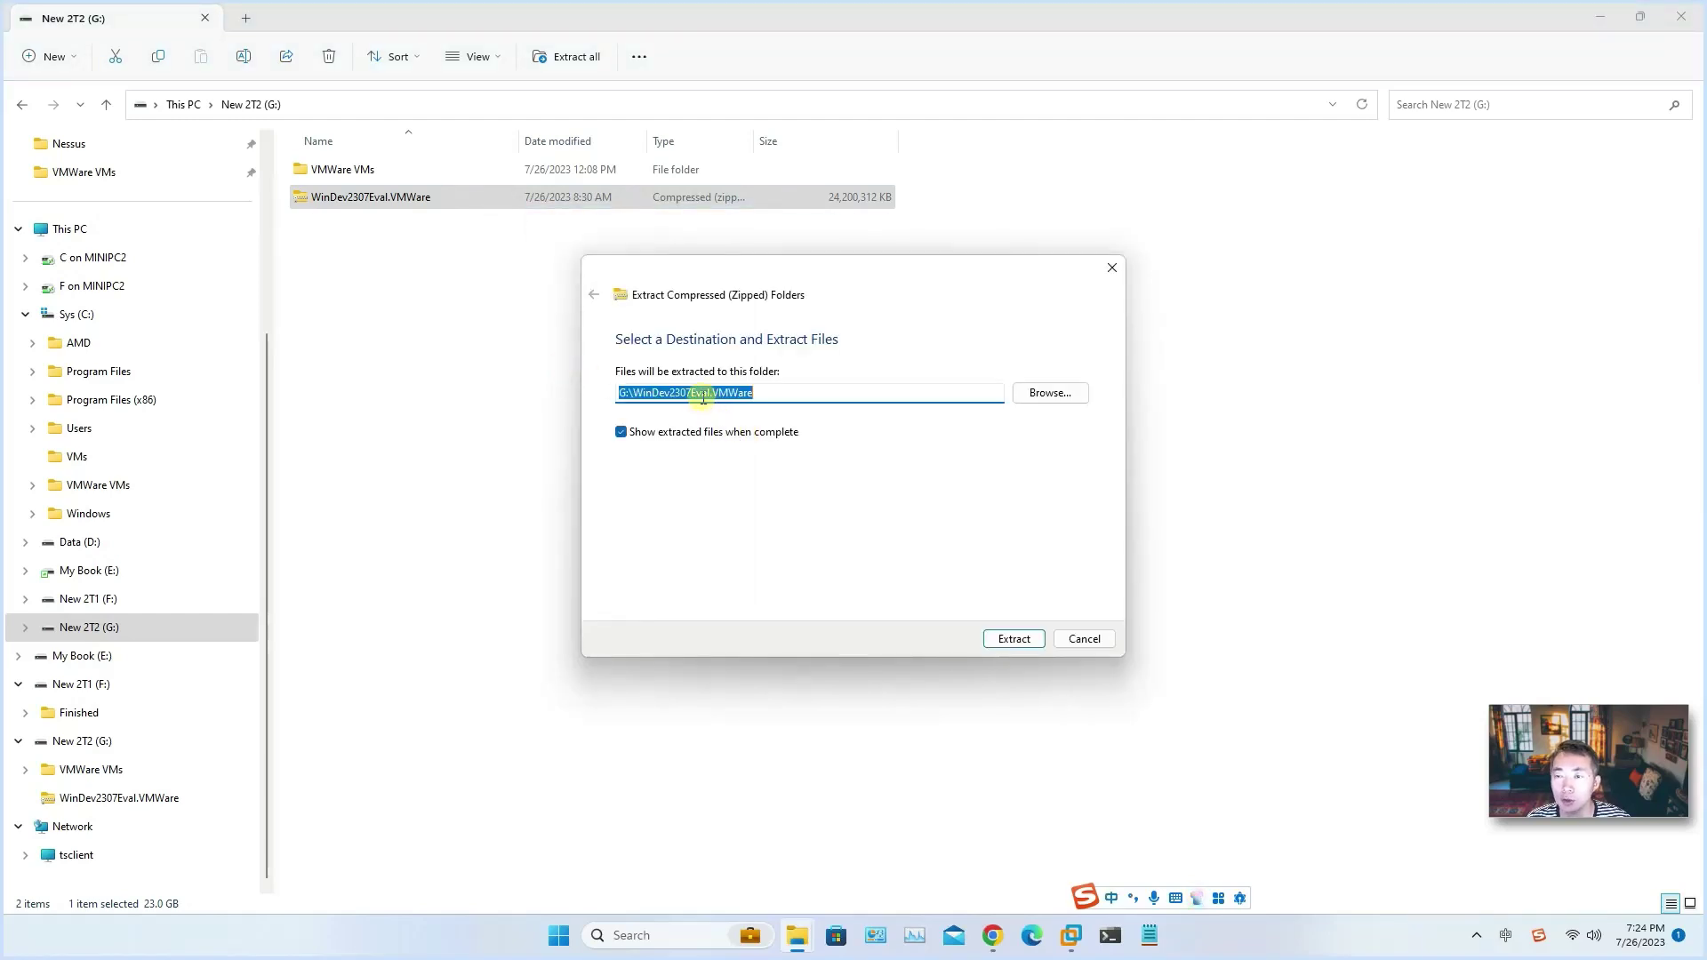
click(989, 639)
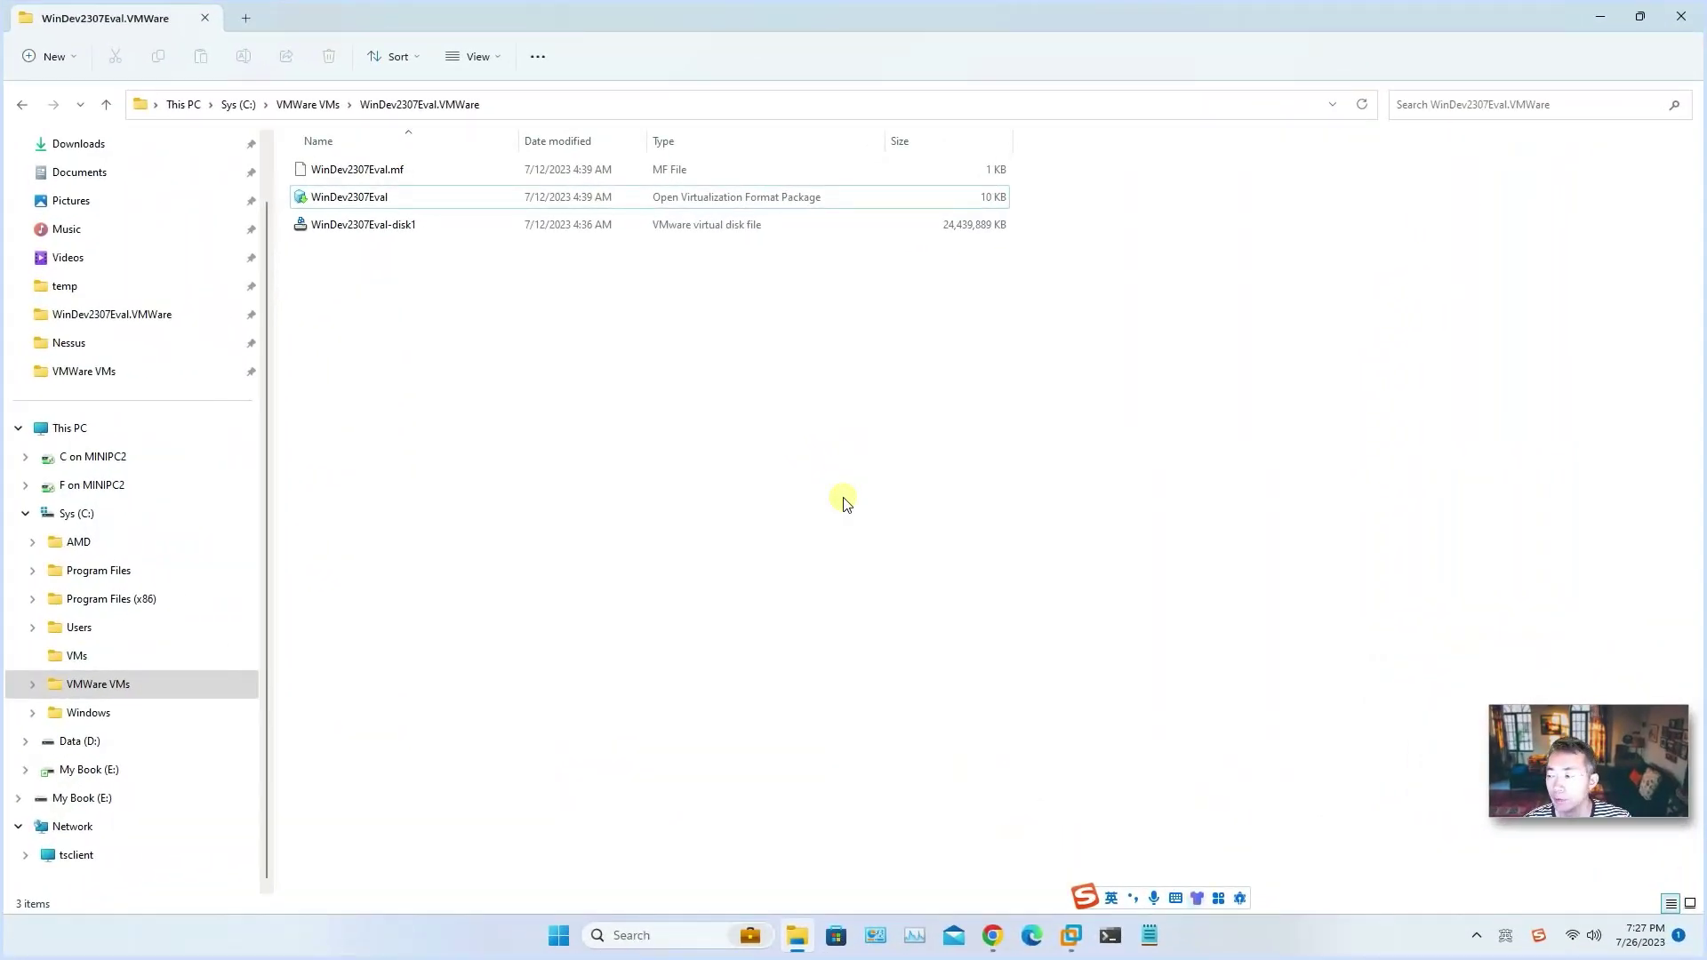
Open the extracted WinDev2307Eval OVF package in VMware Workstation.
double_click(446, 199)
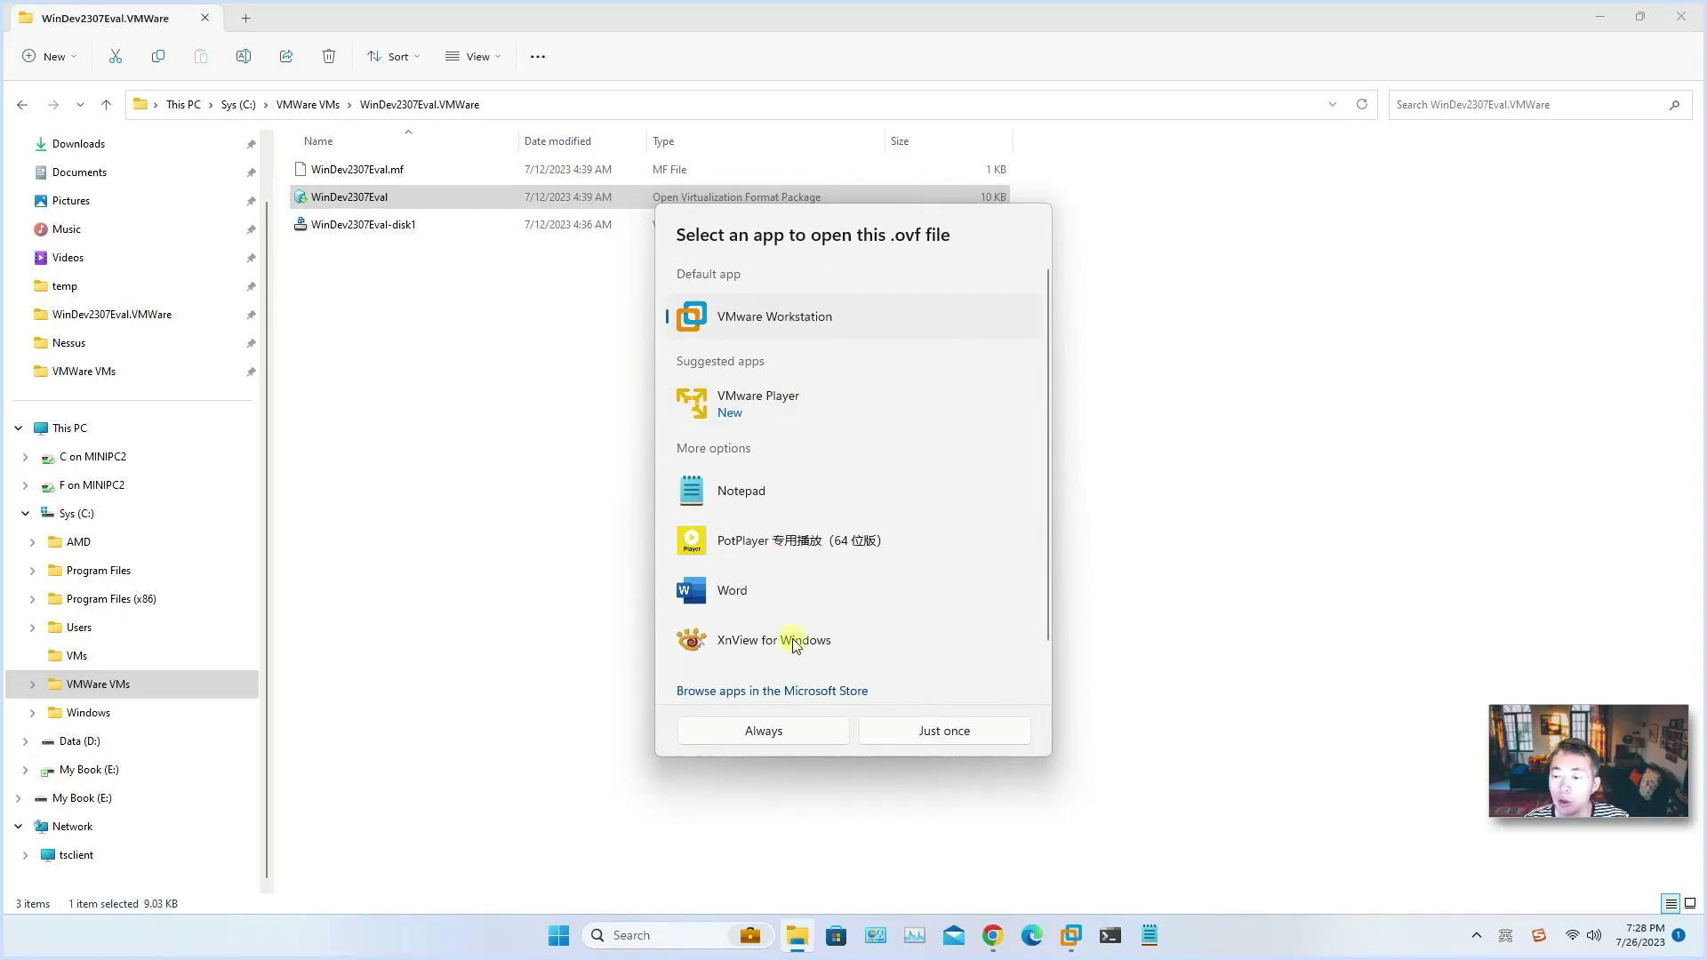
click(941, 738)
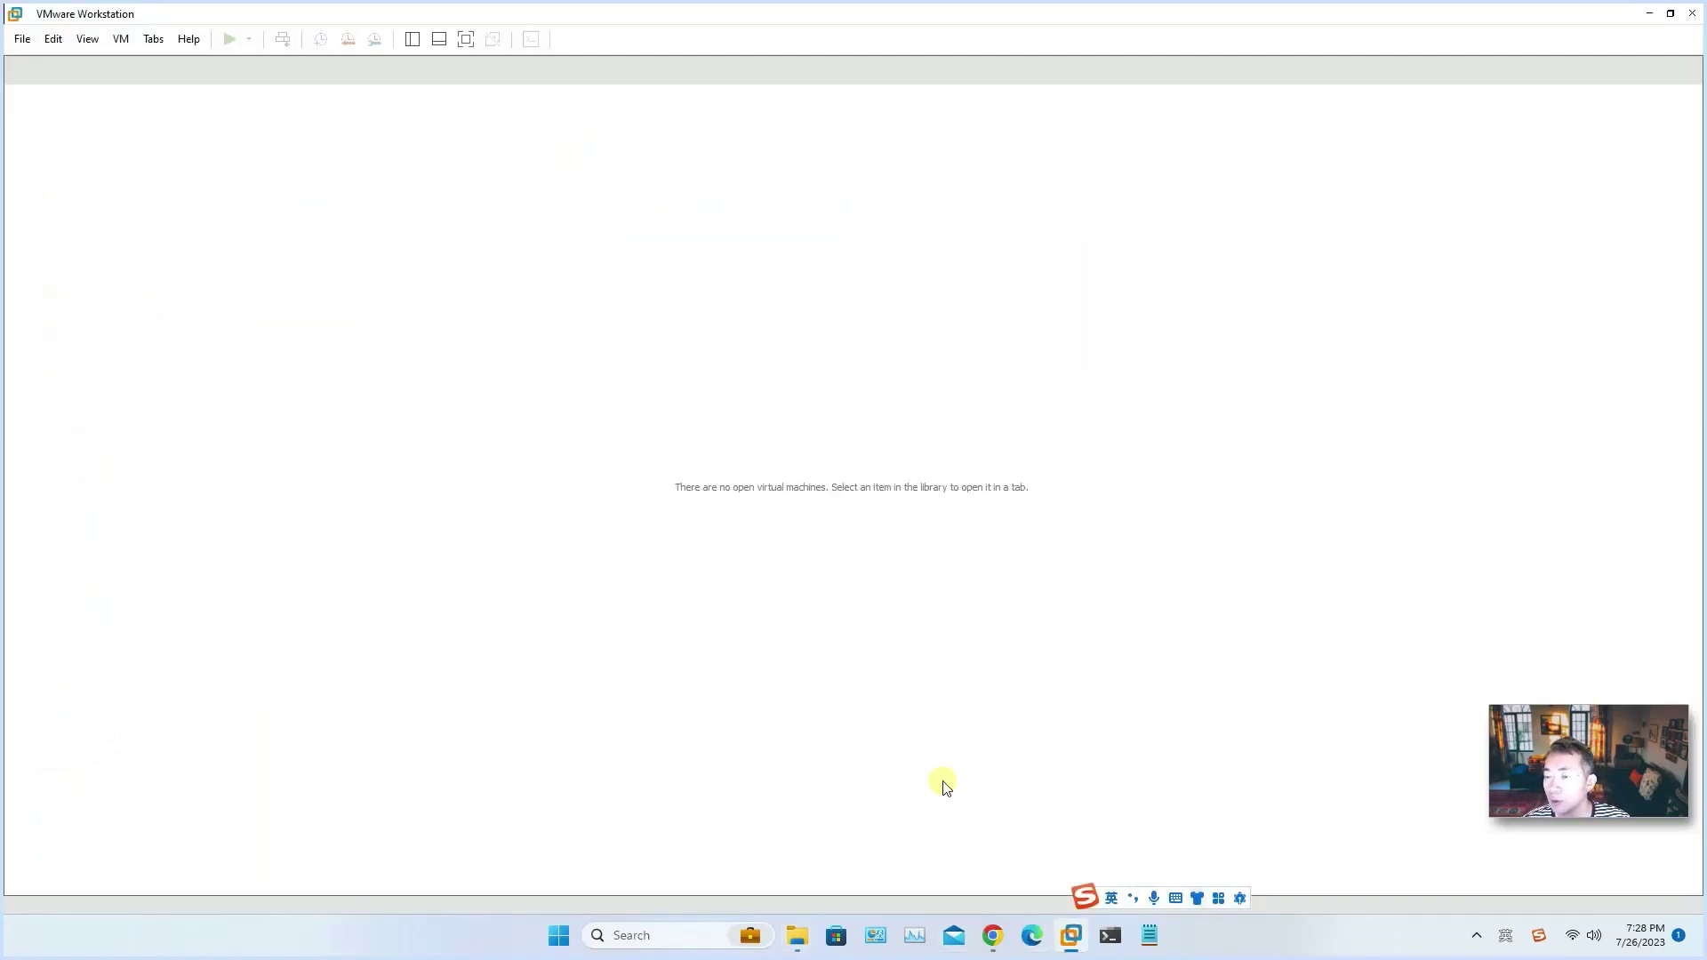
click(26, 40)
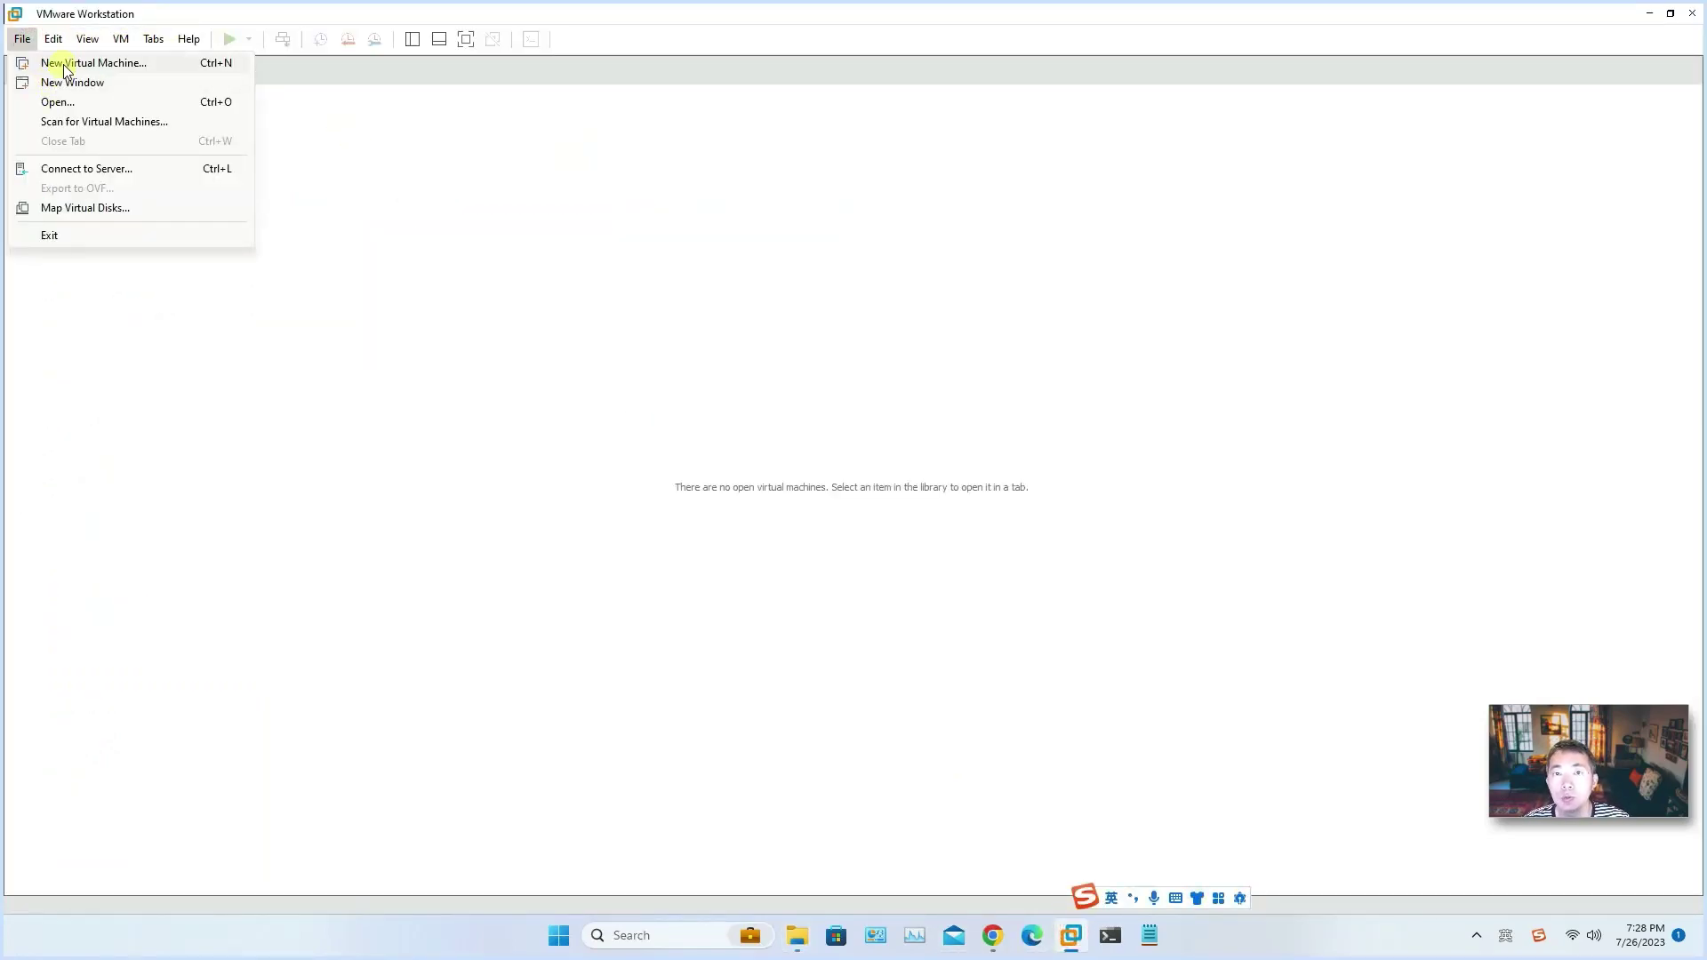
click(62, 101)
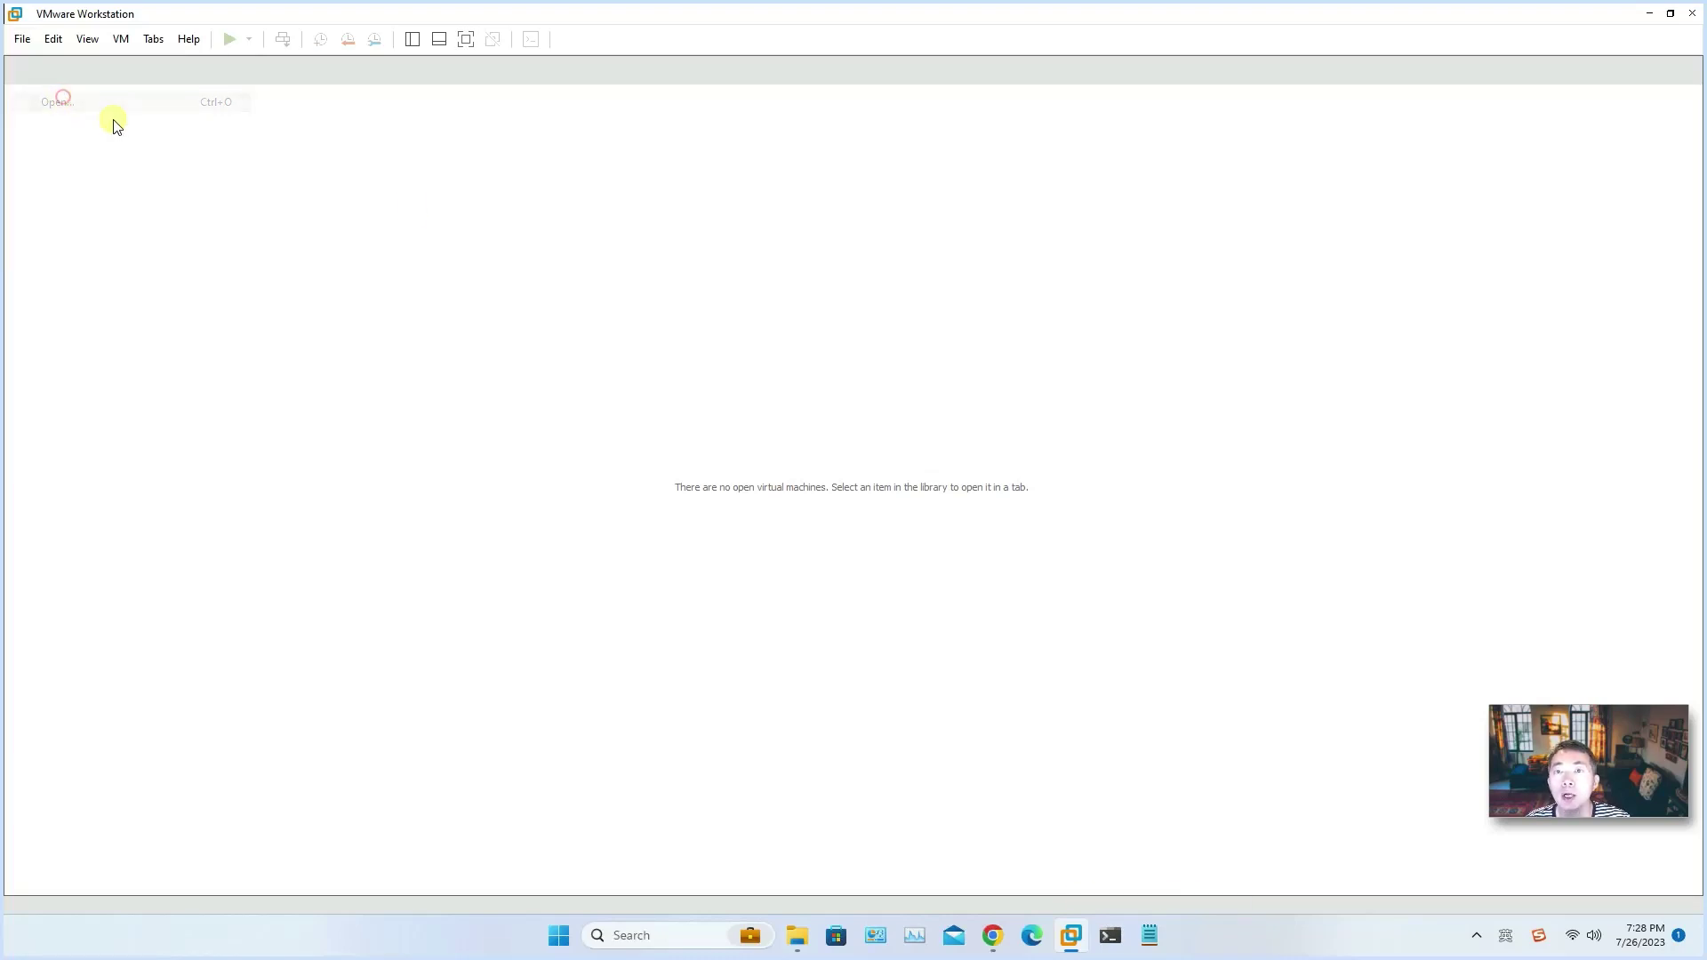
double_click(242, 251)
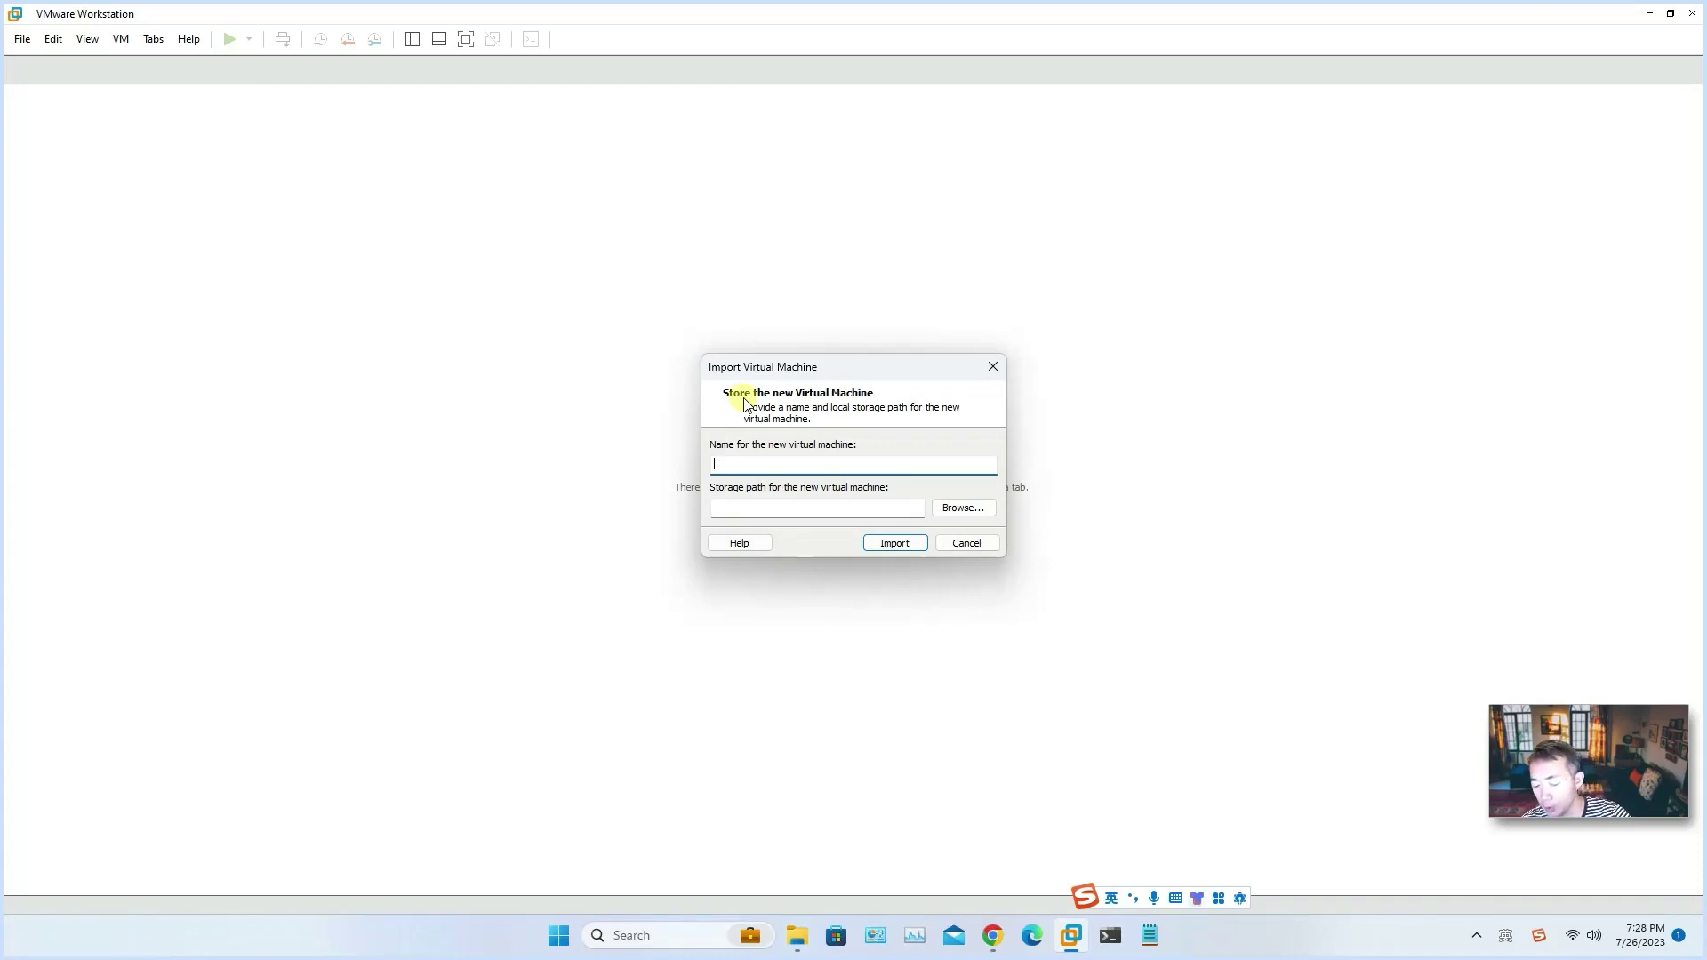
Import the package as a virtual machine named Win11DevEvl with the storage path C:\VMs.
text(Win1)
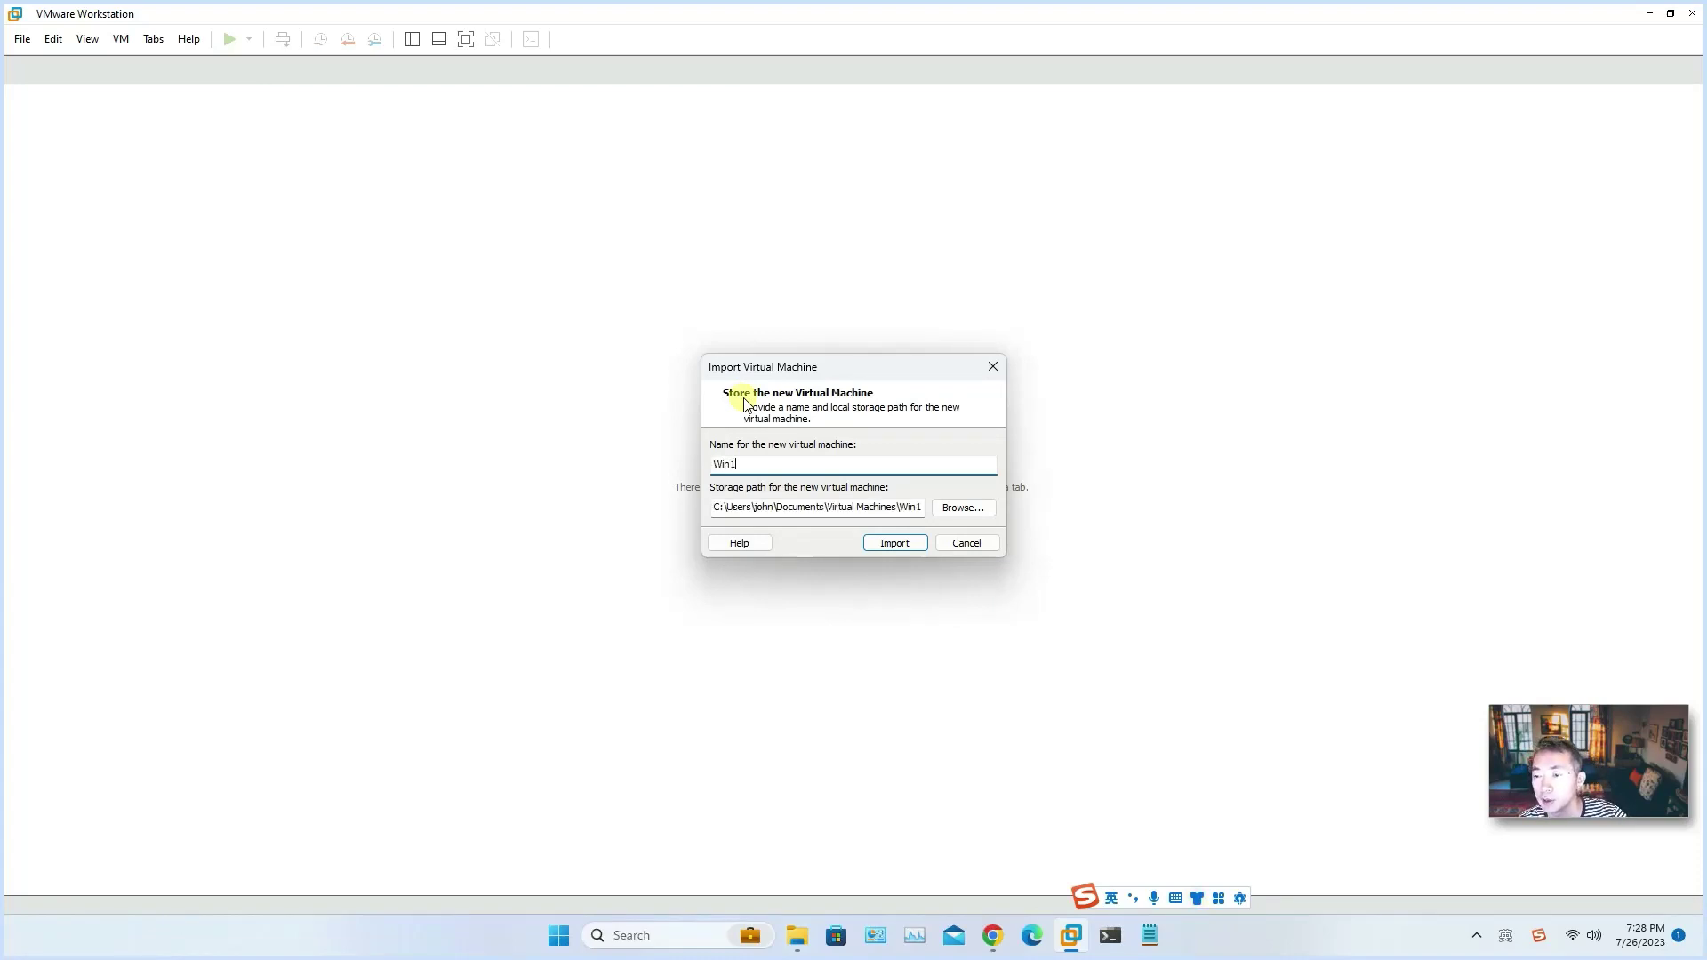
text(1DevEv)
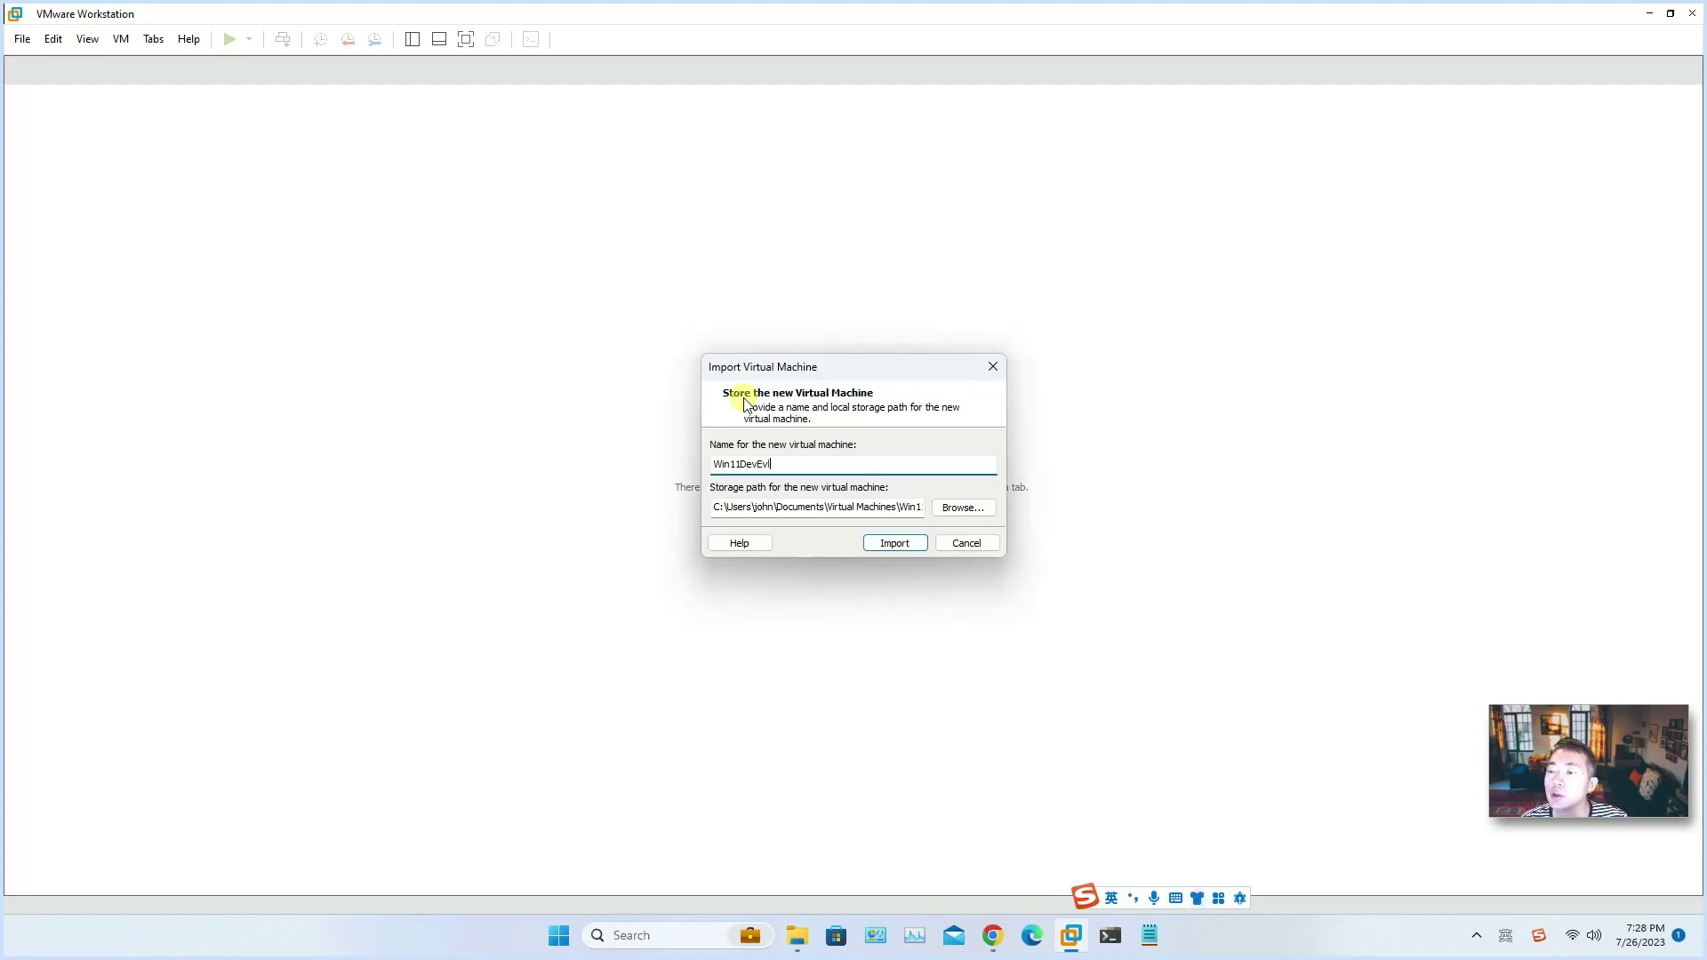
click(962, 507)
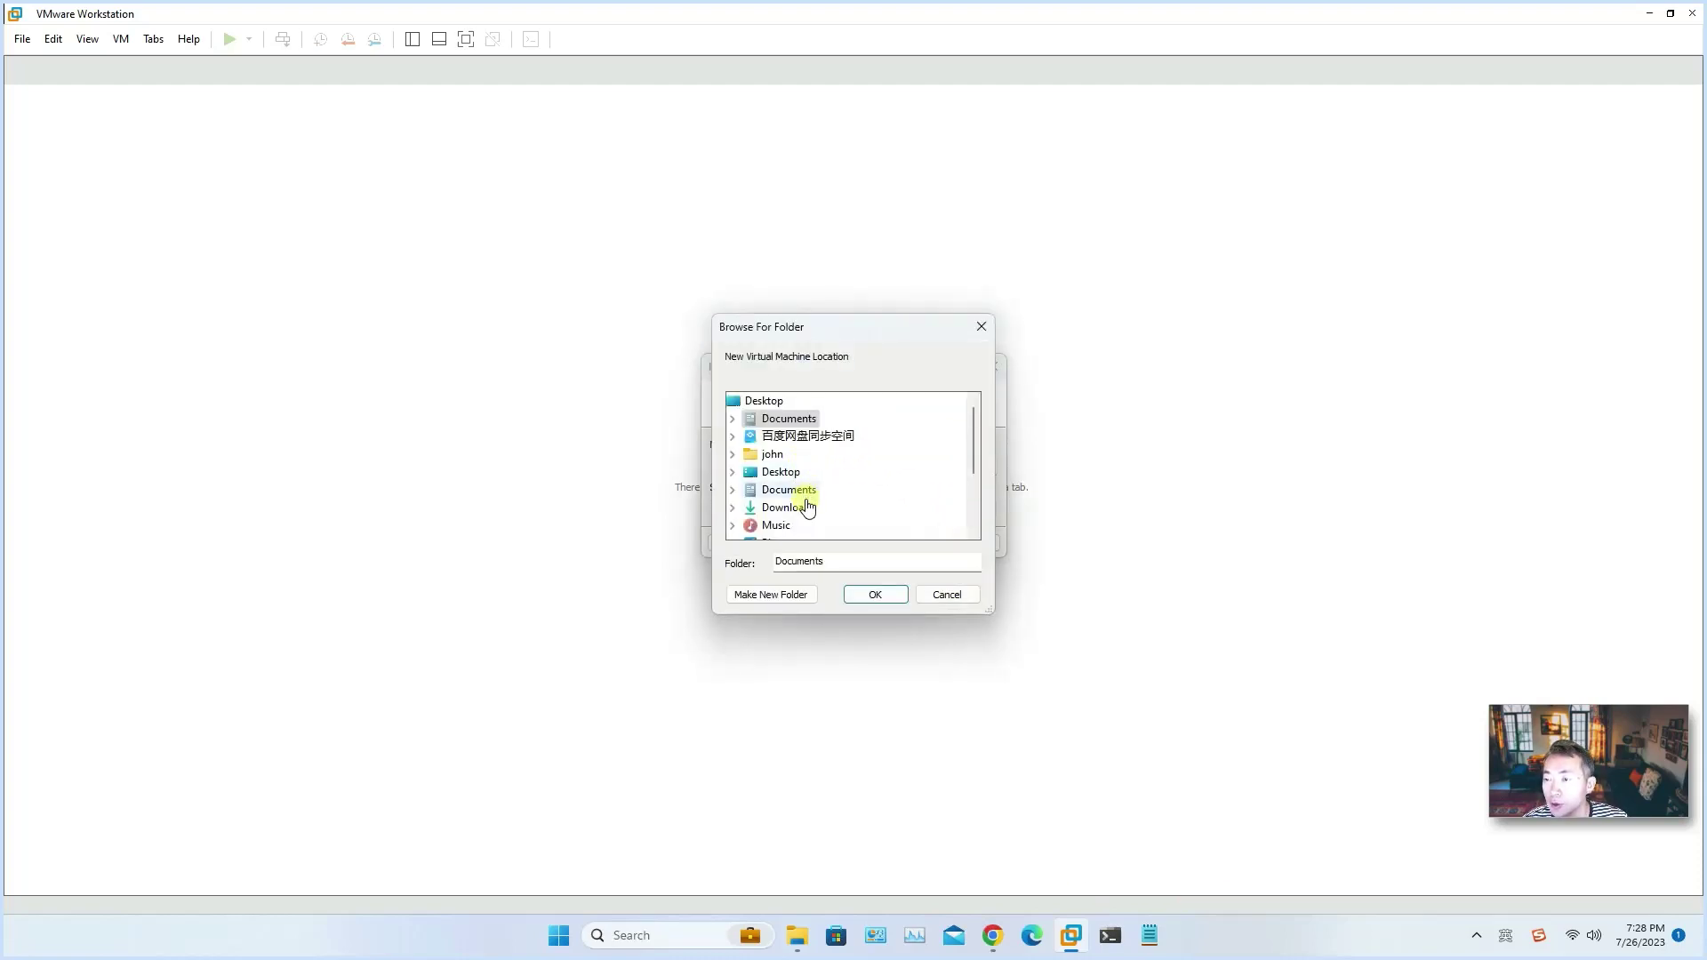
scroll(971, 469, down, 1)
scroll(973, 484, down, 2)
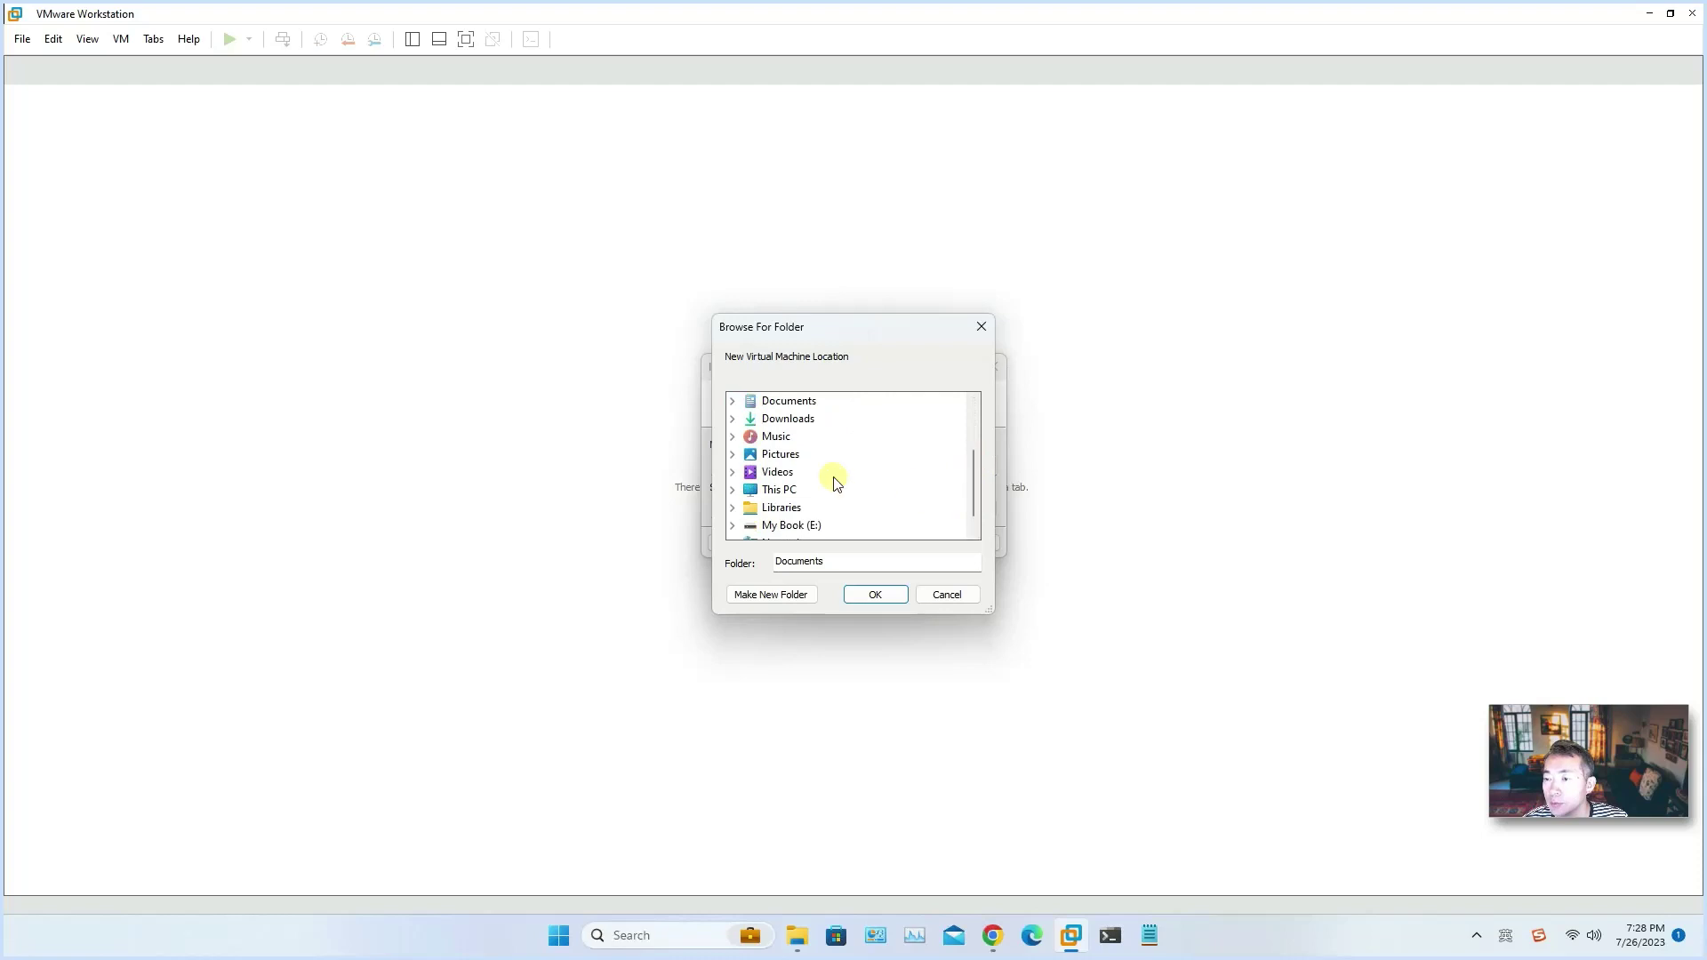
click(734, 486)
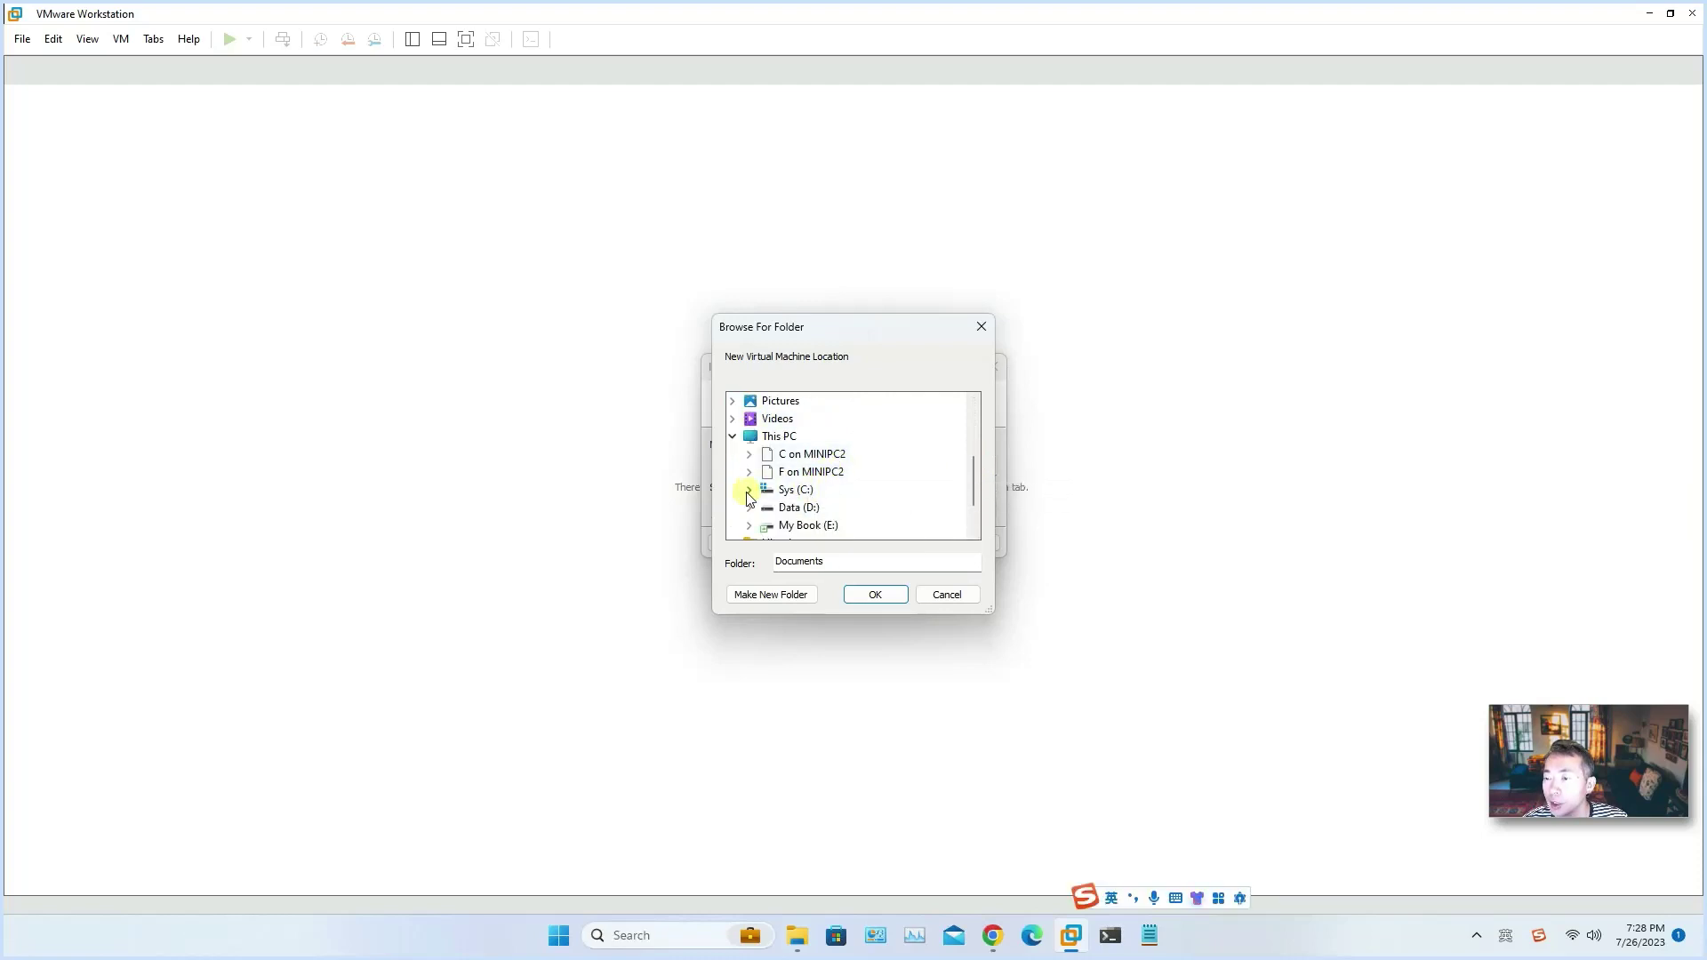
click(749, 489)
click(807, 490)
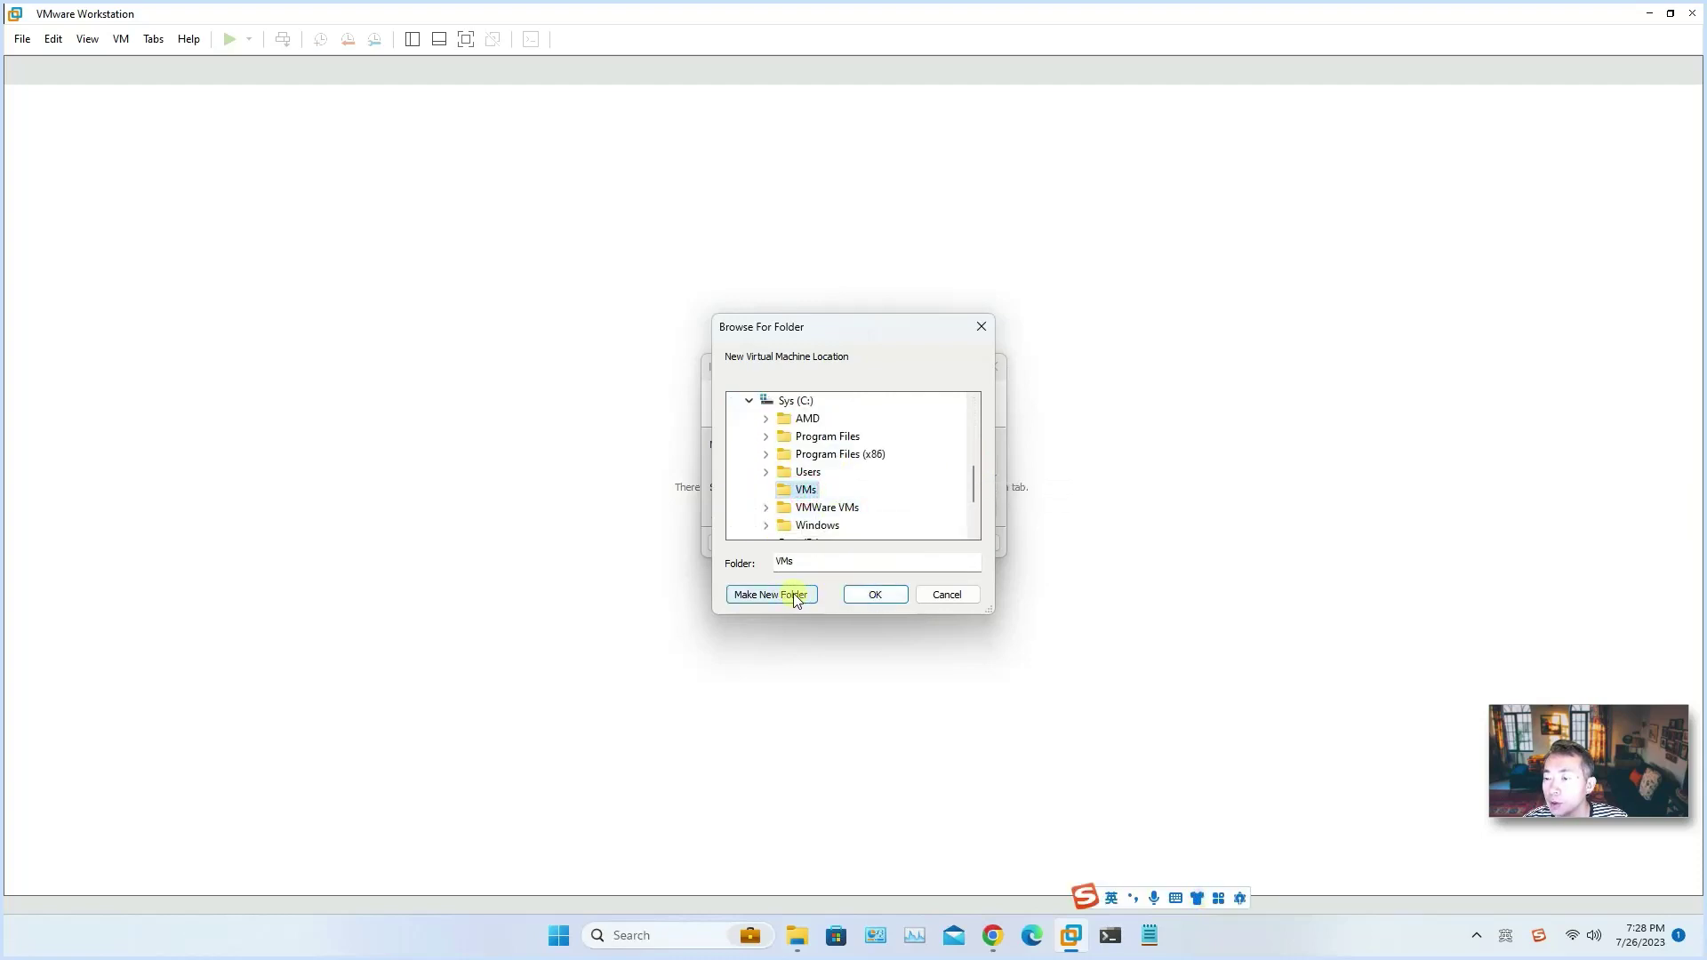
click(858, 598)
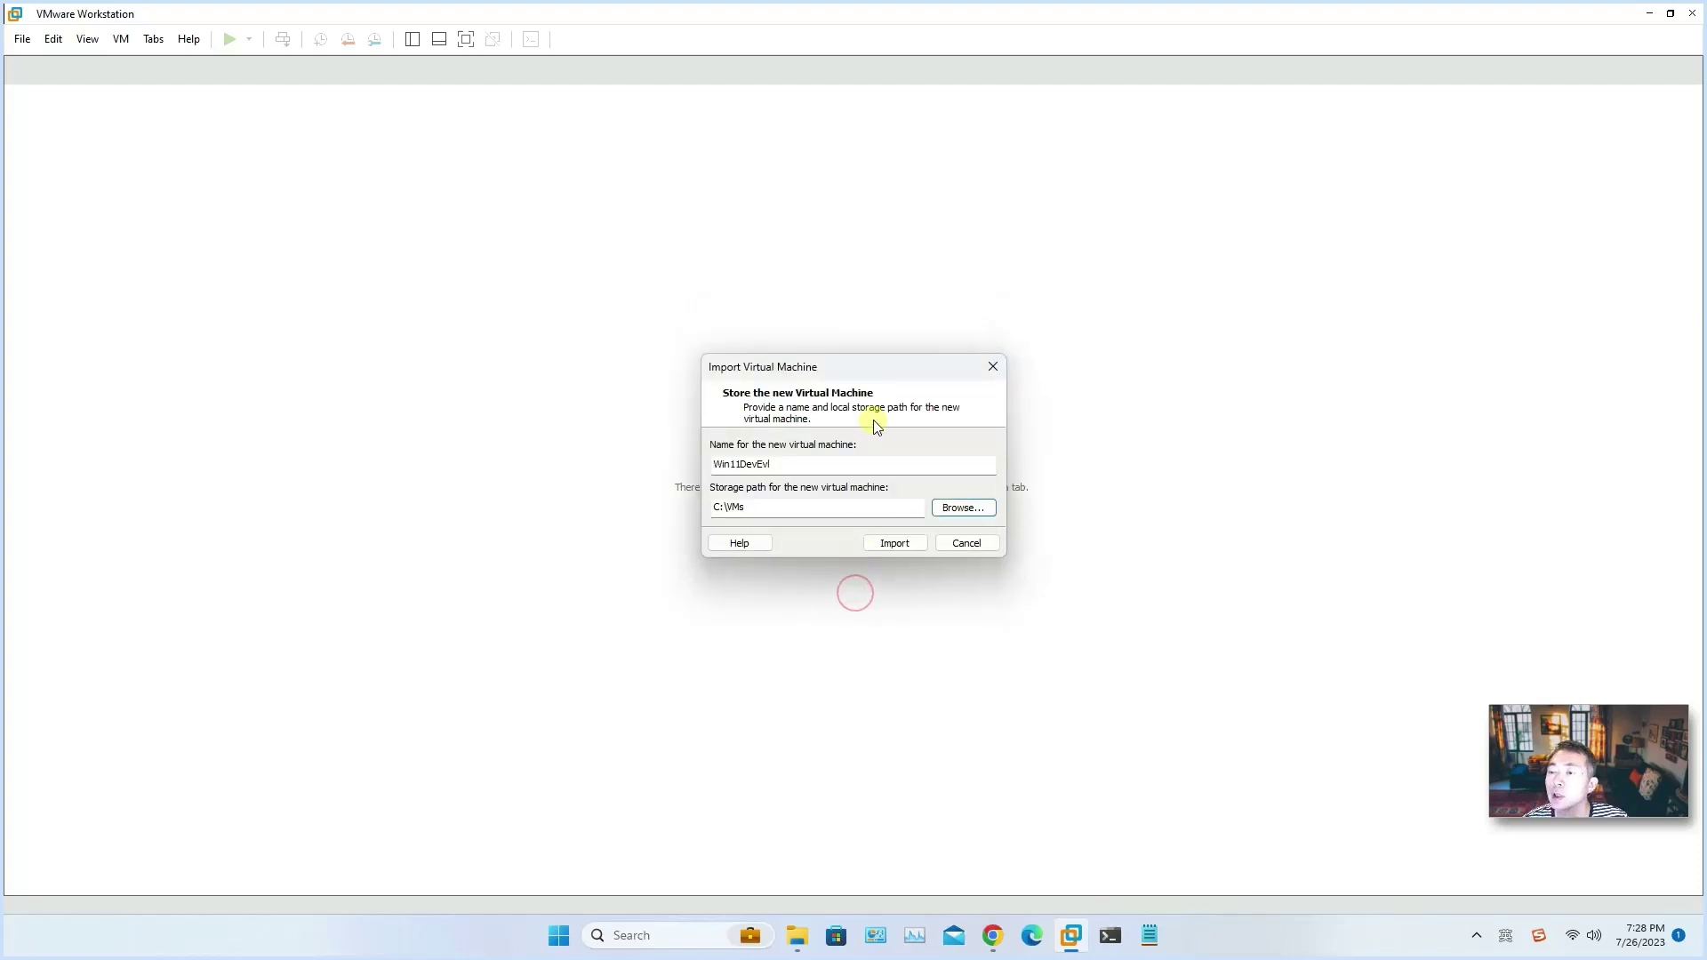
click(859, 507)
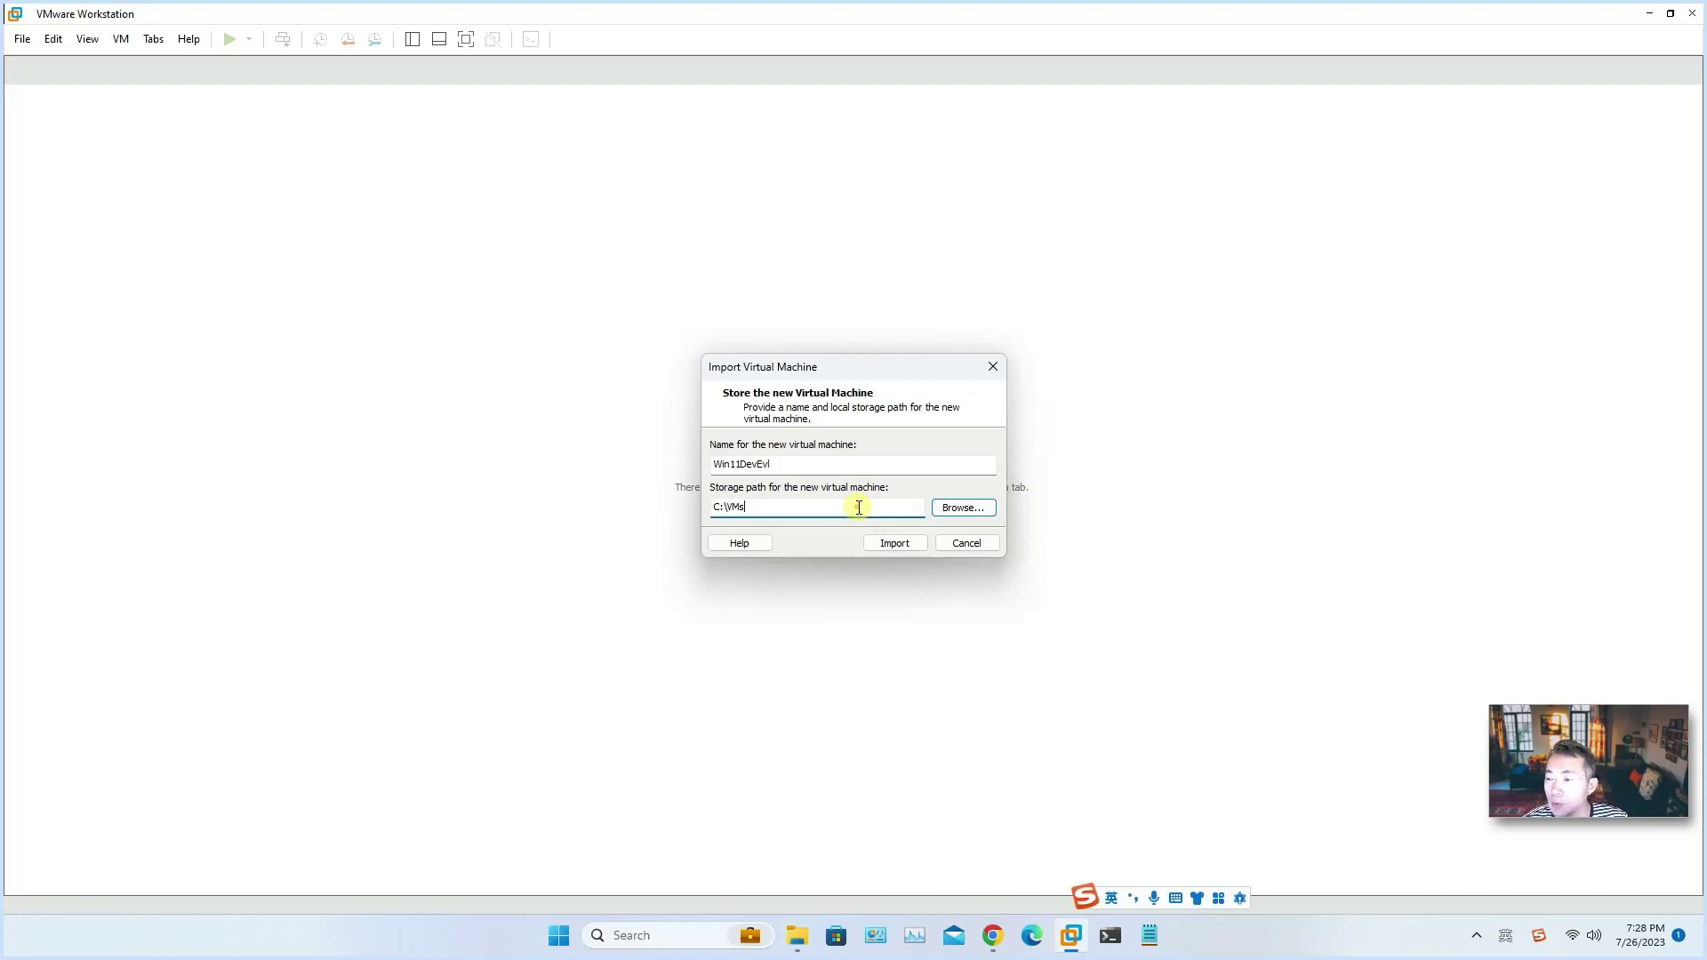
click(893, 542)
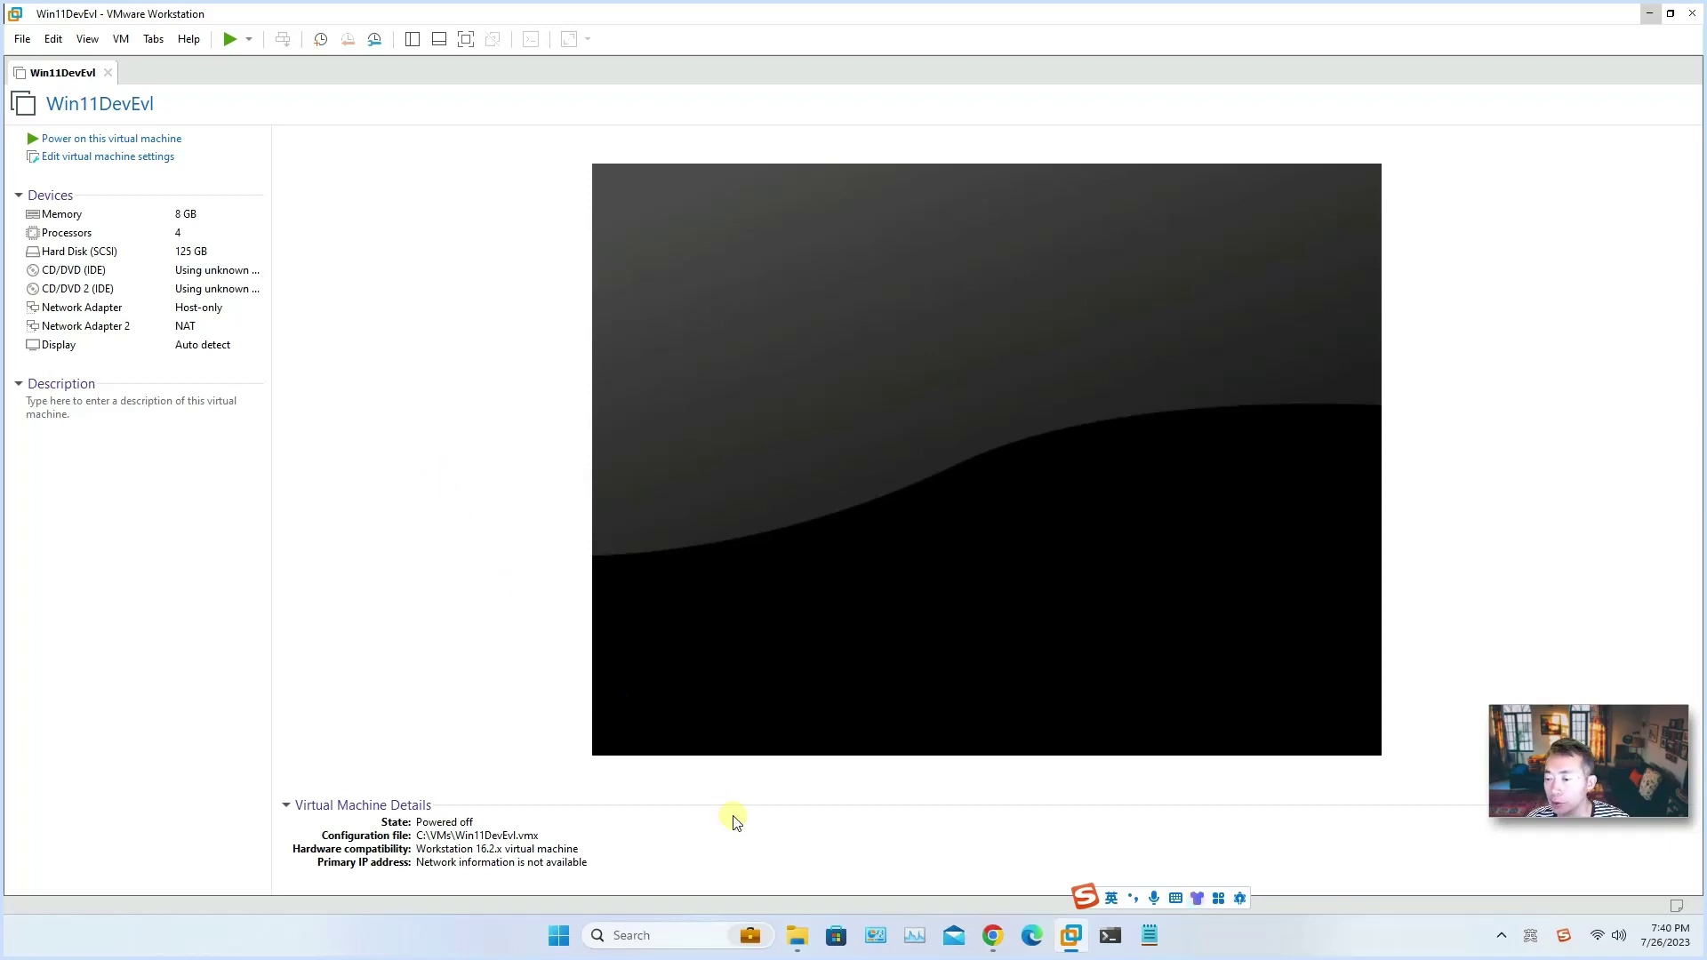
Check the imported virtual machine files in C:\VMs, and power on Win11DevEvl in VMware Workstation.
click(797, 934)
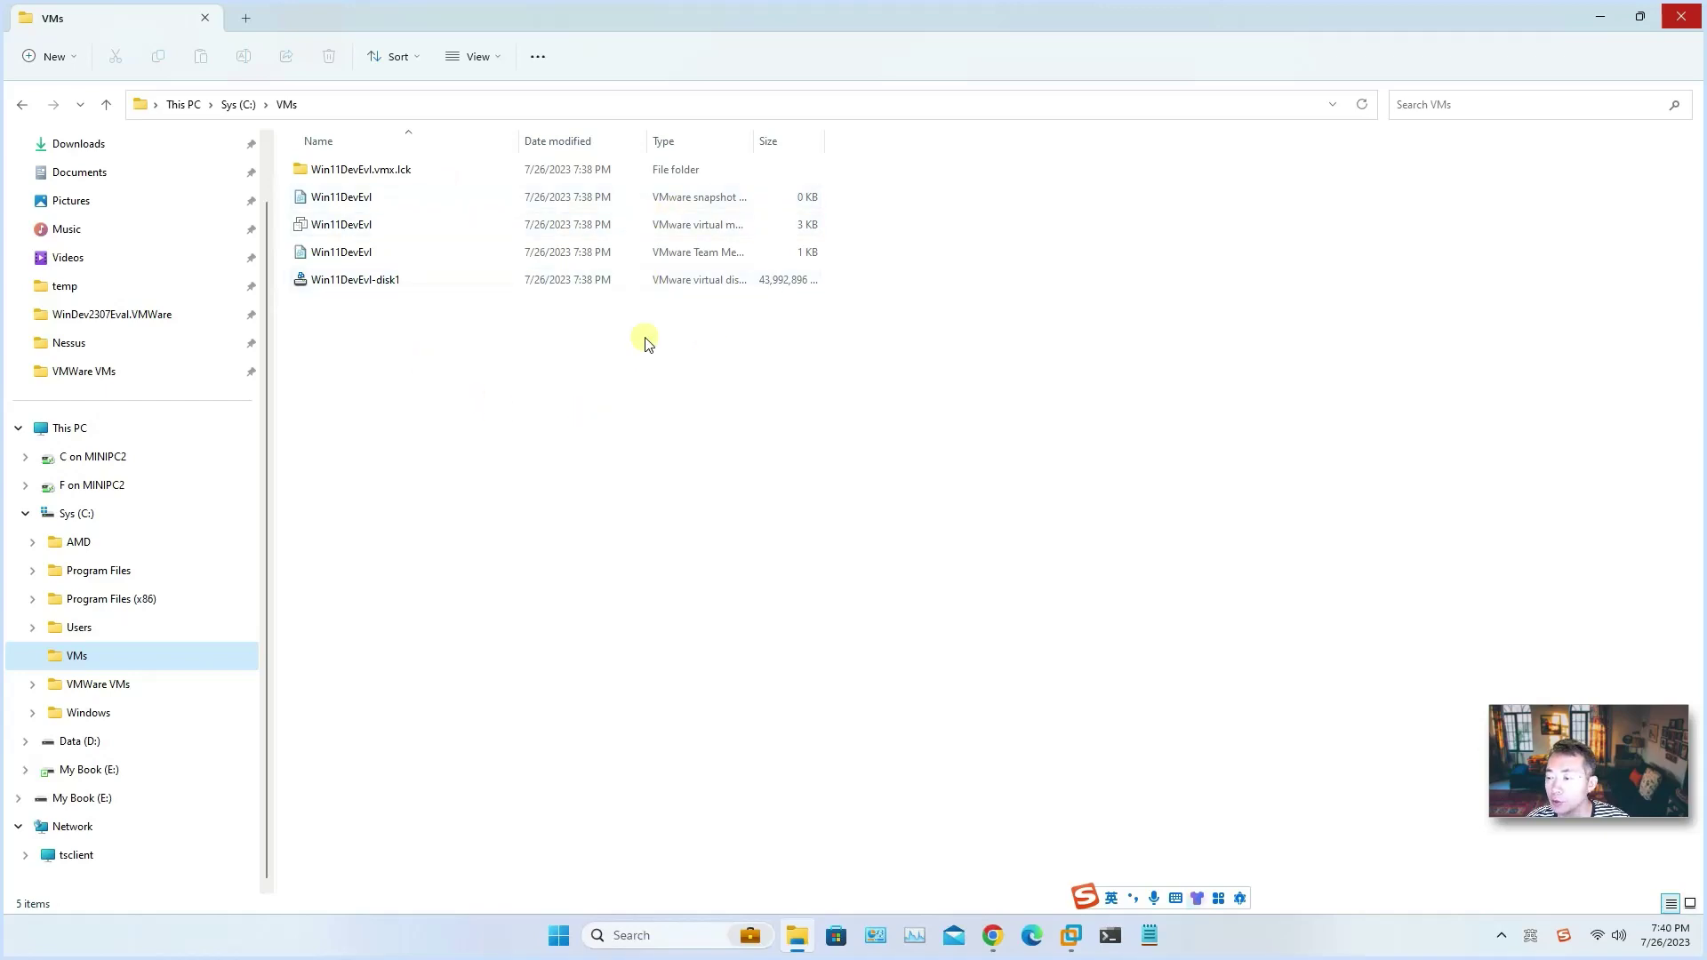
click(1071, 935)
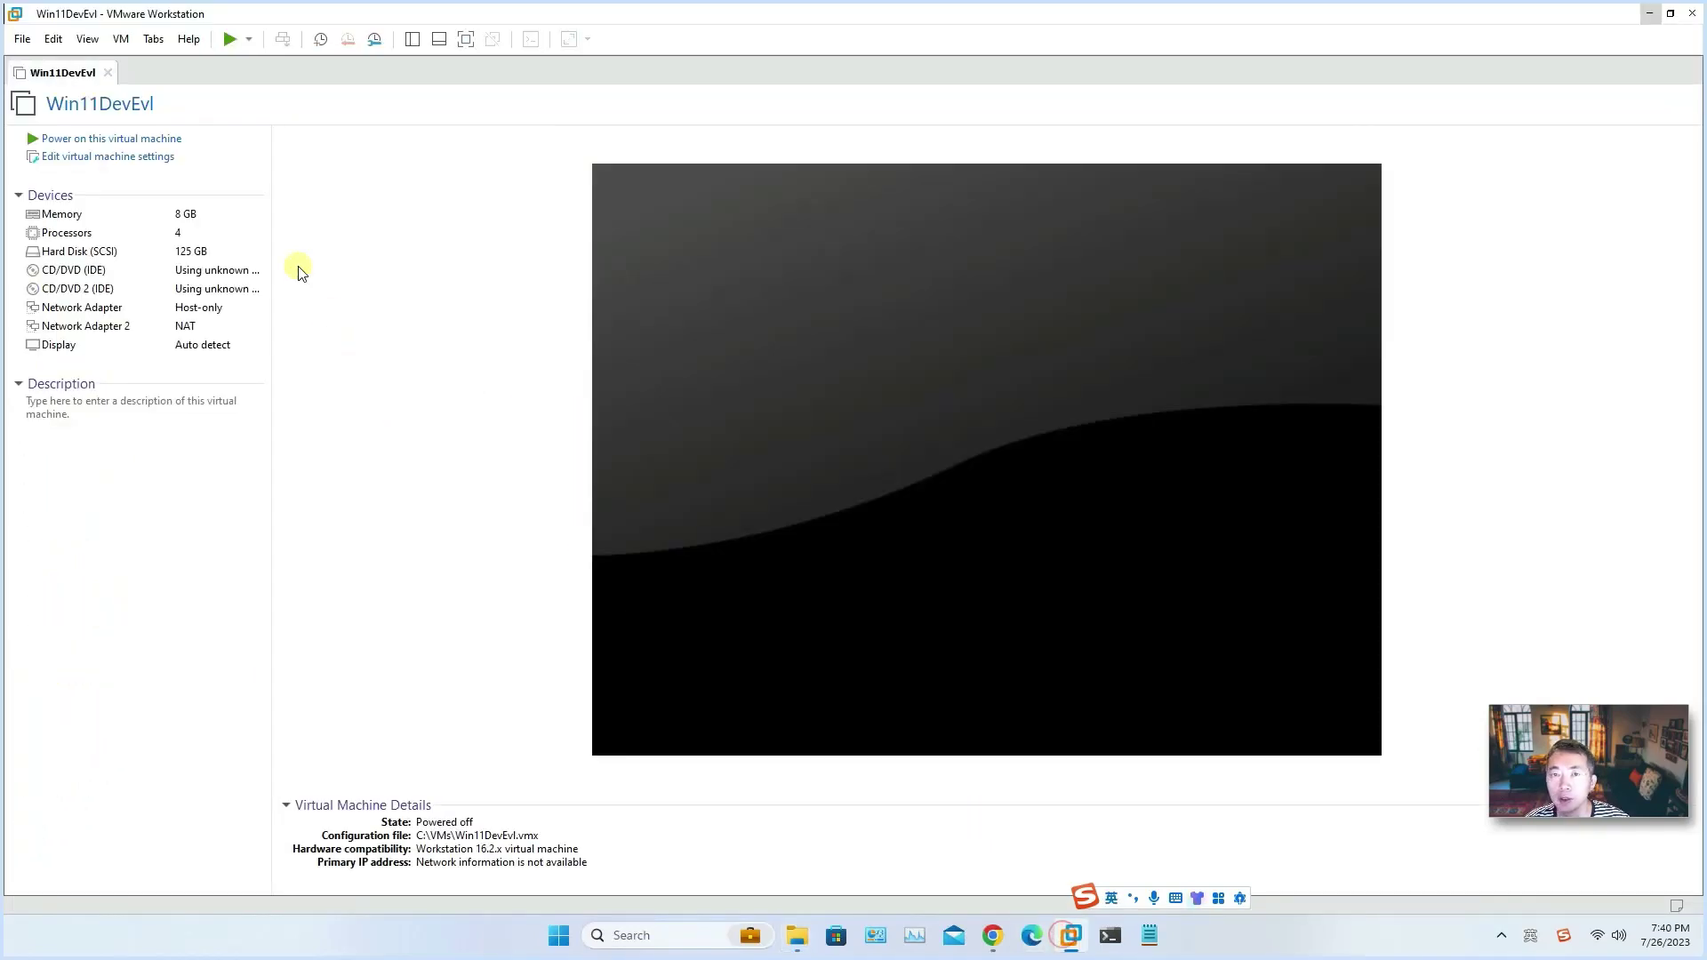
click(156, 137)
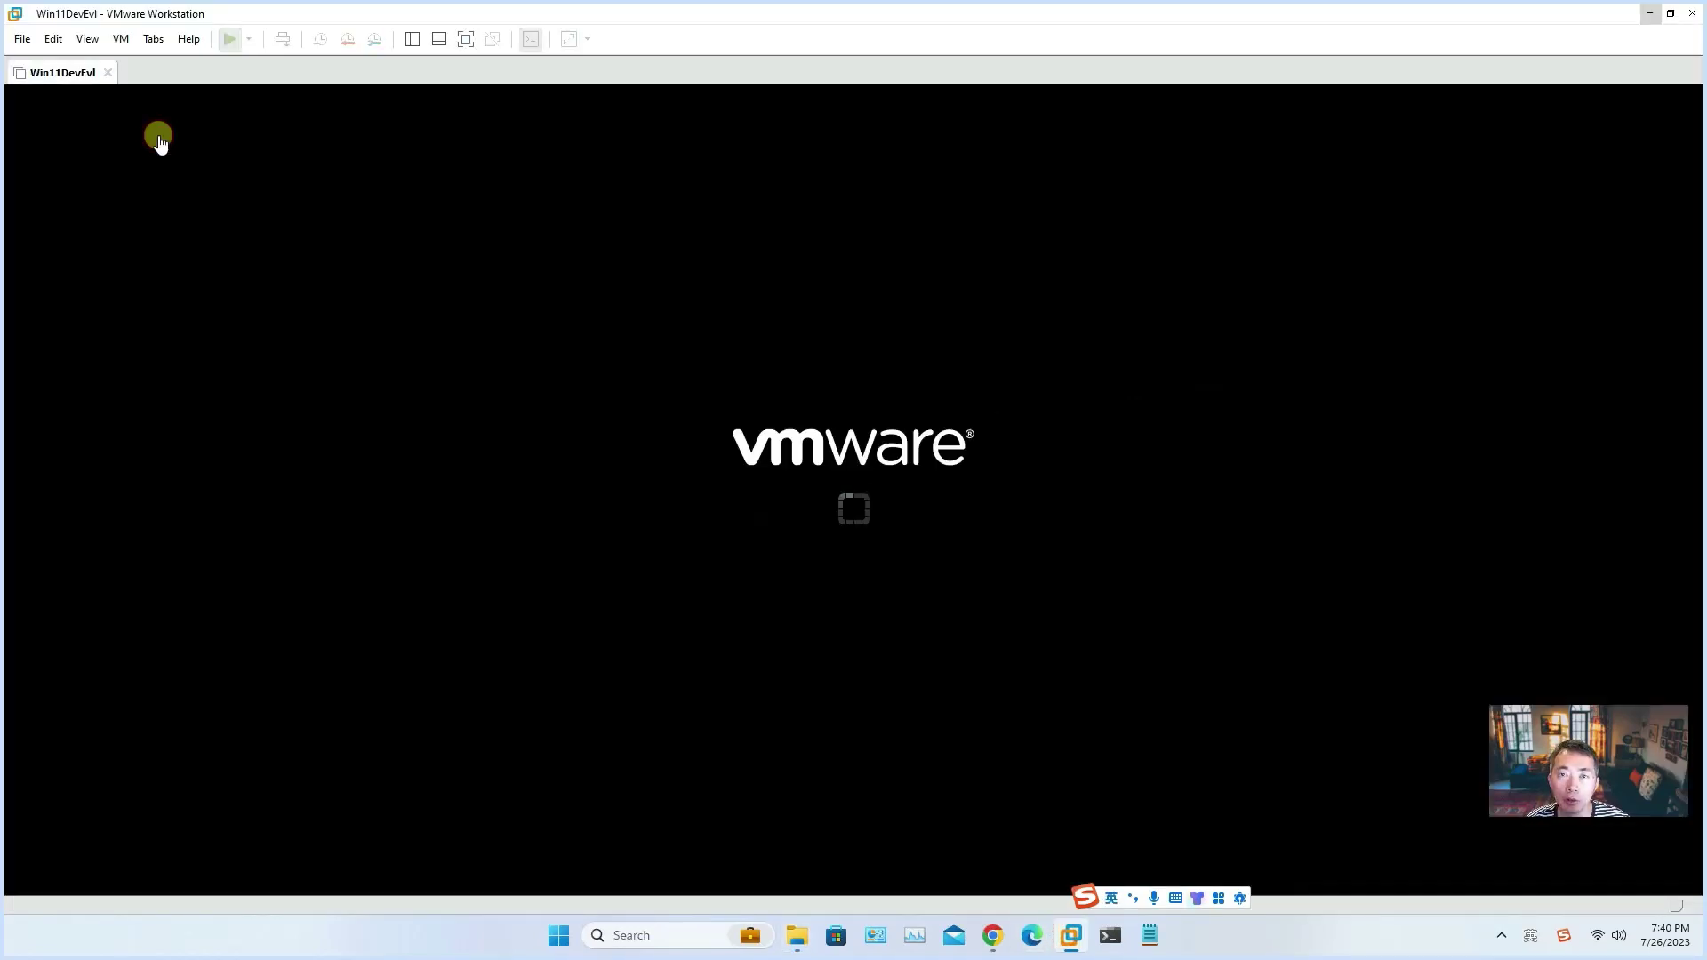
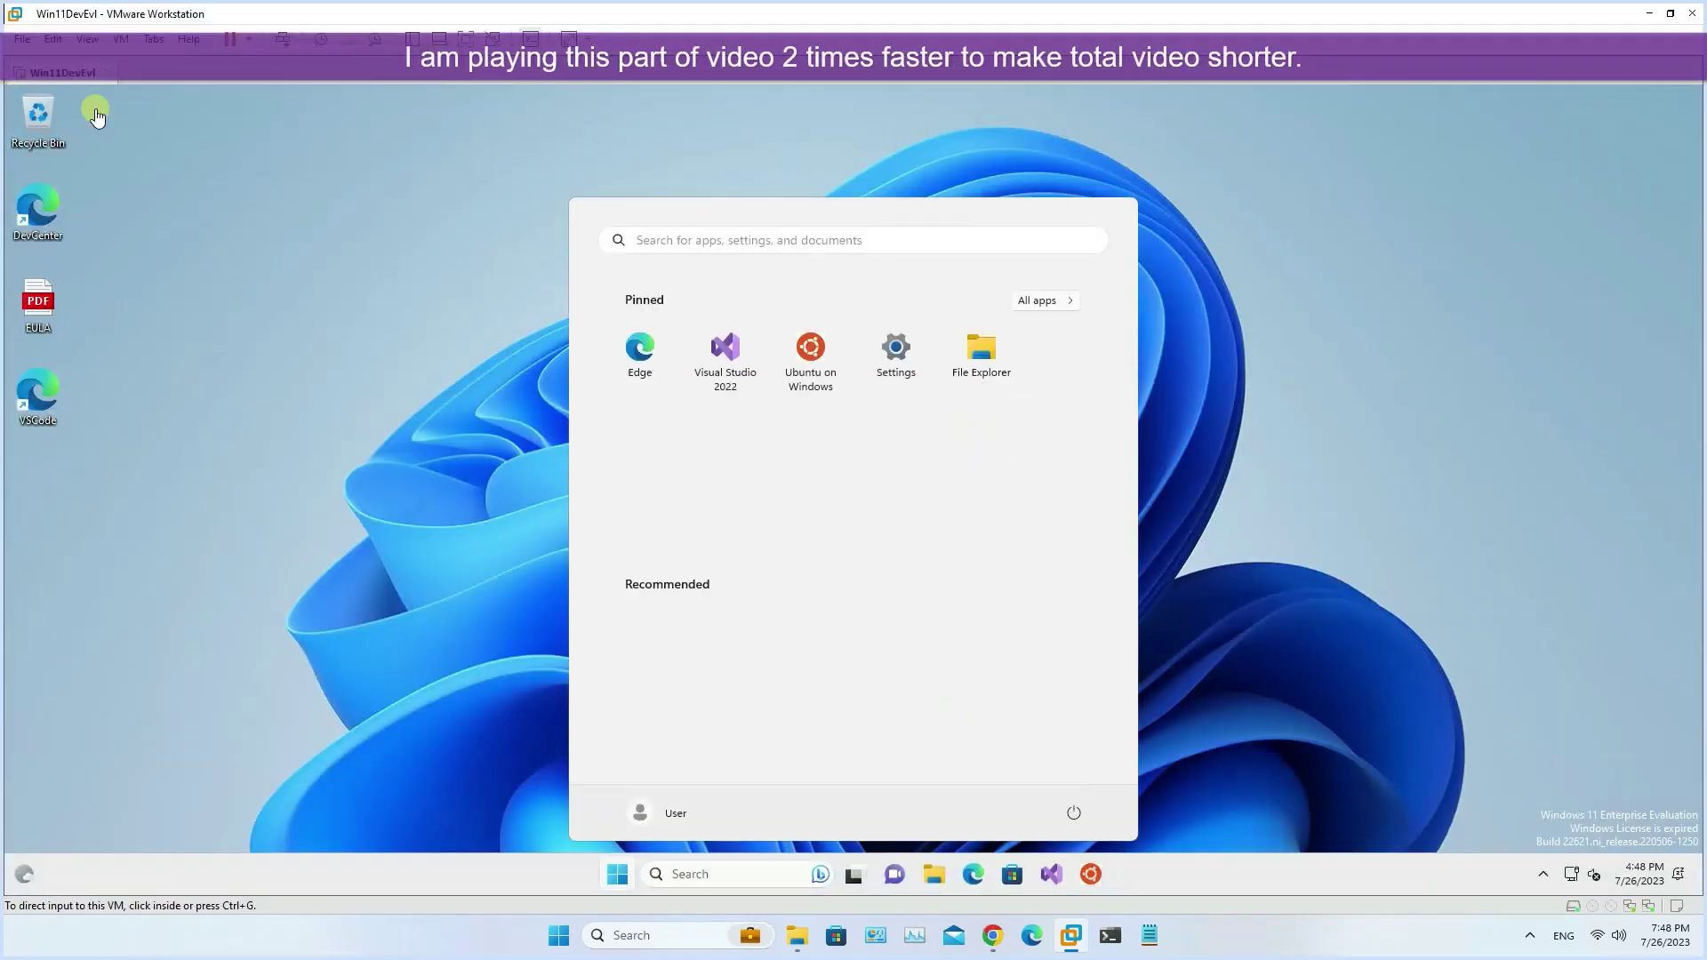
Dismiss the guest's Start menu and run cmd to open a command prompt in the virtual machine.
click(669, 194)
click(1159, 369)
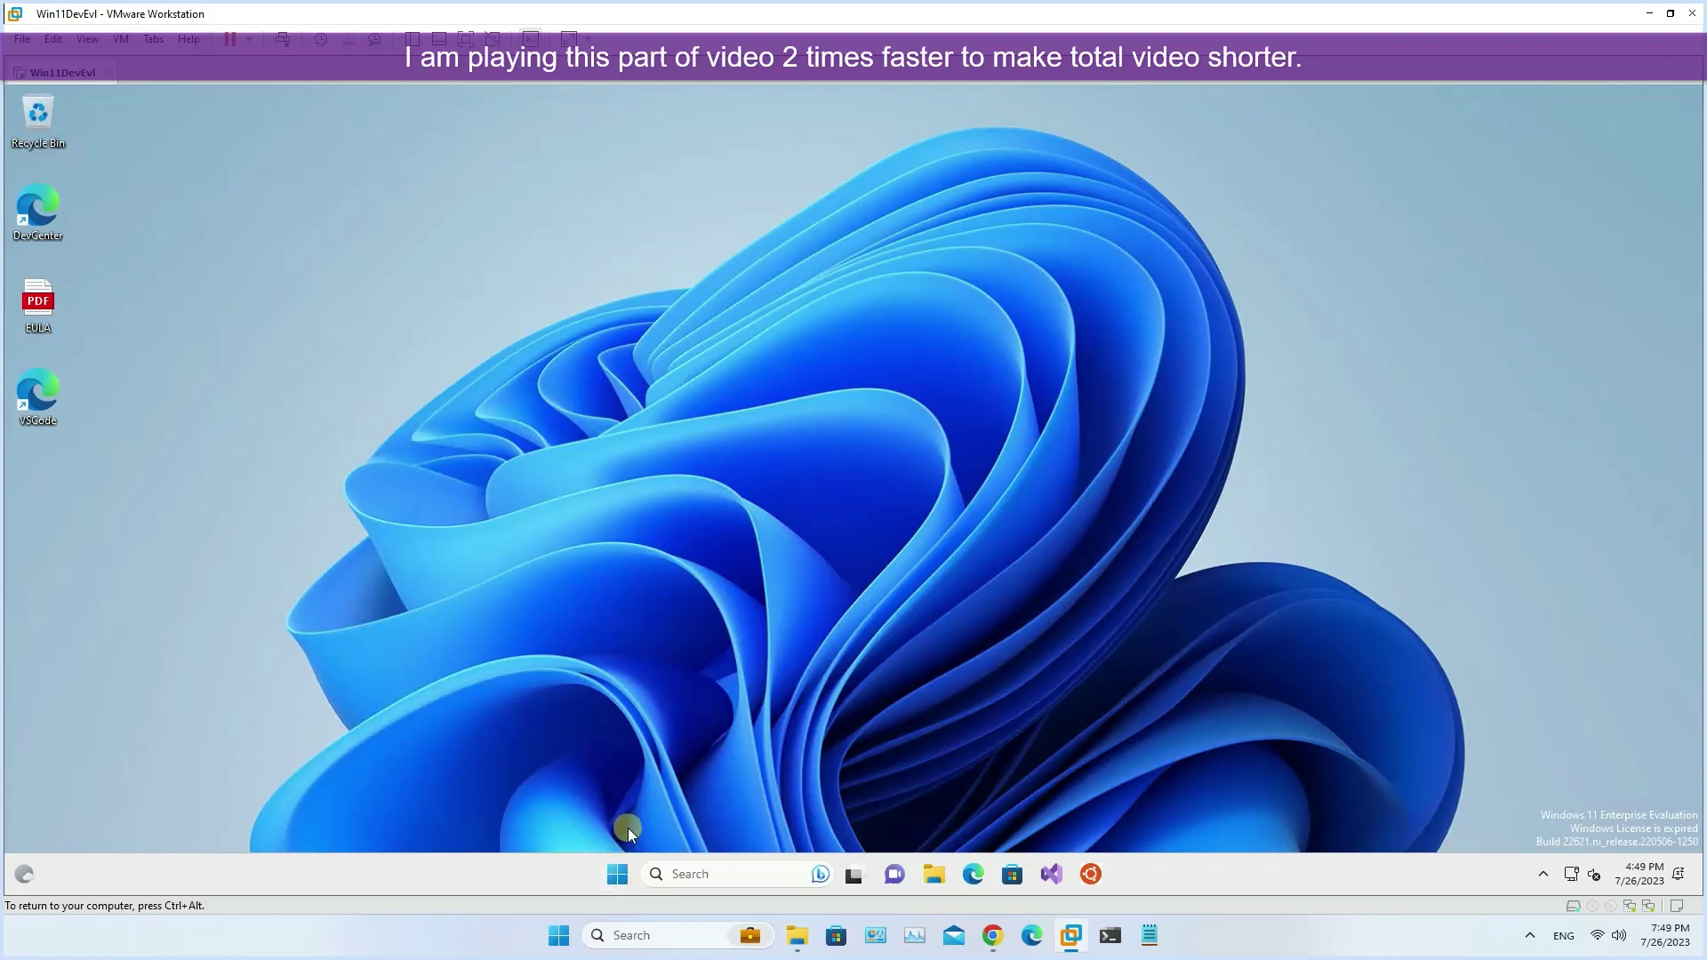
right_click(621, 873)
click(617, 766)
text(cmd)
key(Return)
Check the Windows edition and installation date in the virtual machine's system information, then minimize it.
right_click(616, 867)
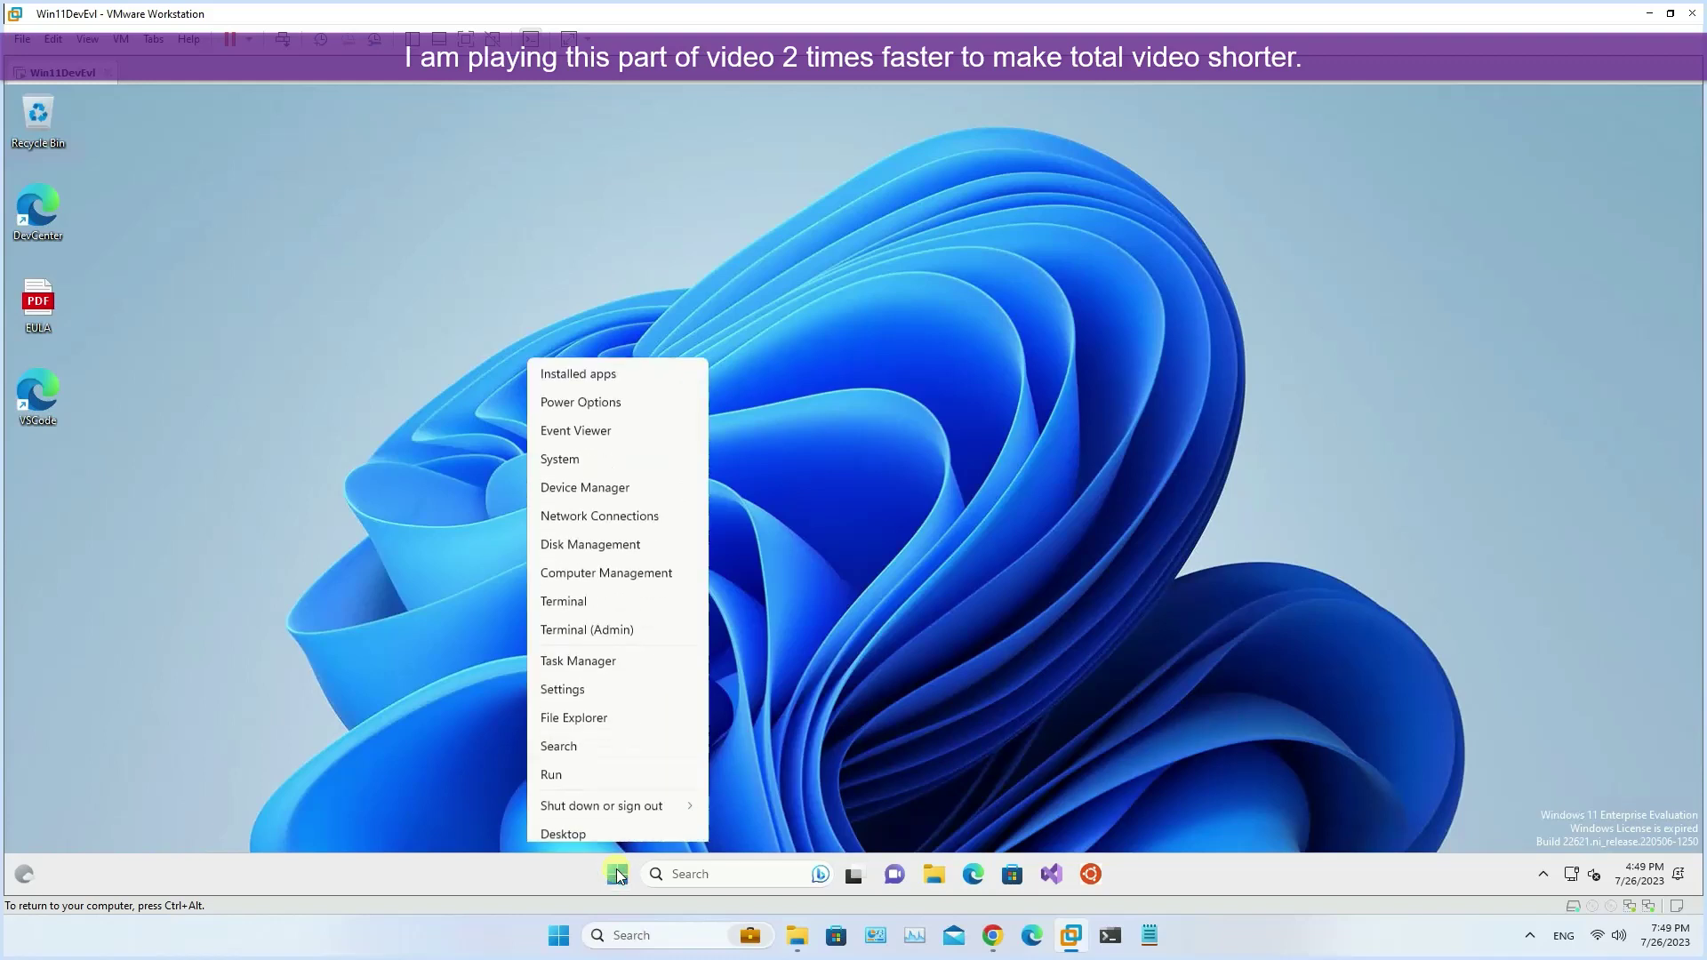
click(621, 452)
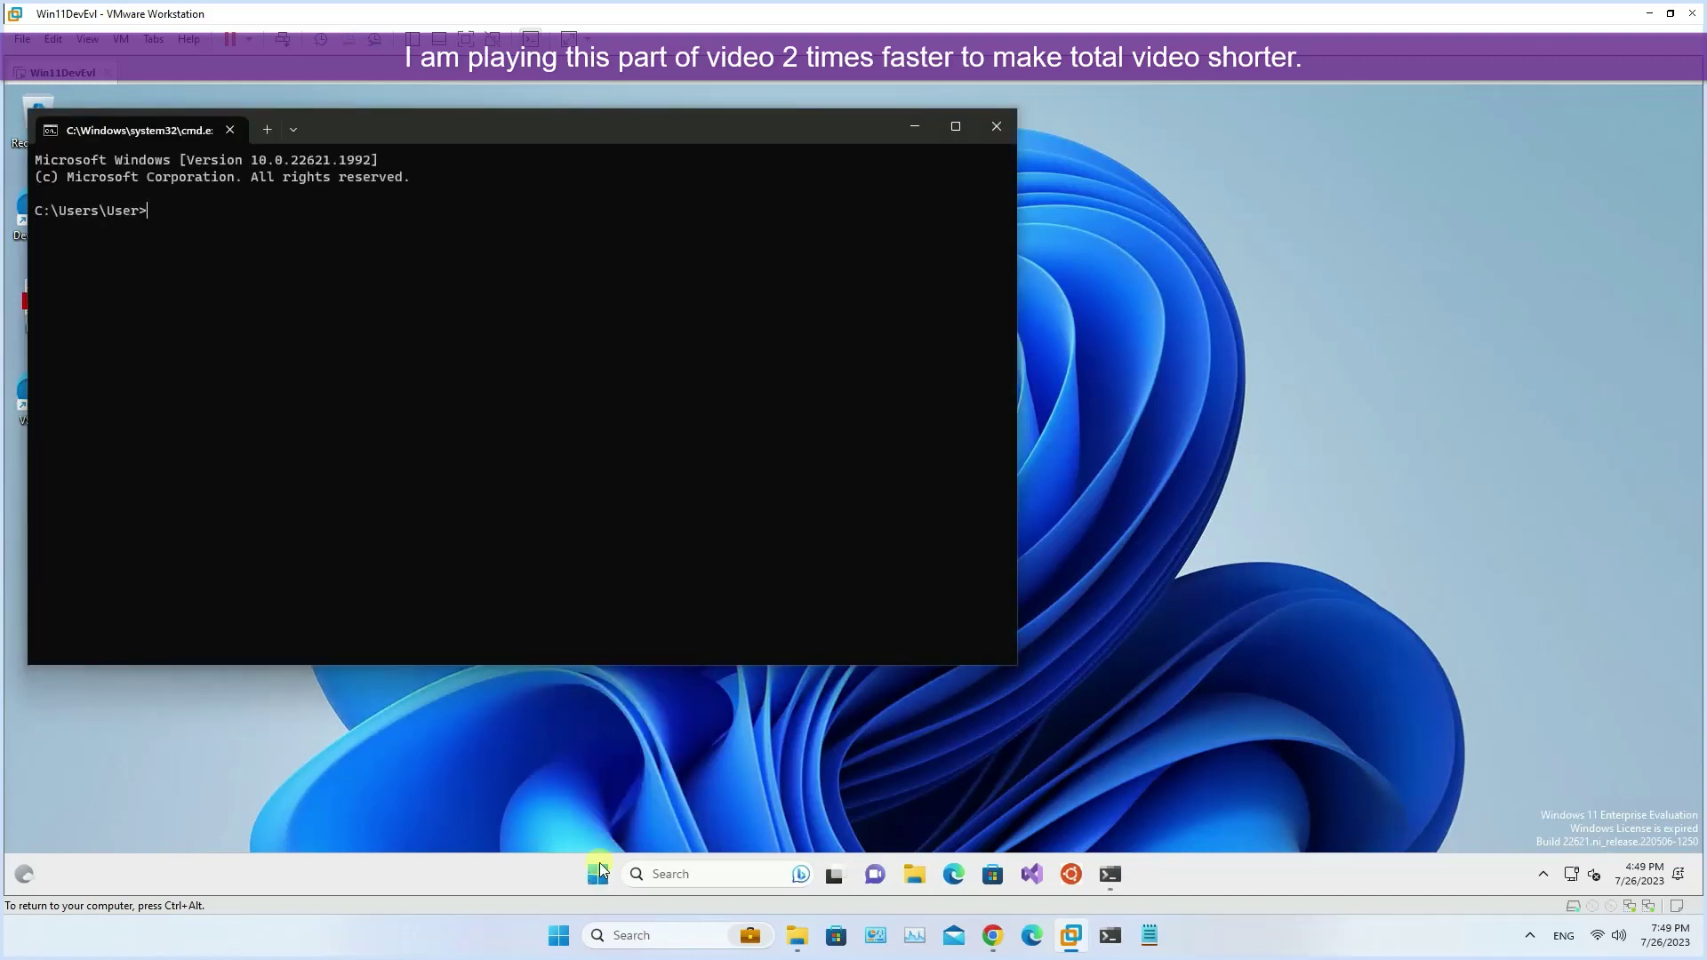
right_click(598, 874)
click(591, 448)
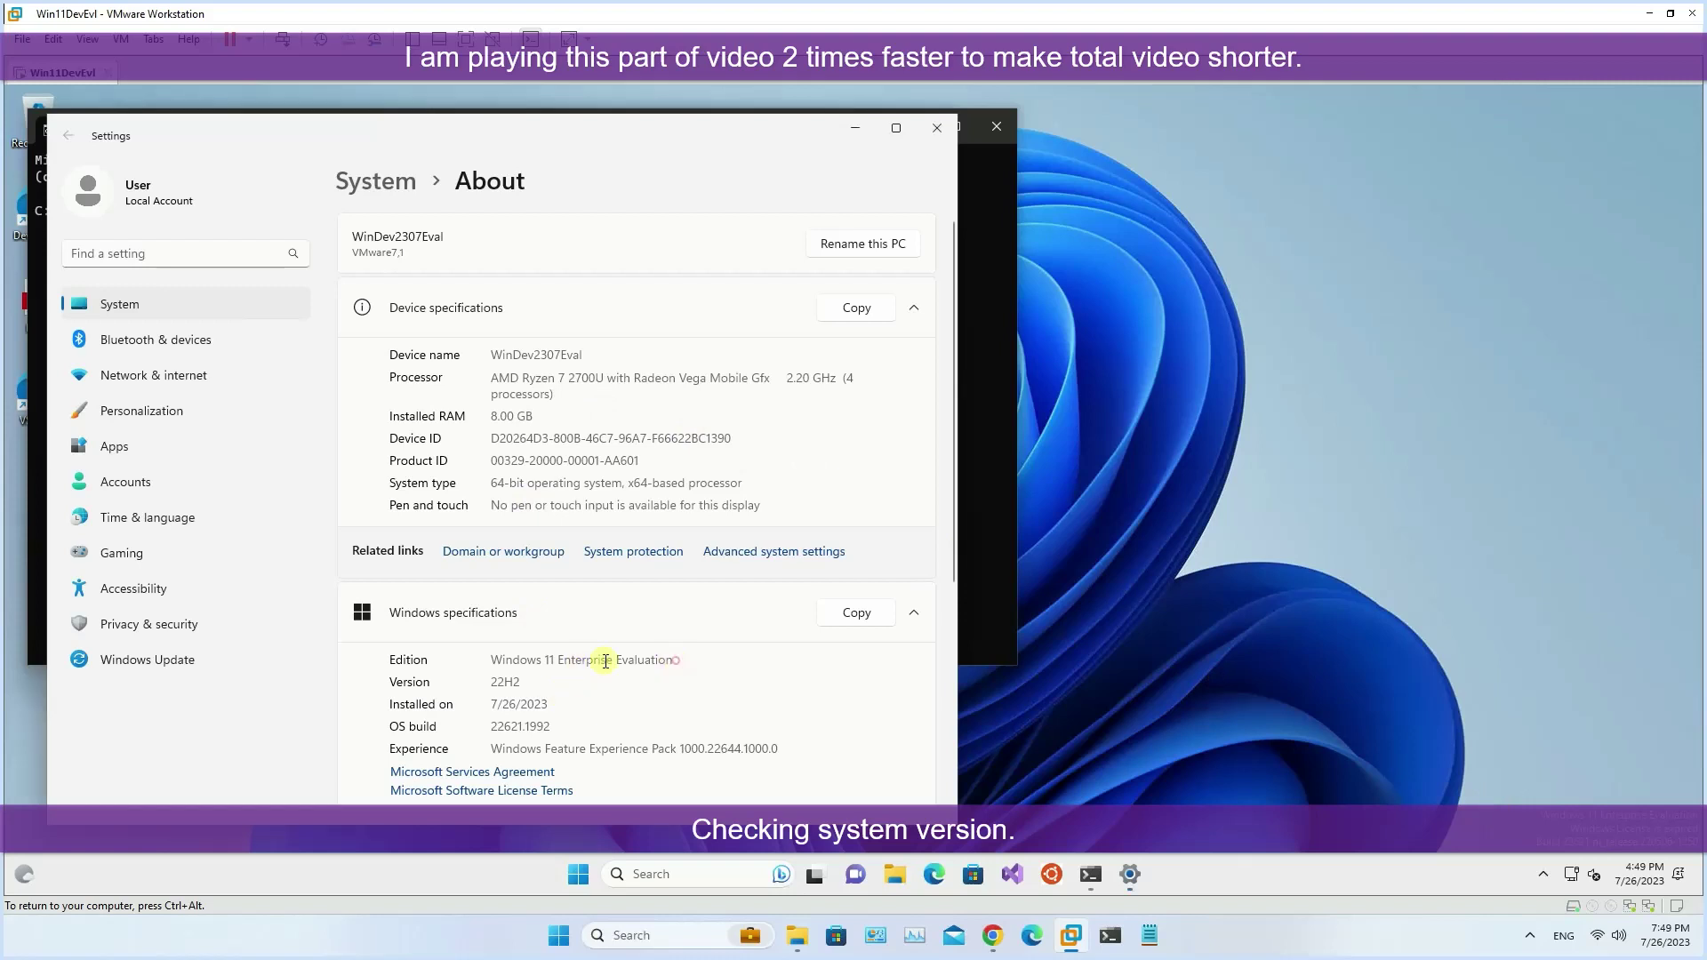
drag(676, 661, 481, 666)
drag(577, 707, 497, 705)
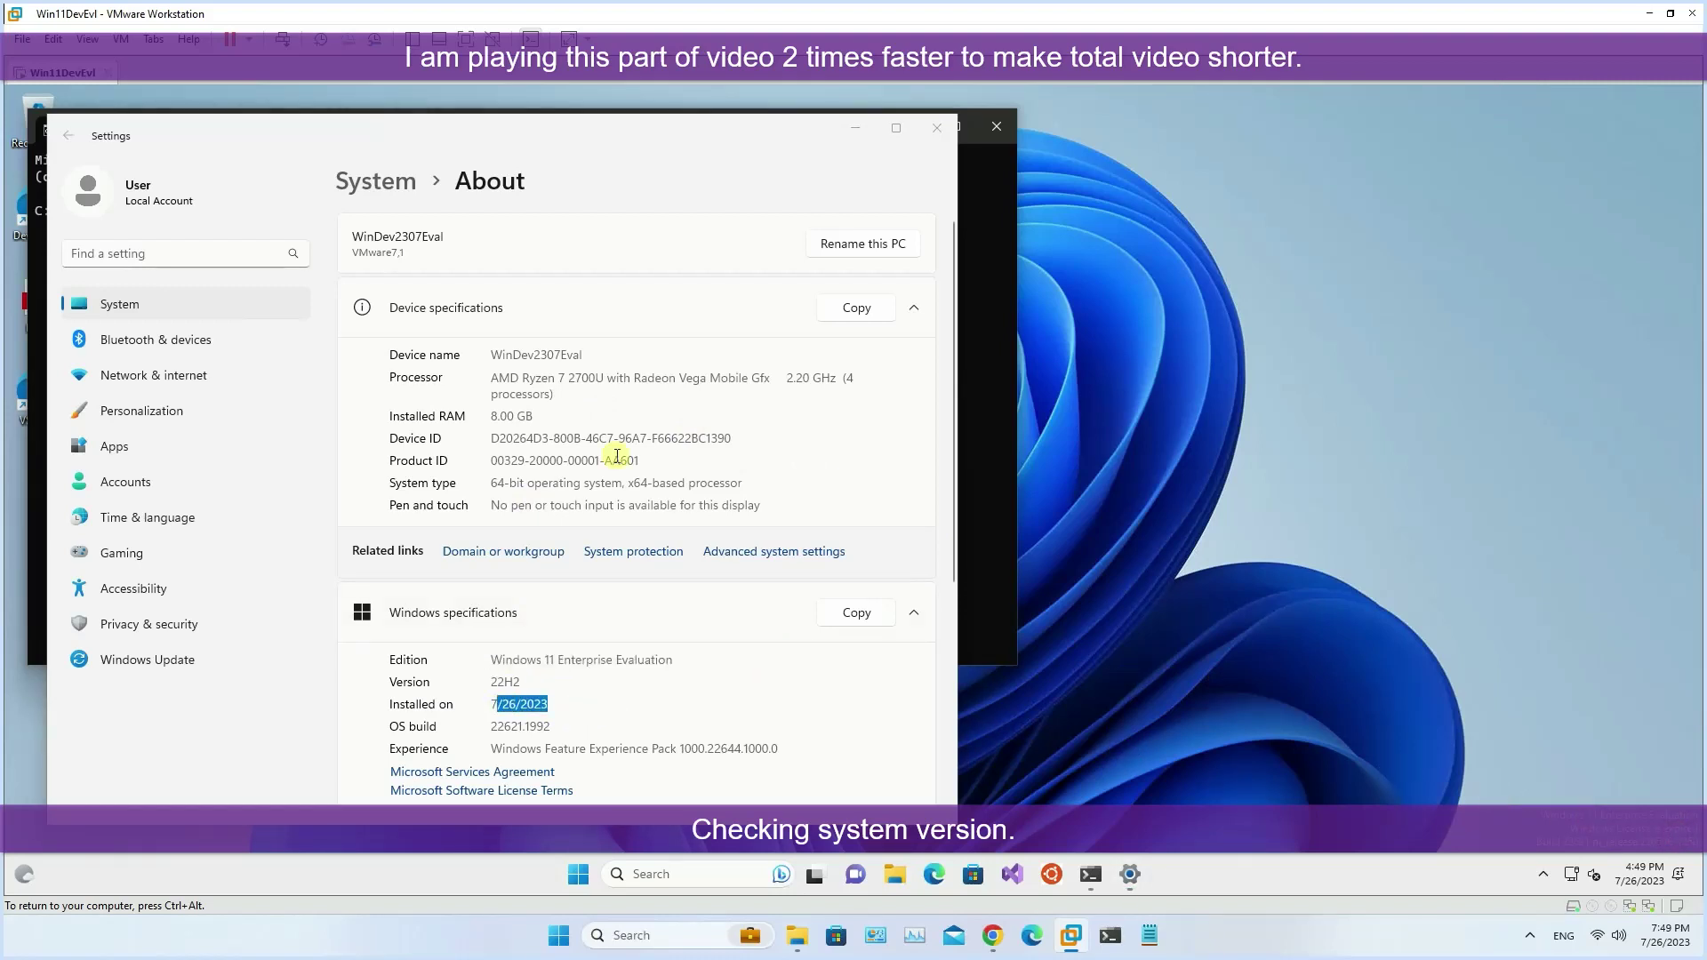
click(855, 127)
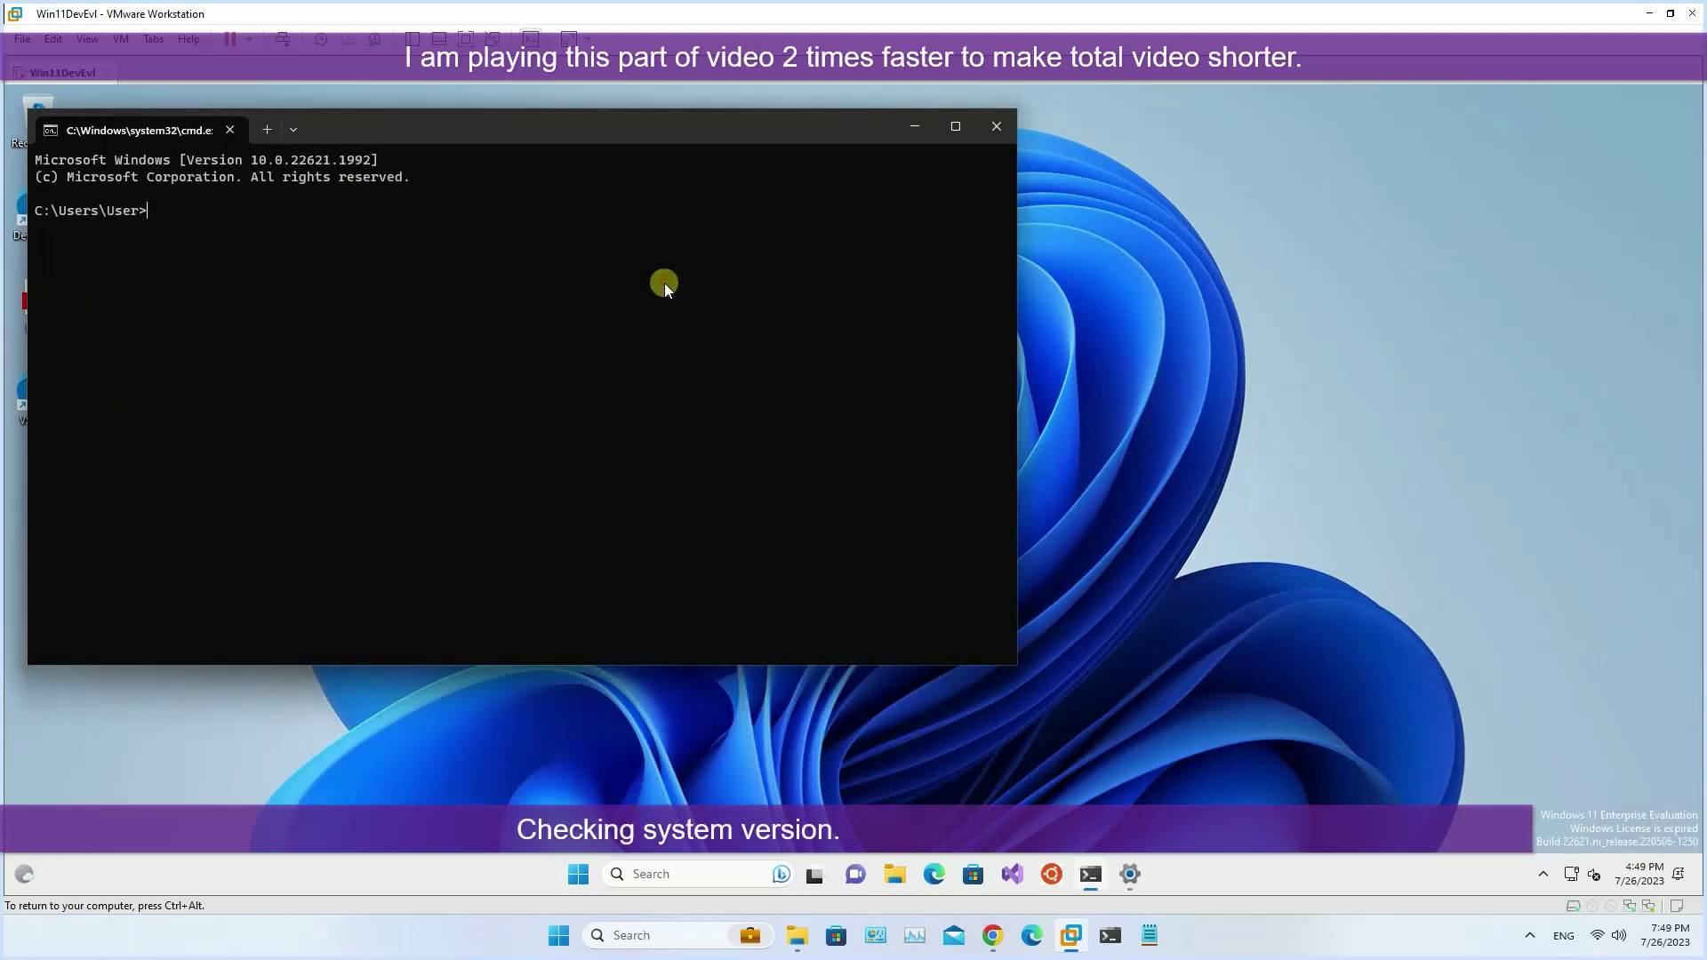
Switch to Chrome, go to the blog post's Upgrade Steps, dismiss the ad notice, and copy the path C:\Windows\System32\spp\tokens\skus.
click(992, 935)
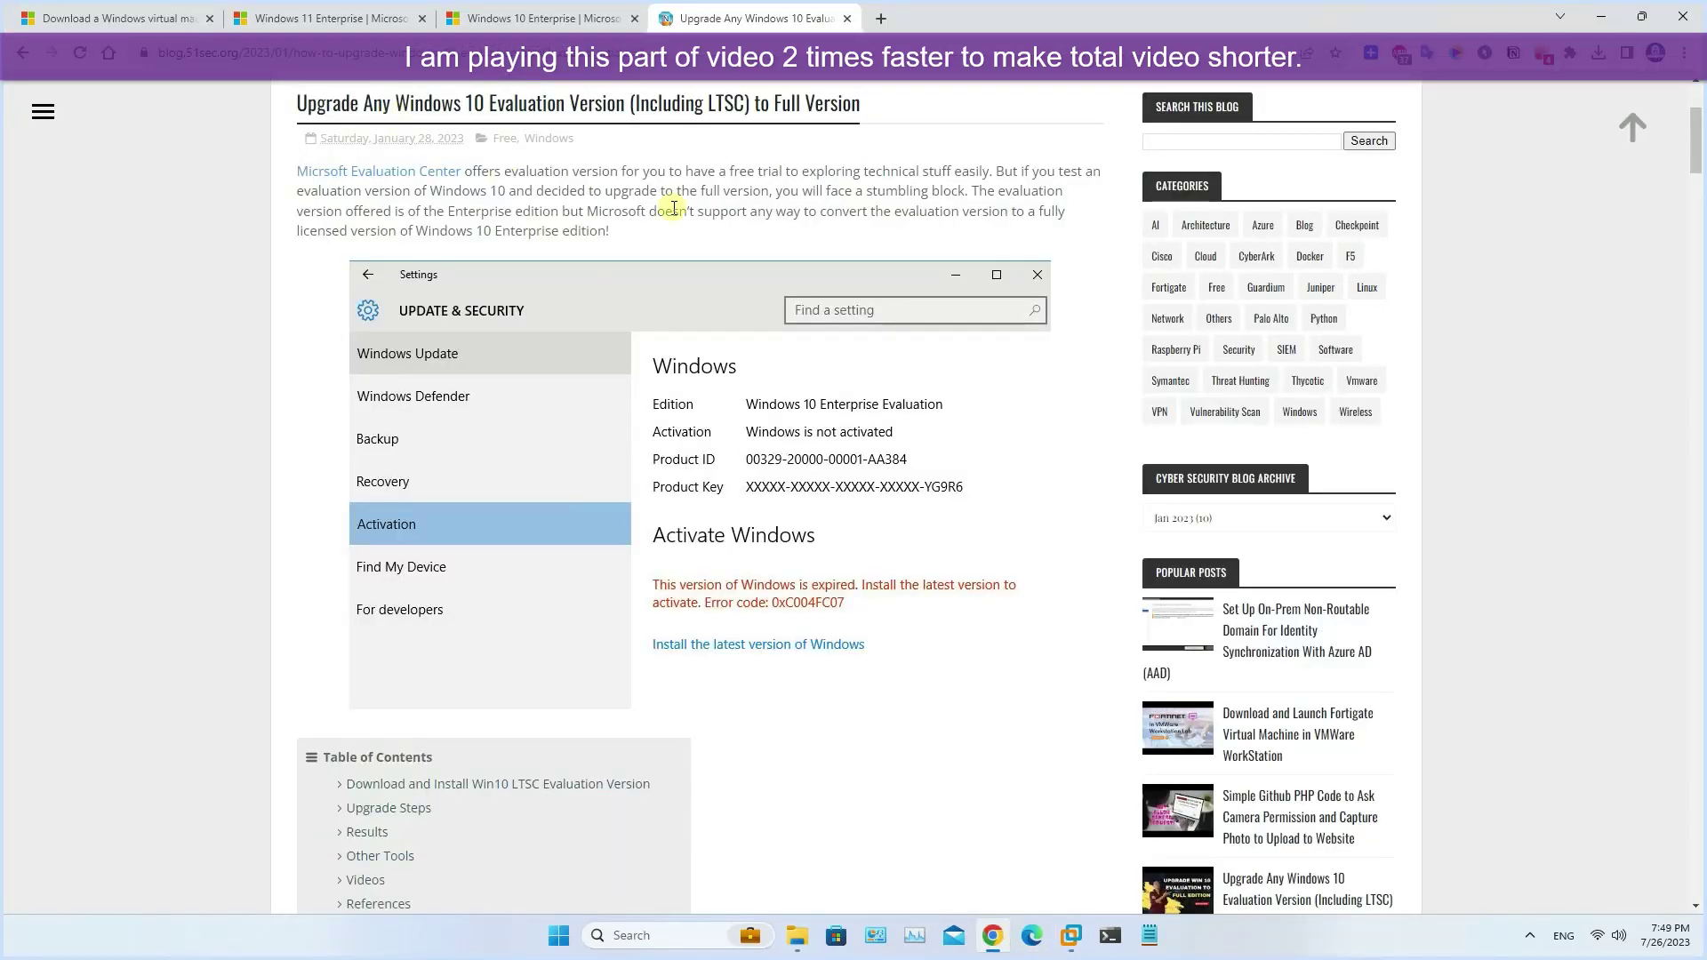
scroll(675, 485, down, 4)
click(427, 453)
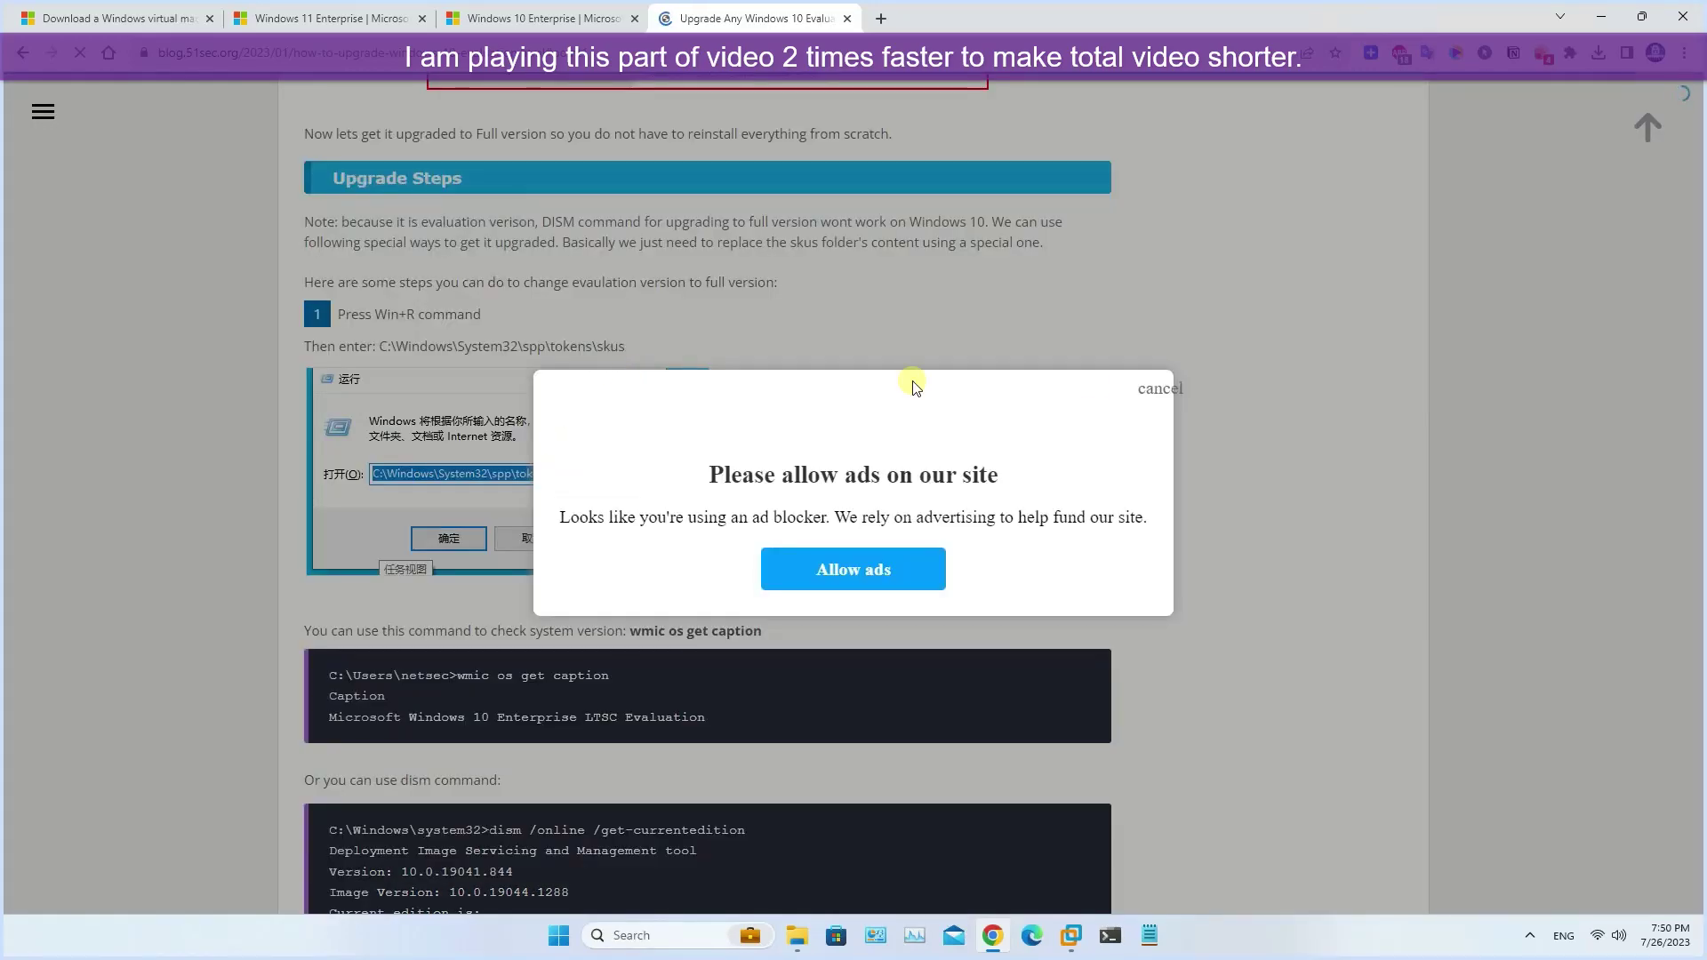
click(1162, 380)
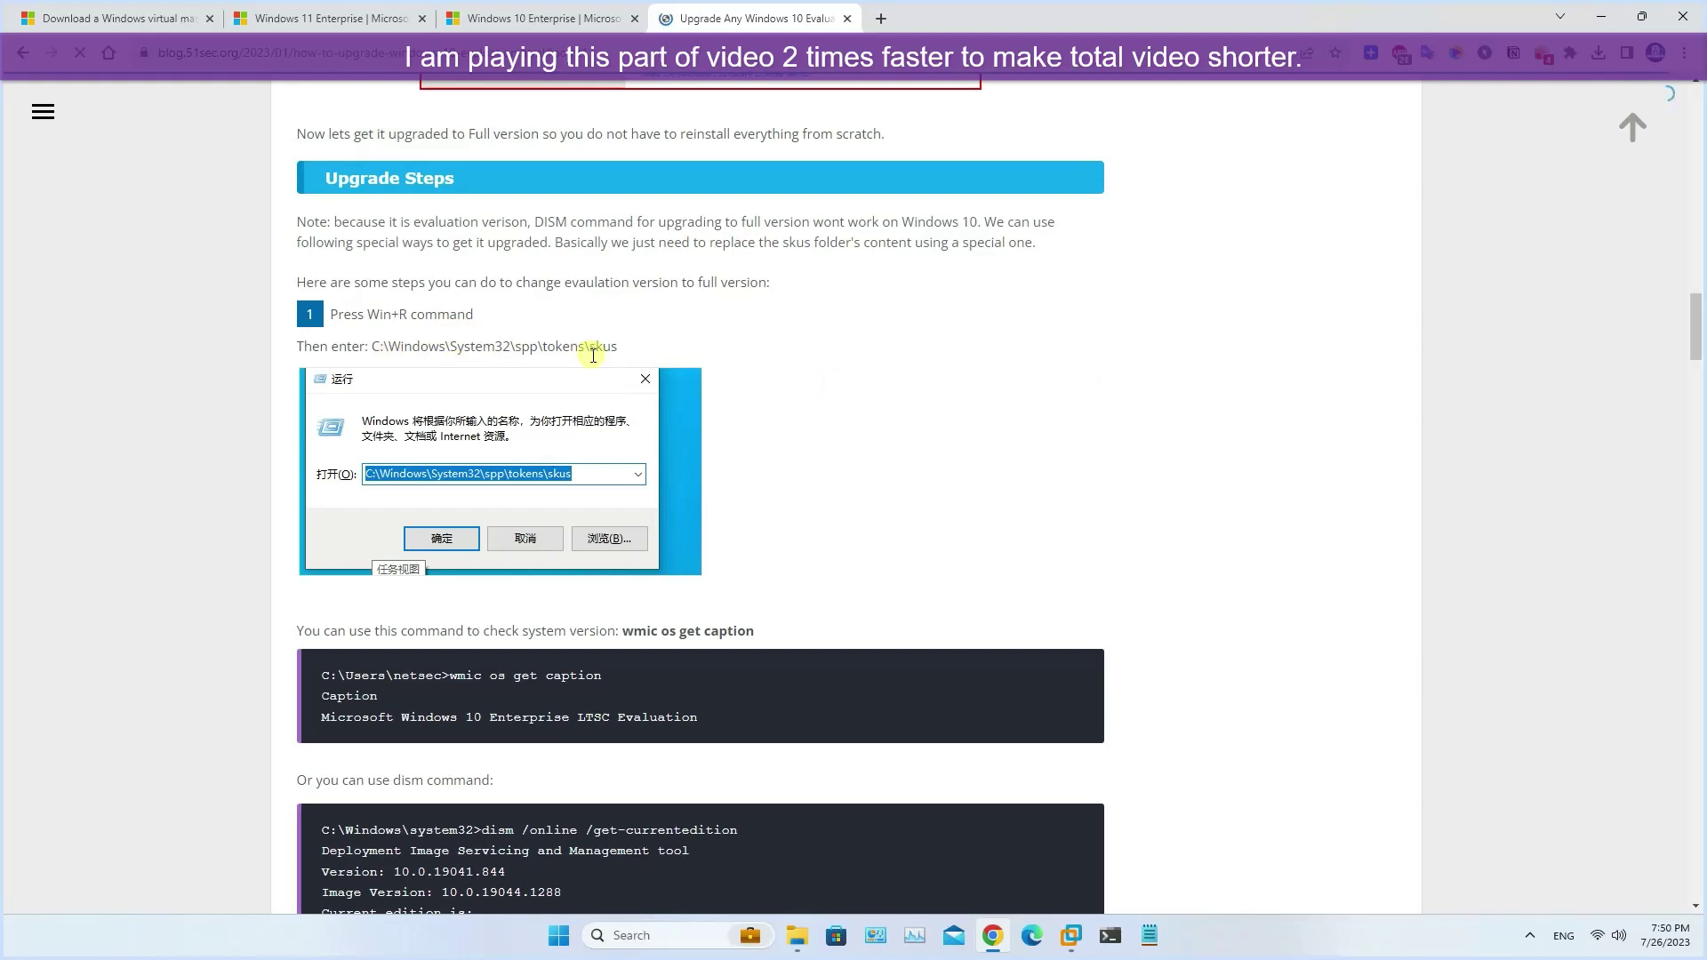
drag(626, 347, 379, 352)
right_click(423, 348)
click(444, 362)
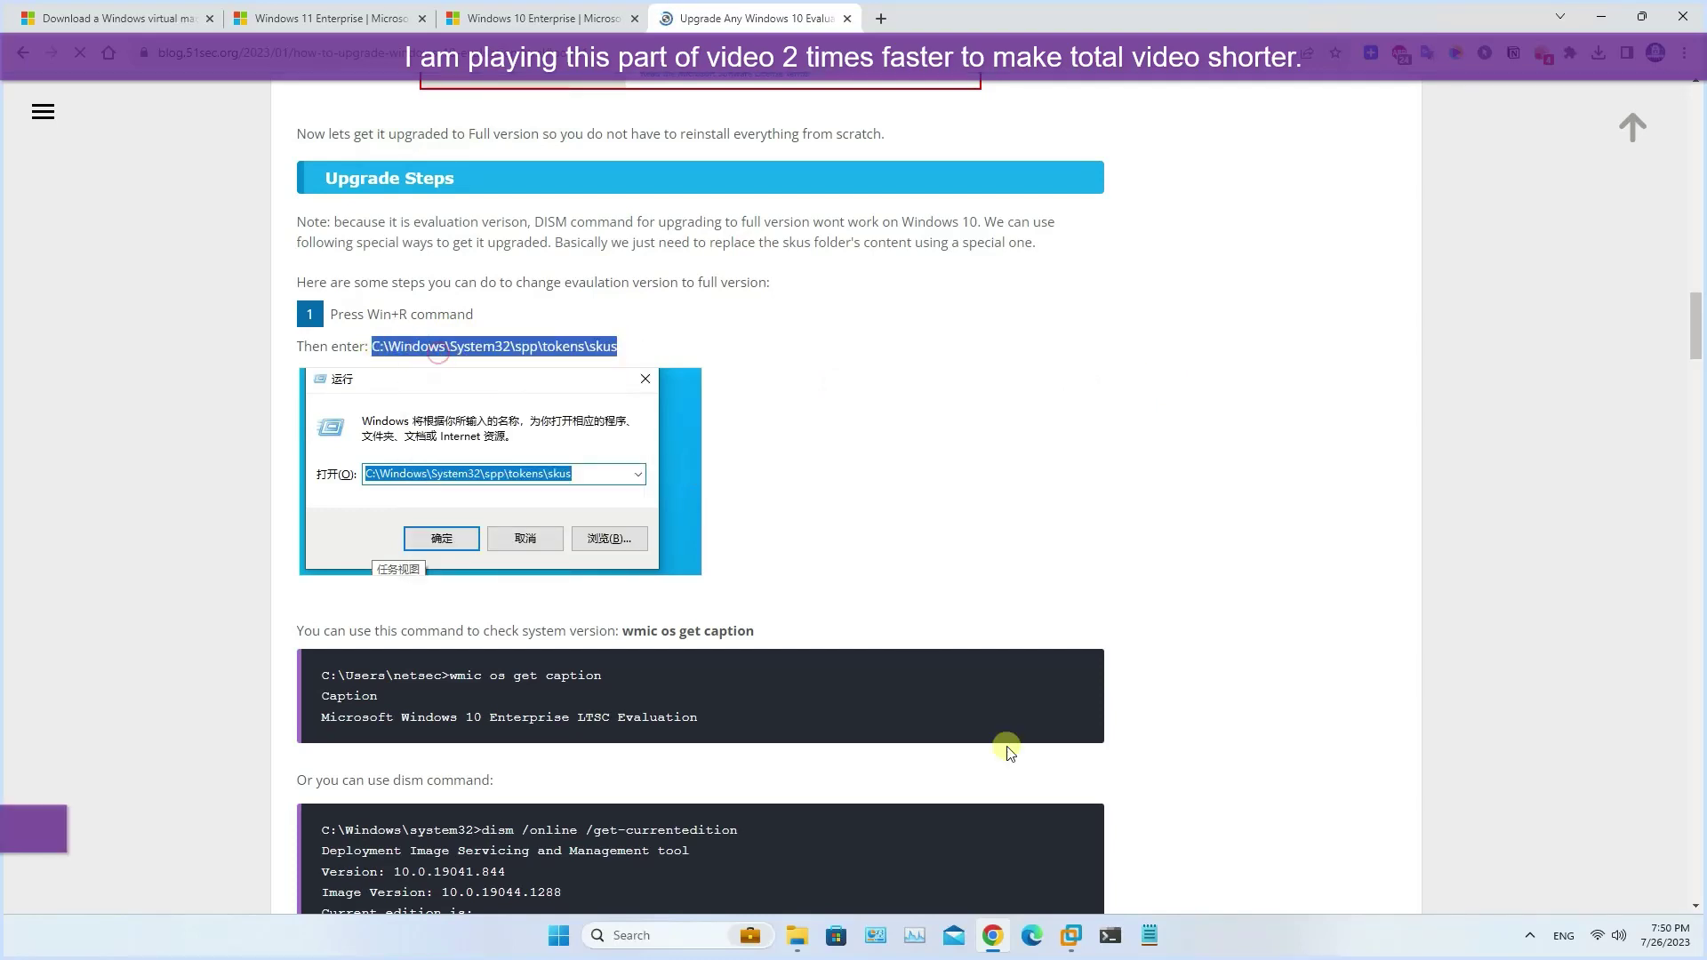
Return to VMware Workstation, open C:\Windows\System32\spp\tokens\skus in the virtual machine through Run, and select the EnterpriseEval folder.
click(1070, 935)
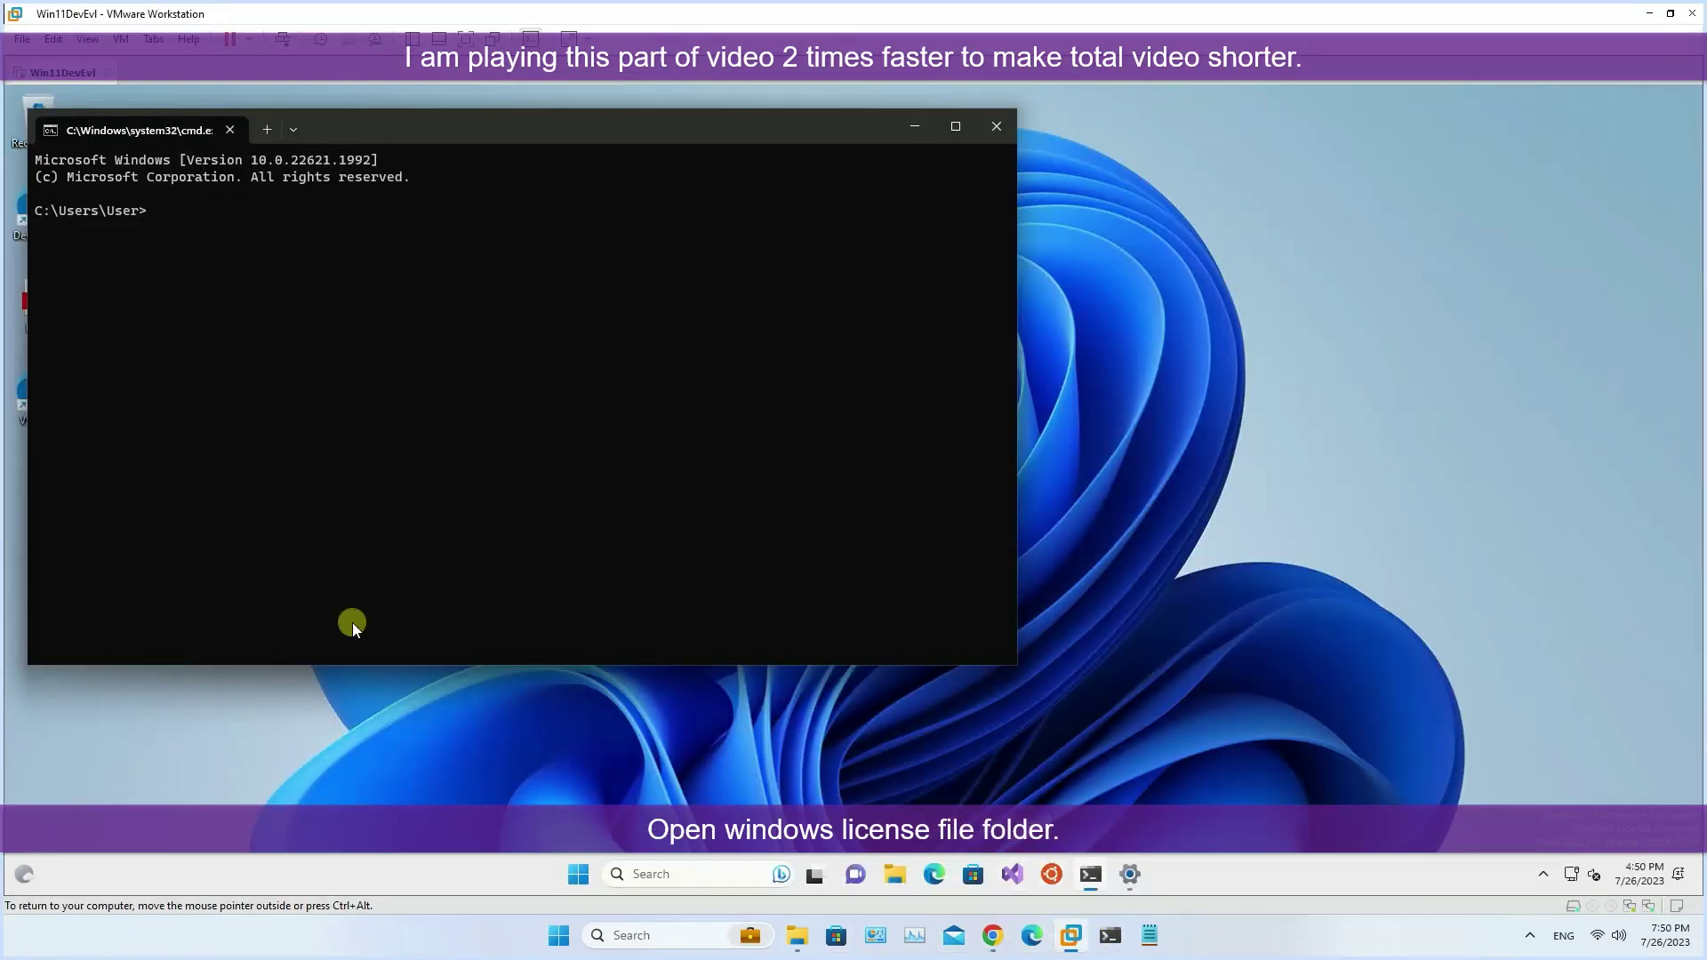
right_click(578, 874)
click(564, 770)
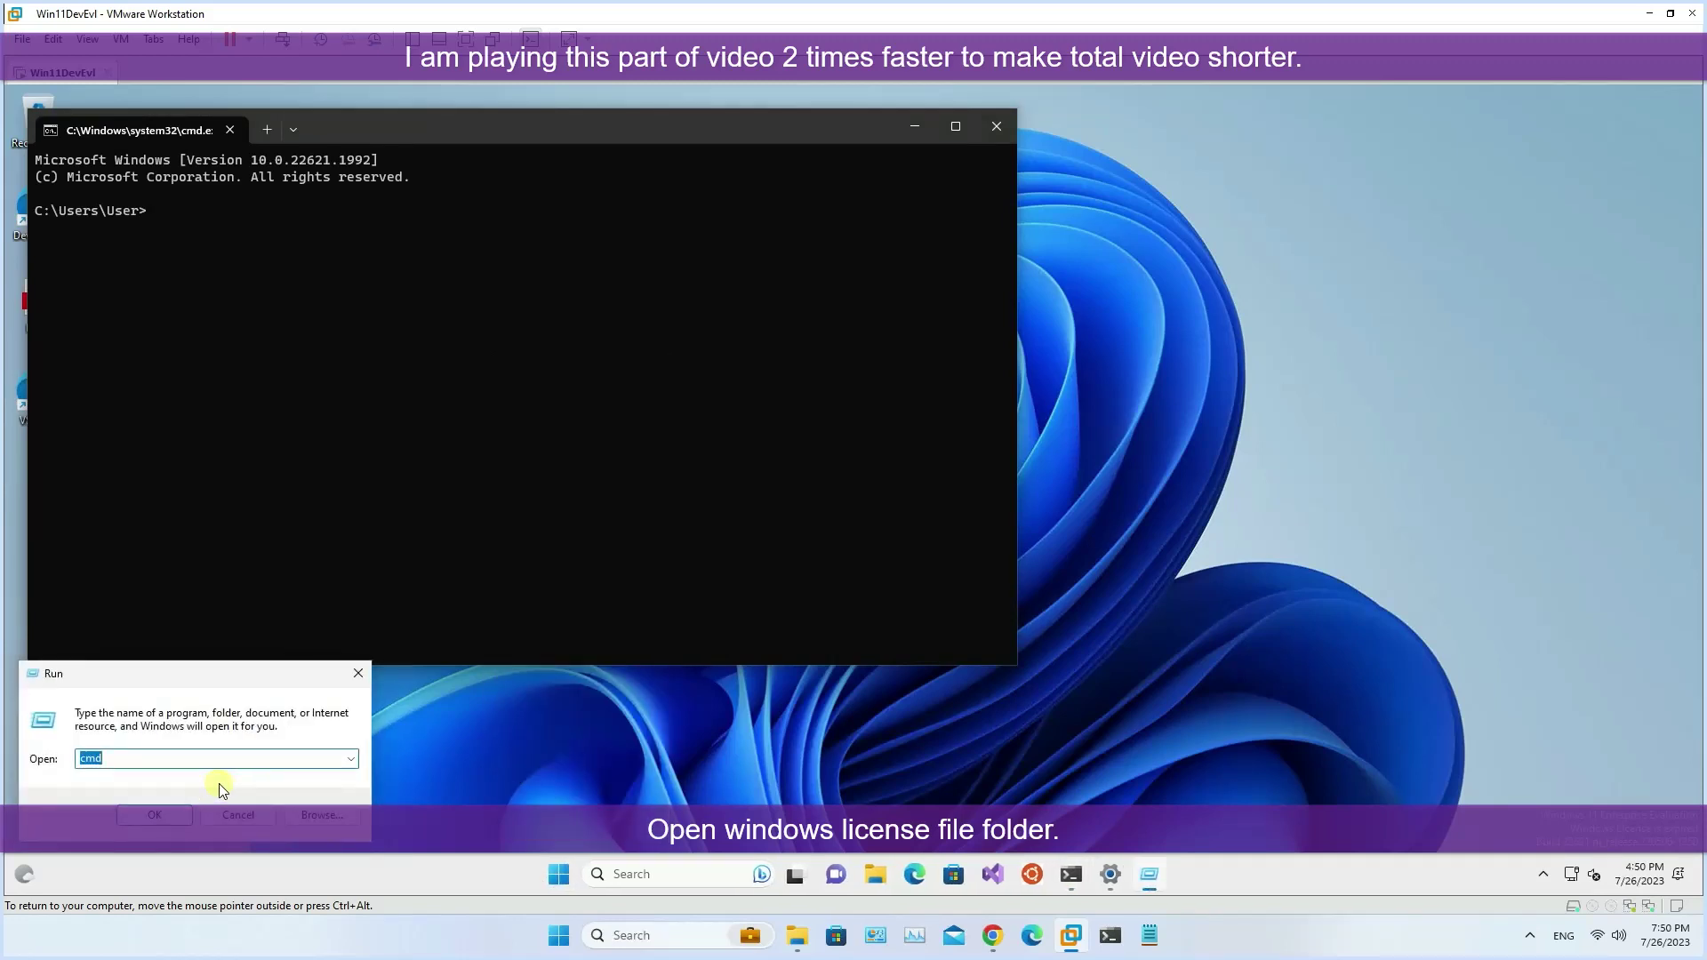
key(ctrl+v)
key(Return)
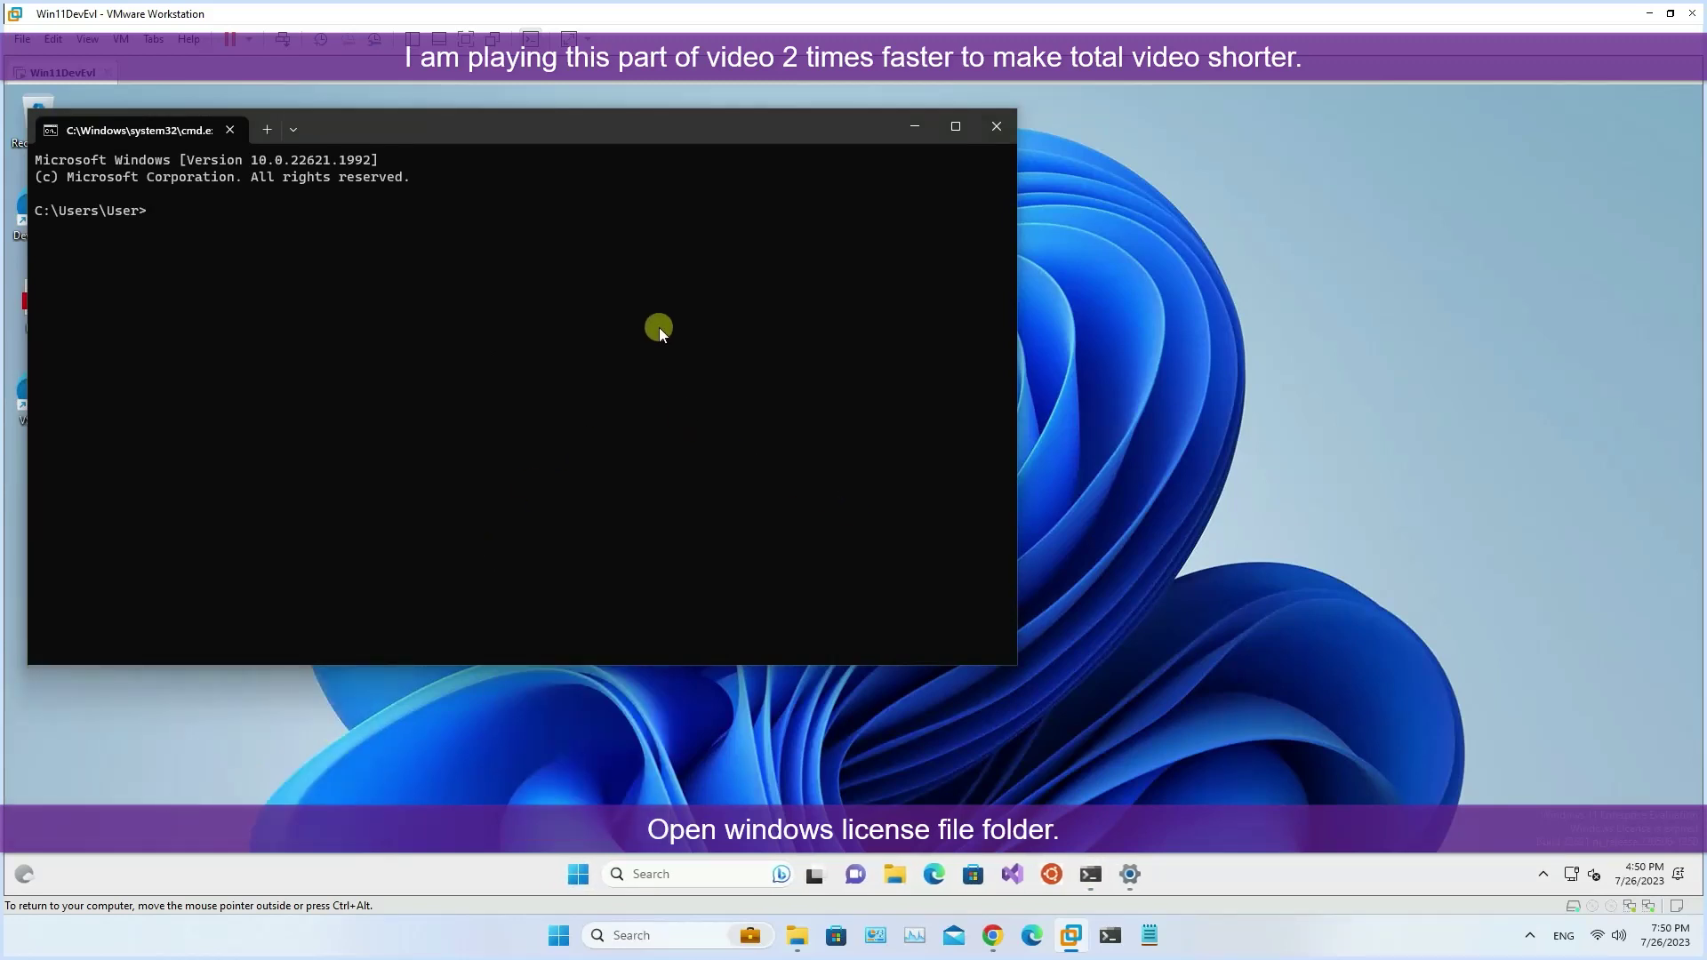
right_click(1091, 875)
click(578, 383)
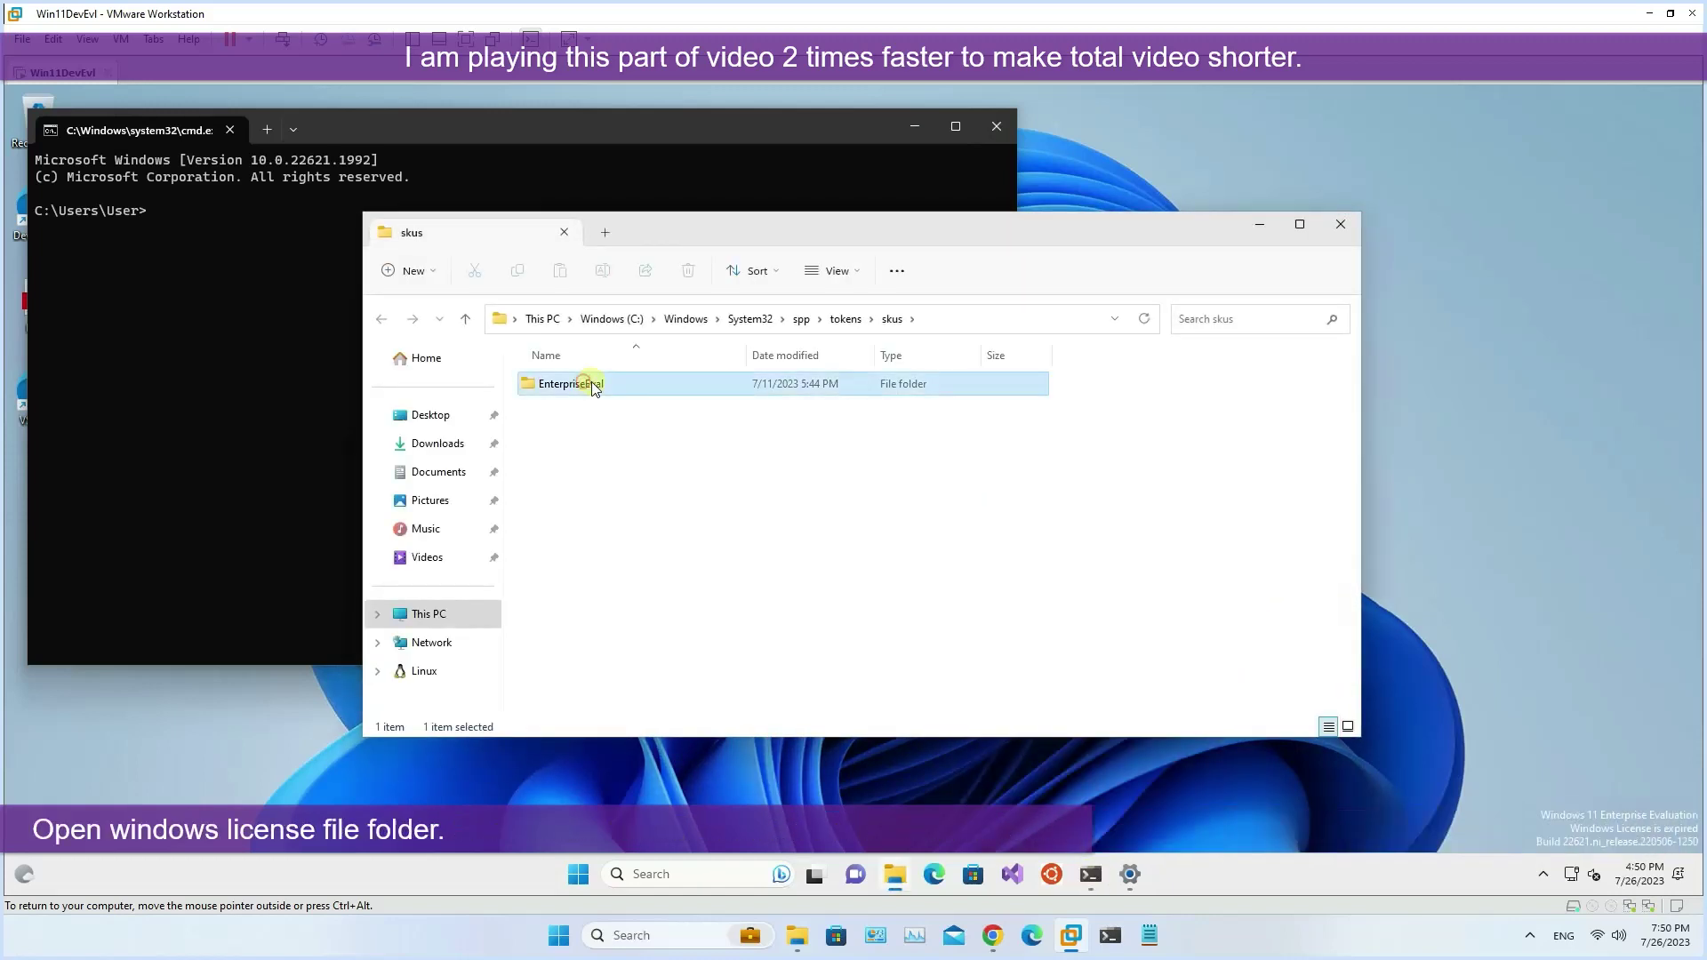
Open Terminal as administrator in the virtual machine, move its window off the skus folder, and start cmd in it.
right_click(1090, 873)
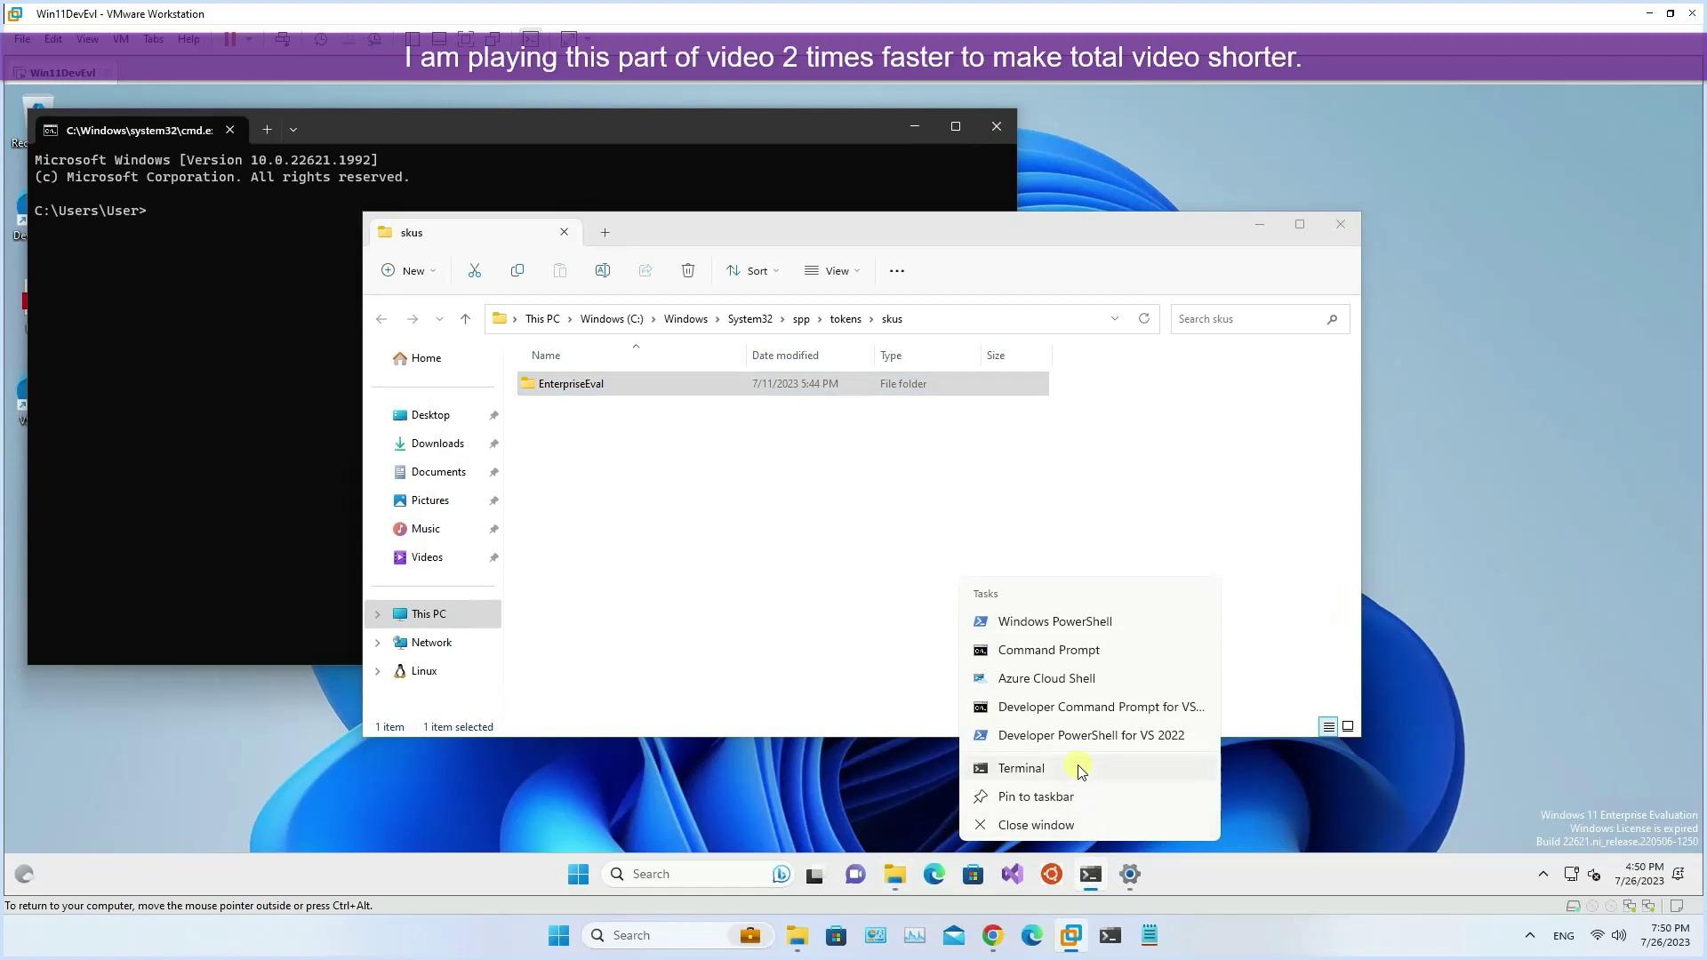
right_click(1079, 766)
click(1156, 693)
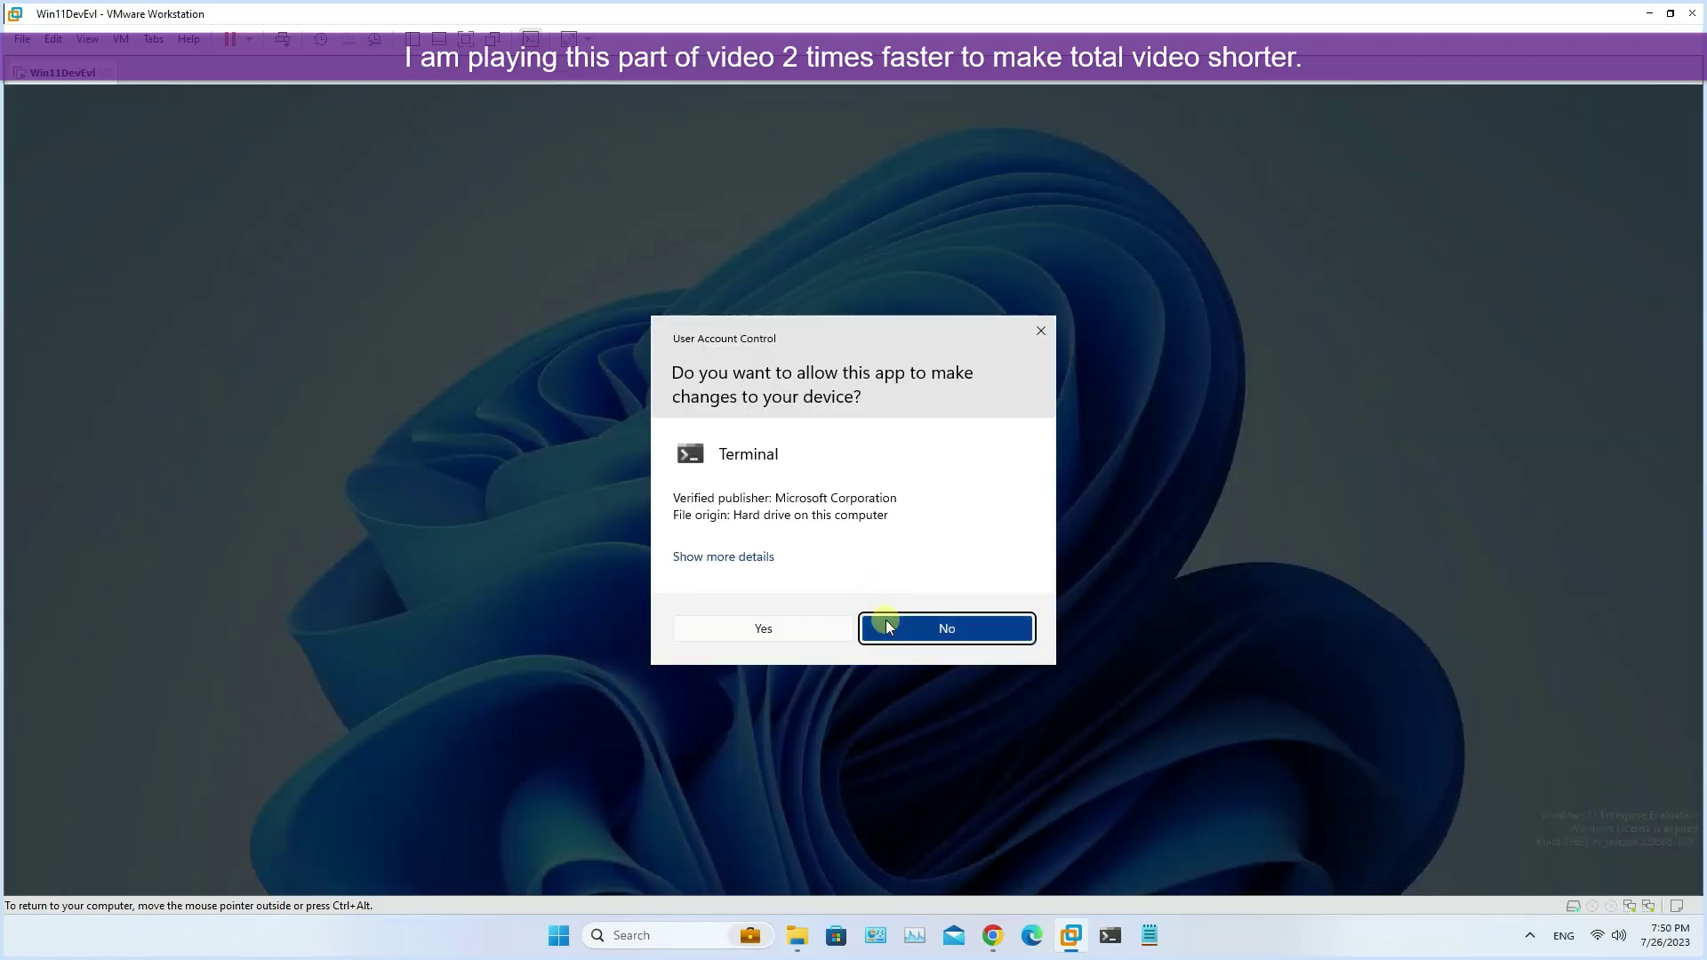
click(889, 622)
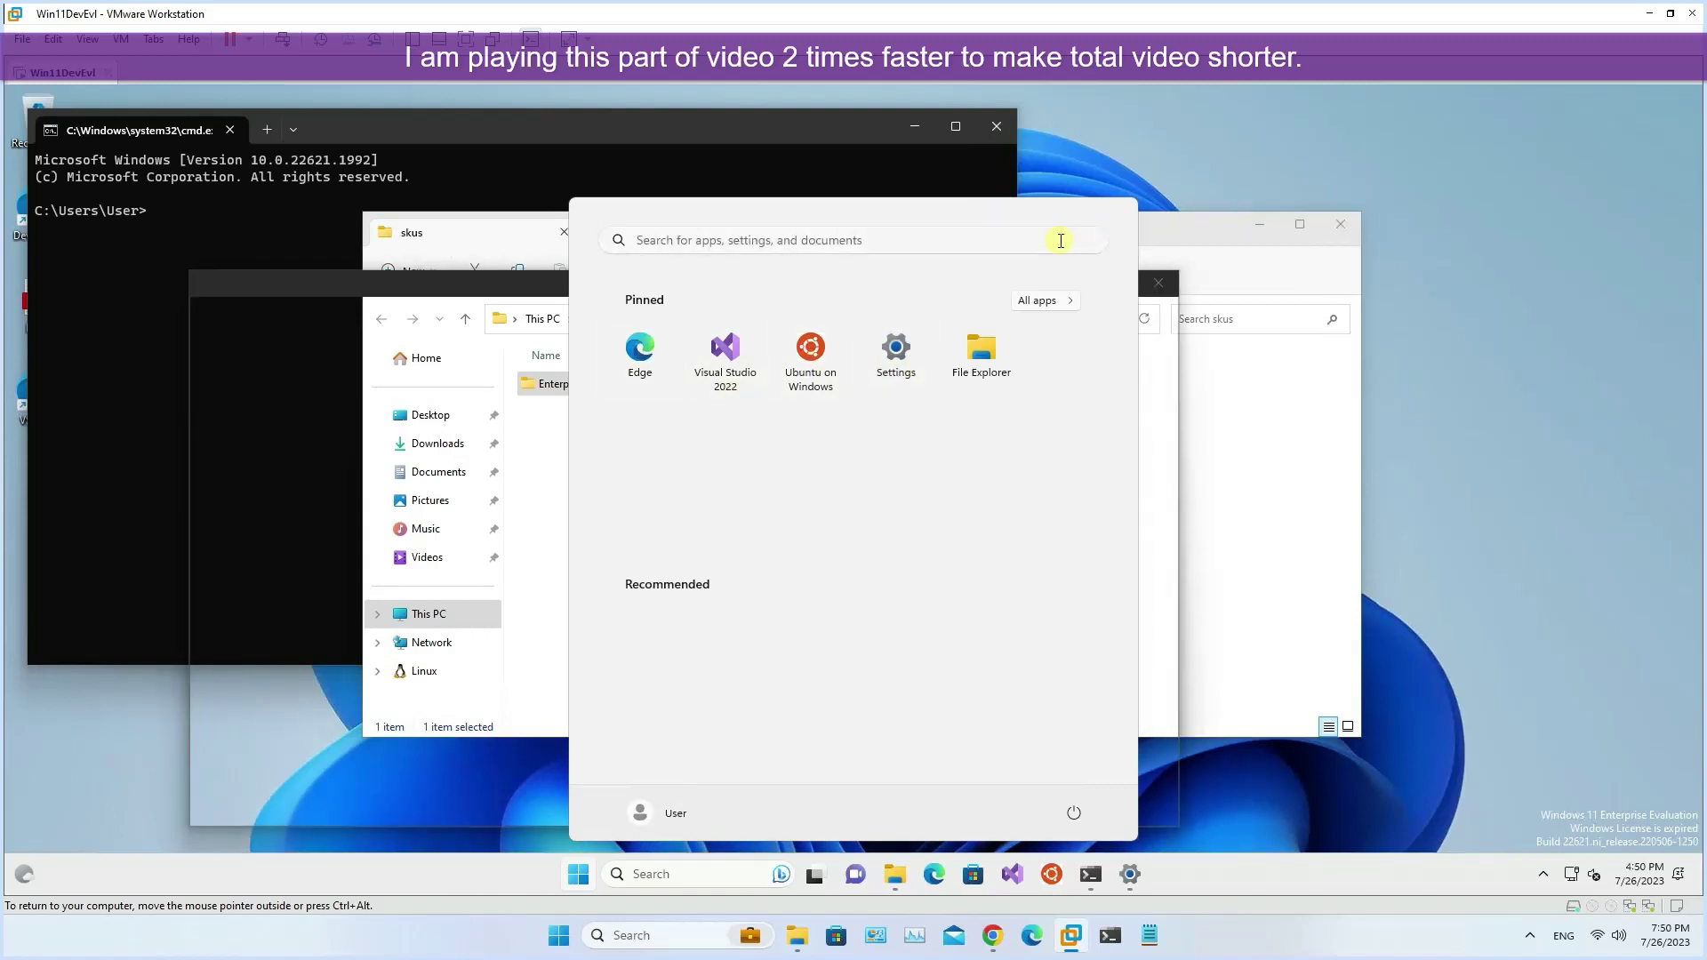
click(494, 447)
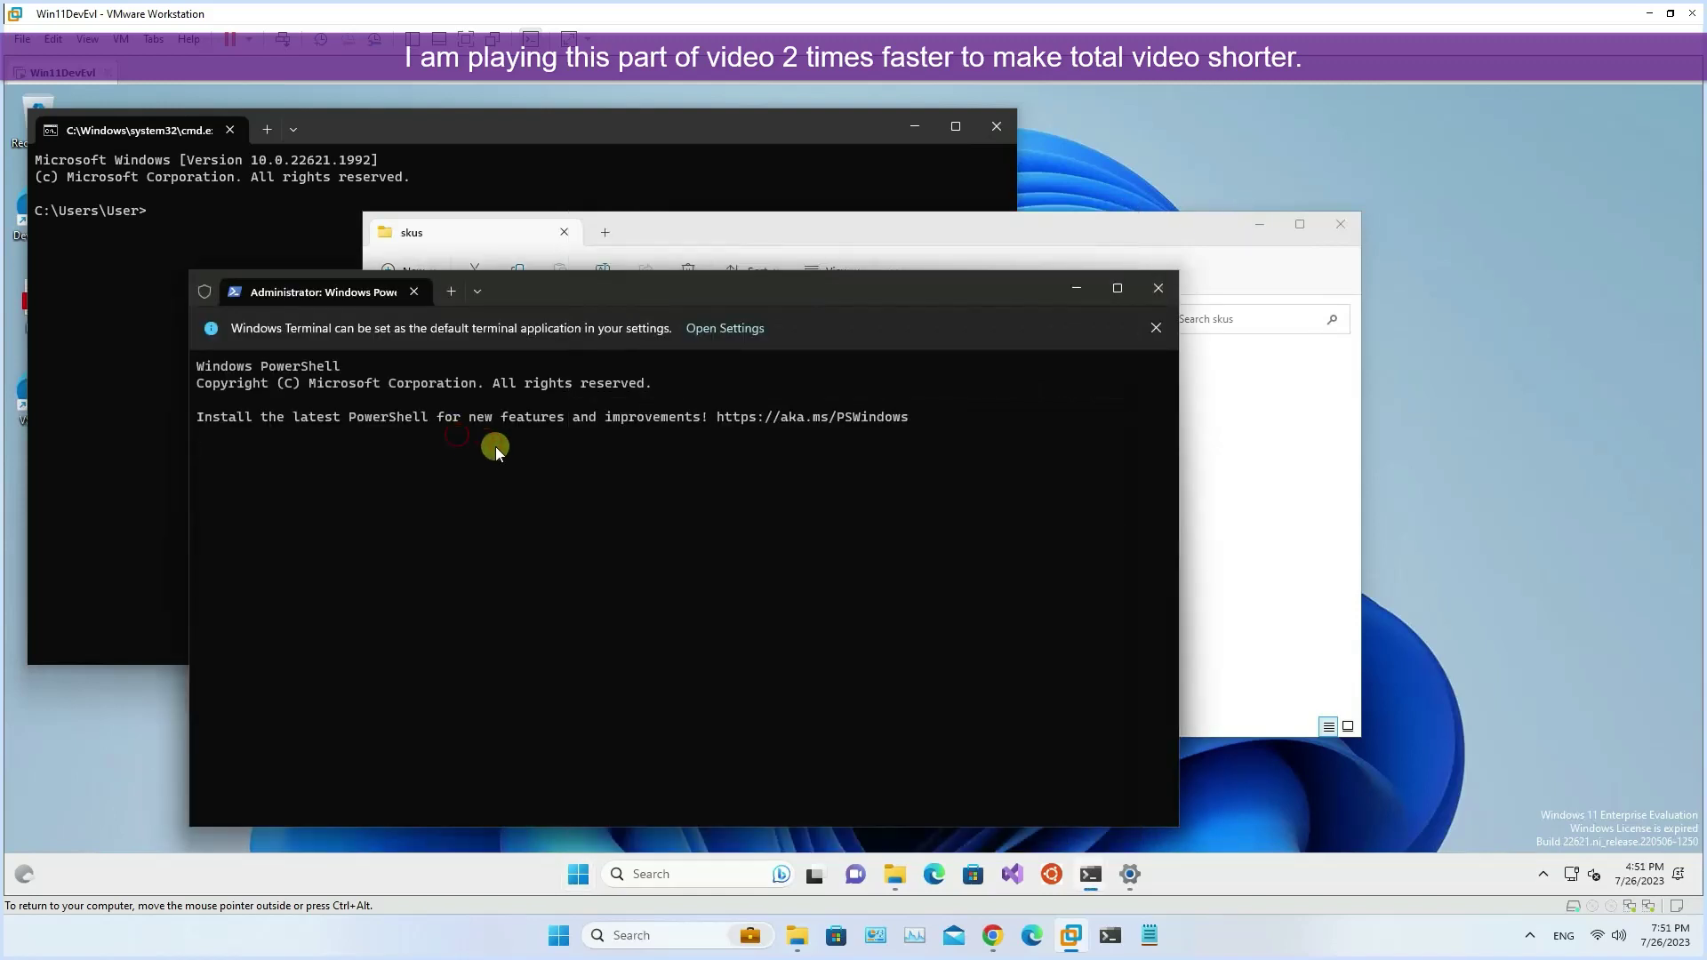
drag(766, 297, 1285, 266)
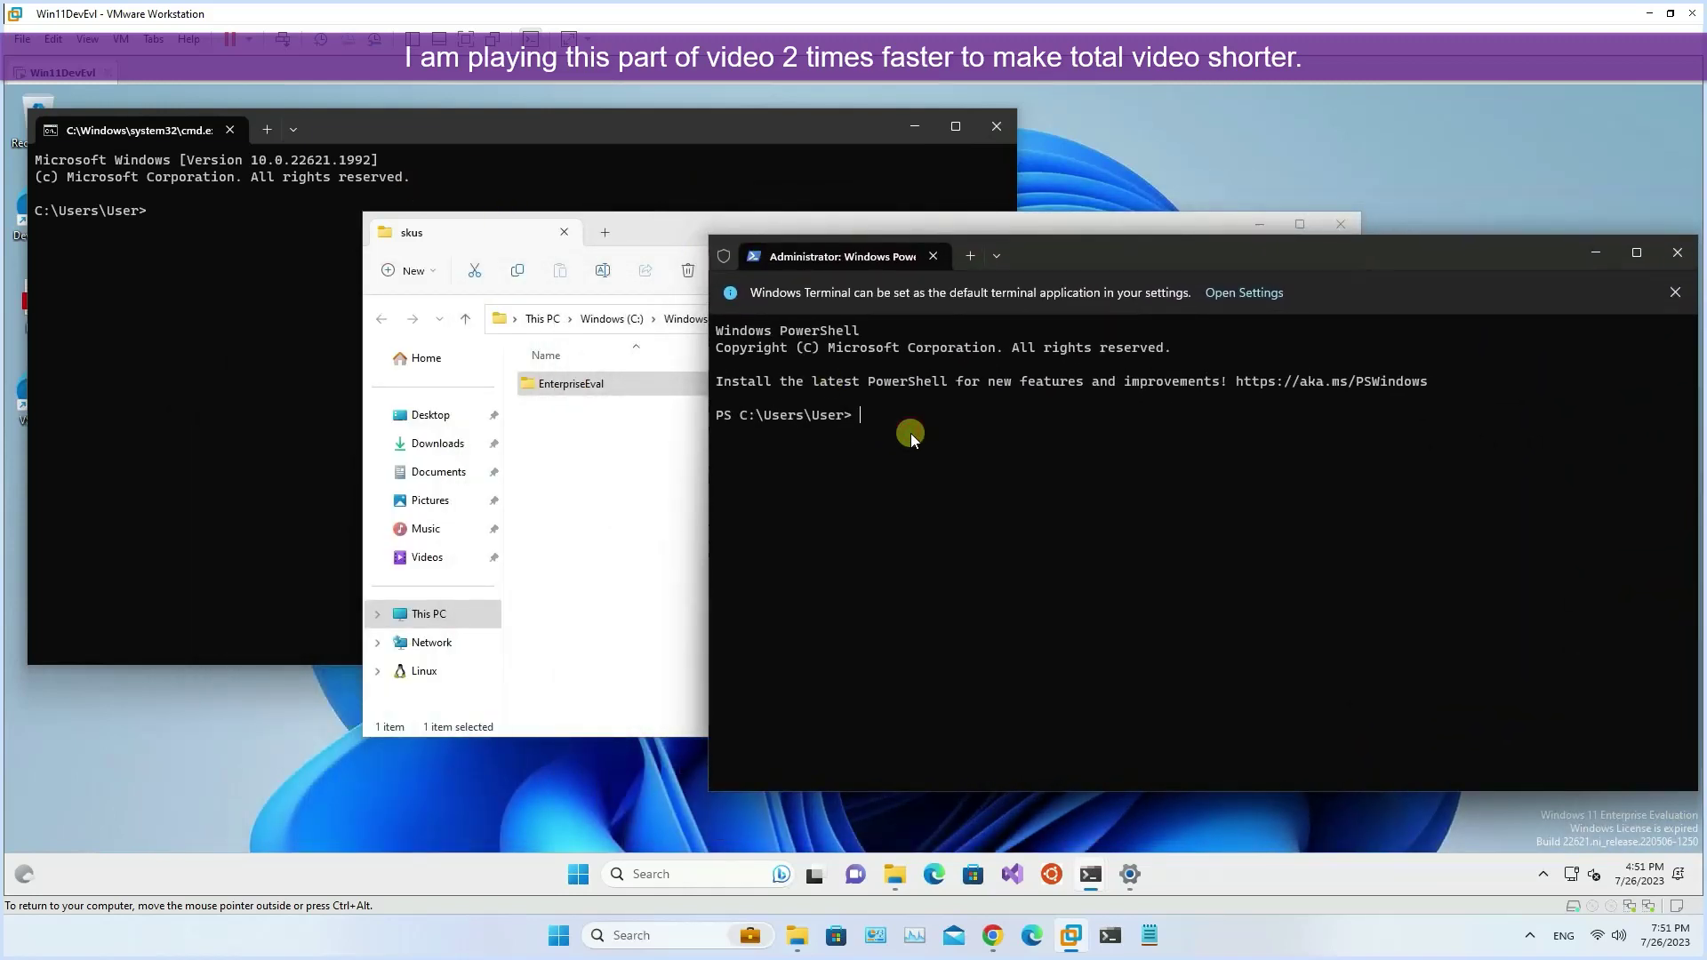
text(cmd)
key(Return)
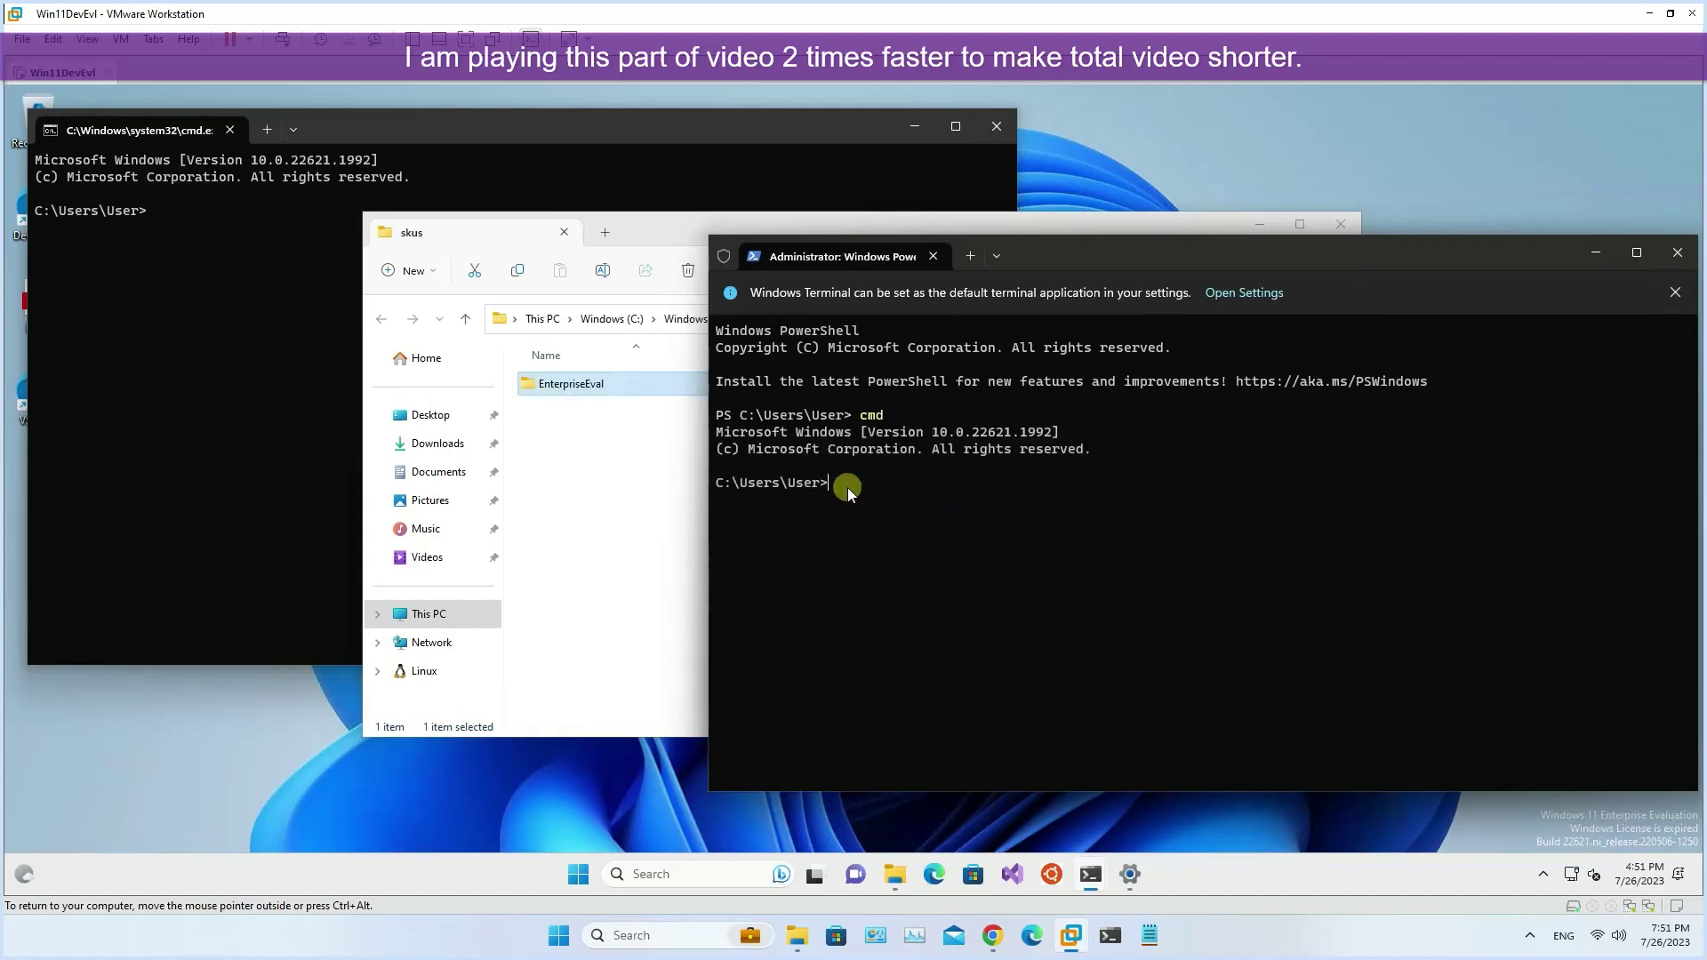
Copy the command wmic os get caption from the blog post in Chrome and run it in the virtual machine's administrator prompt.
click(993, 935)
scroll(693, 569, down, 2)
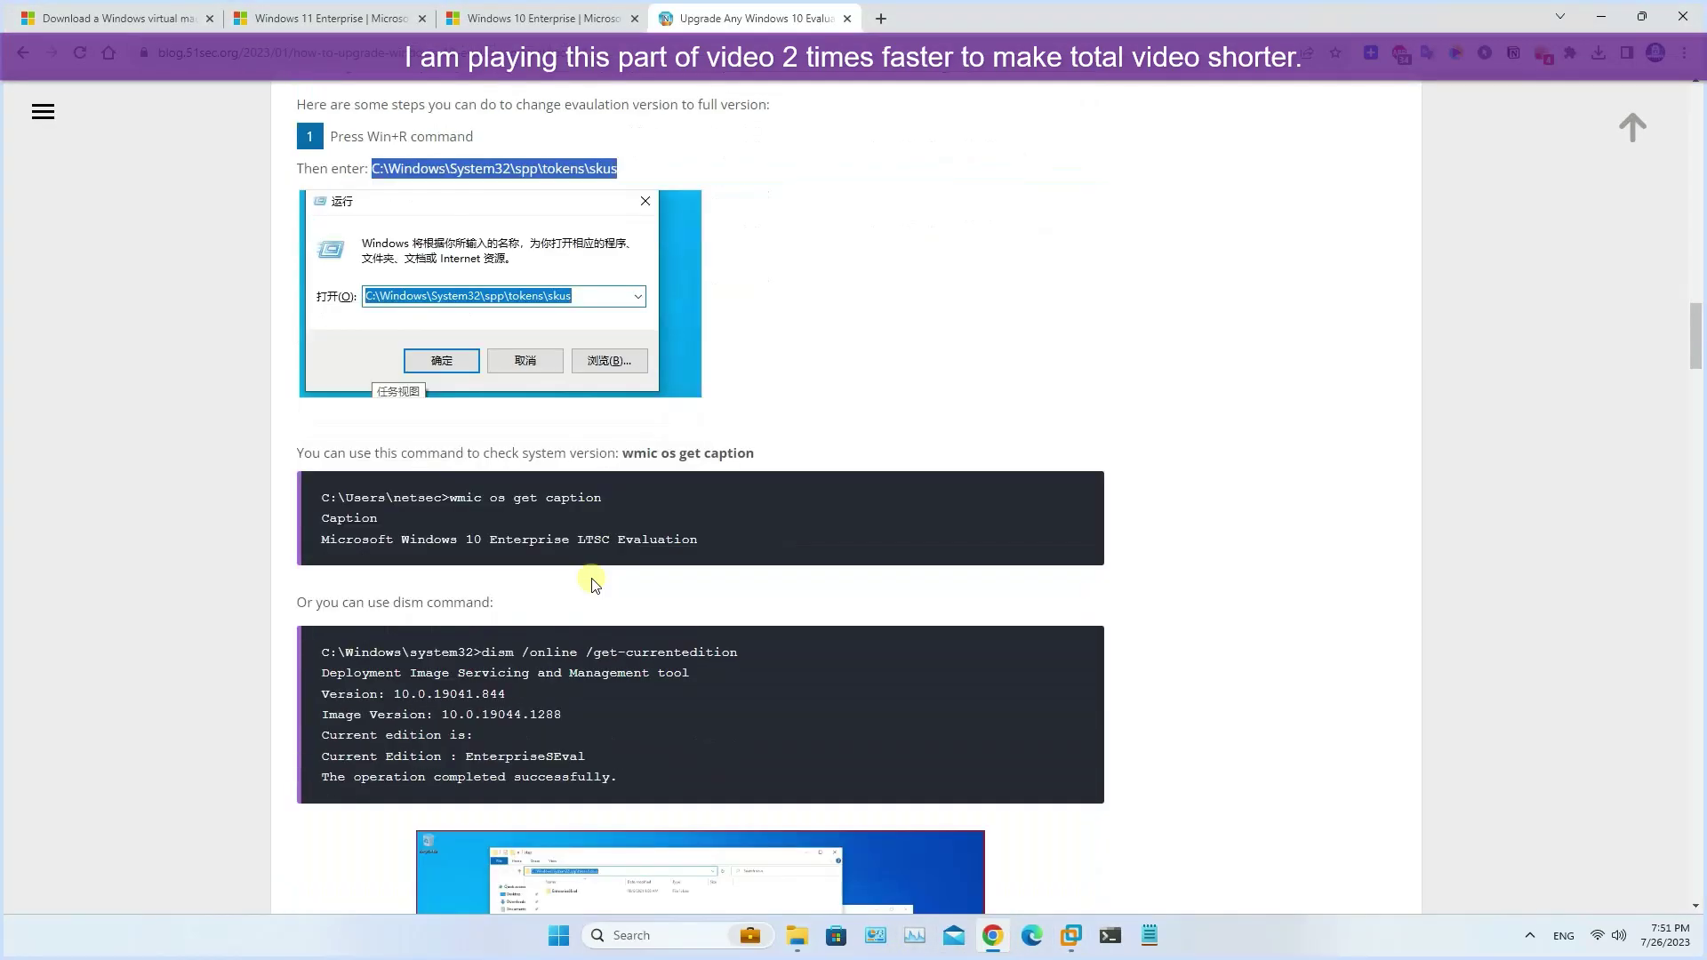
click(809, 704)
scroll(809, 642, down, 10)
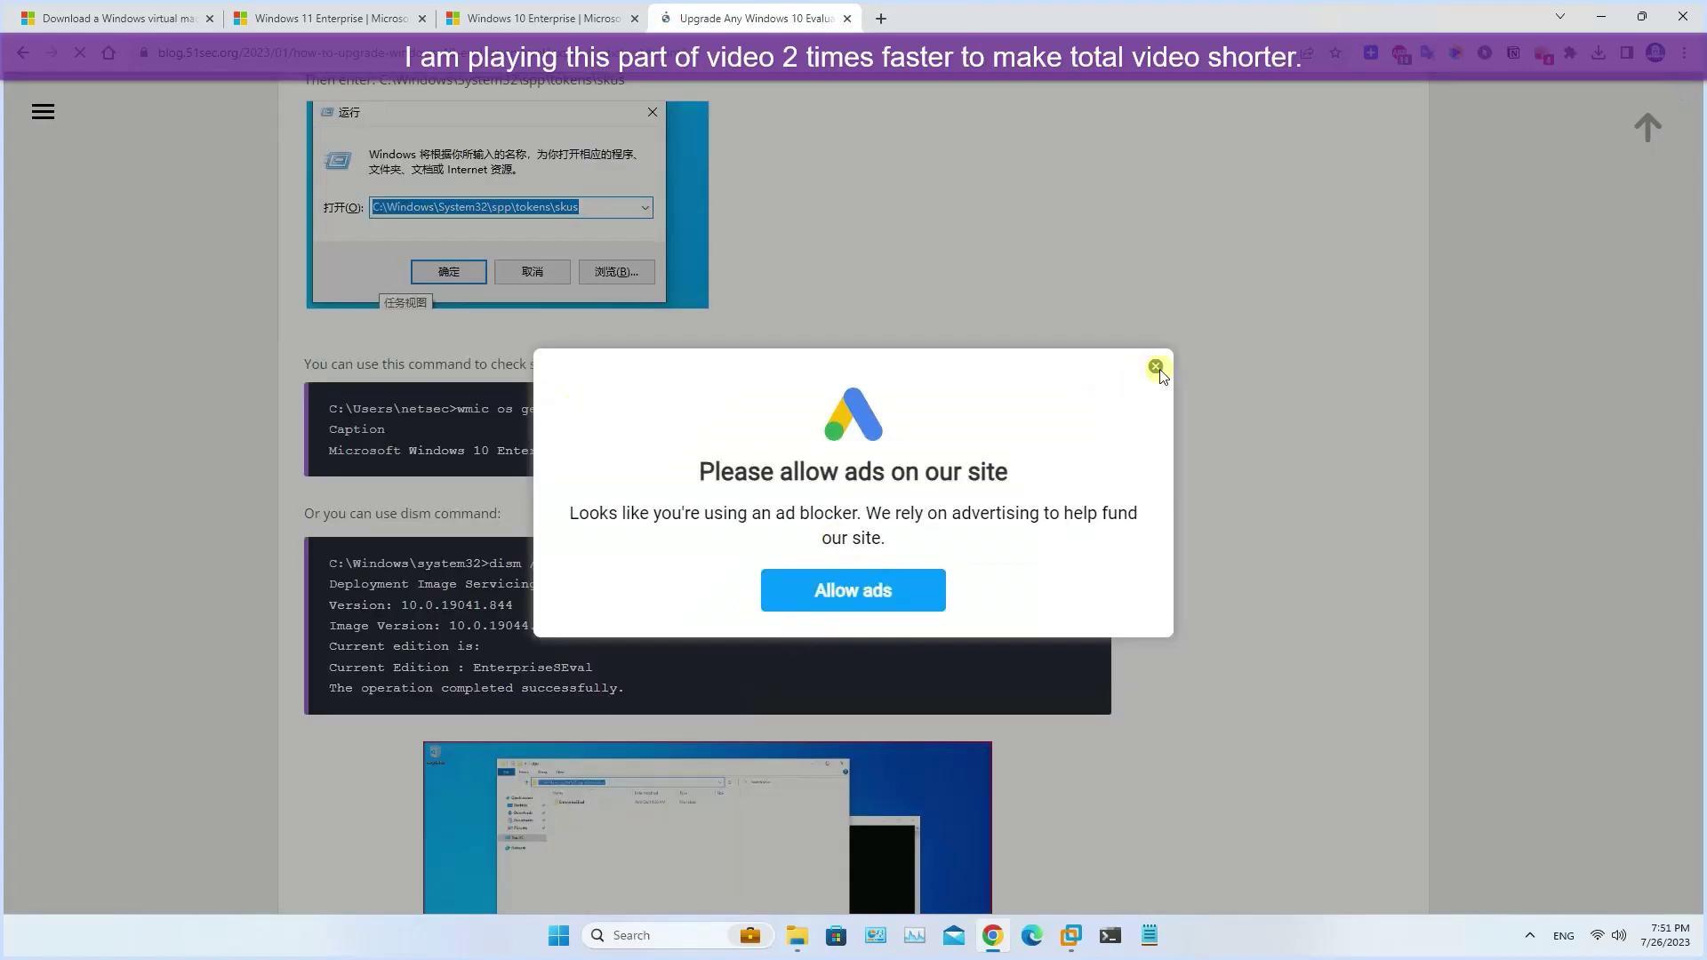
click(1156, 366)
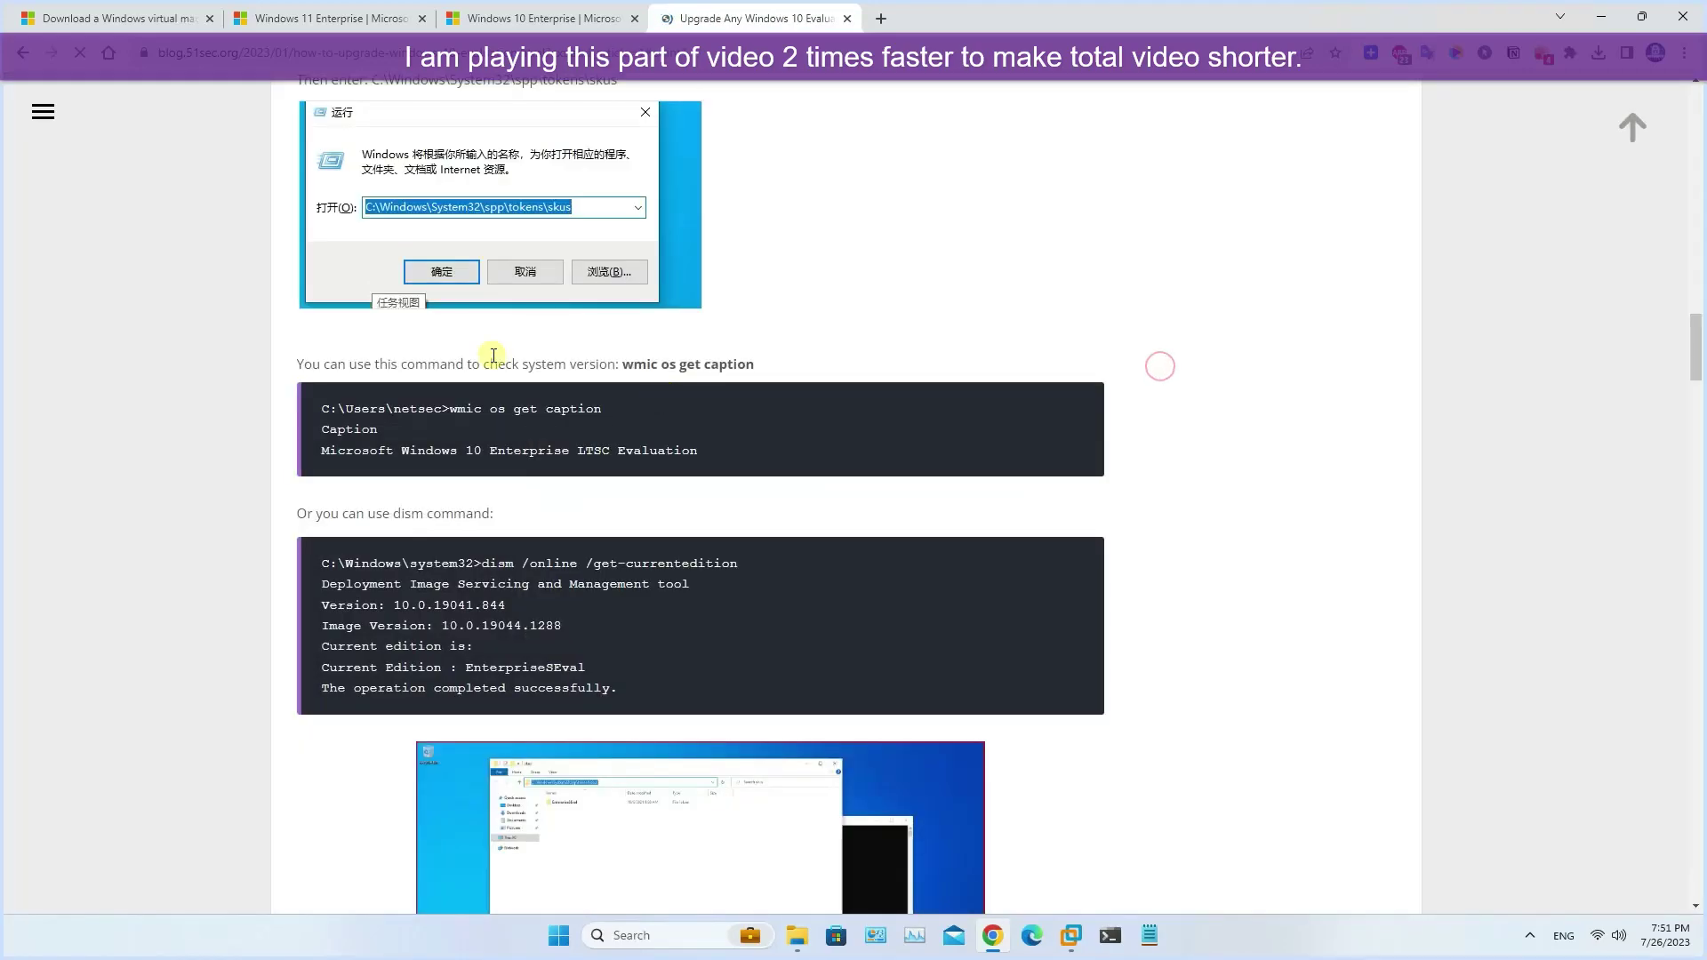
drag(607, 409, 450, 407)
right_click(483, 408)
click(518, 425)
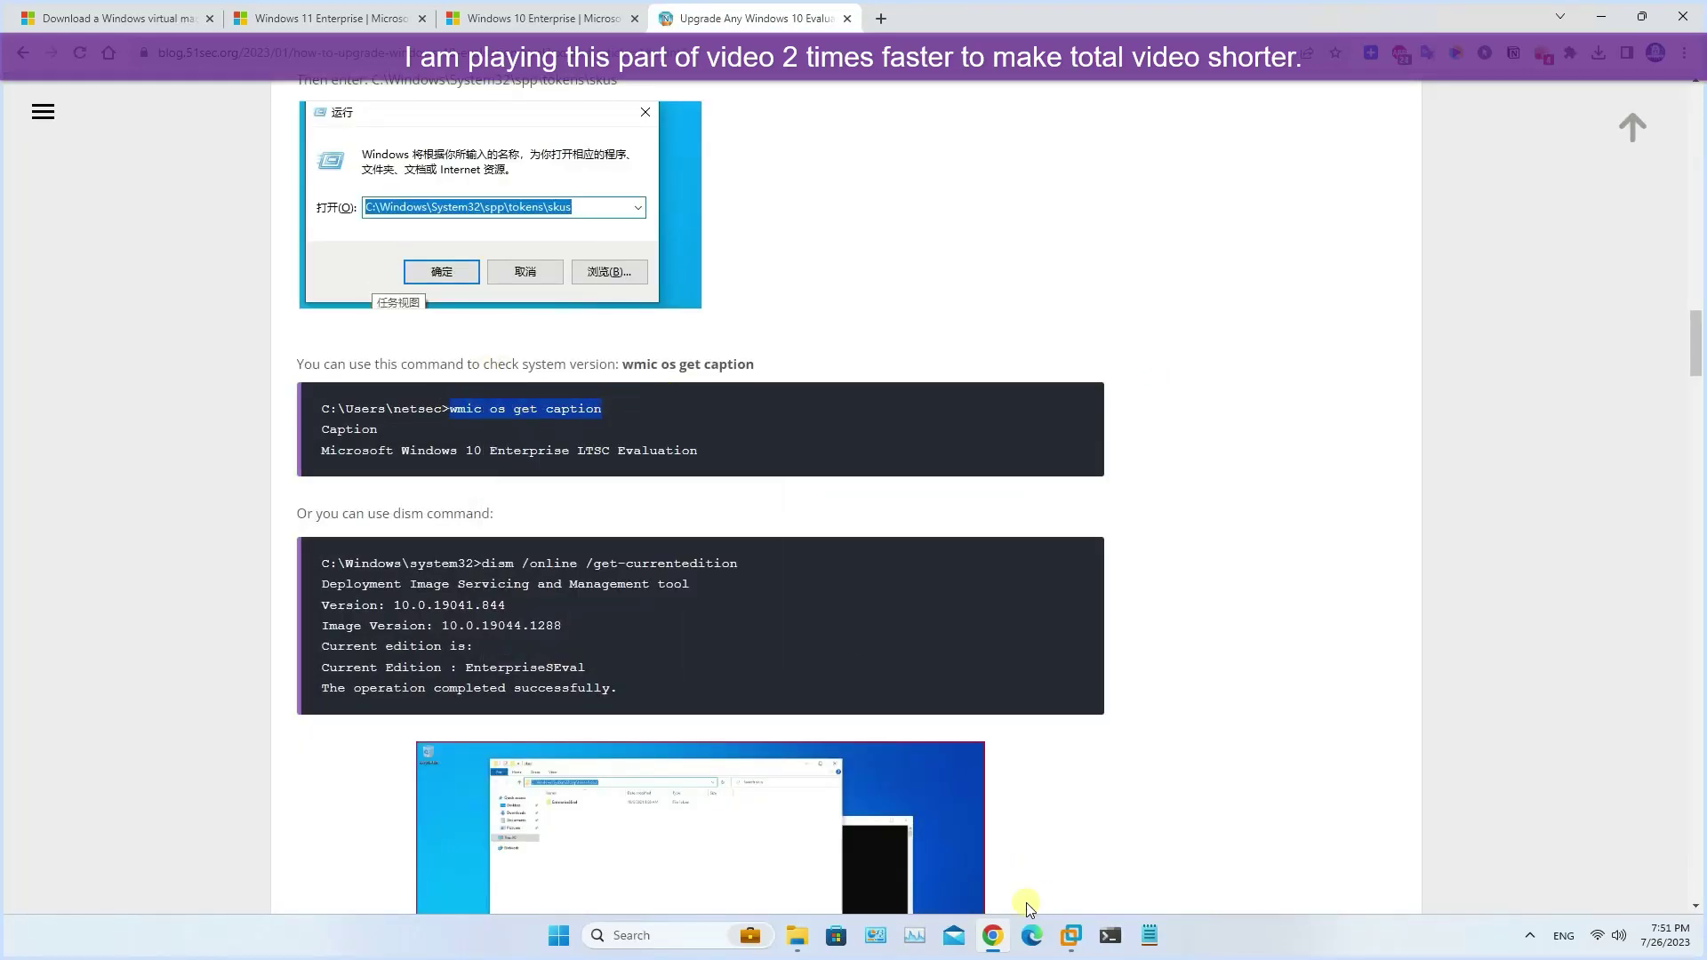
click(1071, 936)
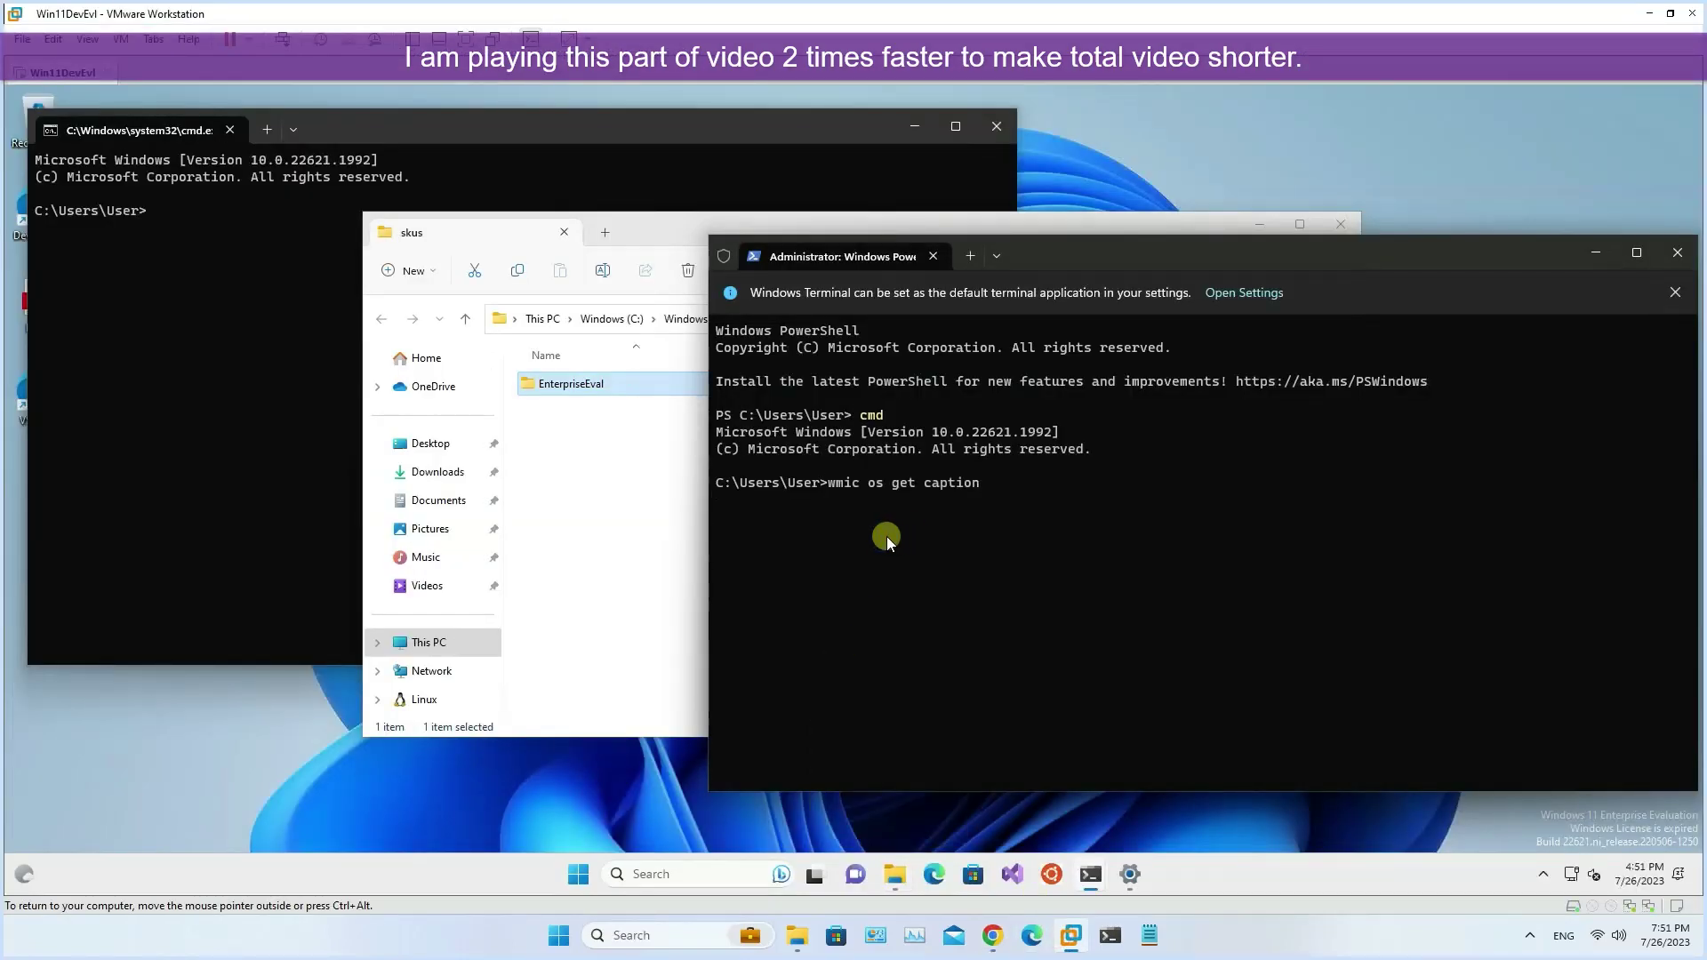
Resize the Chrome window so it fits beside the virtual machine's terminal, and narrow the administrator terminal to uncover the skus folder.
click(992, 935)
double_click(1052, 24)
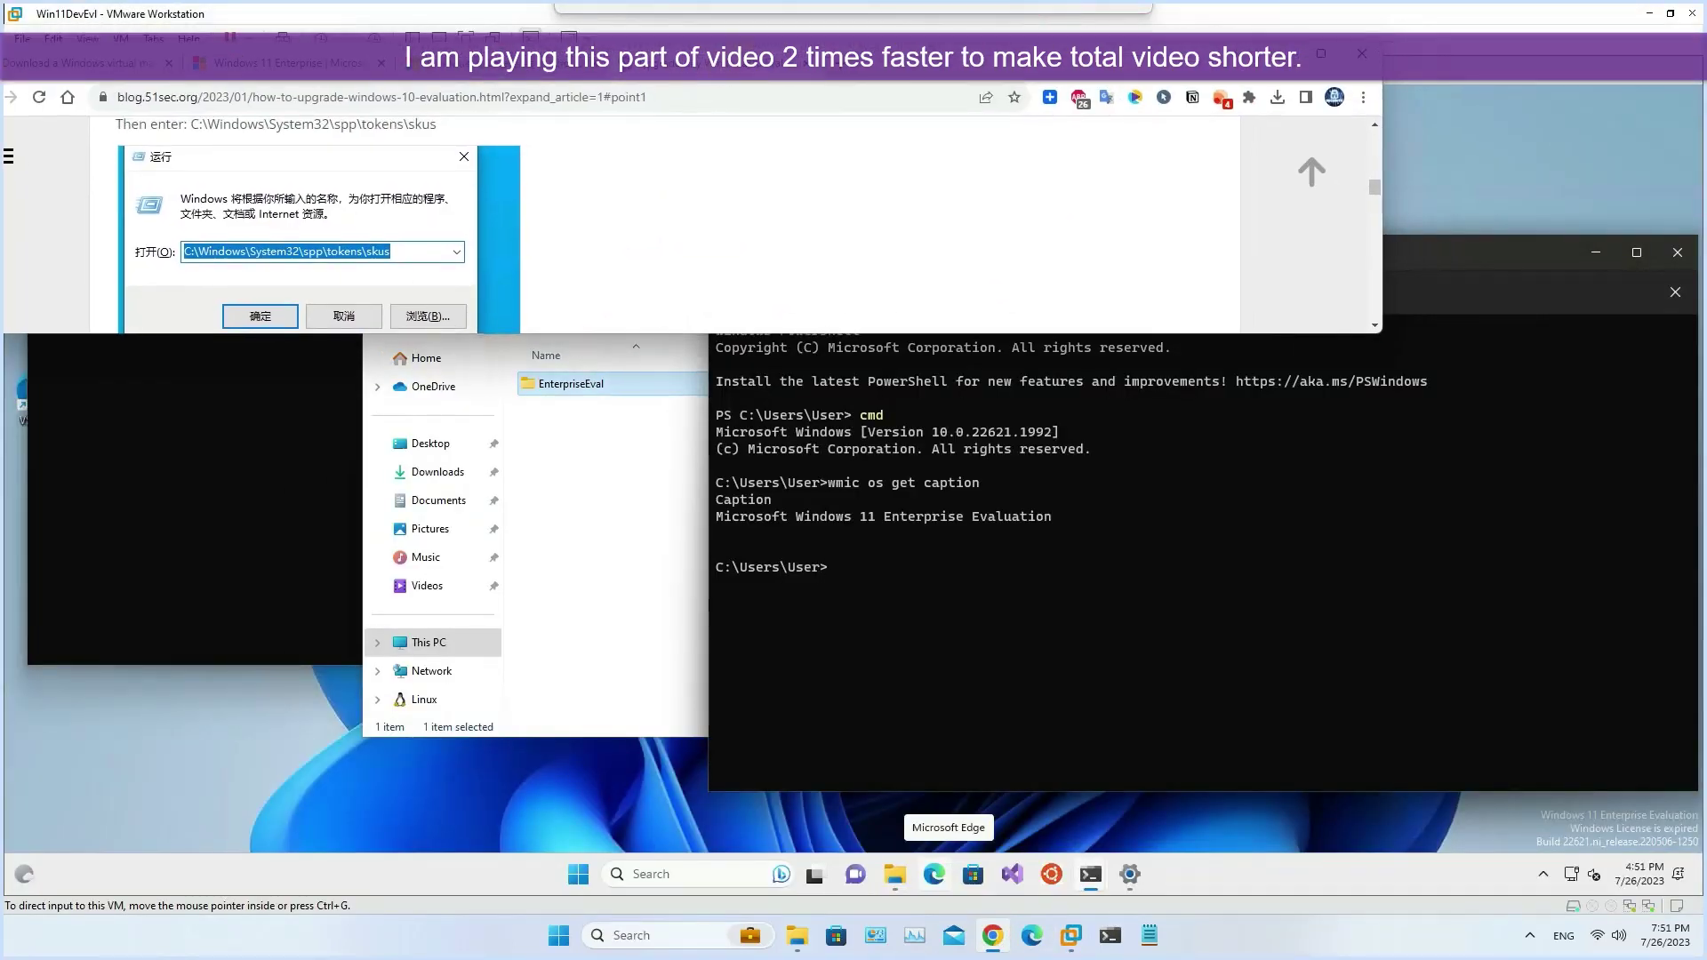
drag(1419, 303, 1076, 912)
click(1167, 478)
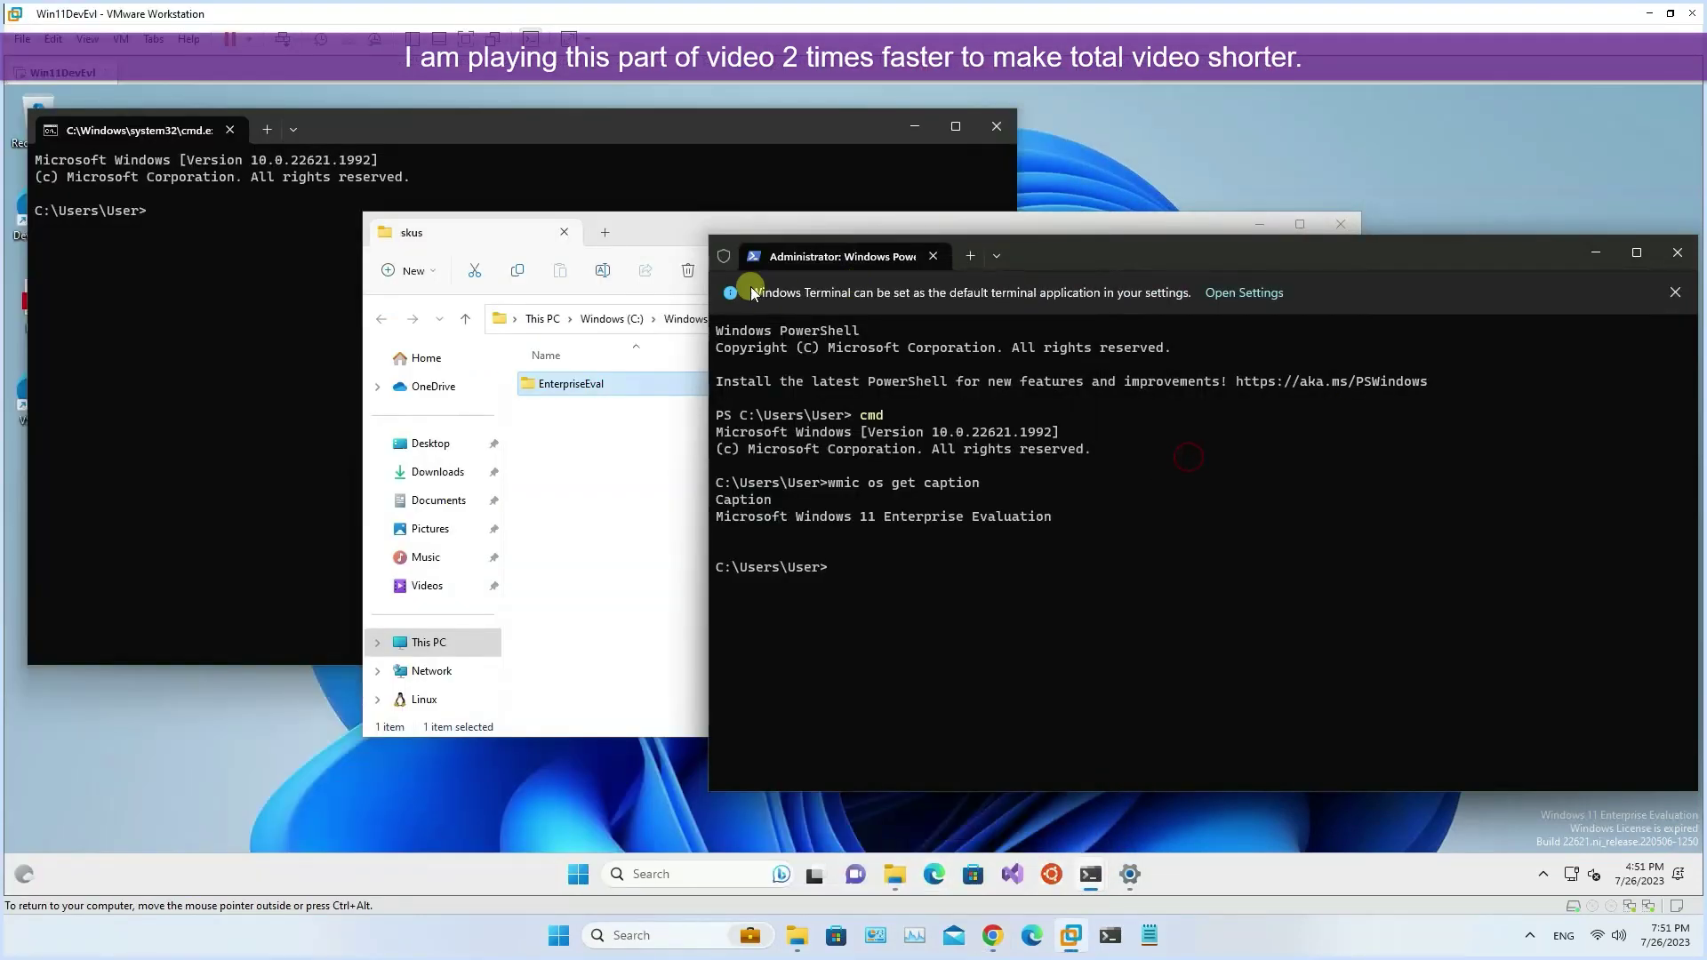
drag(707, 281, 925, 281)
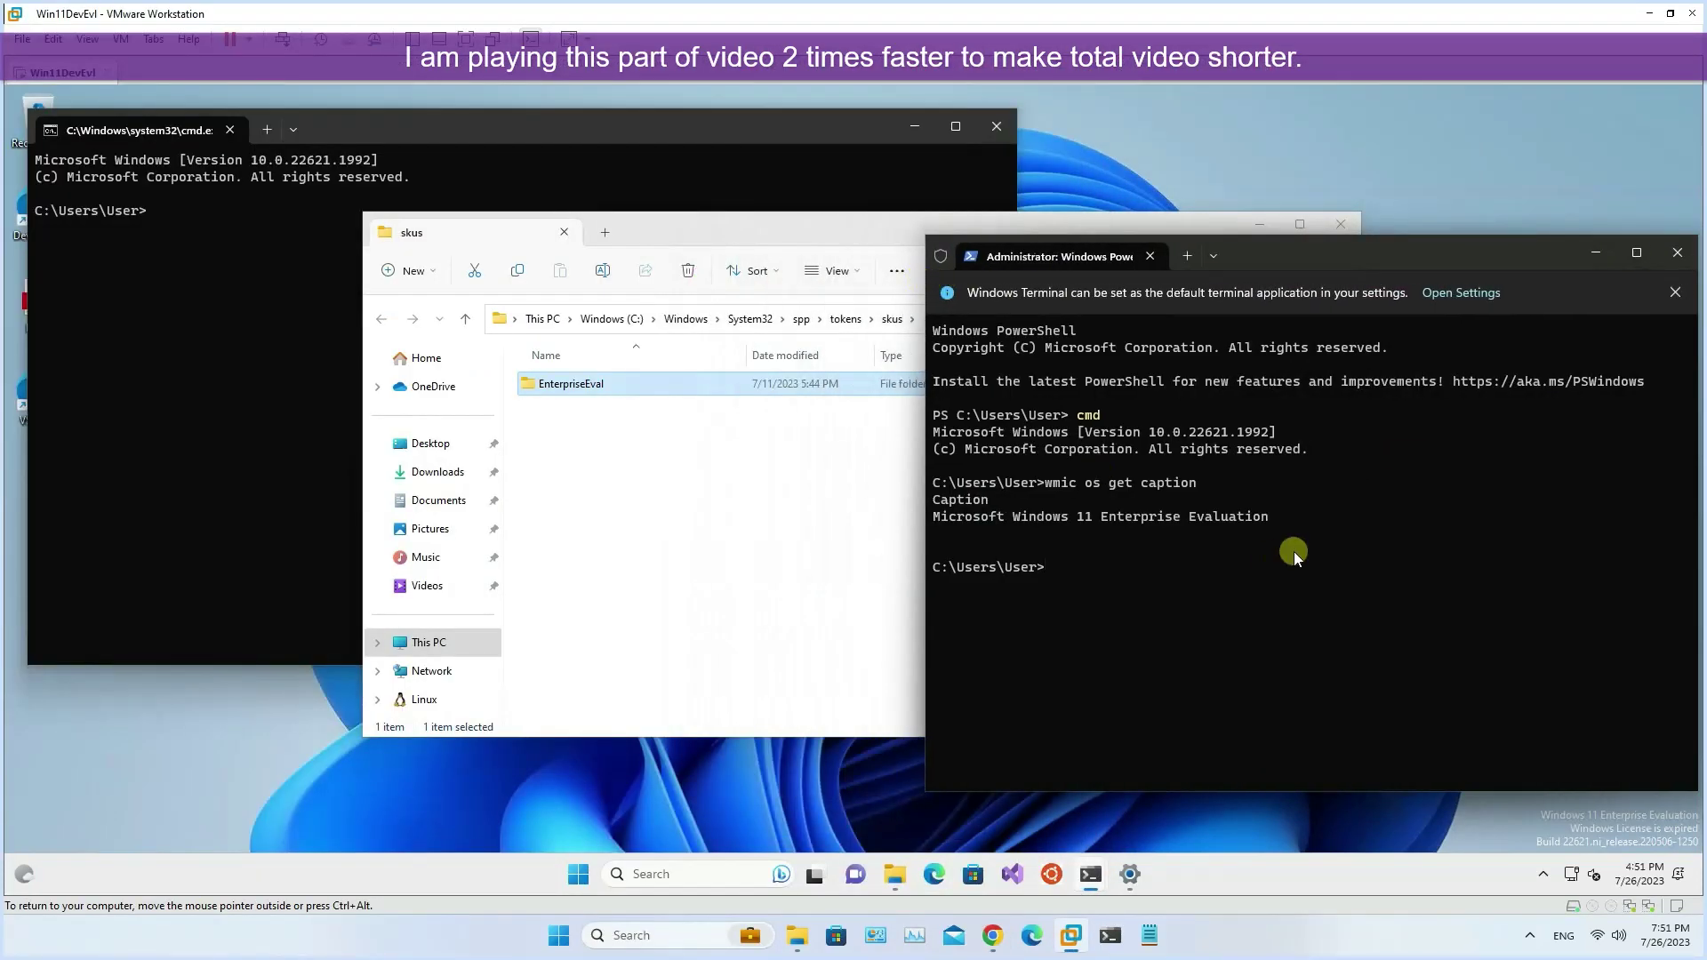
right_click(1182, 518)
Download the new Windows 10 Enterprise SKU files from step 2 of the blog post and open skus-Windows-10.zip.
click(992, 935)
scroll(389, 601, down, 5)
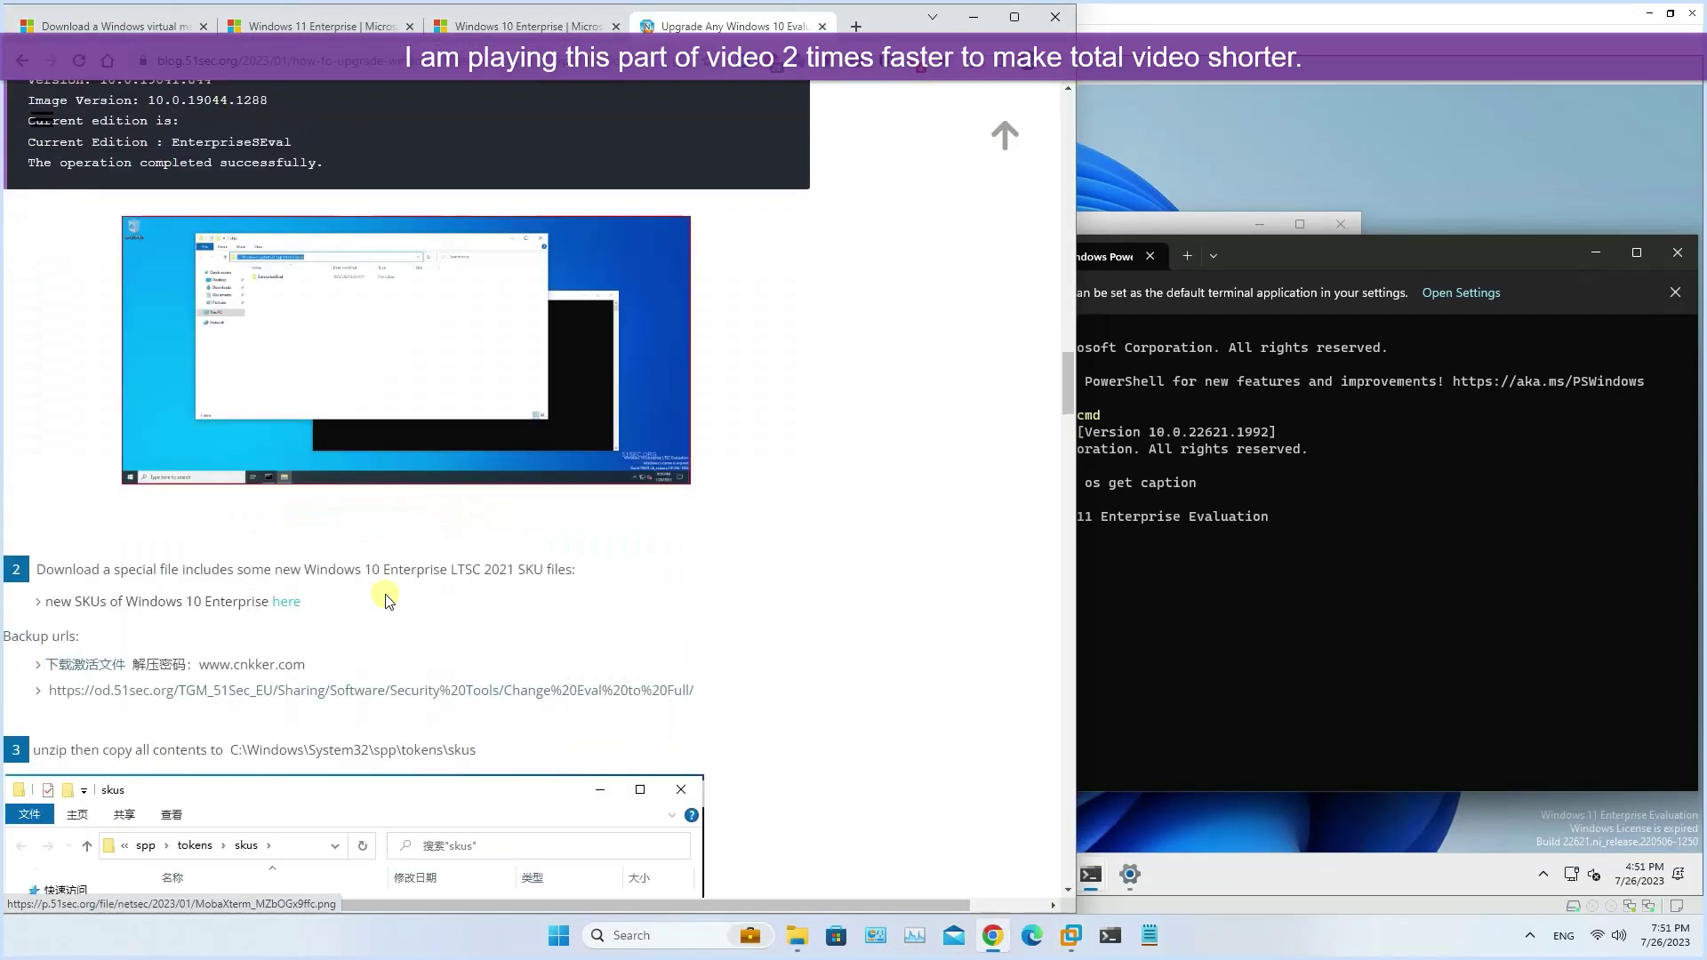
scroll(388, 601, down, 2)
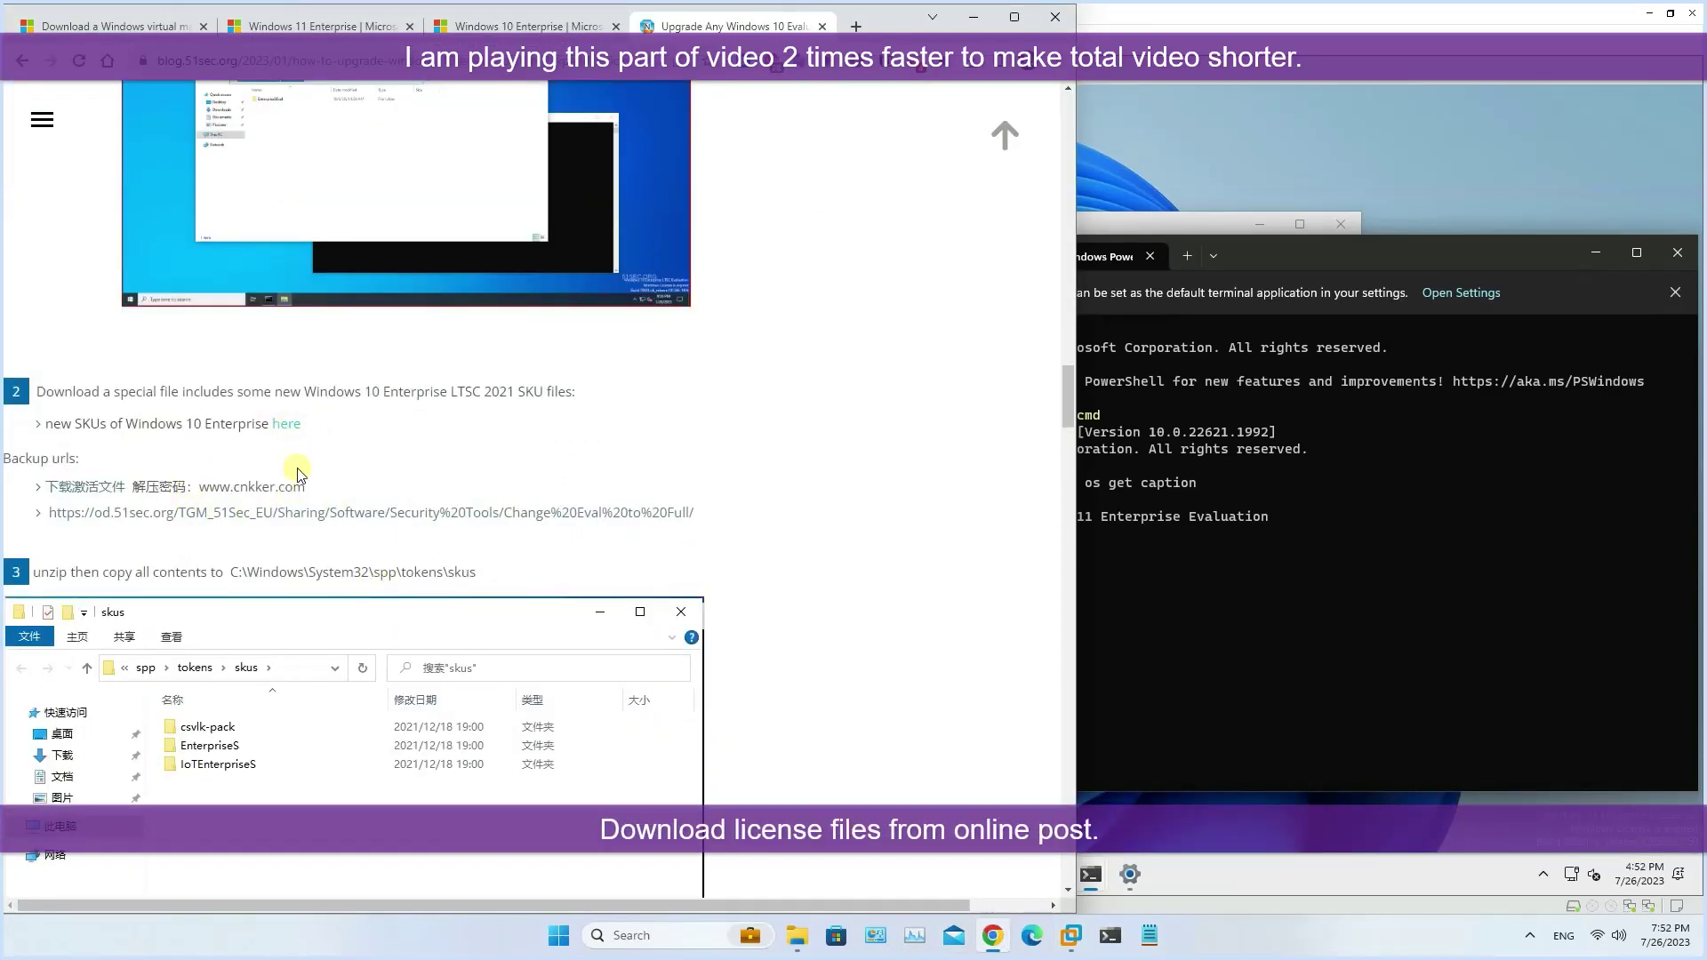
click(972, 72)
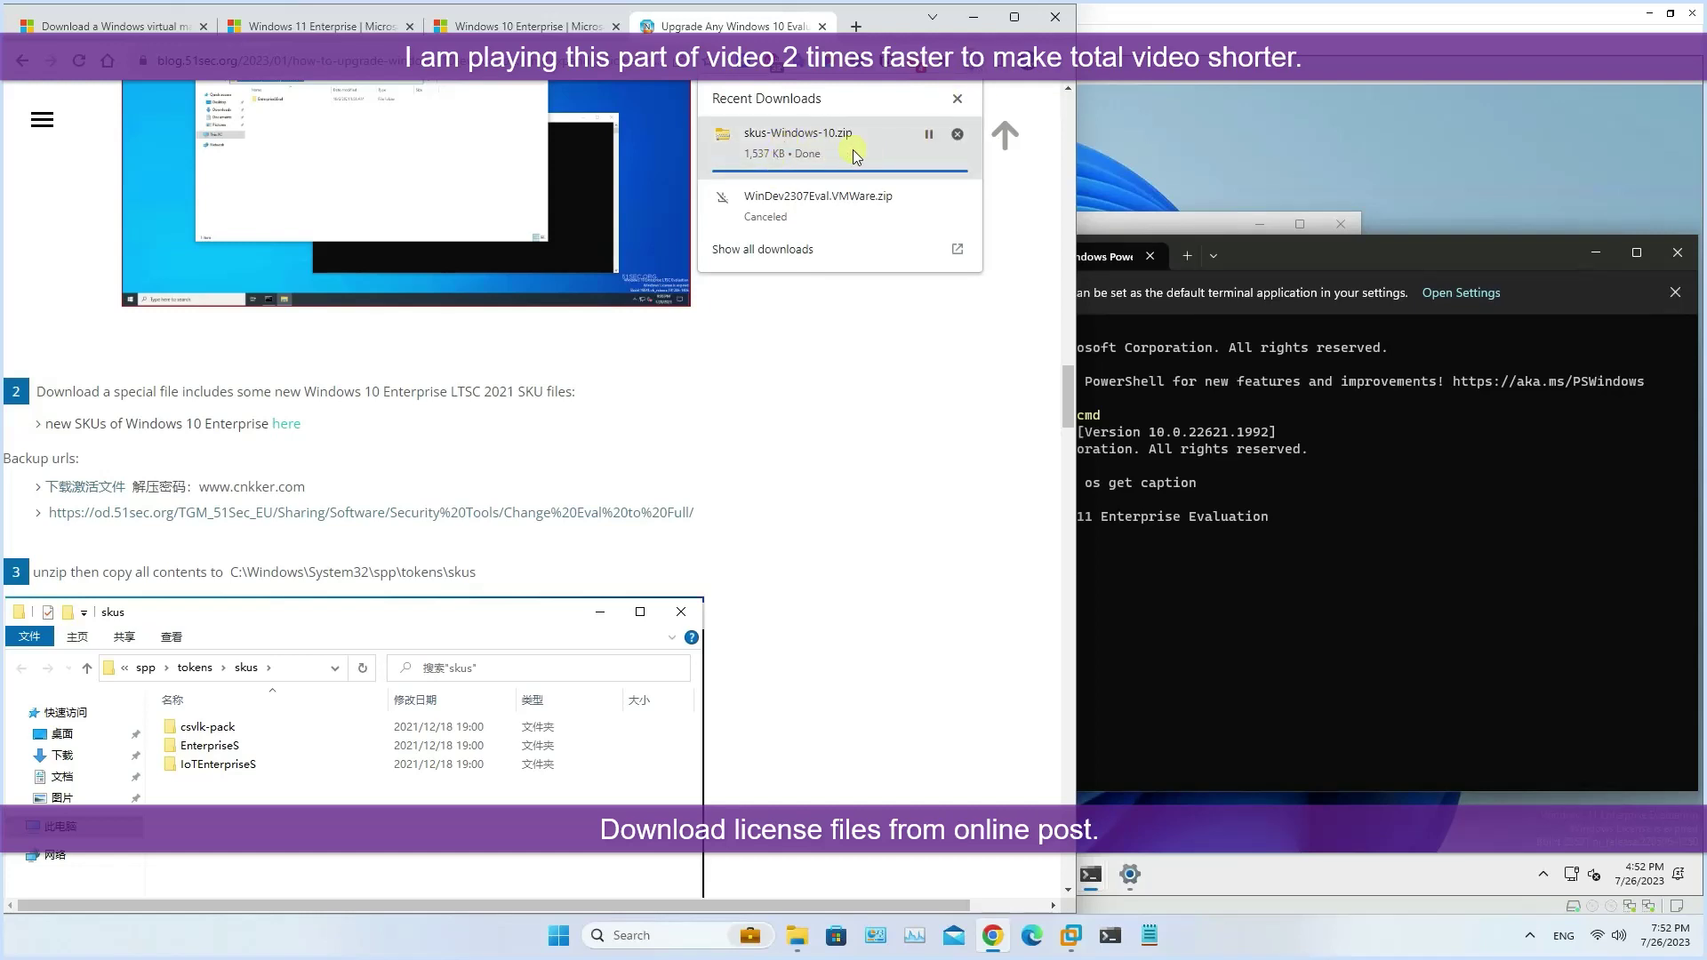
click(794, 147)
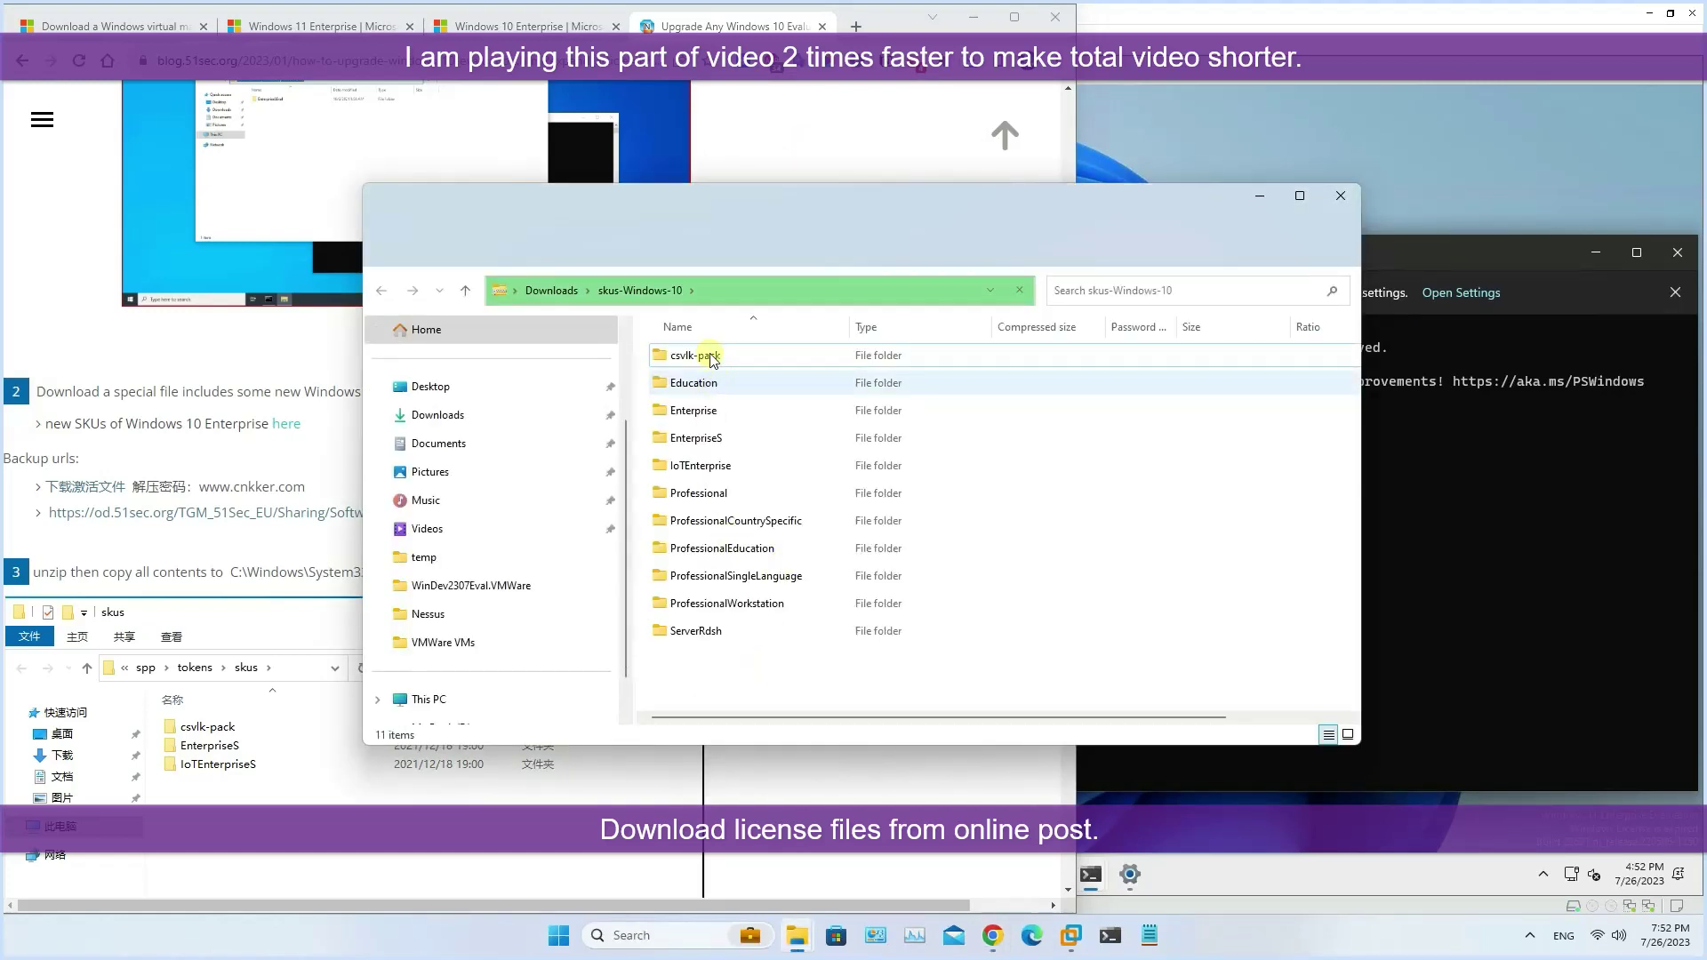
Copy all folders in the archive, from csvlk-pack through ServerRdsh, and minimize the archive window.
click(722, 630)
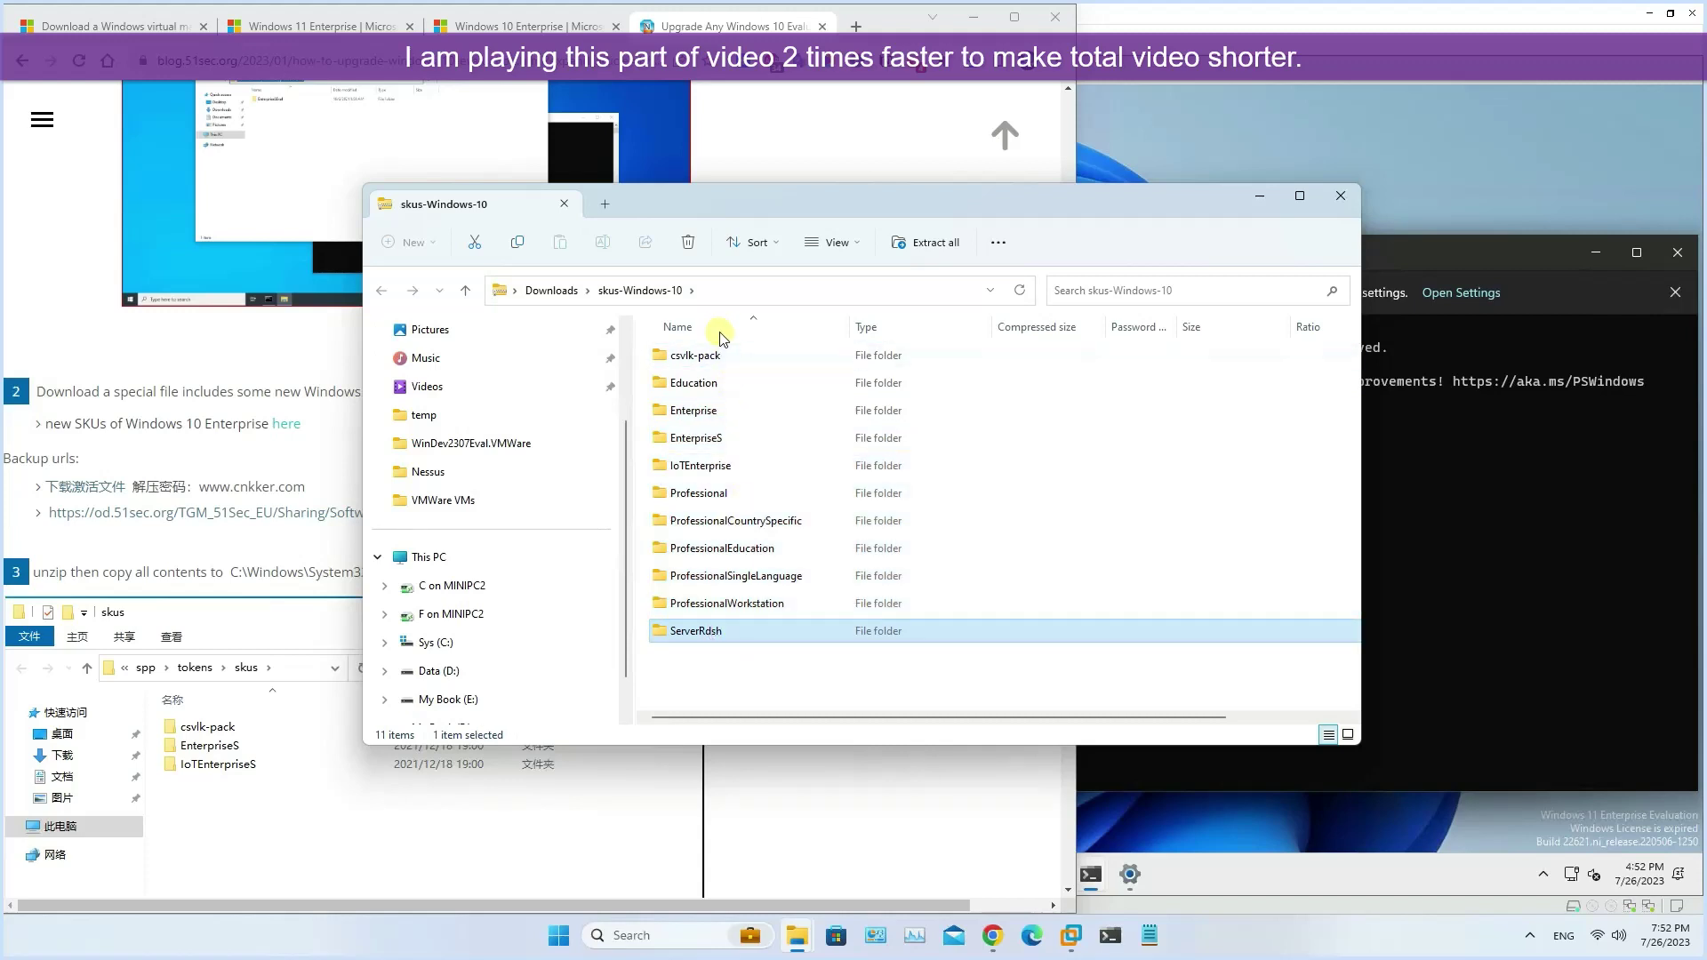
shift+click(709, 353)
right_click(717, 355)
click(1260, 195)
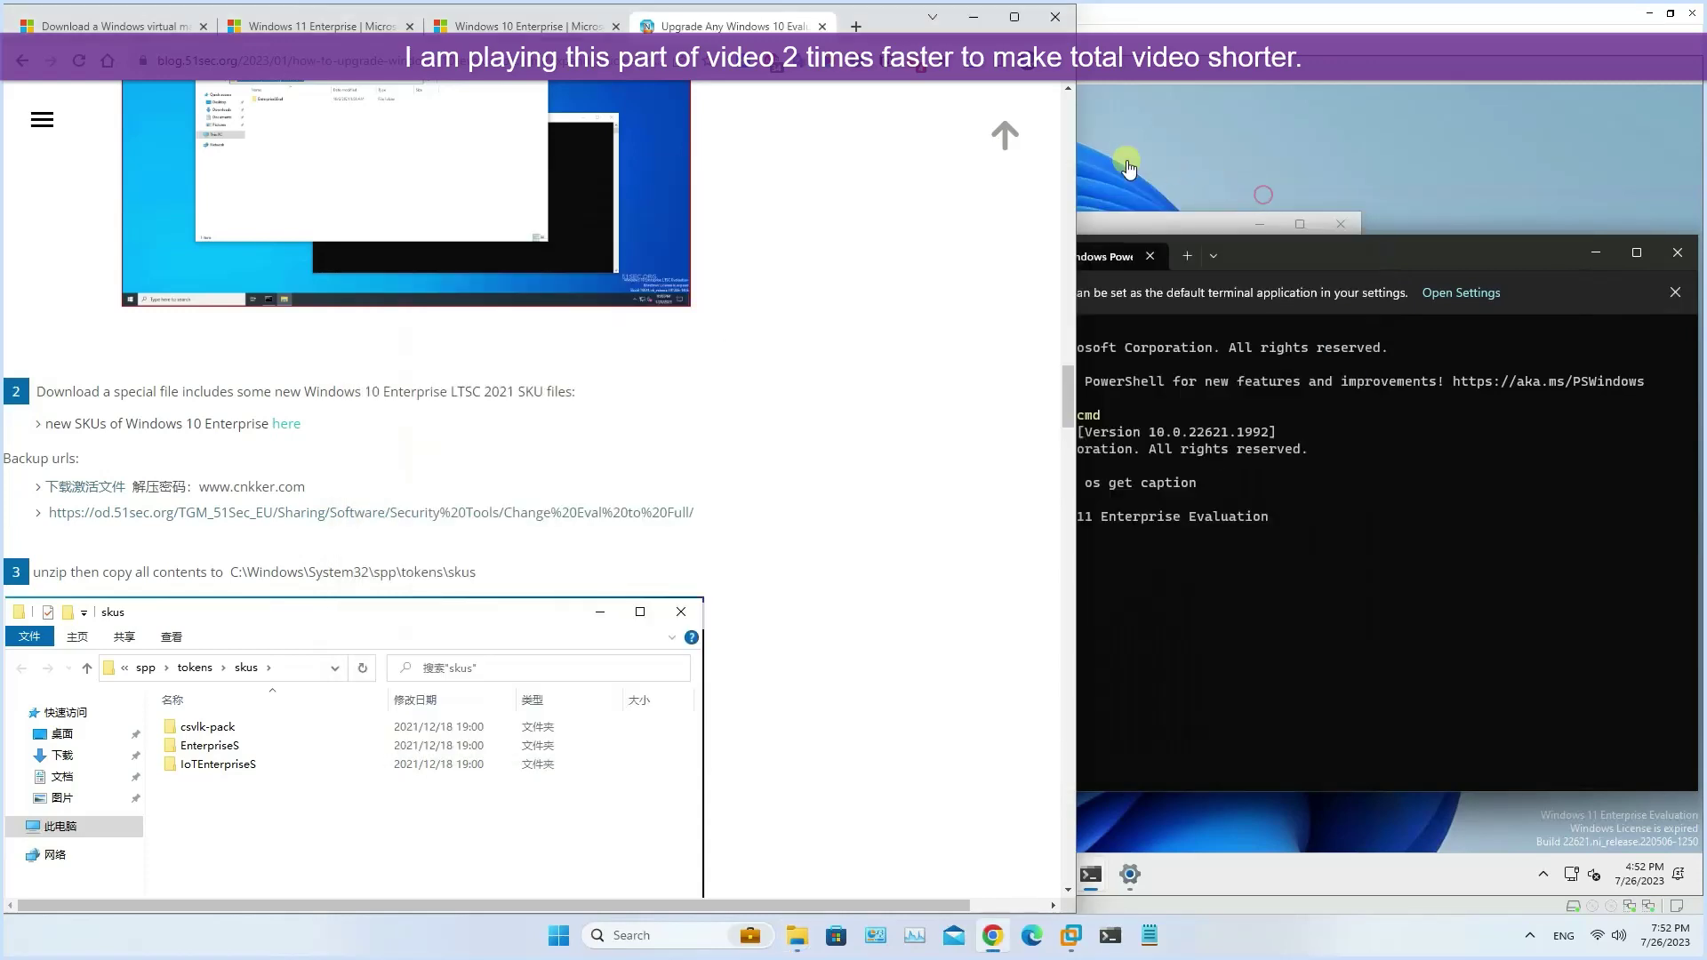
Minimize the virtual machine's plain command prompt, create a folder named lic on its desktop, and open it.
click(1122, 162)
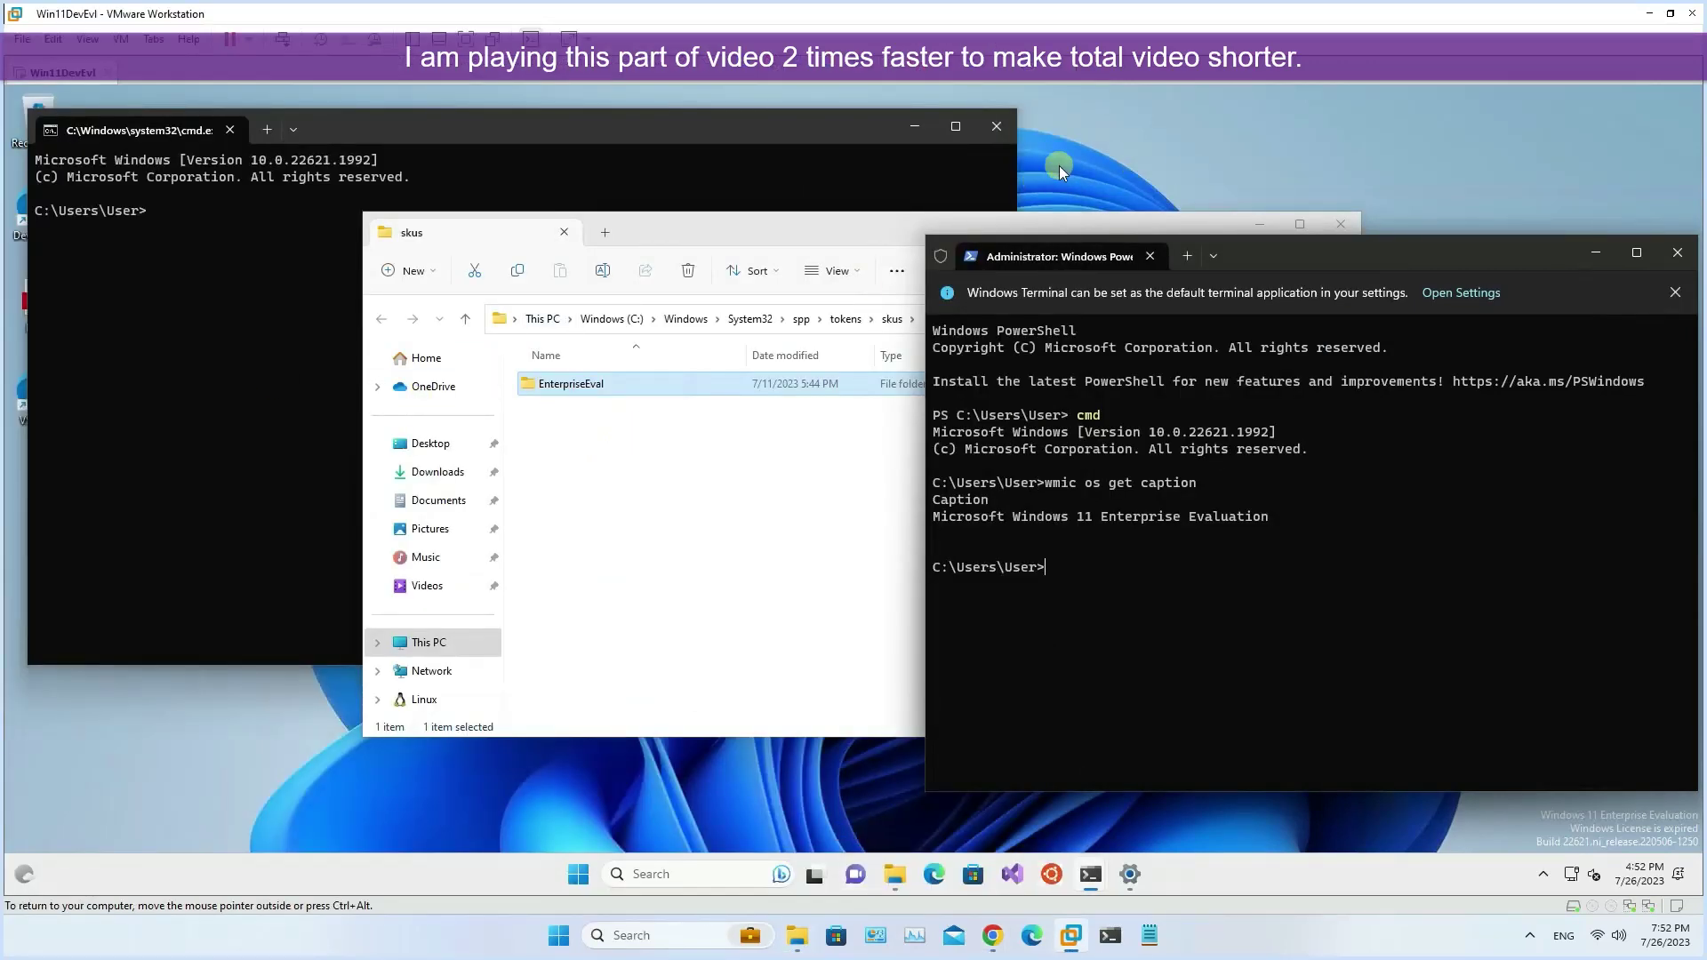
click(914, 126)
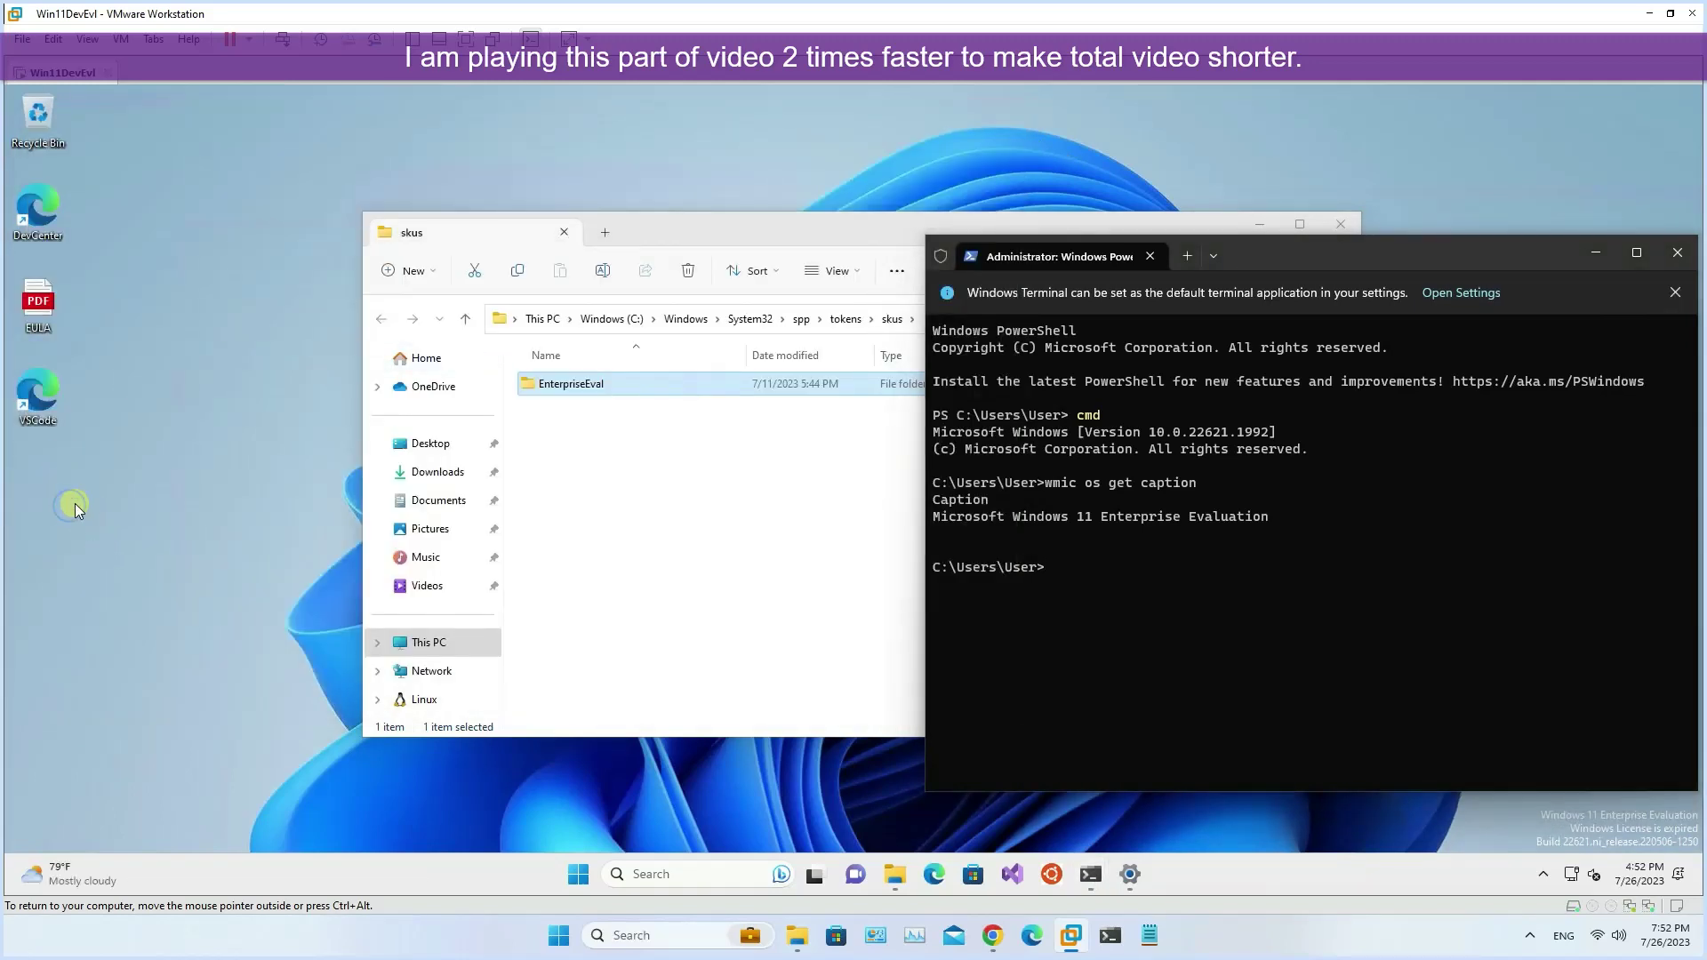
right_click(75, 503)
mouse_move(190, 612)
click(258, 617)
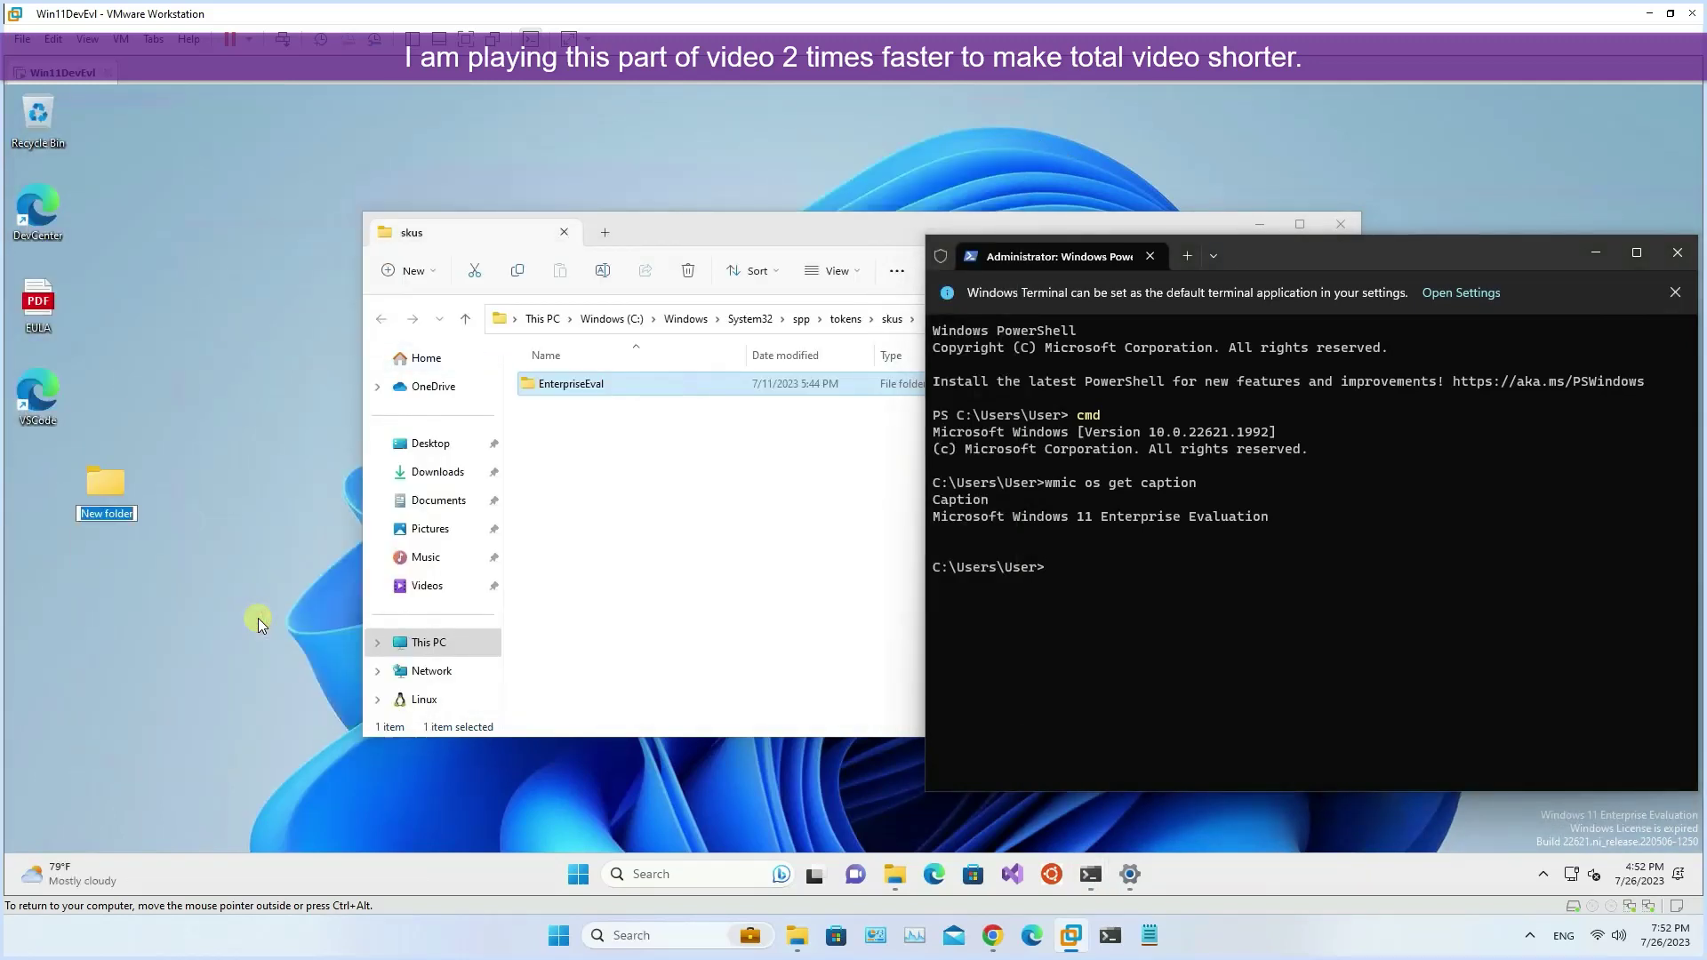
text(lic)
key(Return)
key(Return)
Try to paste the copied SKU folders into the virtual machine's lic folder.
right_click(811, 489)
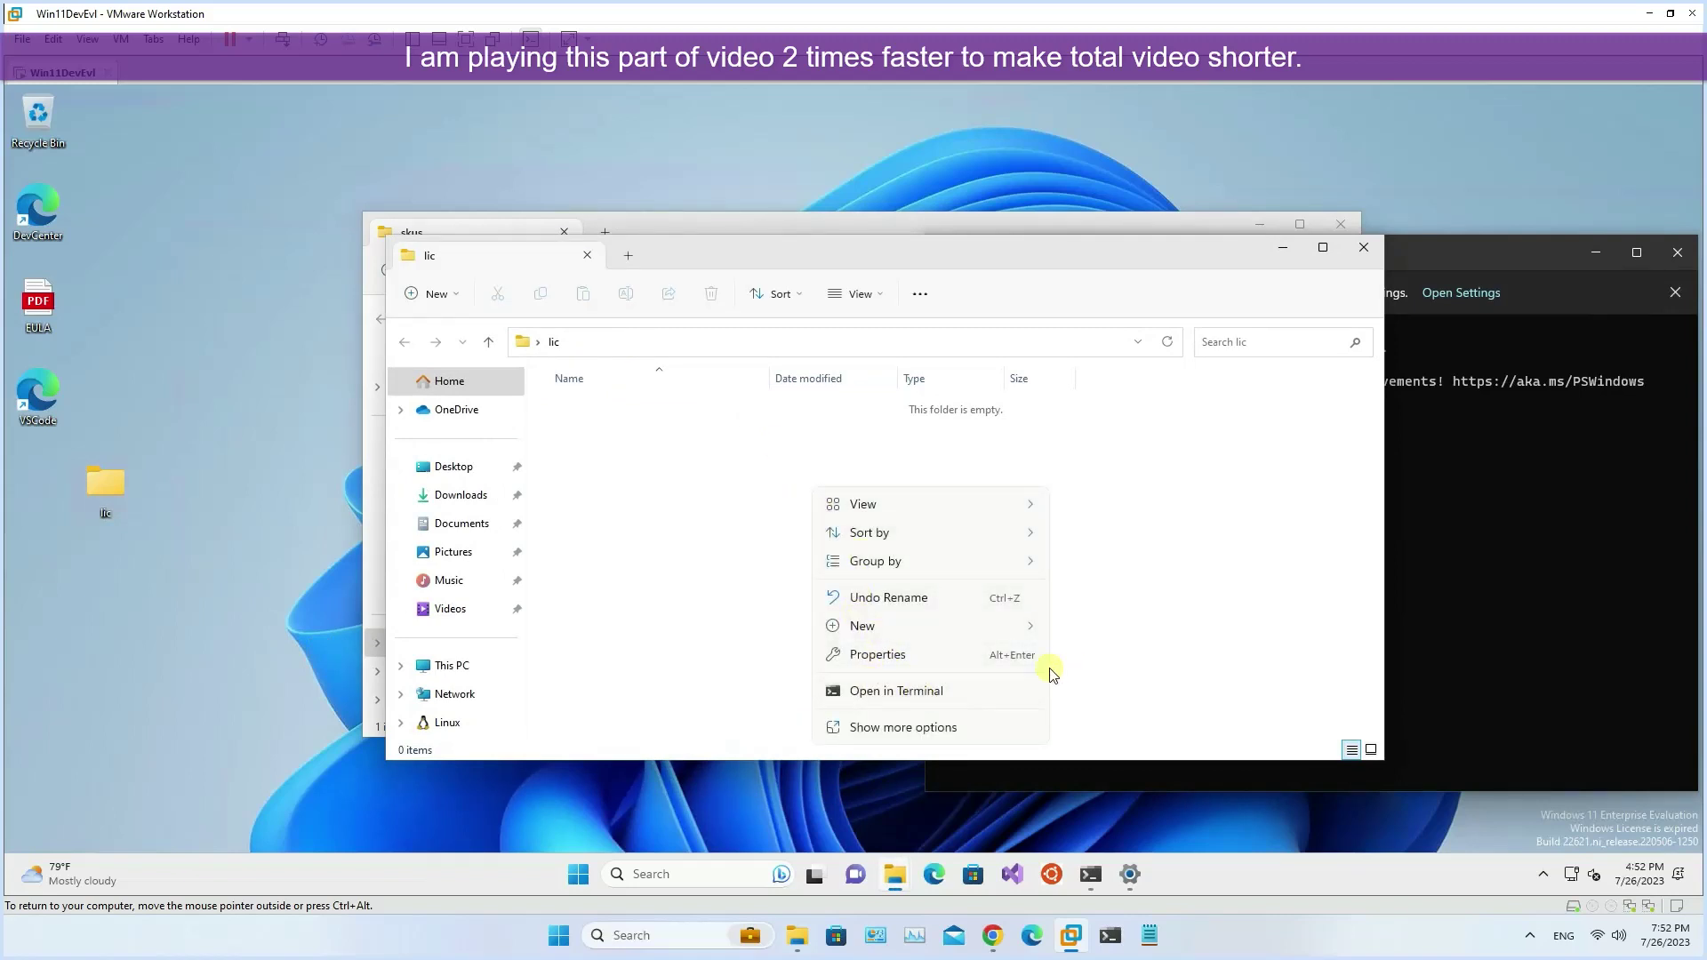
right_click(1104, 539)
click(796, 496)
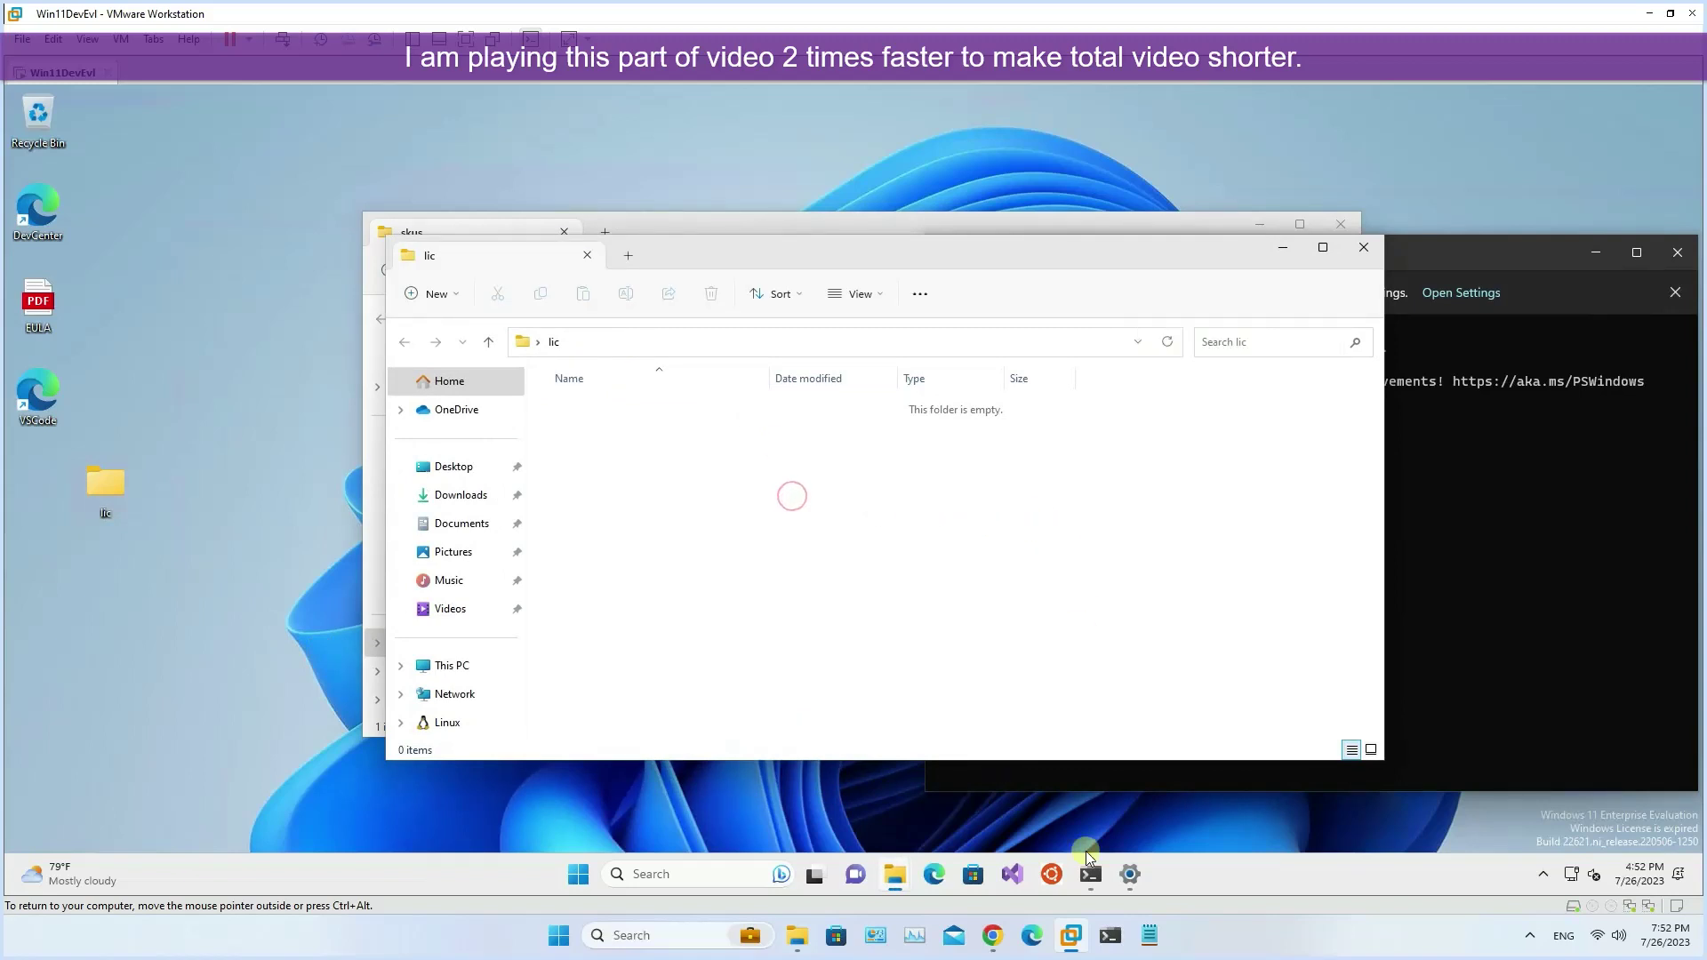
Bring up the host's skus-Windows-10 archive window and minimize VMware Workstation and Chrome behind it.
click(895, 874)
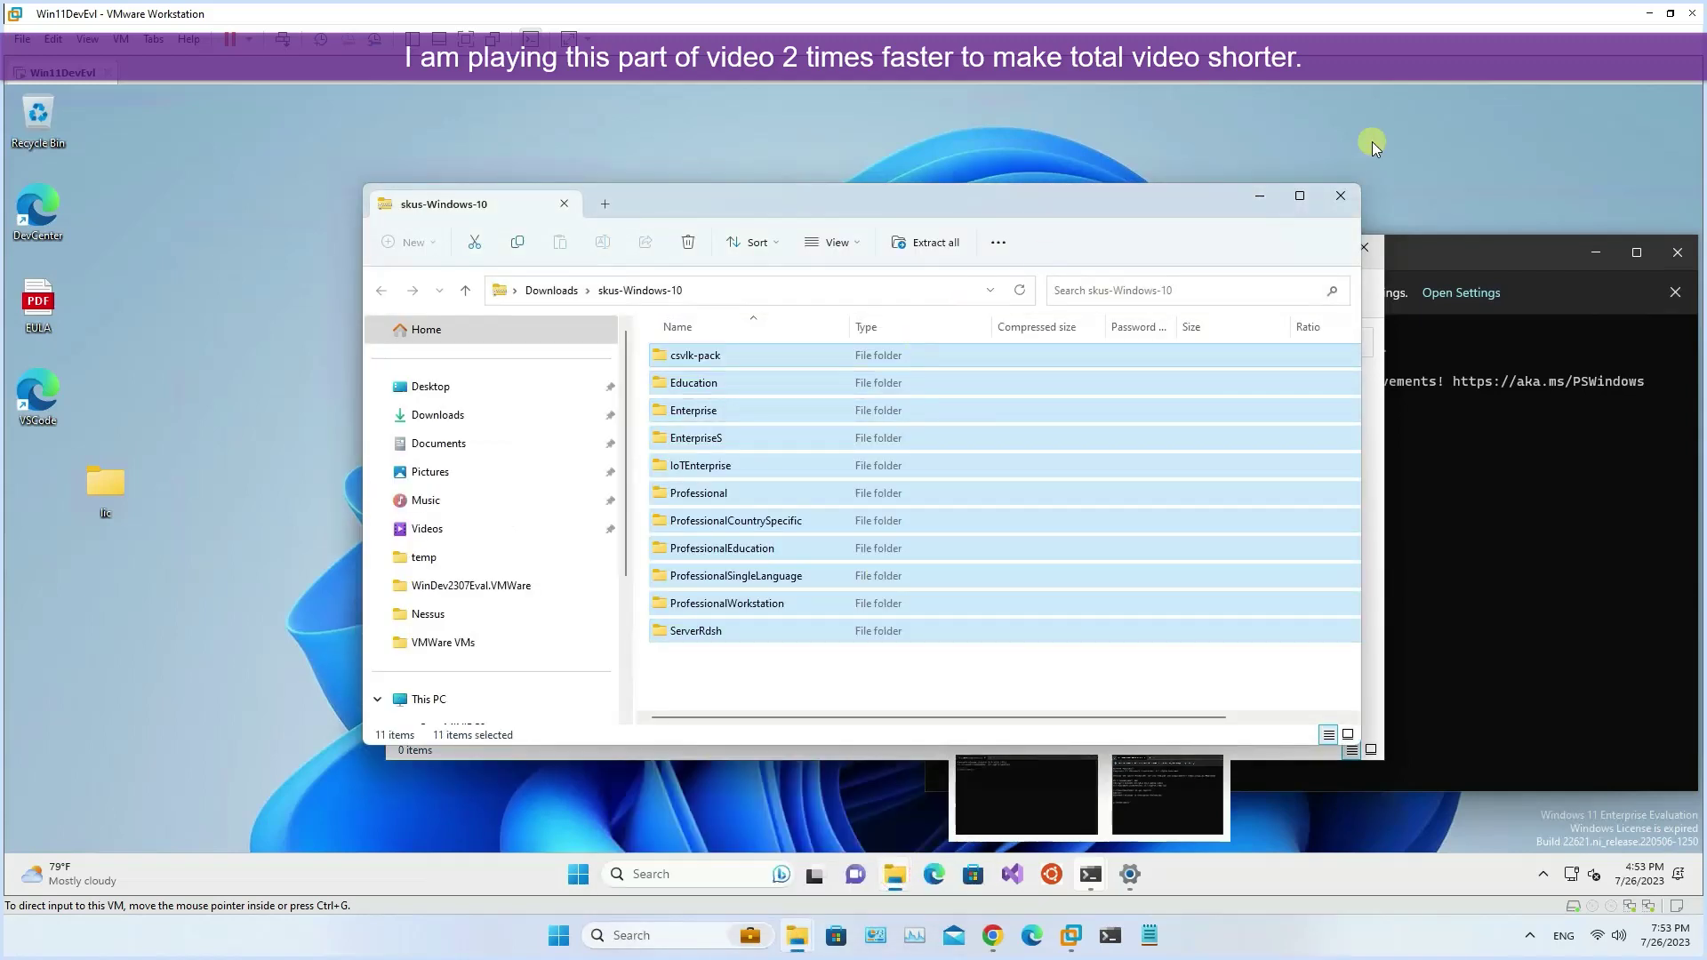
click(1646, 13)
click(1603, 16)
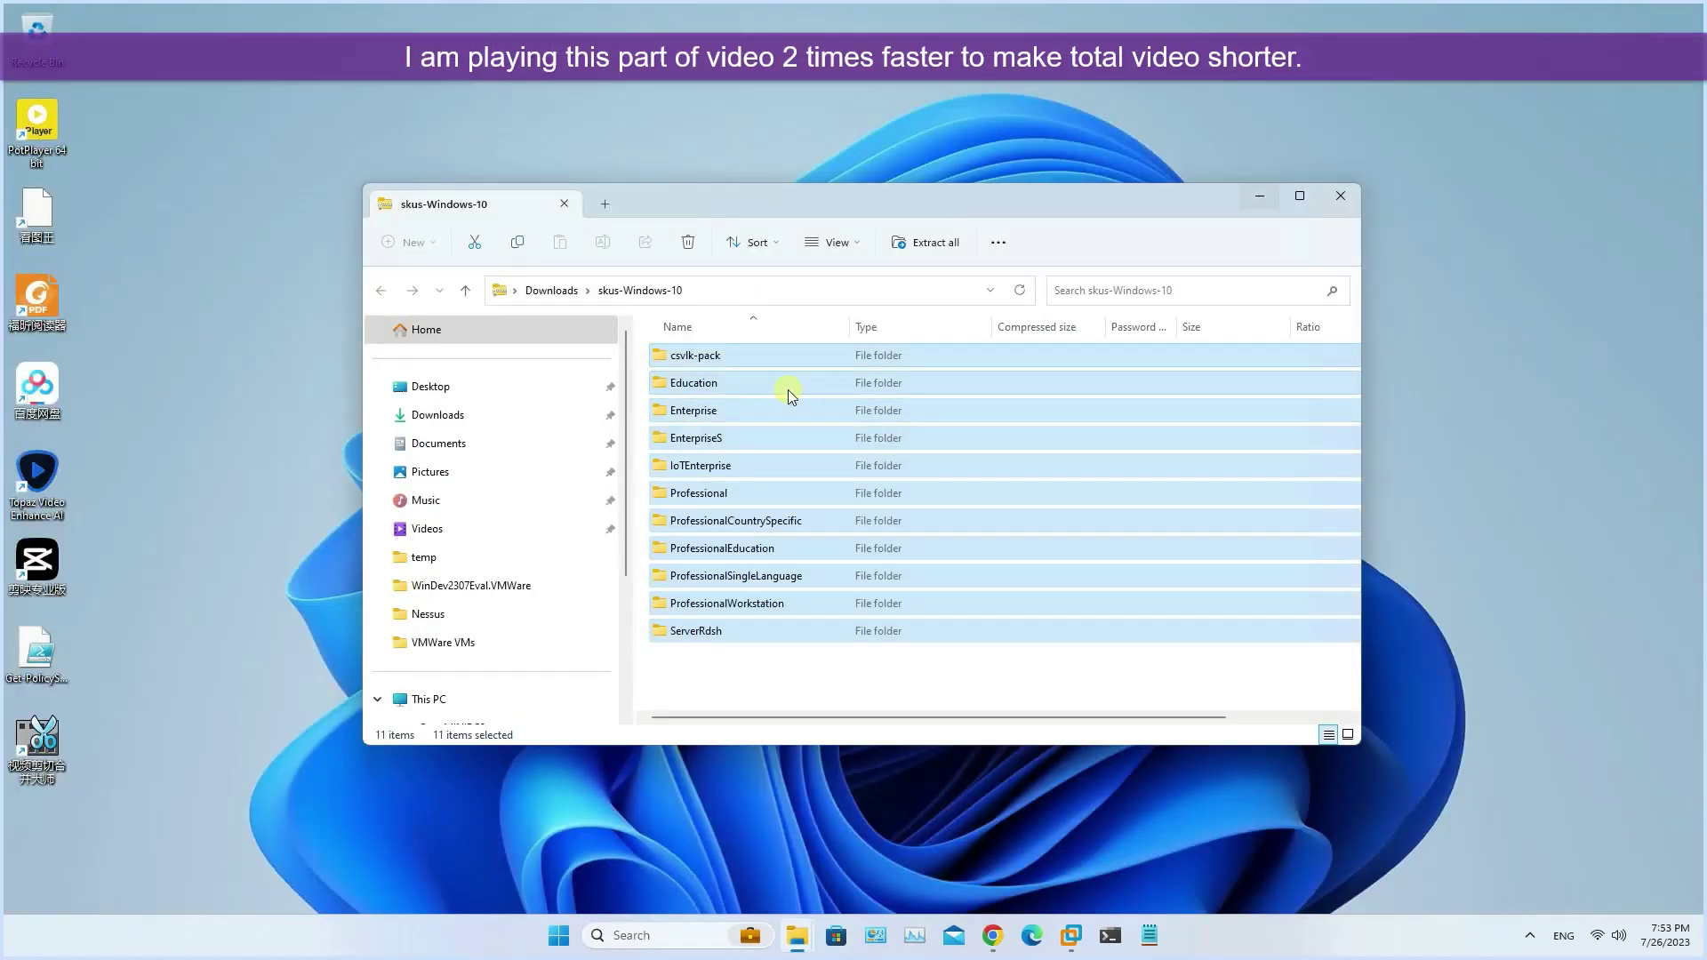
Create a folder named lic on the host desktop, open it, and place its window beside the skus-Windows-10 archive window.
right_click(187, 178)
mouse_move(239, 333)
click(400, 336)
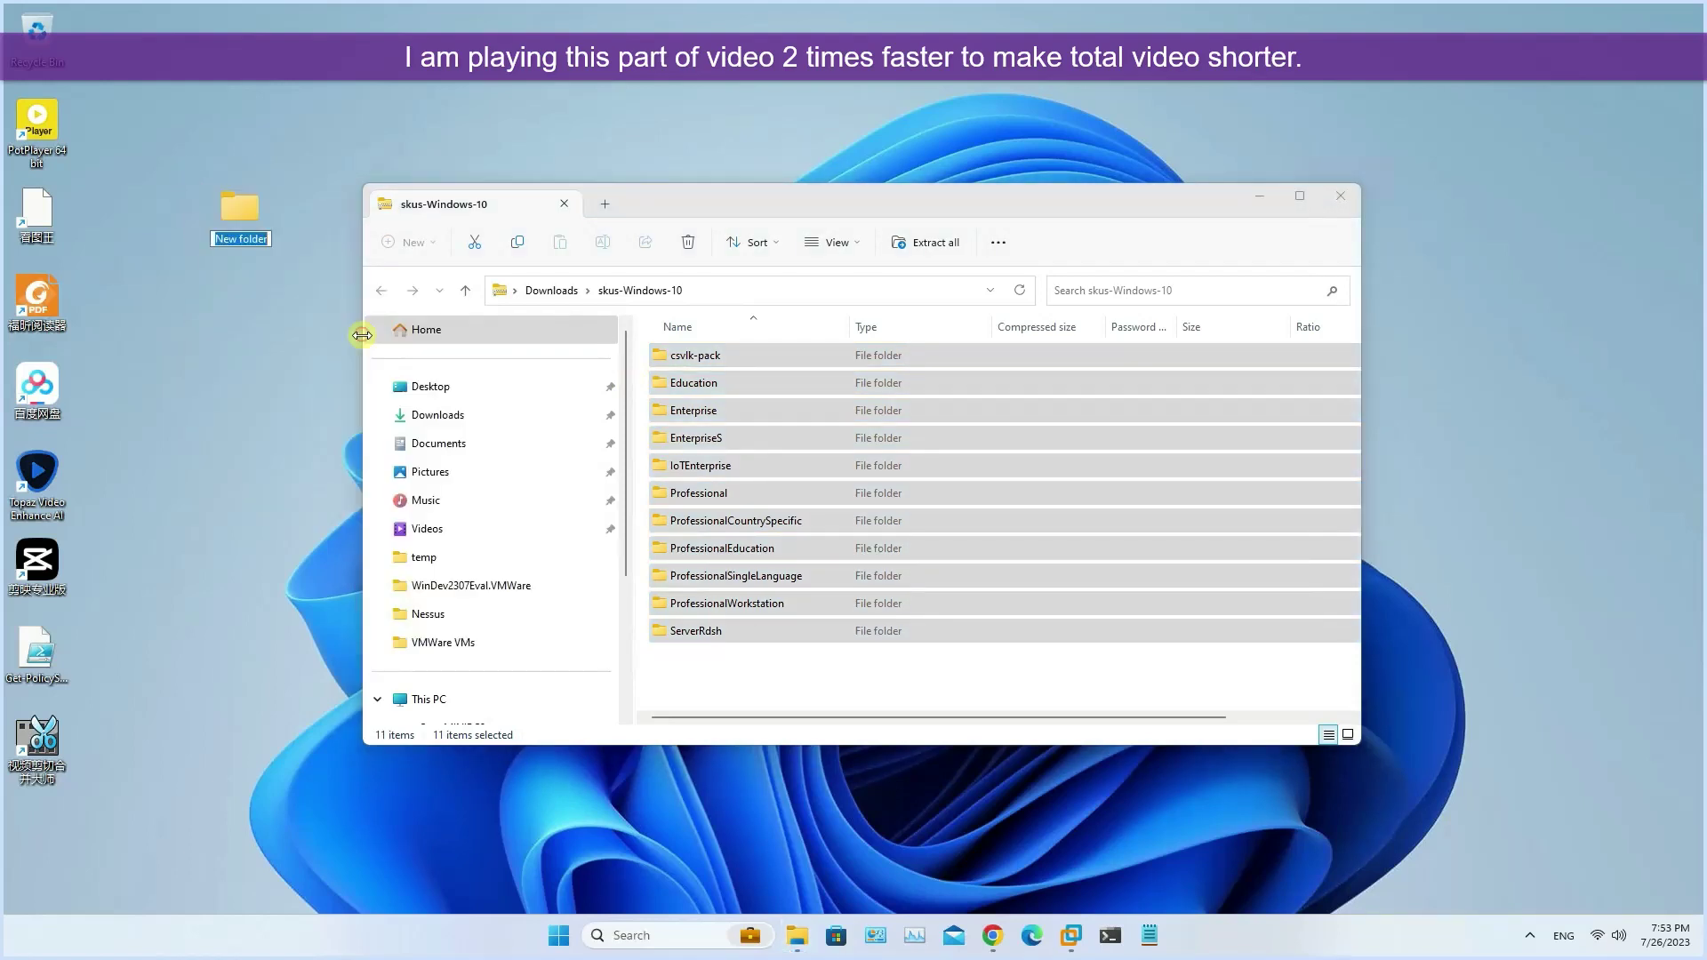
text(lic)
key(Return)
double_click(240, 209)
drag(976, 203, 617, 217)
drag(1101, 206, 1429, 205)
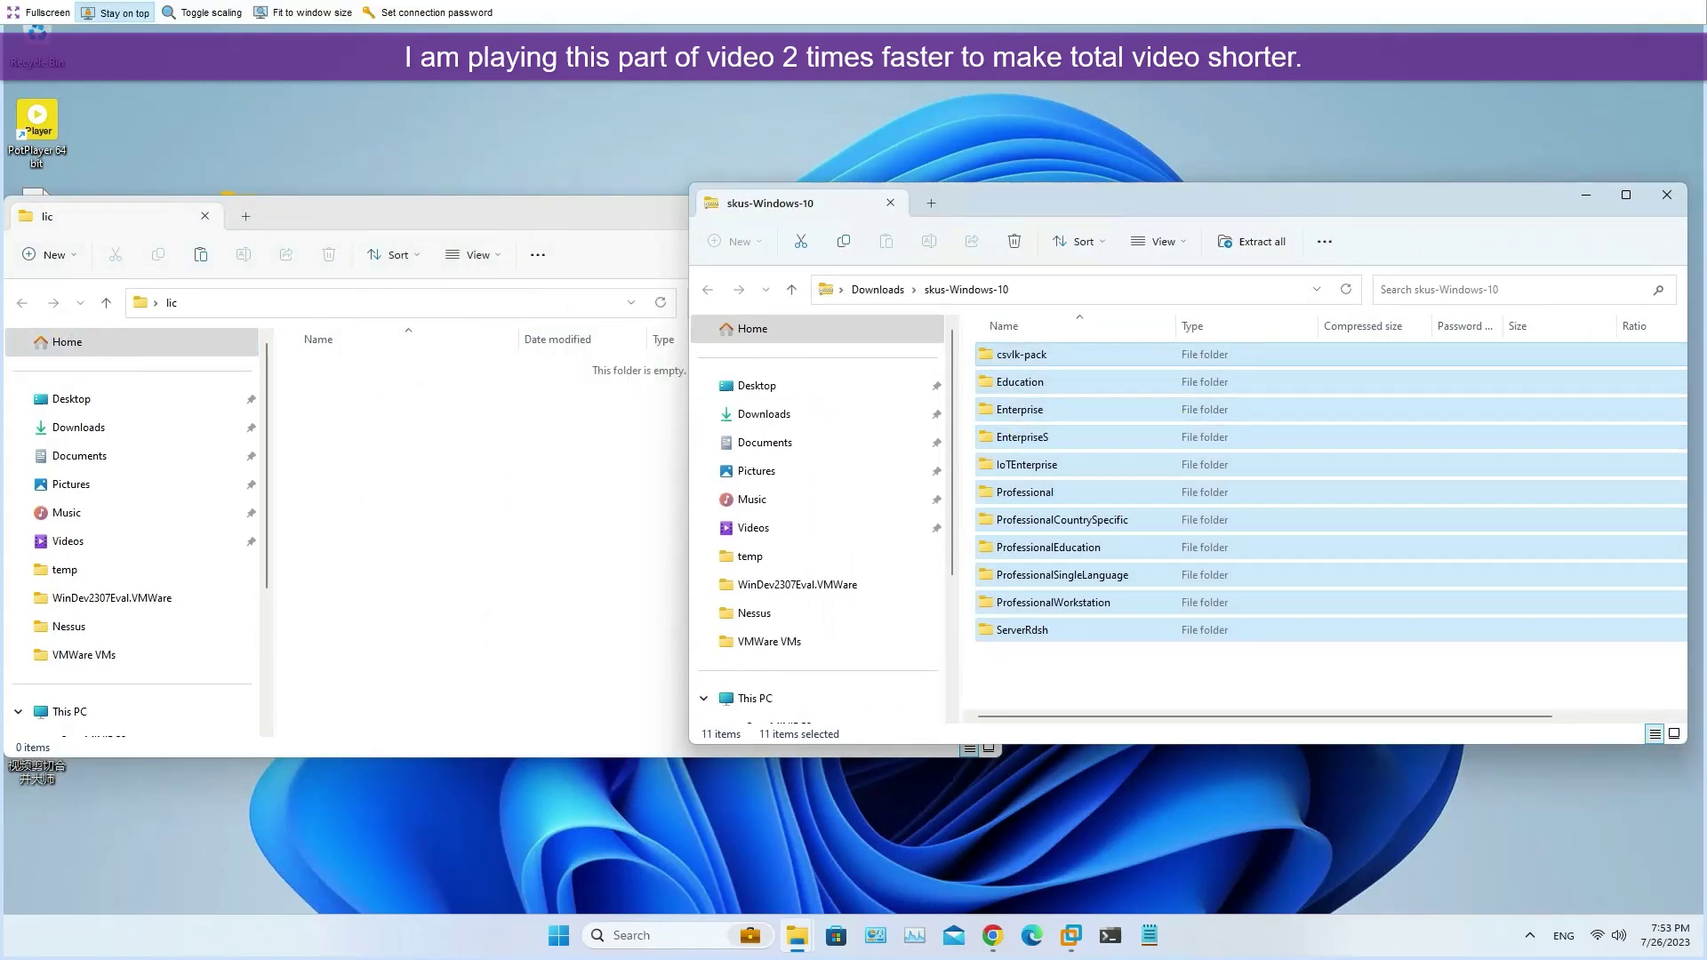
Extract the csvlk-pack, EnterpriseS and IoTEnterprise folders from the skus-Windows-10 archive into the host's lic folder.
click(1081, 357)
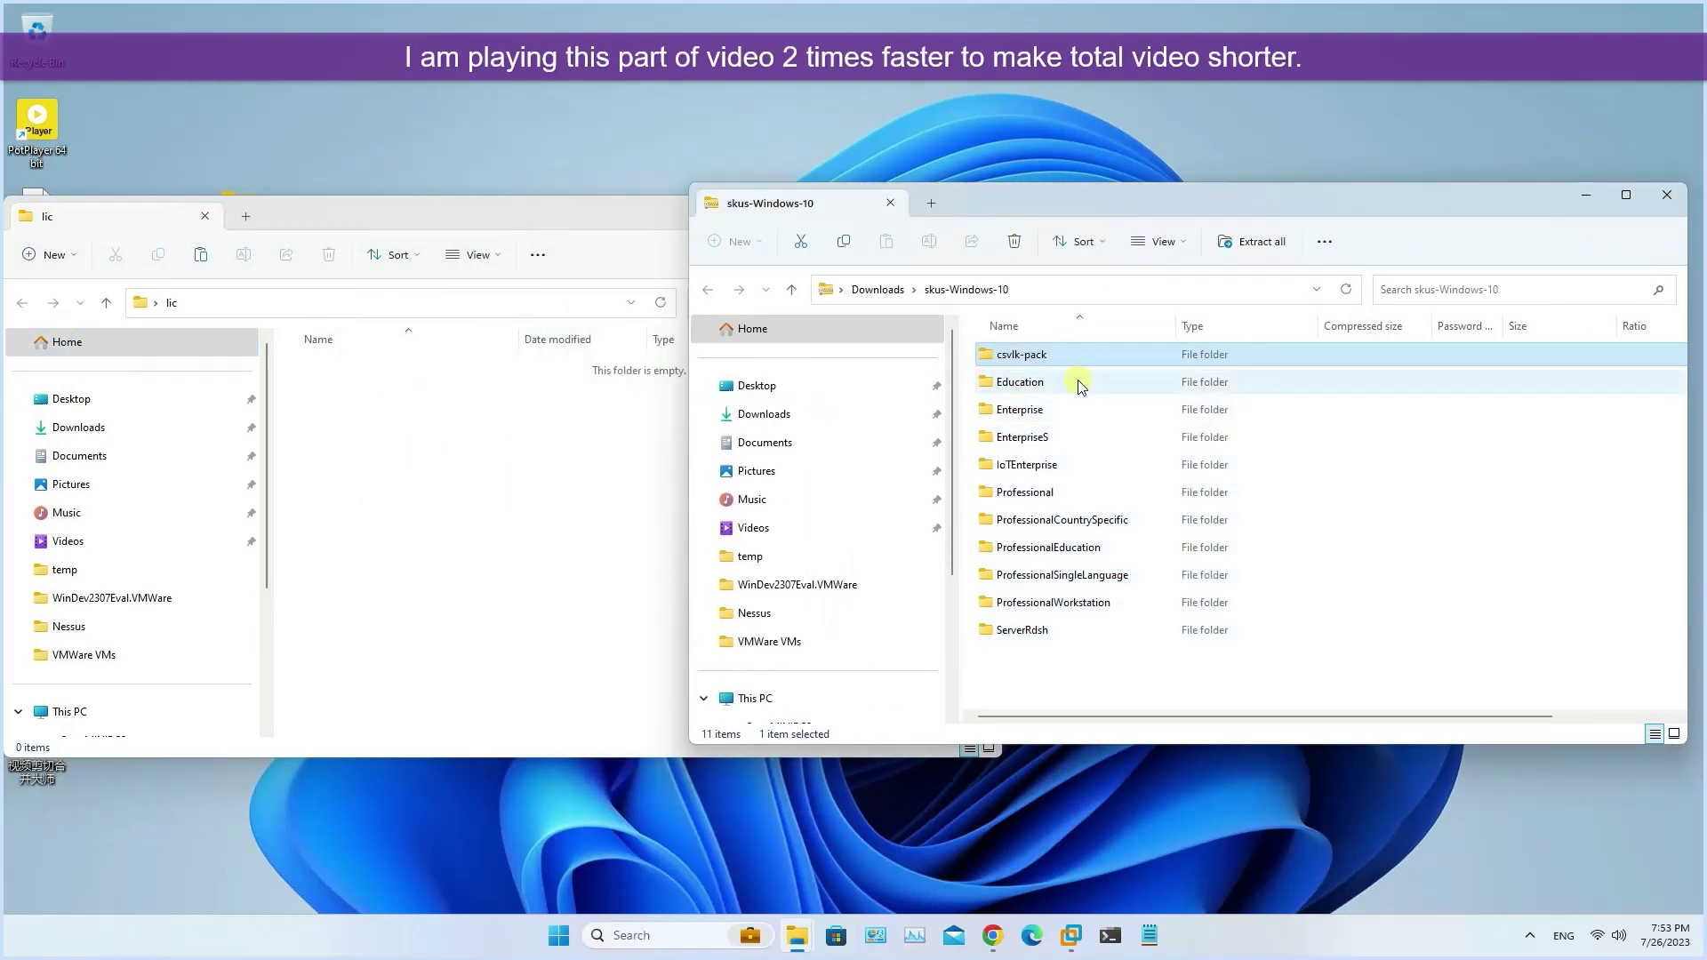
ctrl+click(1078, 439)
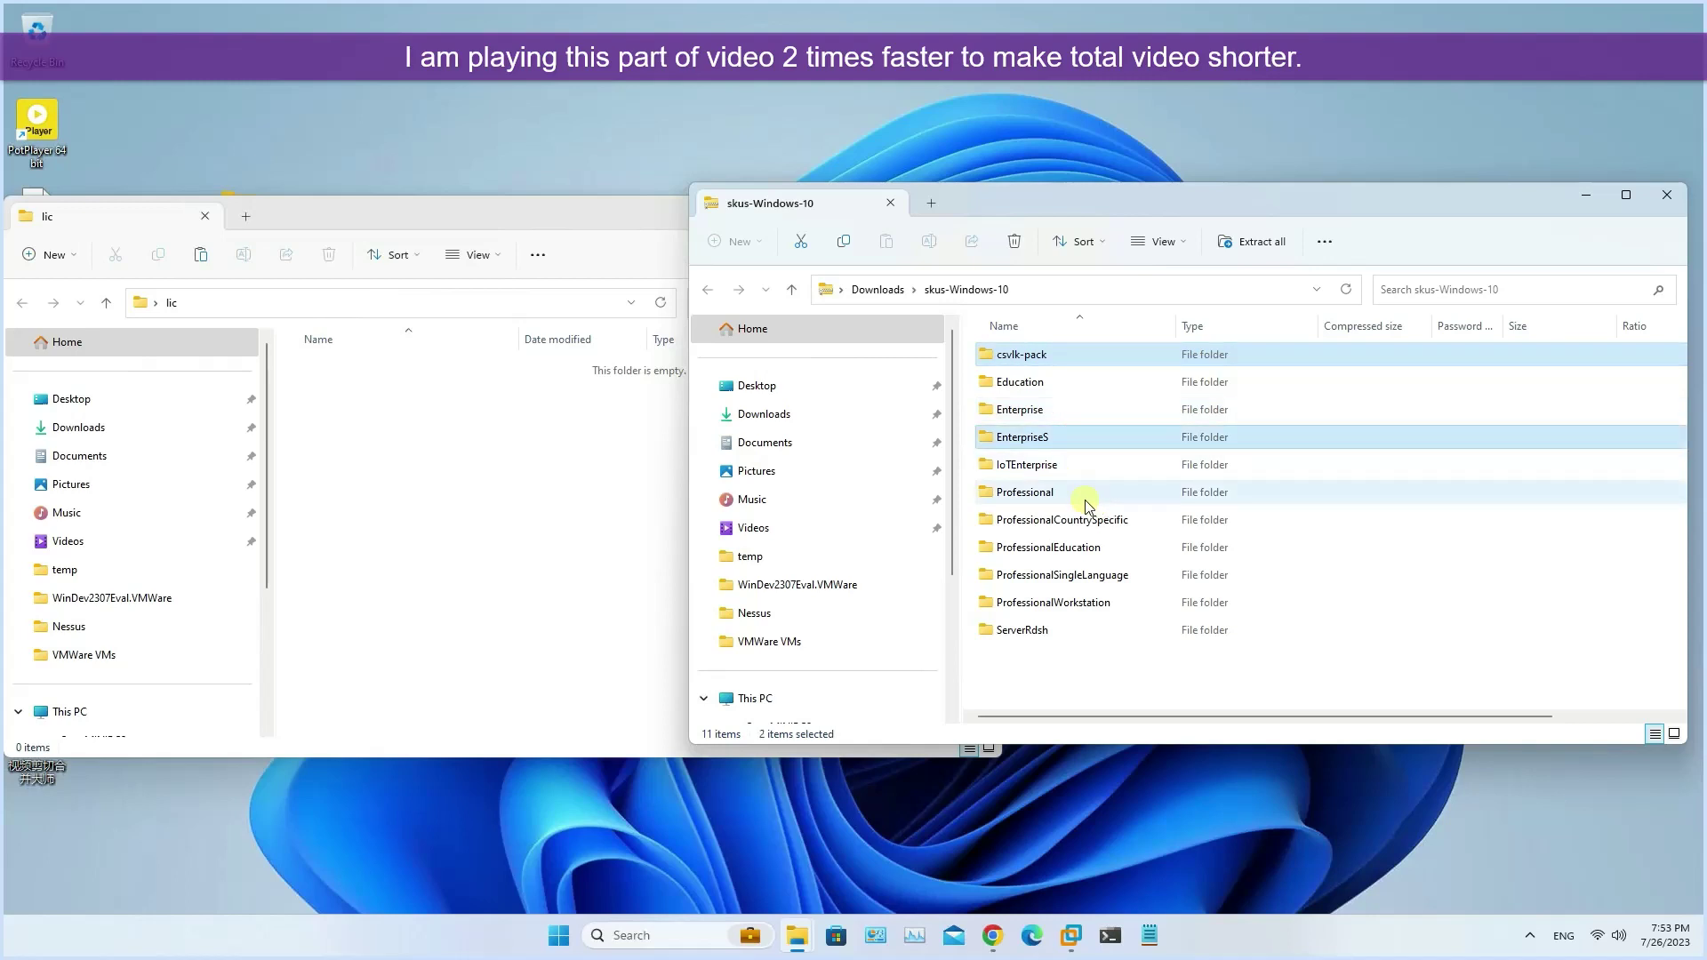
ctrl+click(1077, 464)
drag(1097, 439, 415, 400)
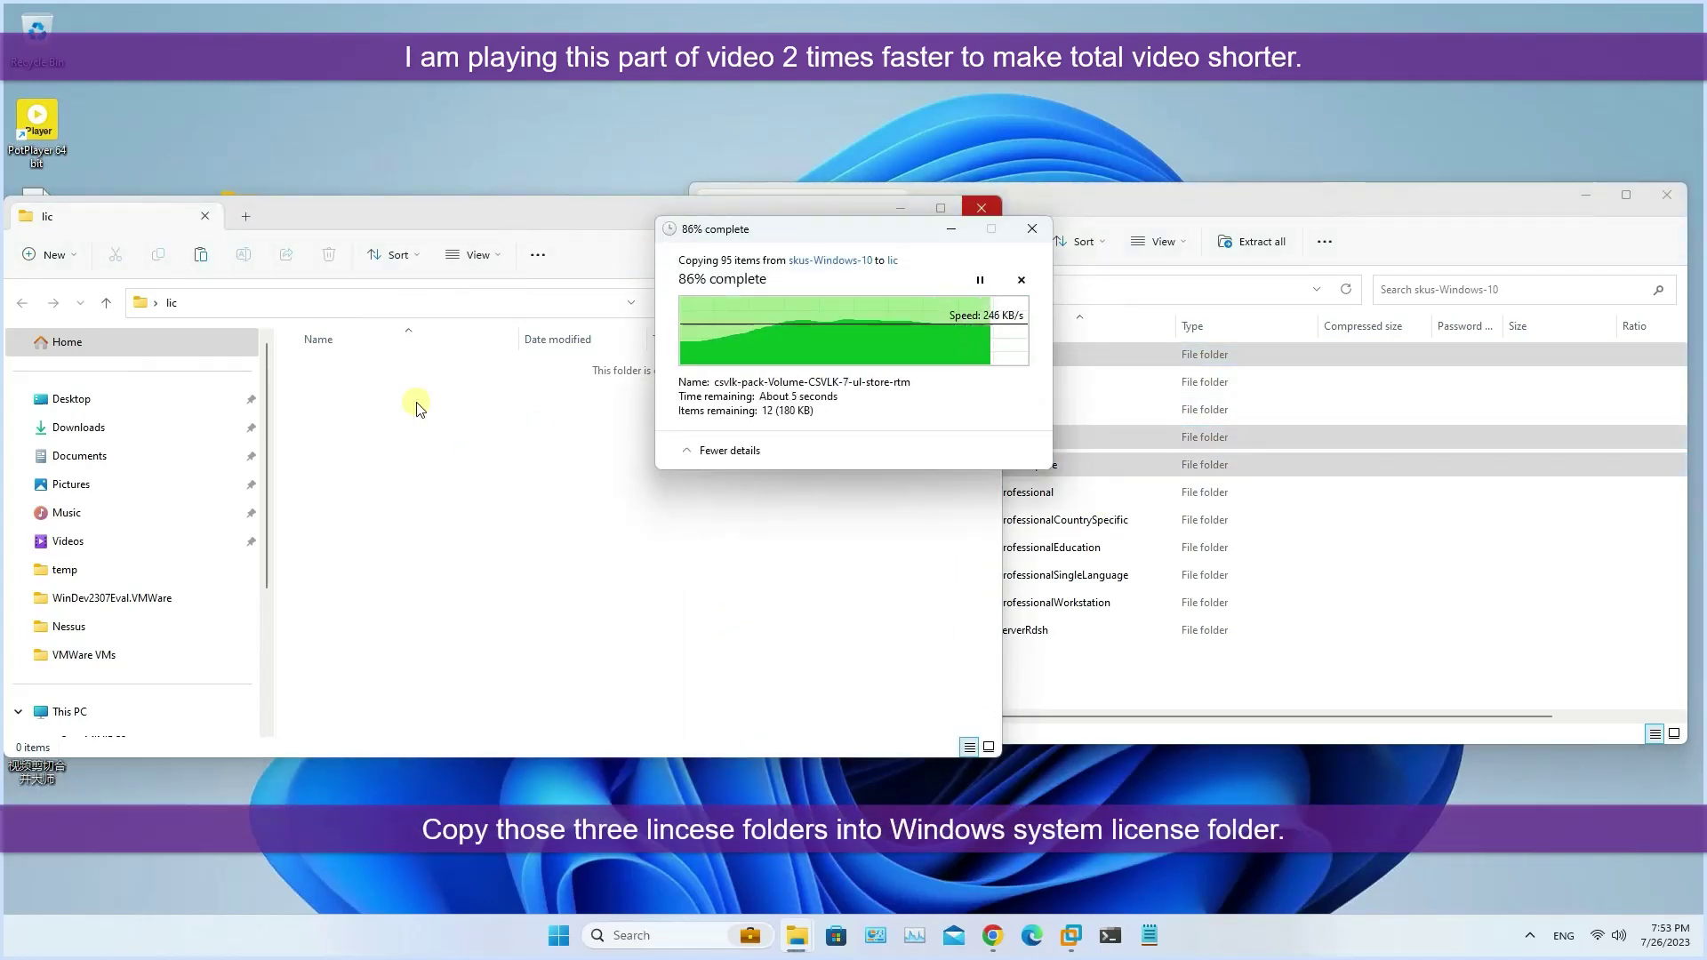
Copy the three extracted license folders from the host and paste them into the virtual machine's lic folder in VMware Workstation.
right_click(434, 396)
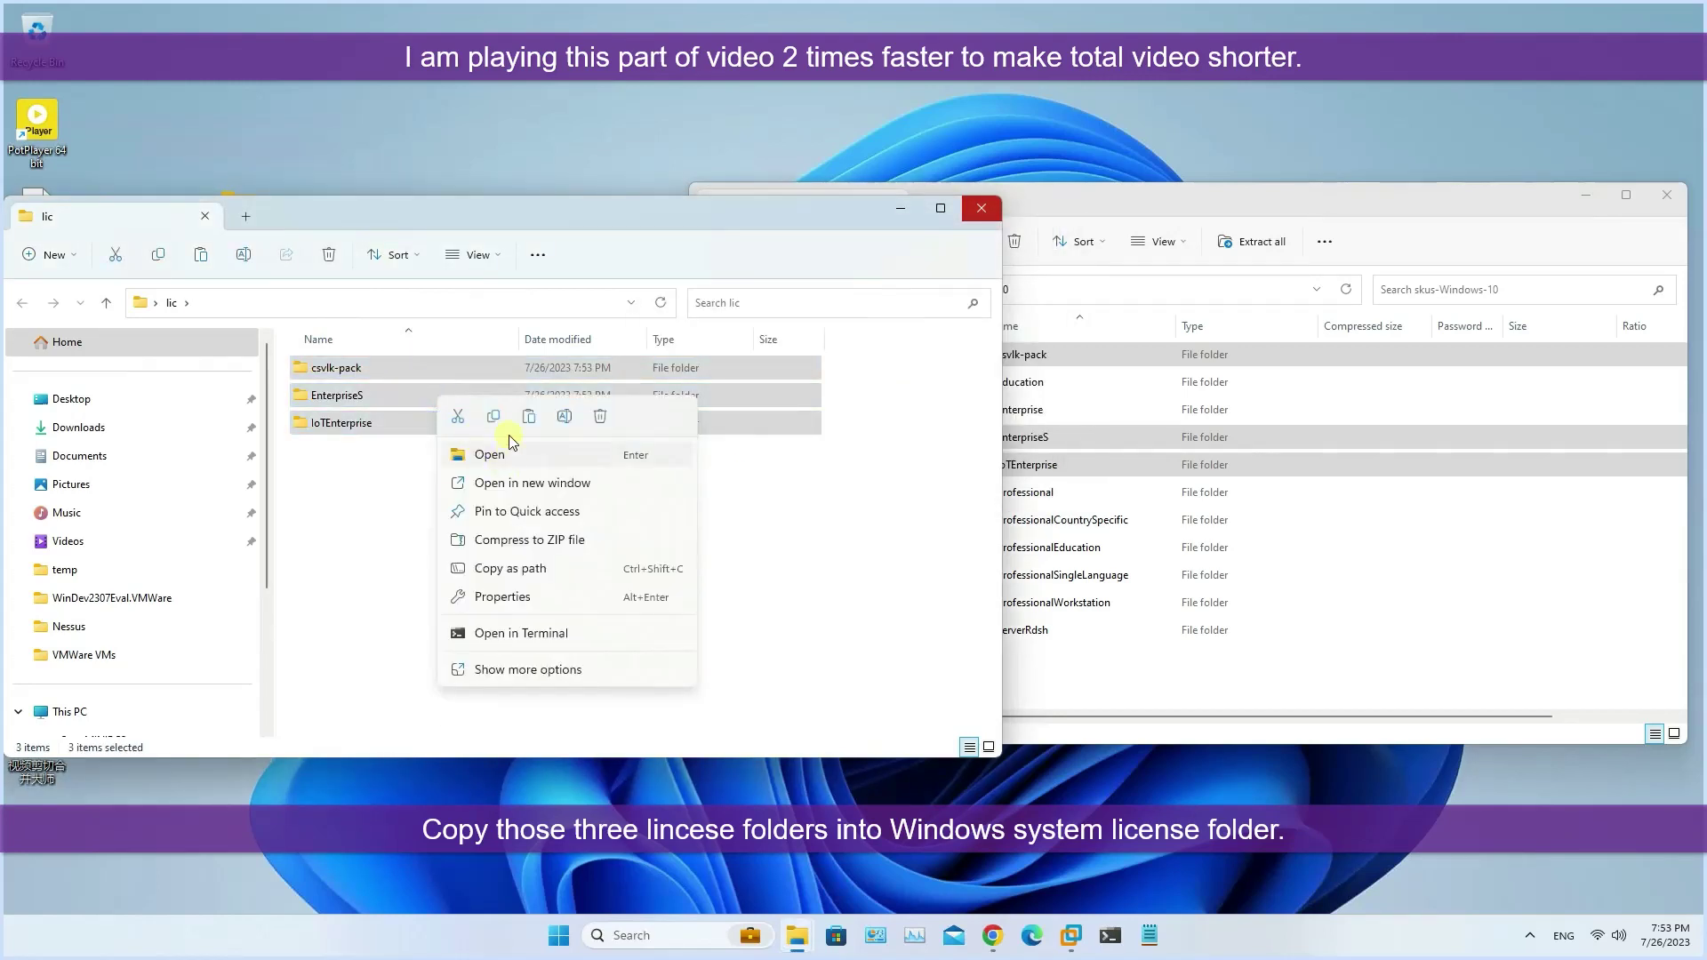
click(488, 415)
click(1071, 936)
right_click(696, 433)
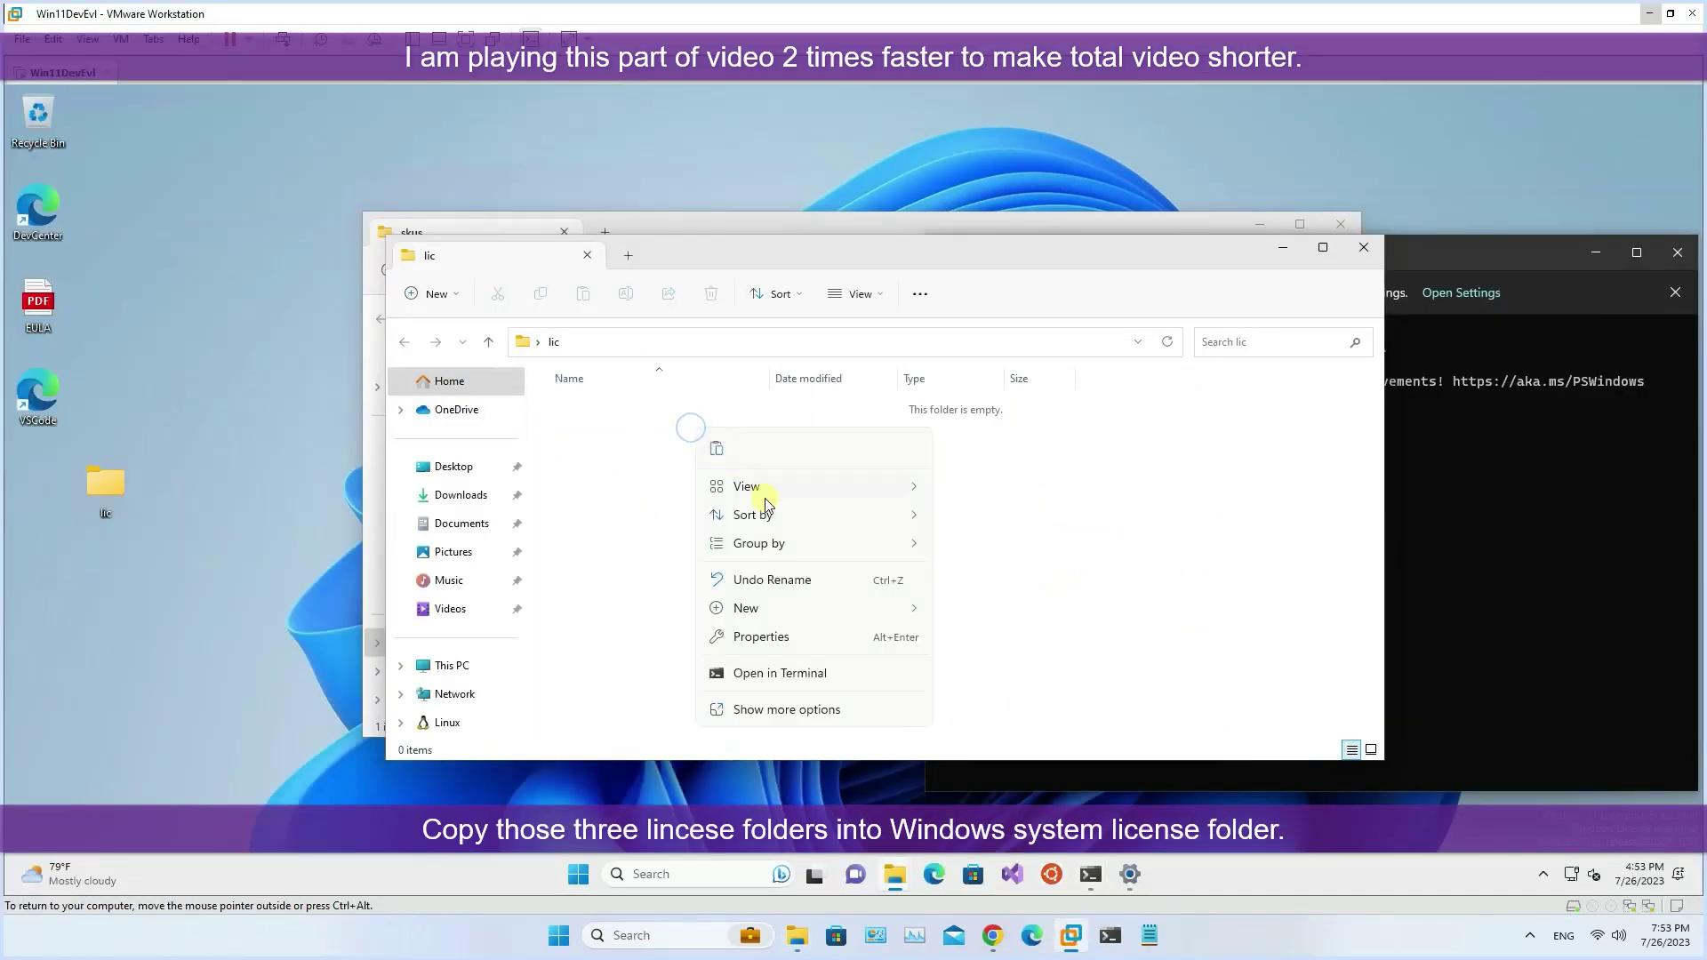
click(717, 449)
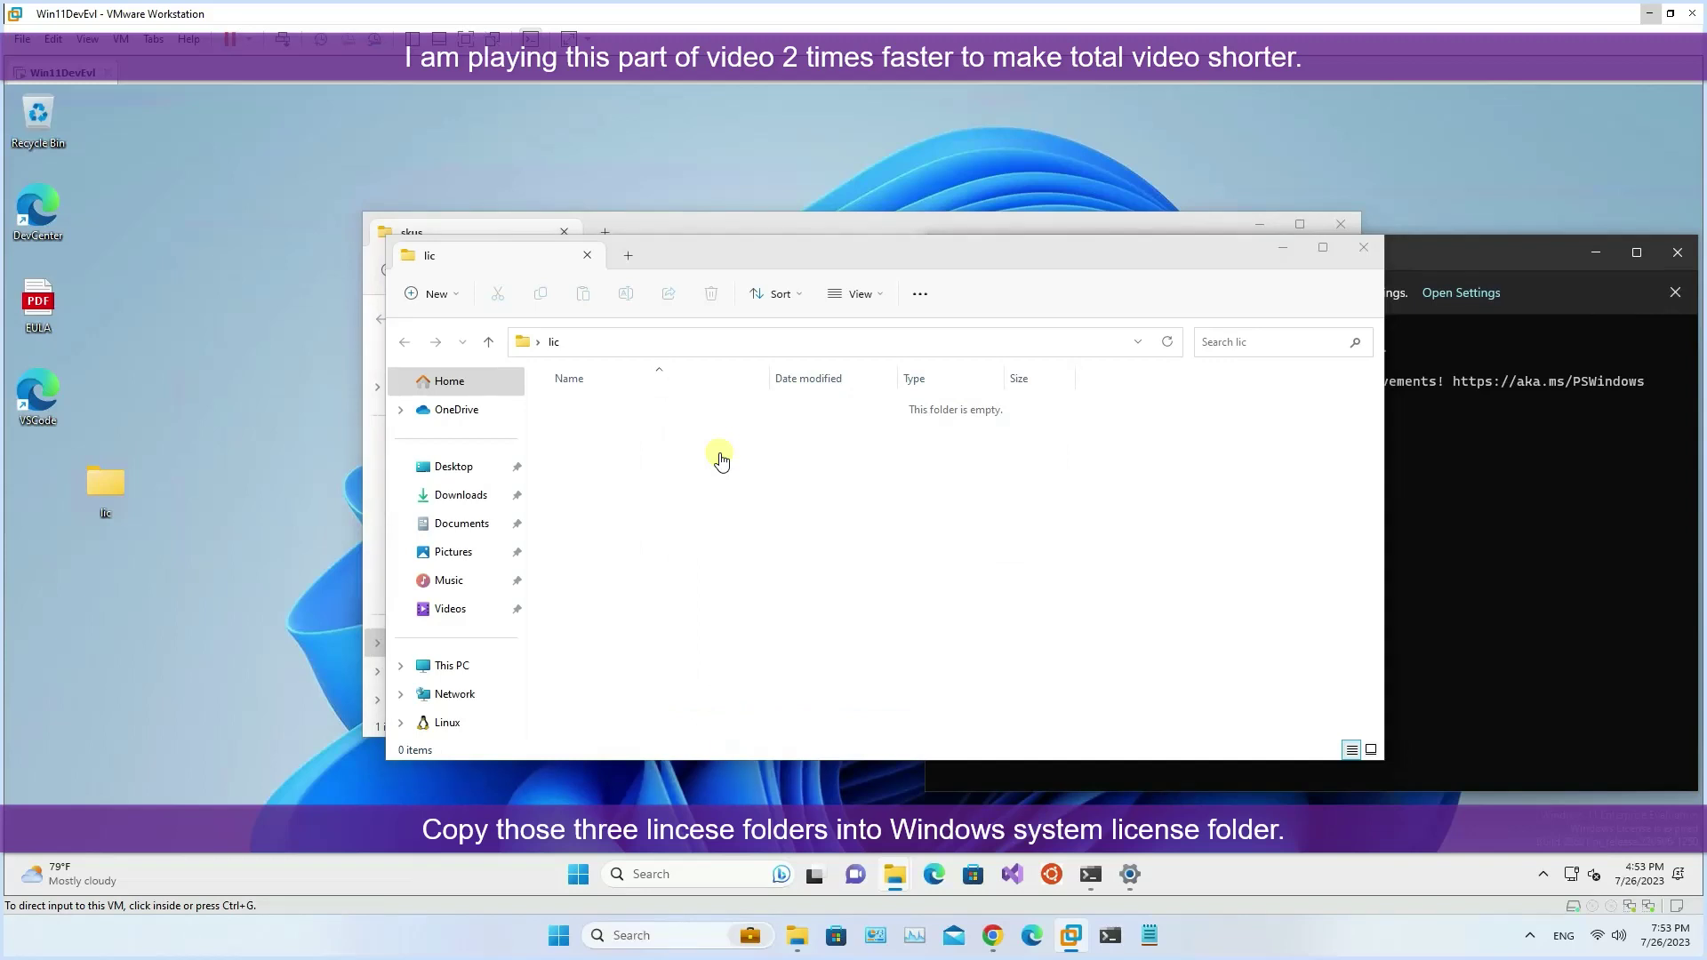
Move the three license folders from lic into System32\spp\tokens\skus with administrator permission, and close the lic window.
drag(805, 255, 1143, 329)
drag(804, 228, 560, 141)
drag(979, 514, 498, 411)
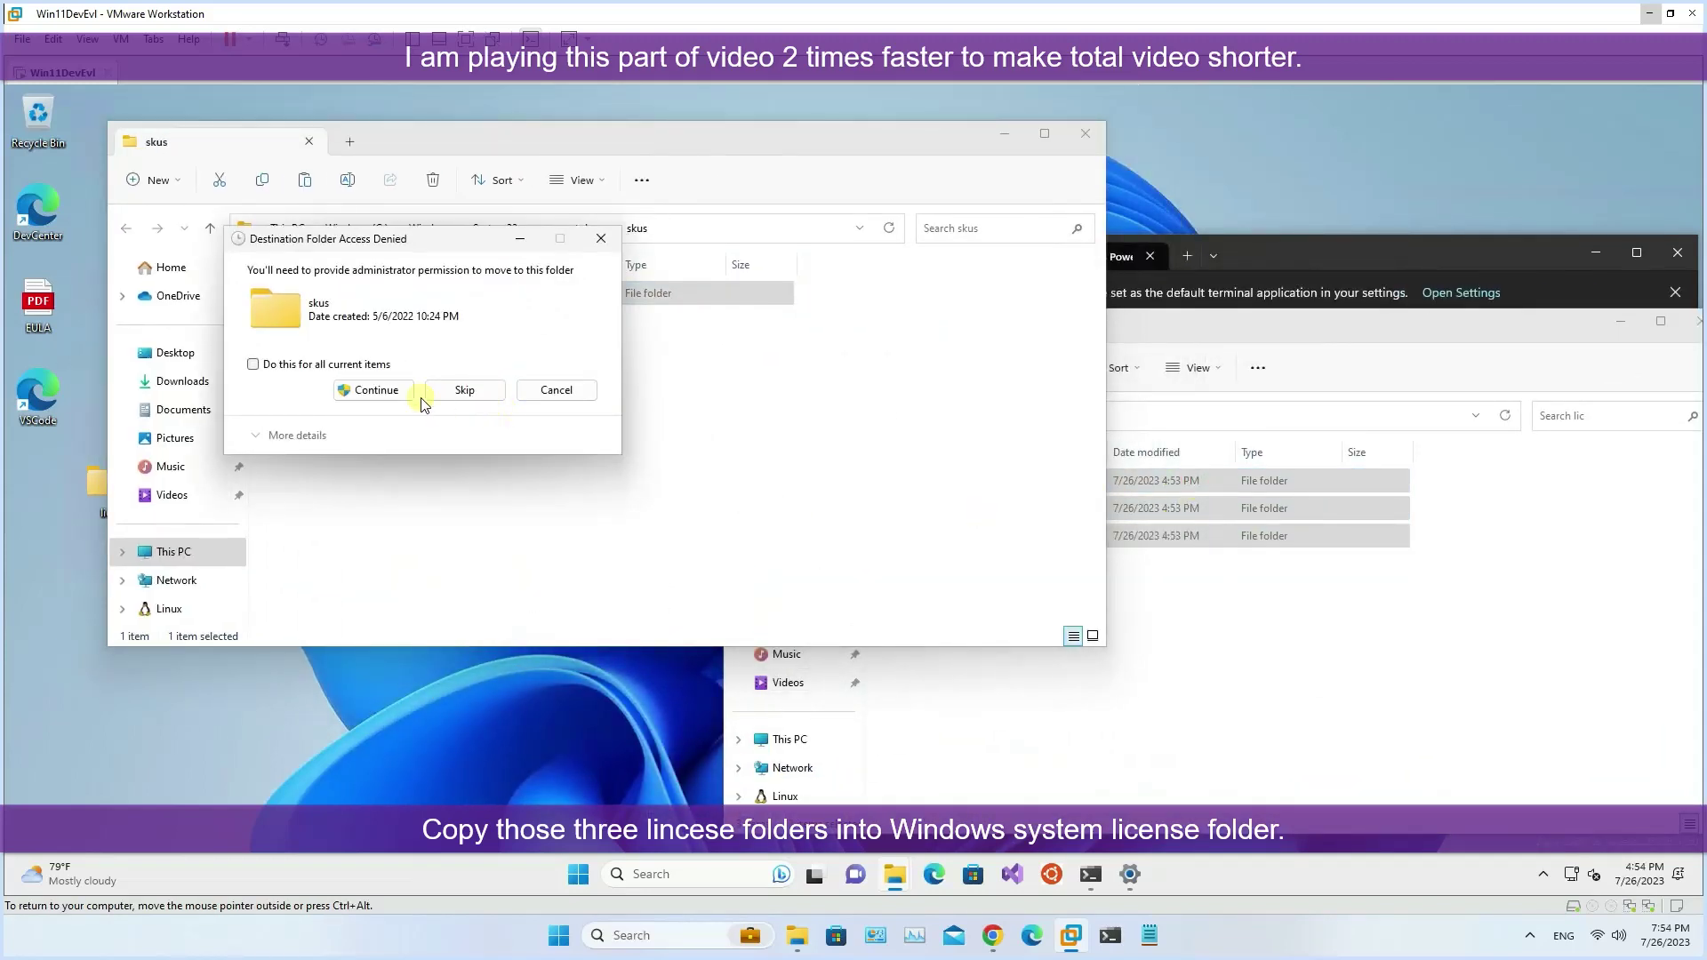
click(392, 393)
click(392, 393)
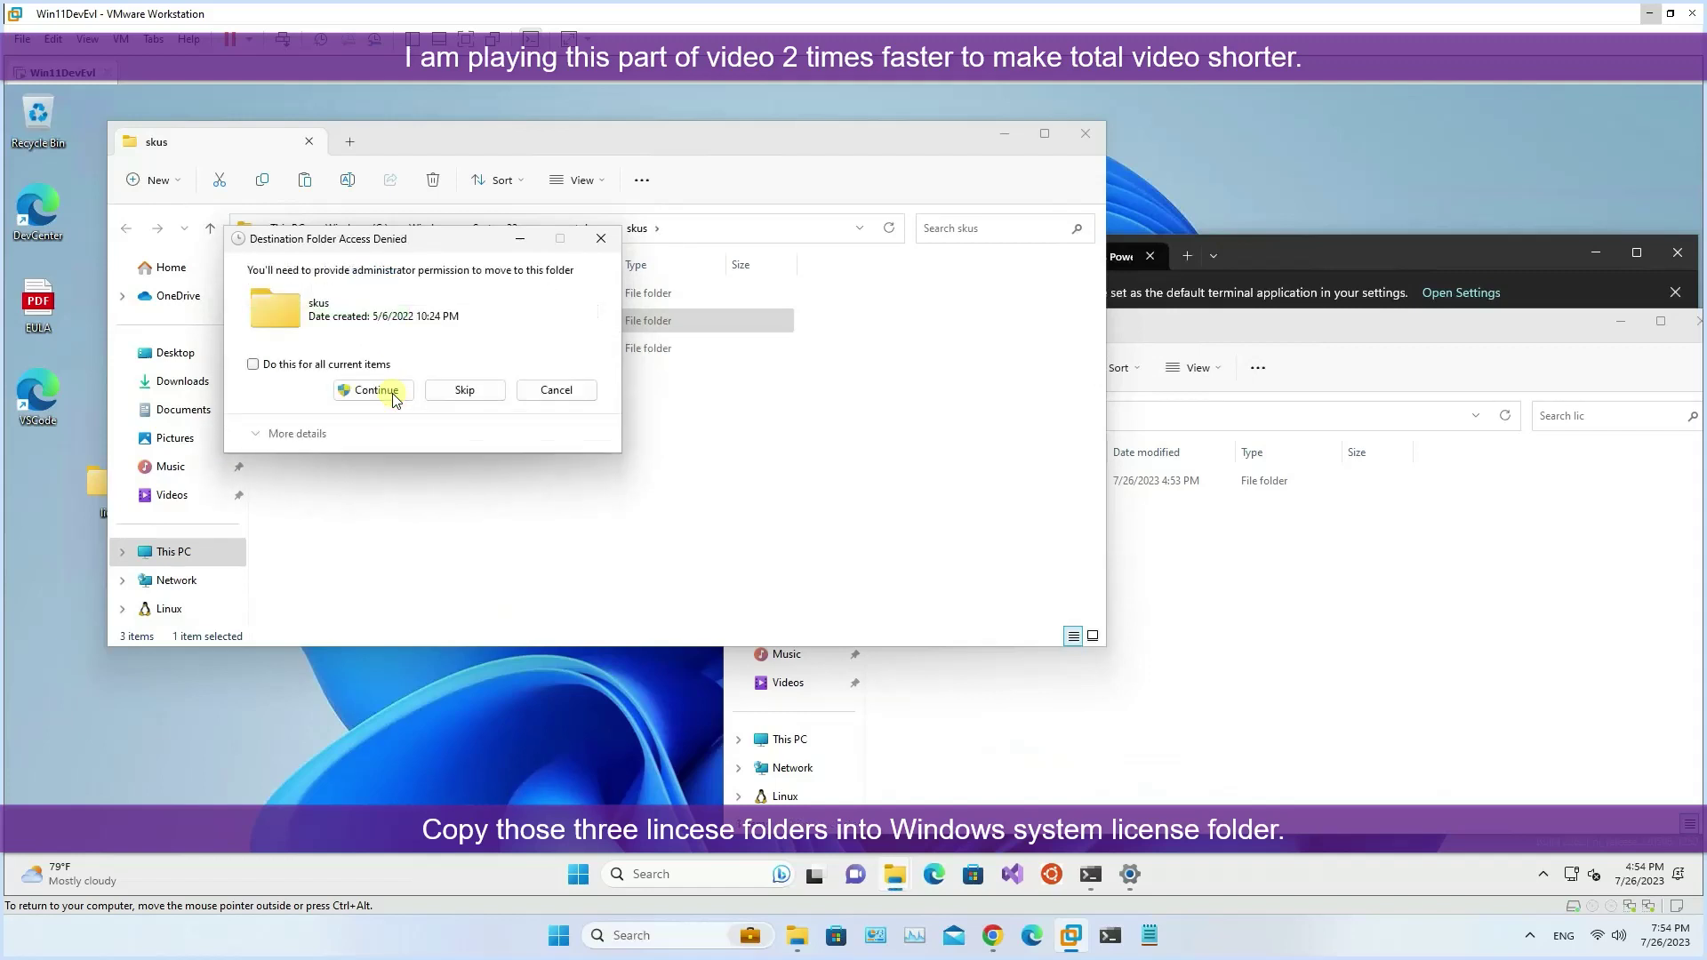
click(392, 393)
click(418, 427)
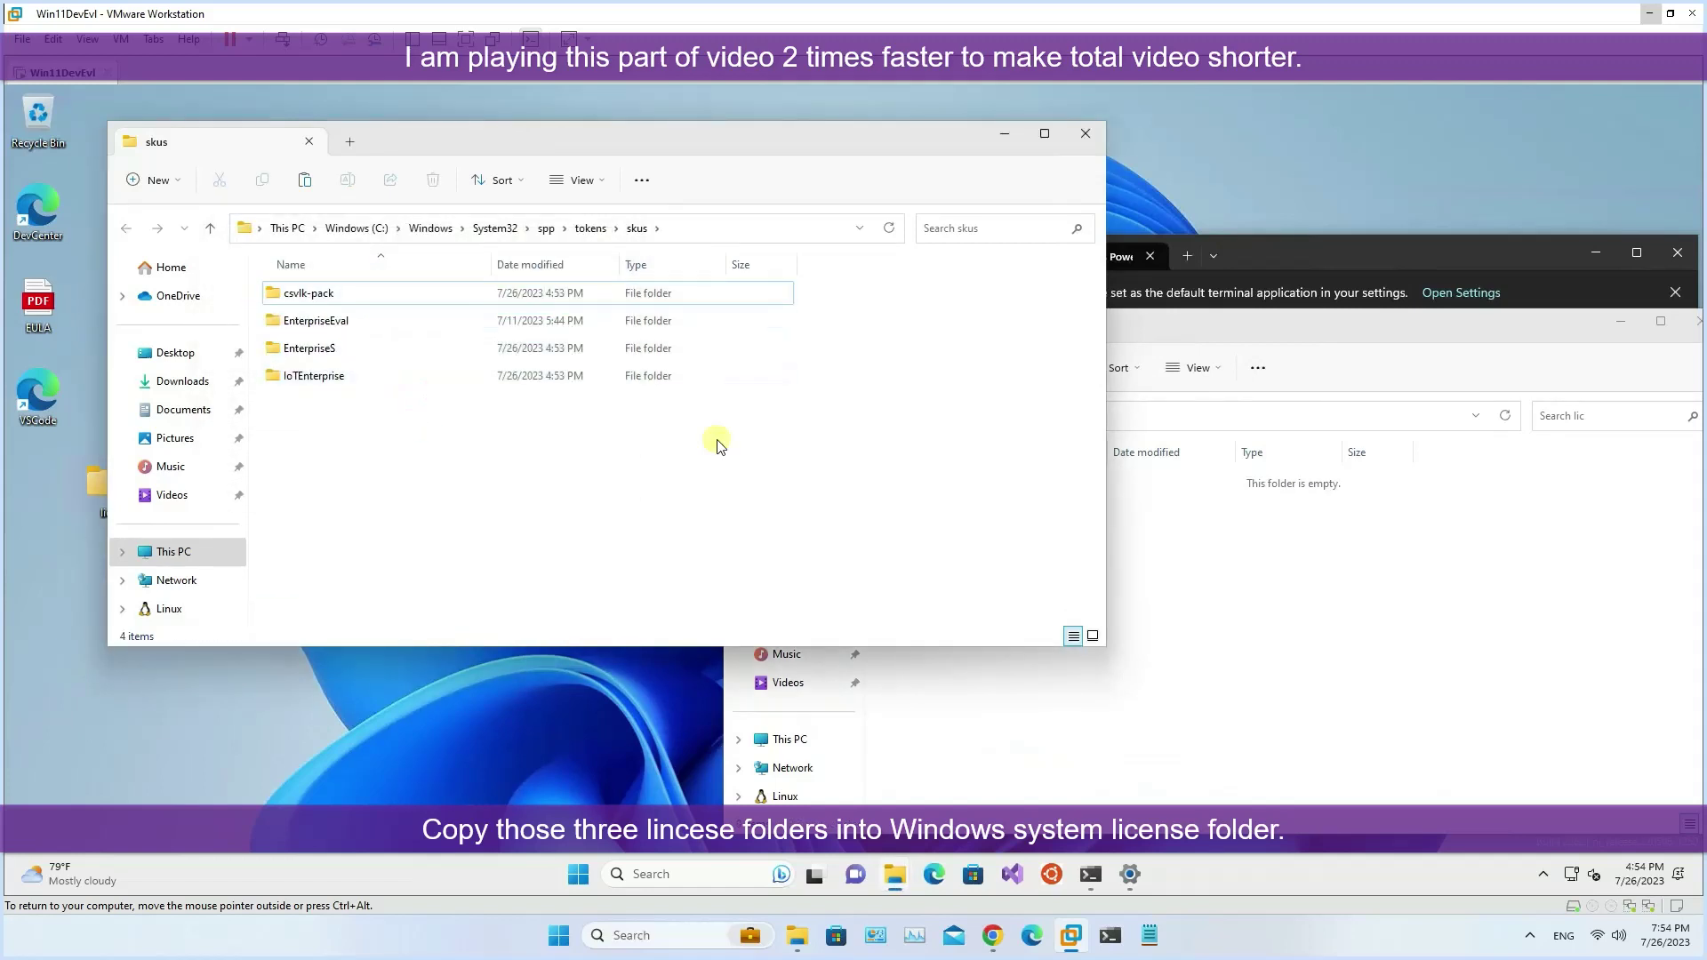
click(1693, 322)
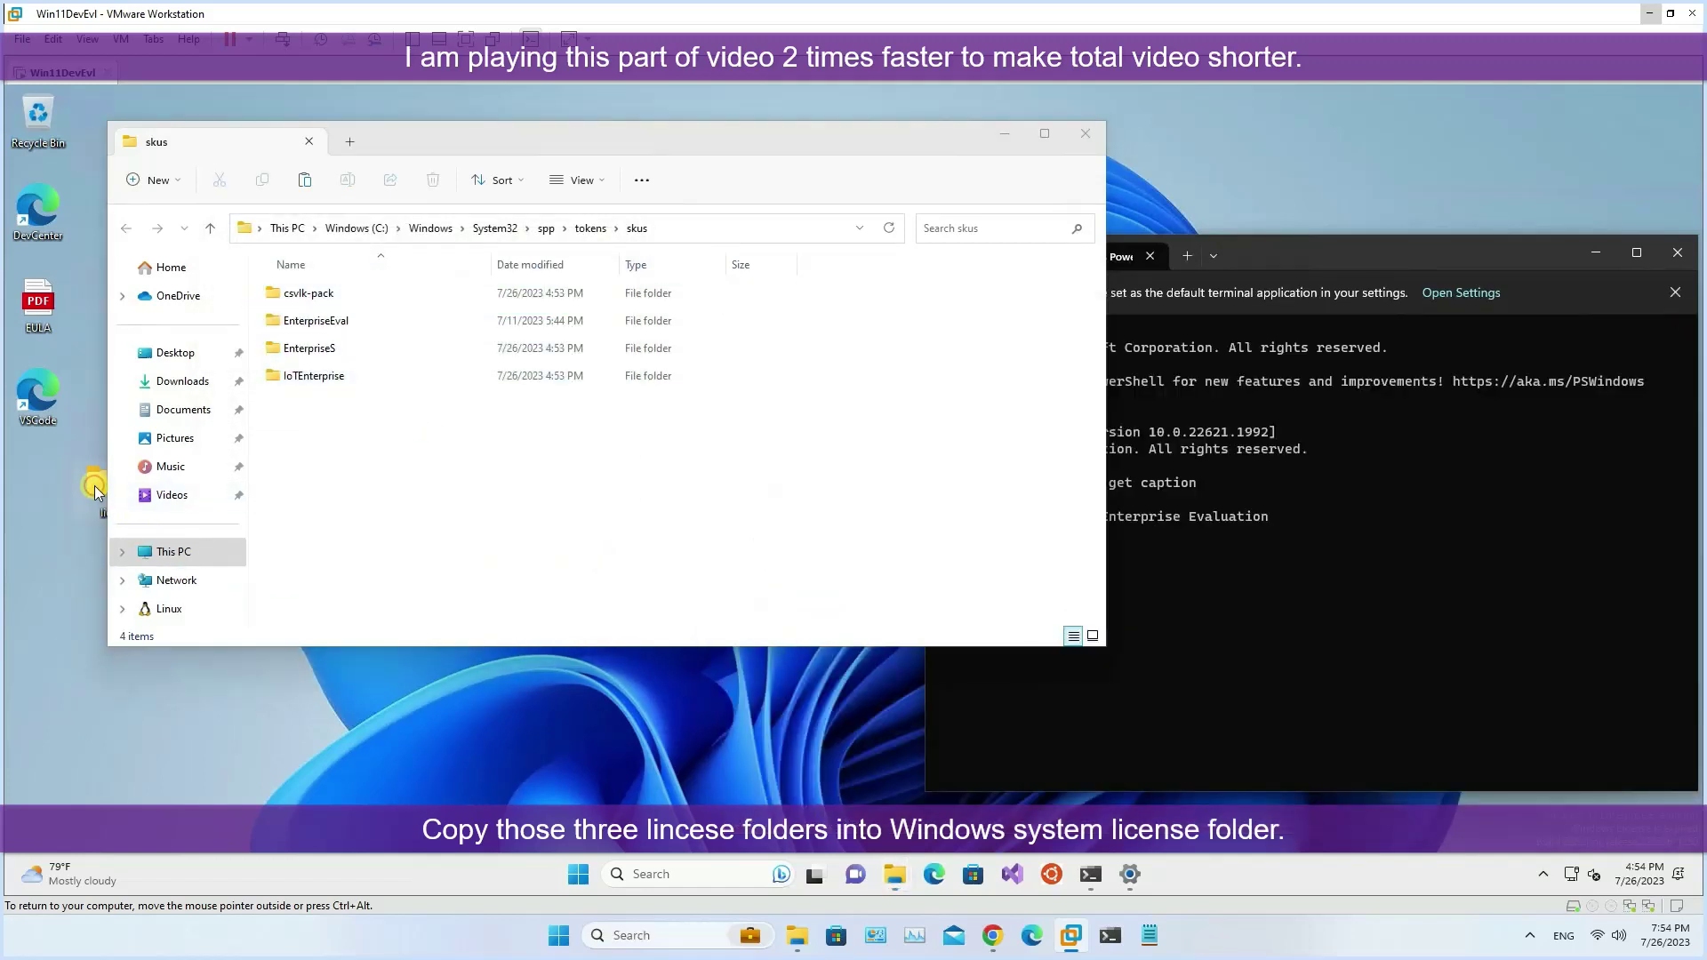
Try to delete the EnterpriseEval folder from the skus folder.
right_click(374, 320)
click(540, 340)
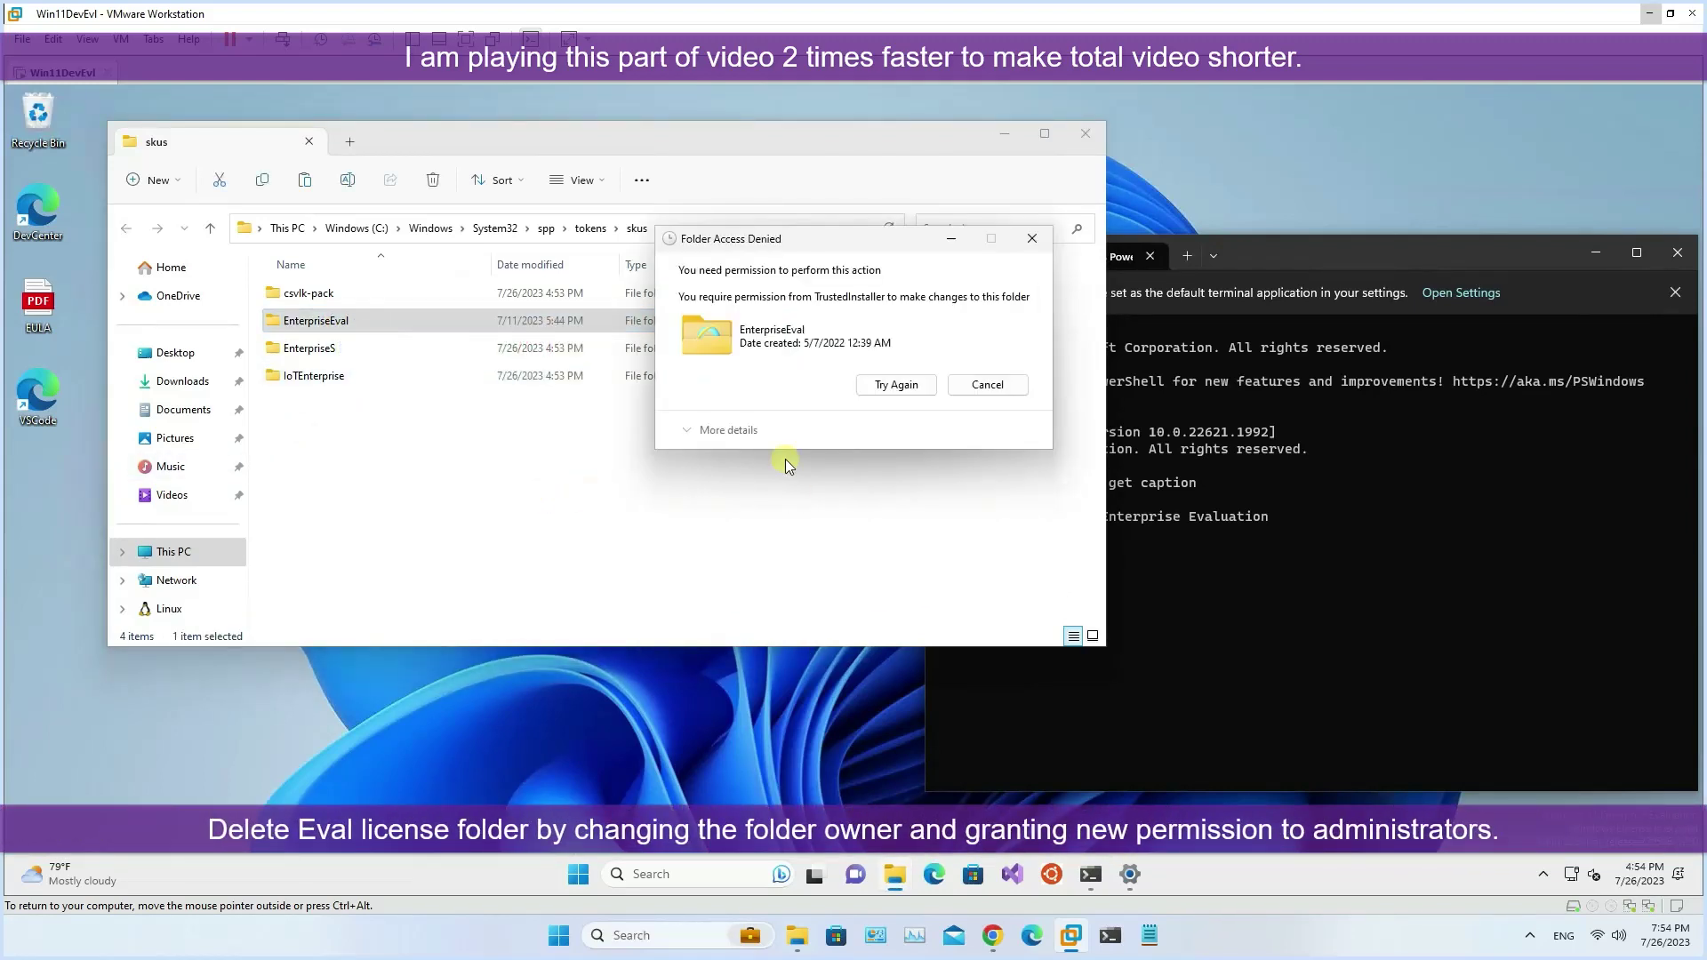
click(889, 384)
click(1031, 238)
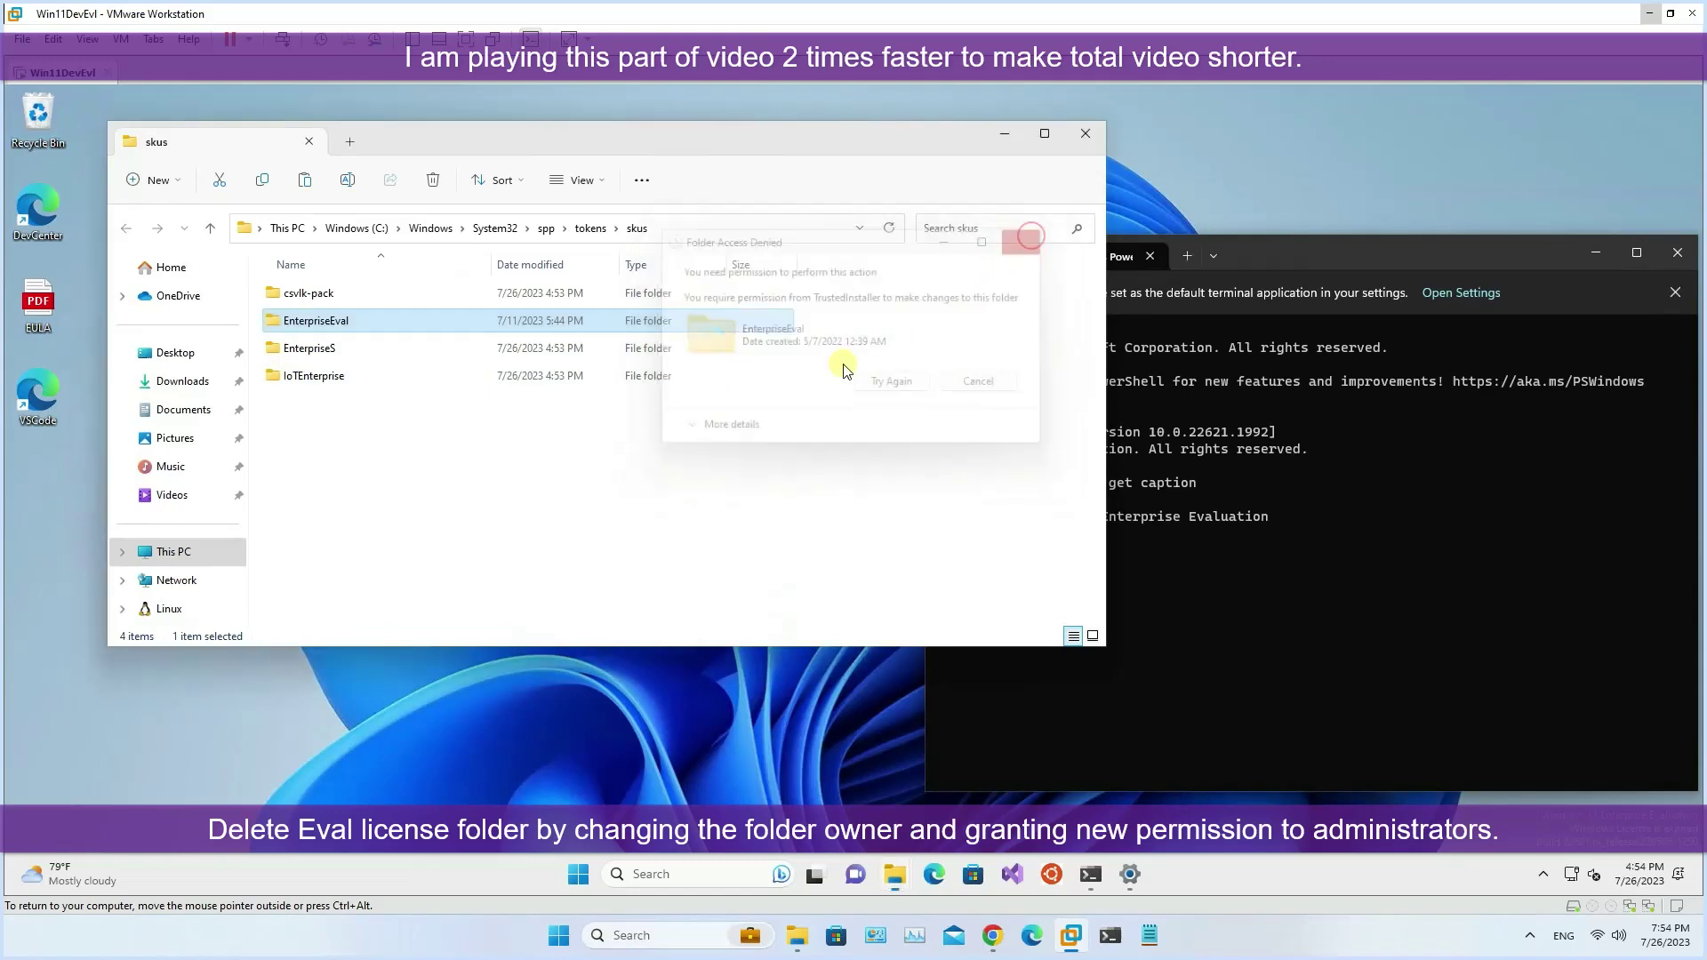
Open the security settings in the EnterpriseEval folder's properties.
right_click(466, 323)
click(561, 587)
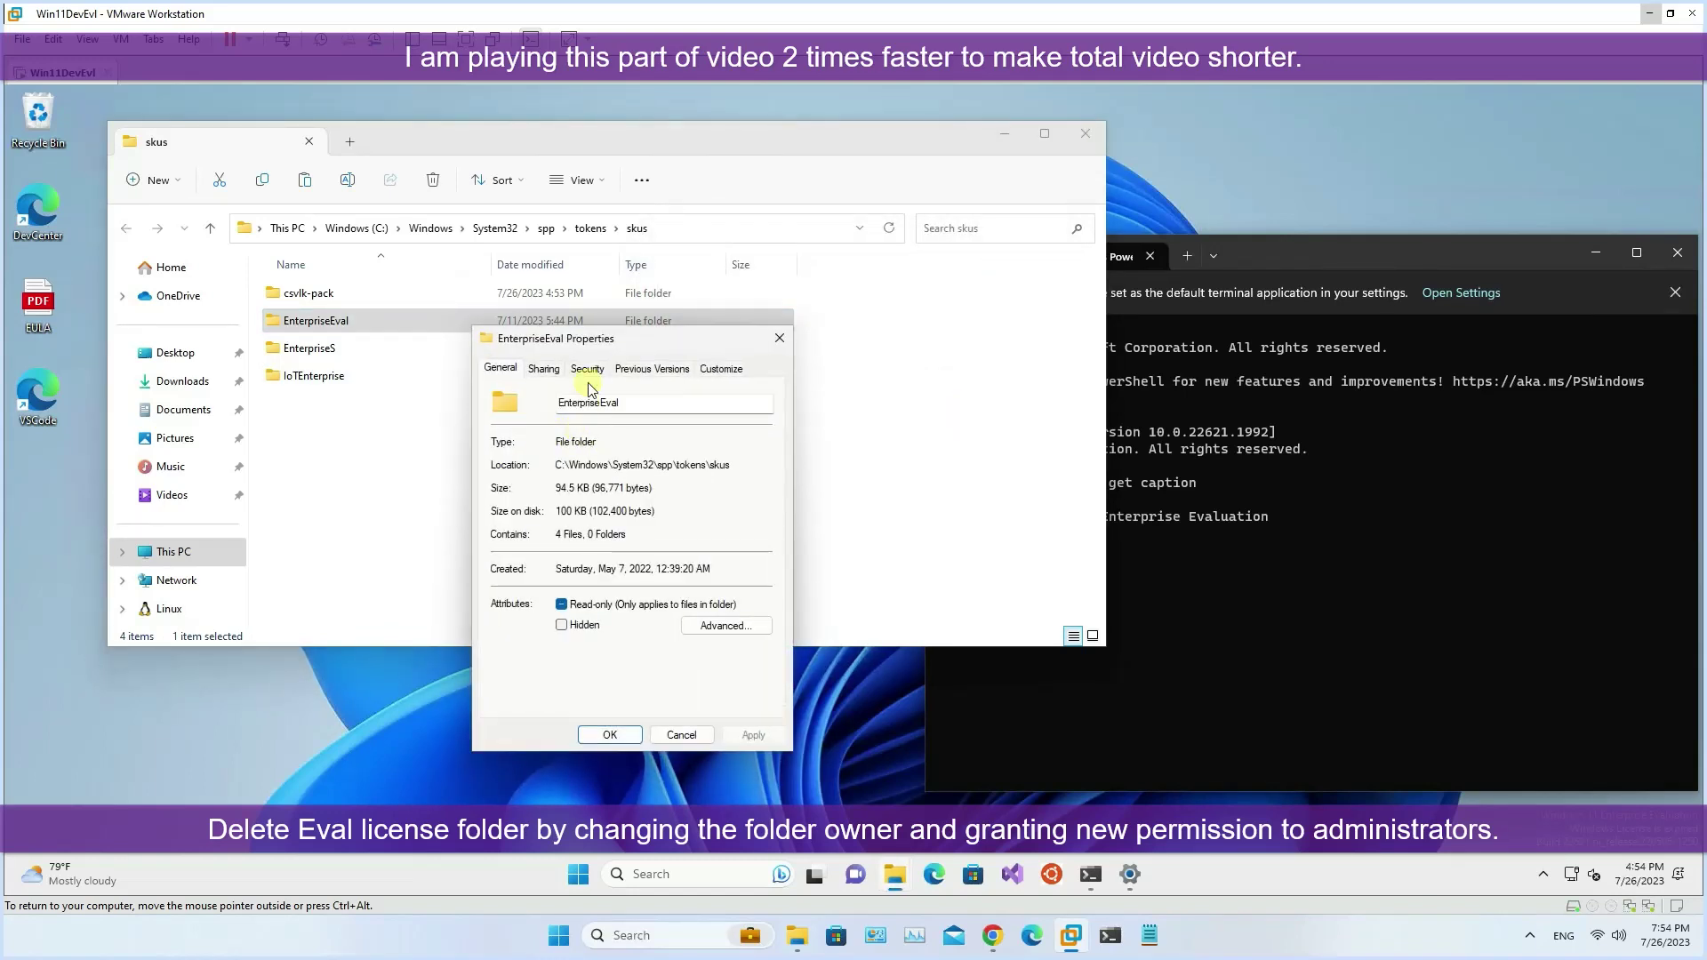
click(587, 367)
Try to edit the Administrators and Users permissions for the EnterpriseEval folder.
scroll(769, 463, down, 2)
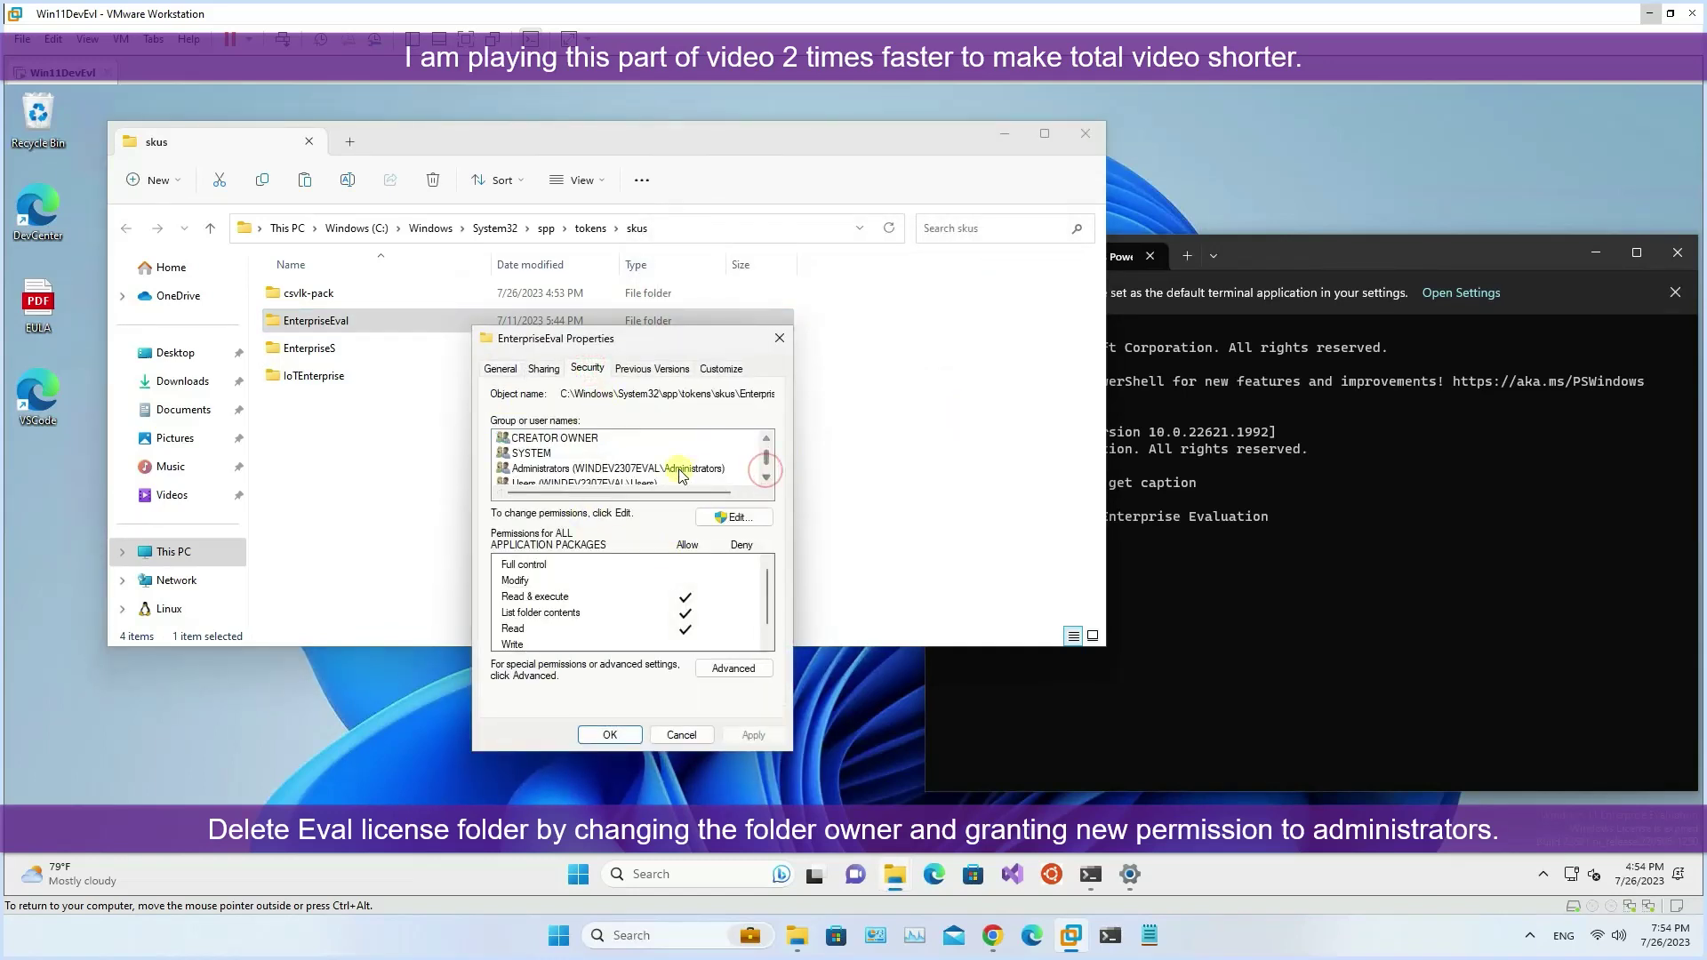
click(679, 468)
click(737, 517)
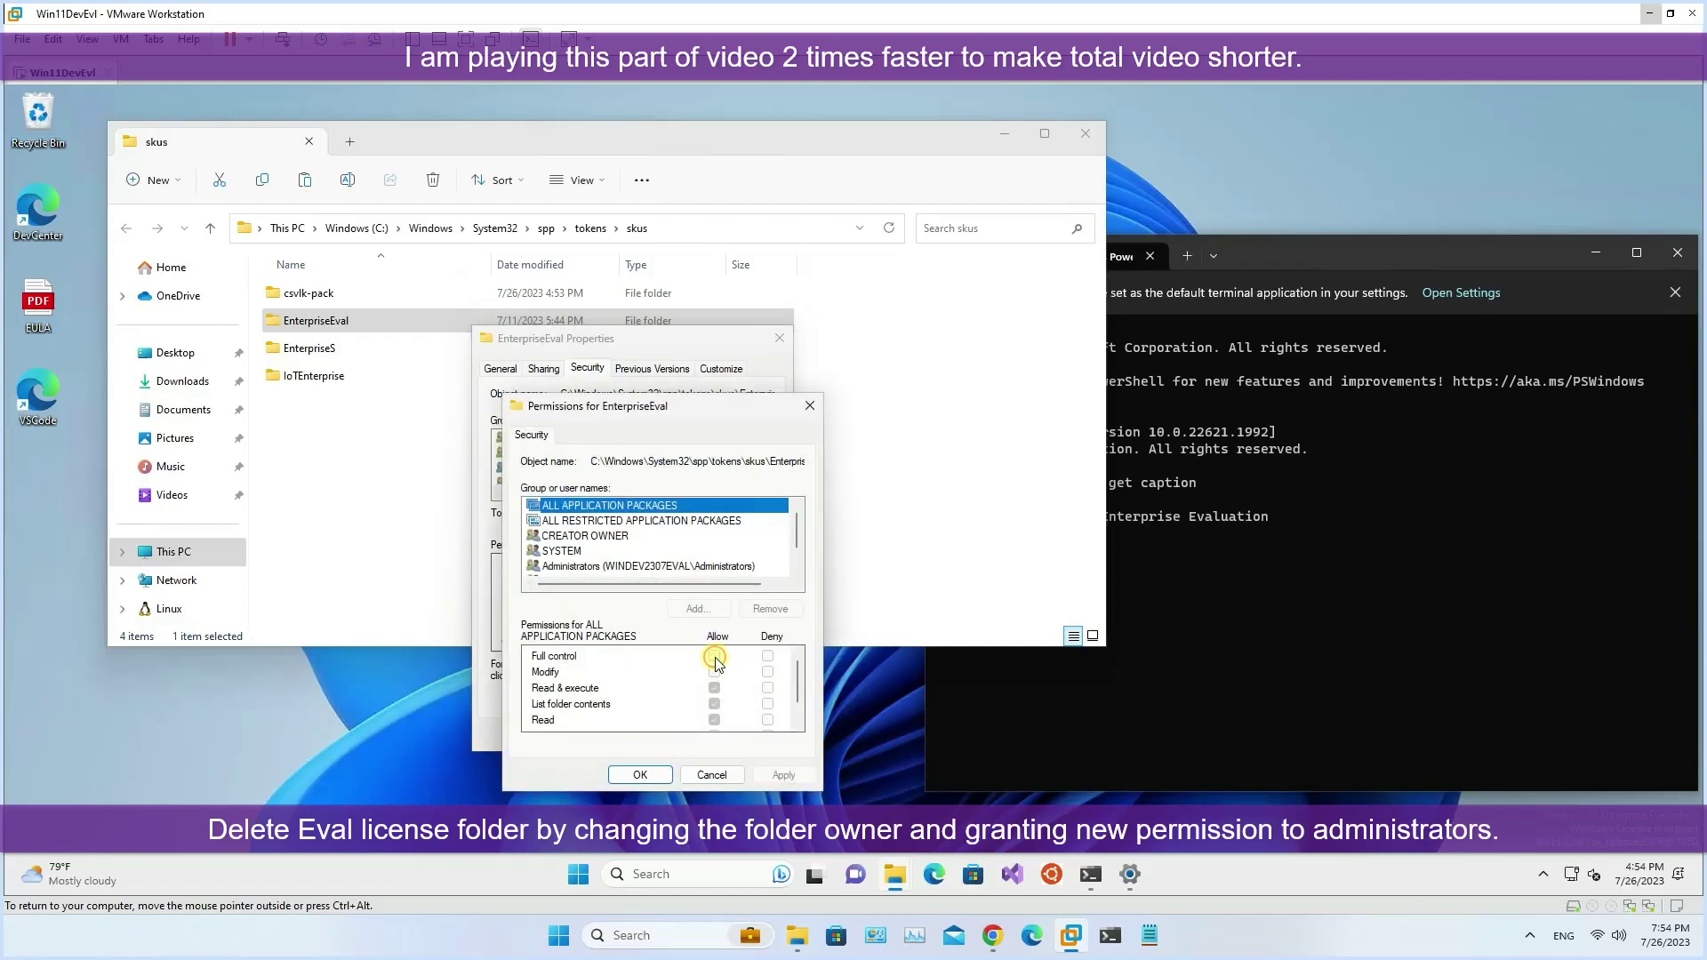
scroll(610, 555, down, 2)
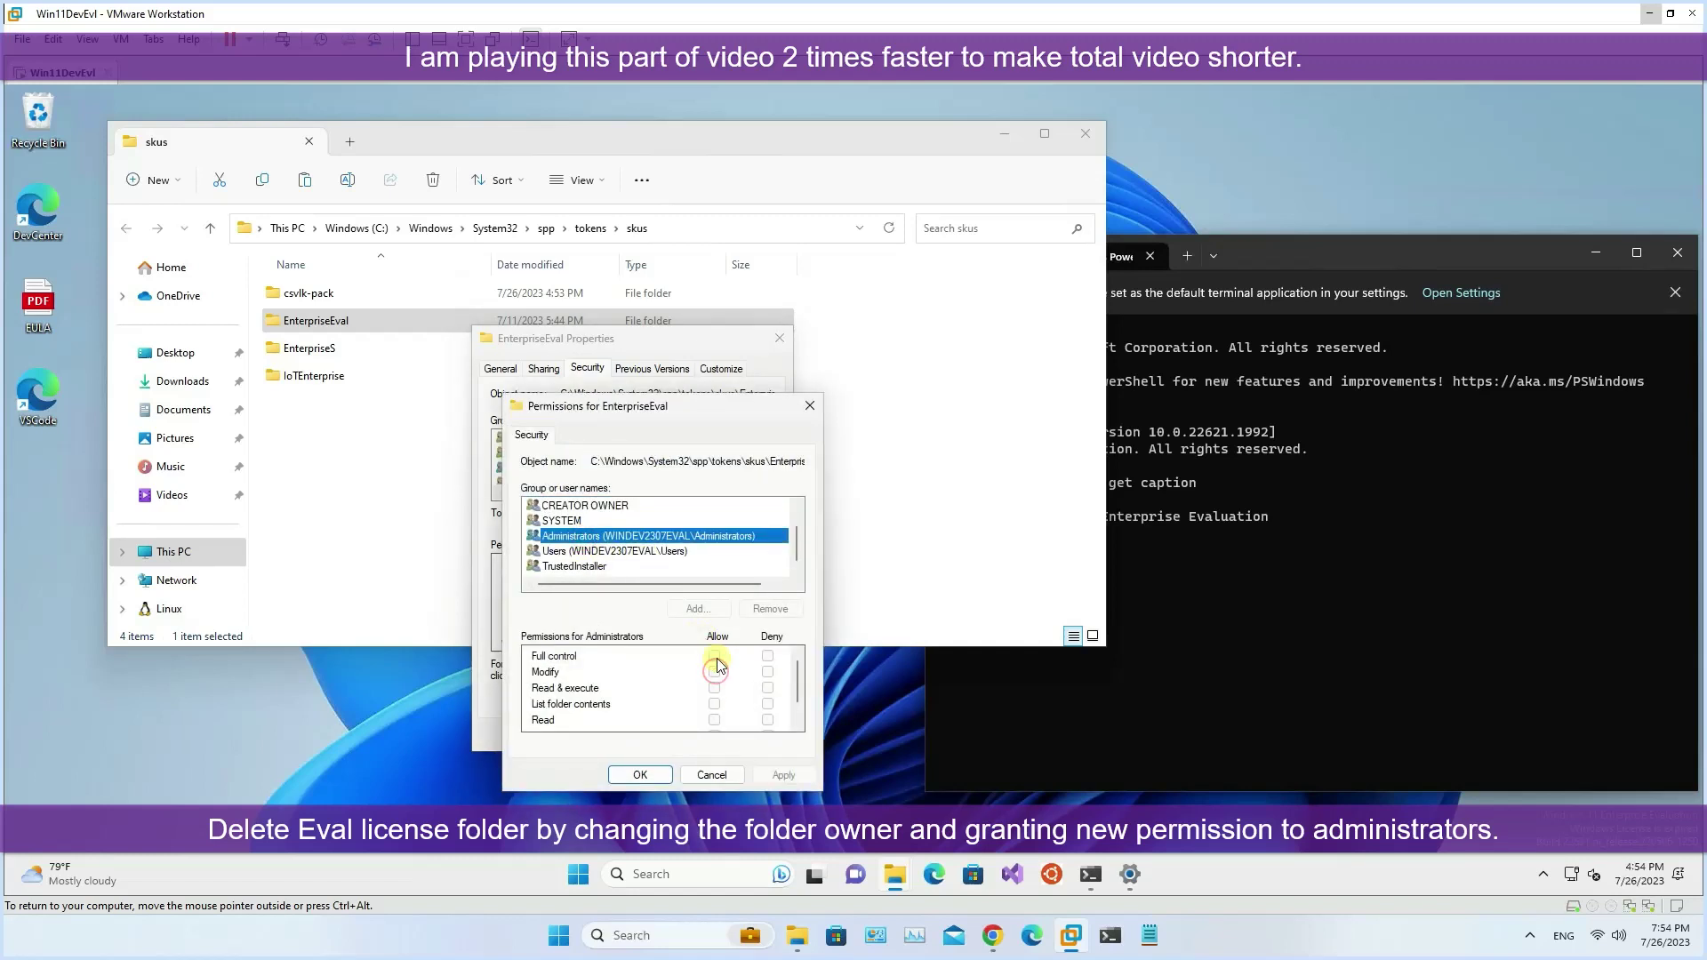
click(614, 550)
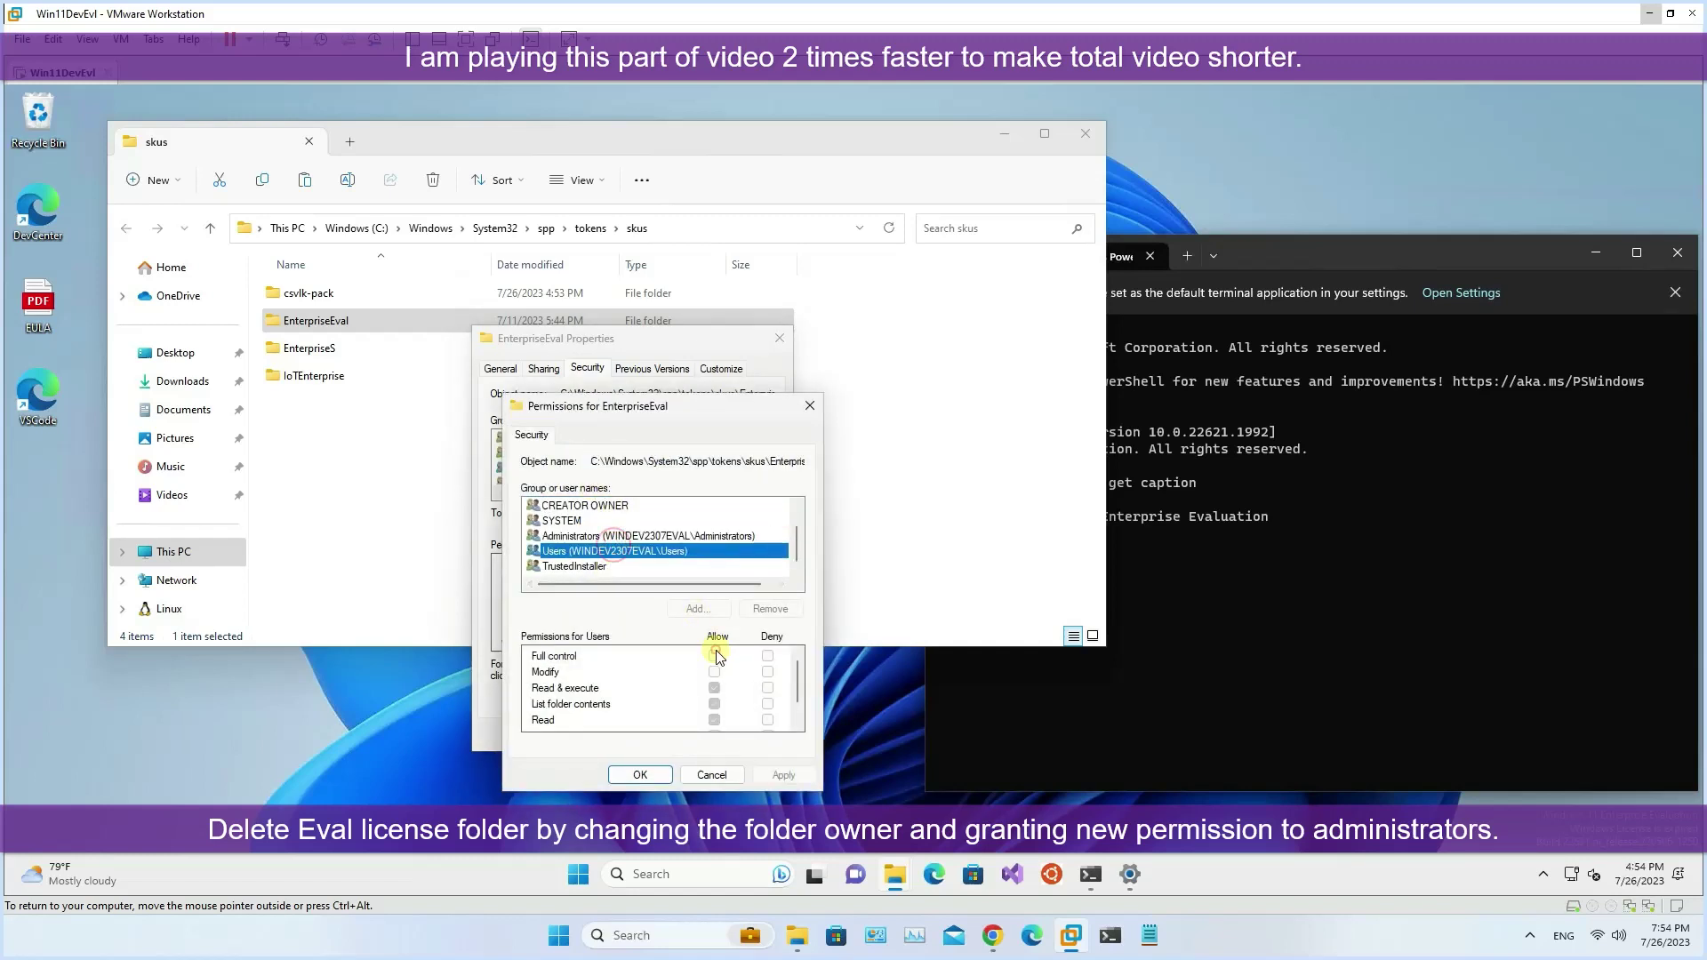
click(808, 408)
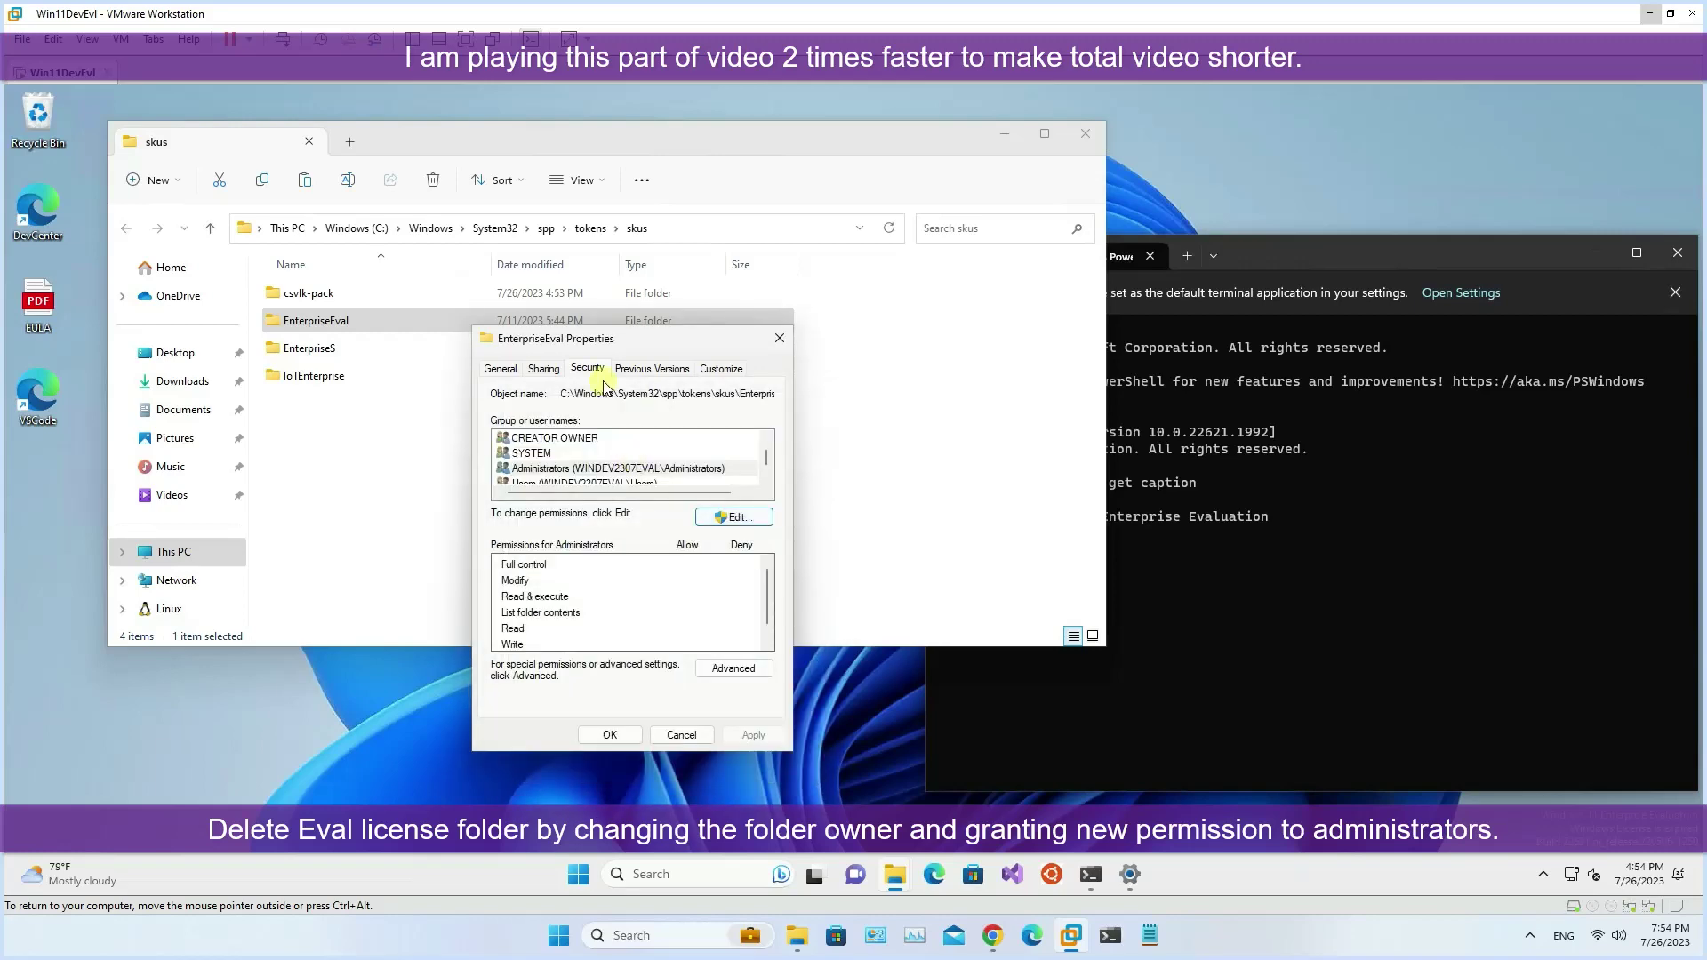
Change the EnterpriseEval folder's owner to Administrators, replacing the owner on subcontainers and objects.
click(734, 668)
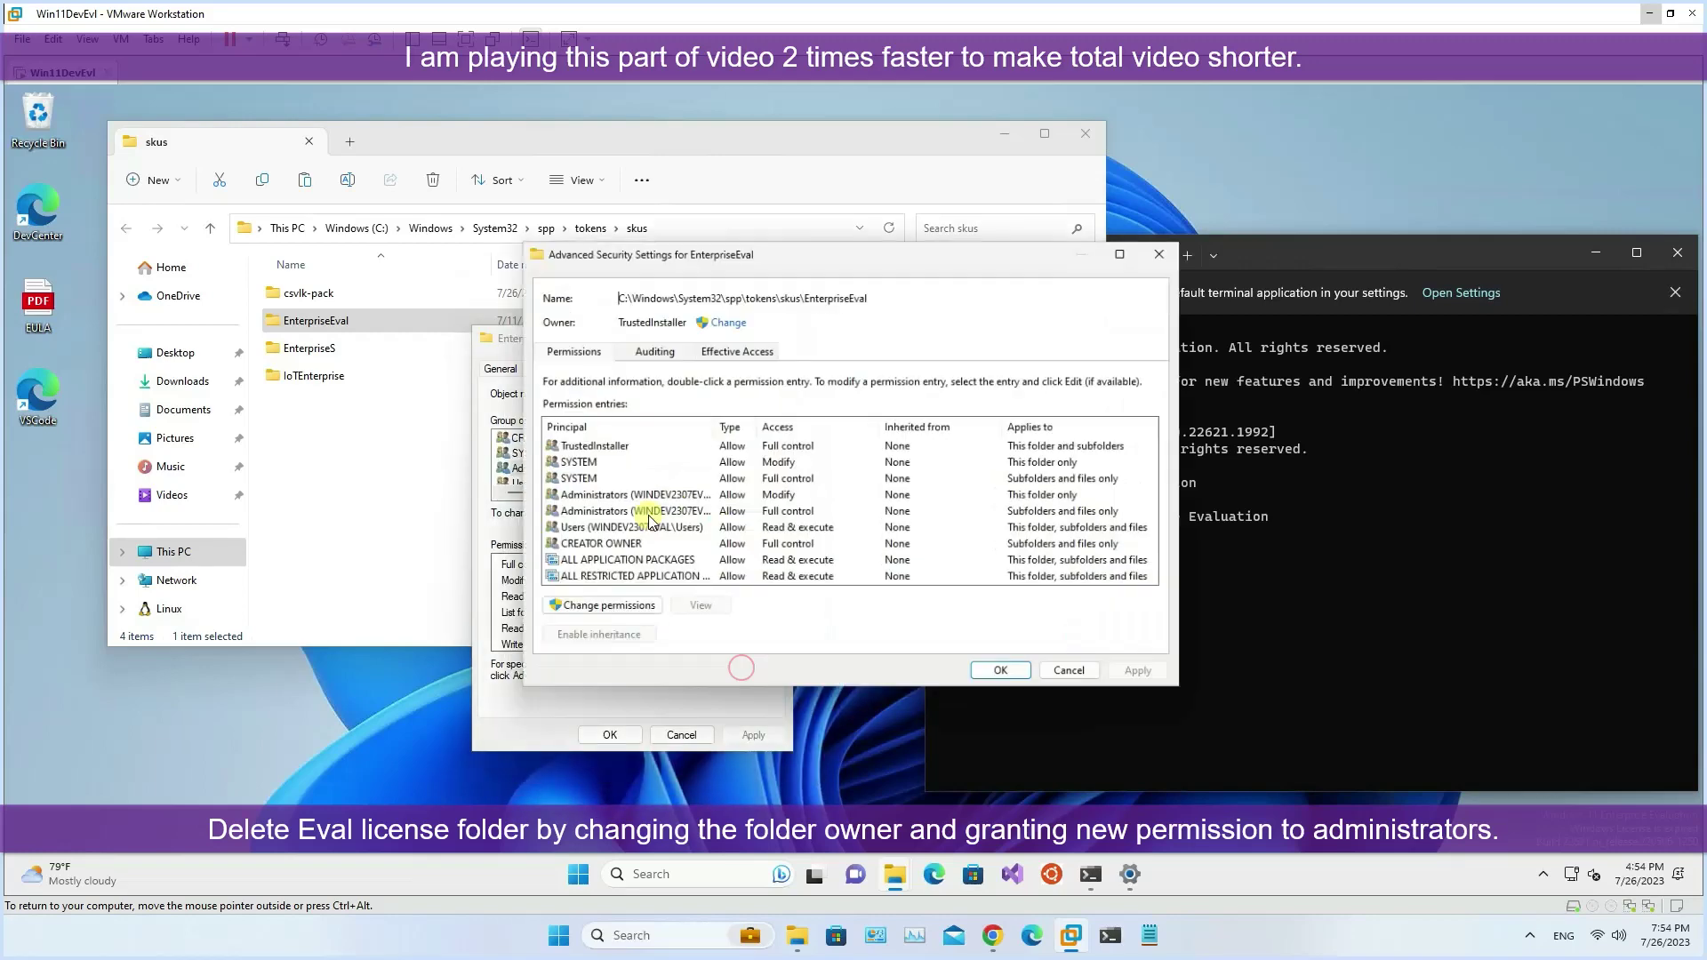
click(727, 319)
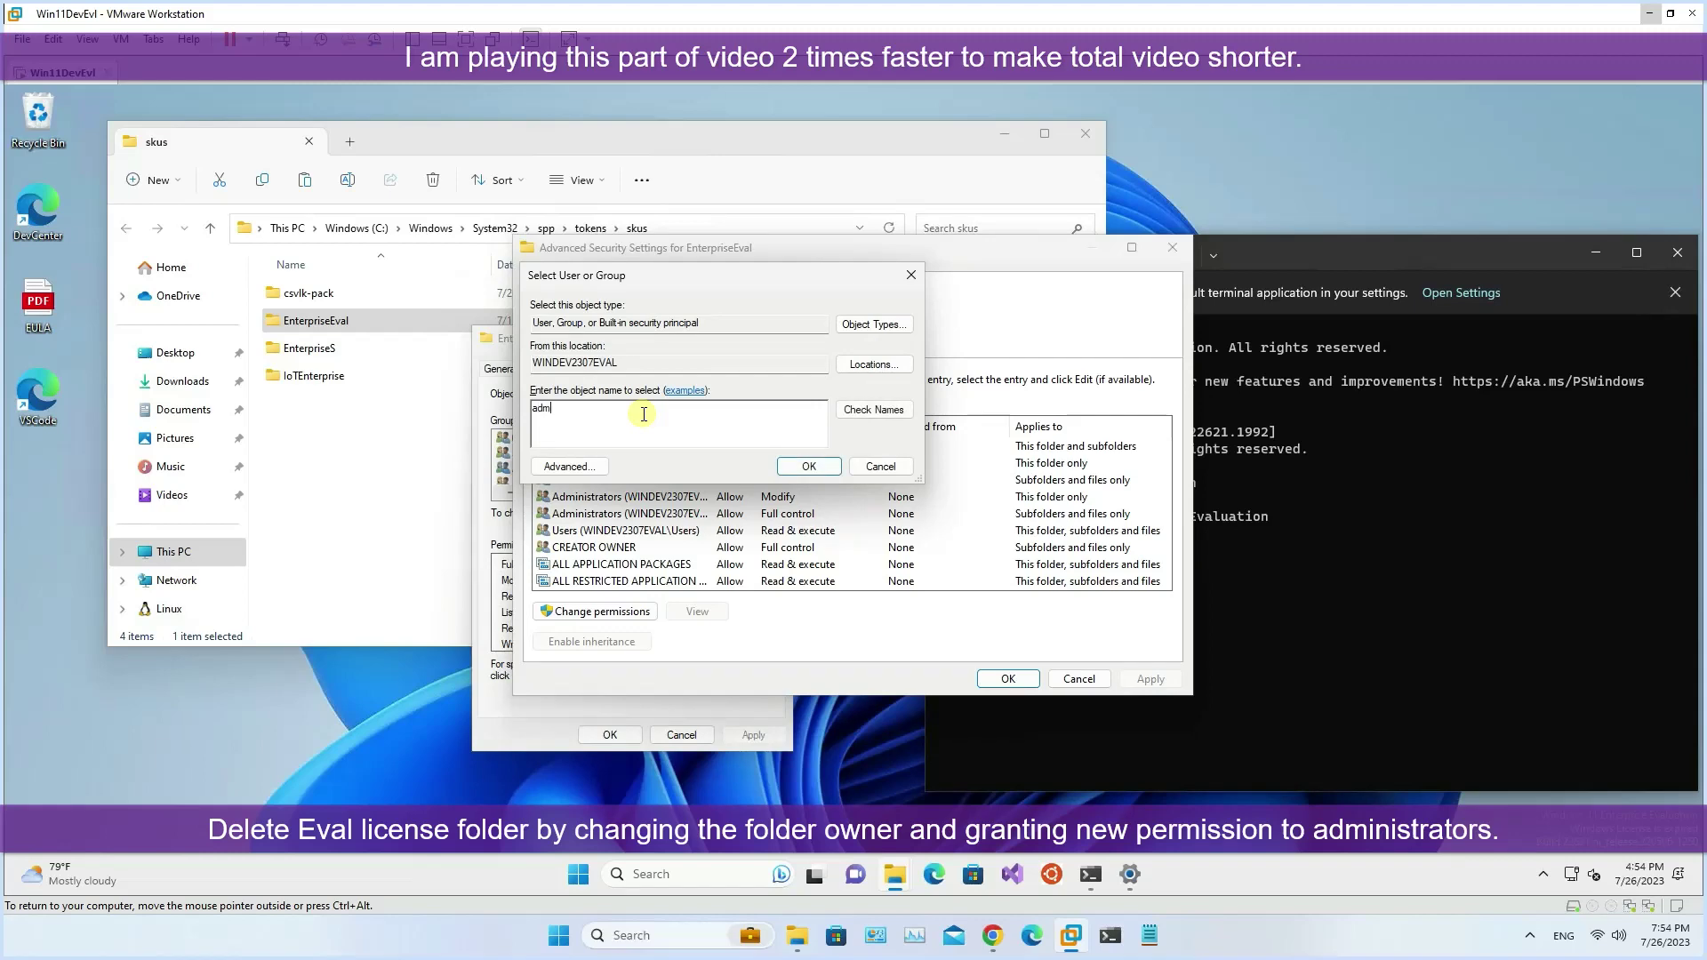
click(872, 409)
click(808, 466)
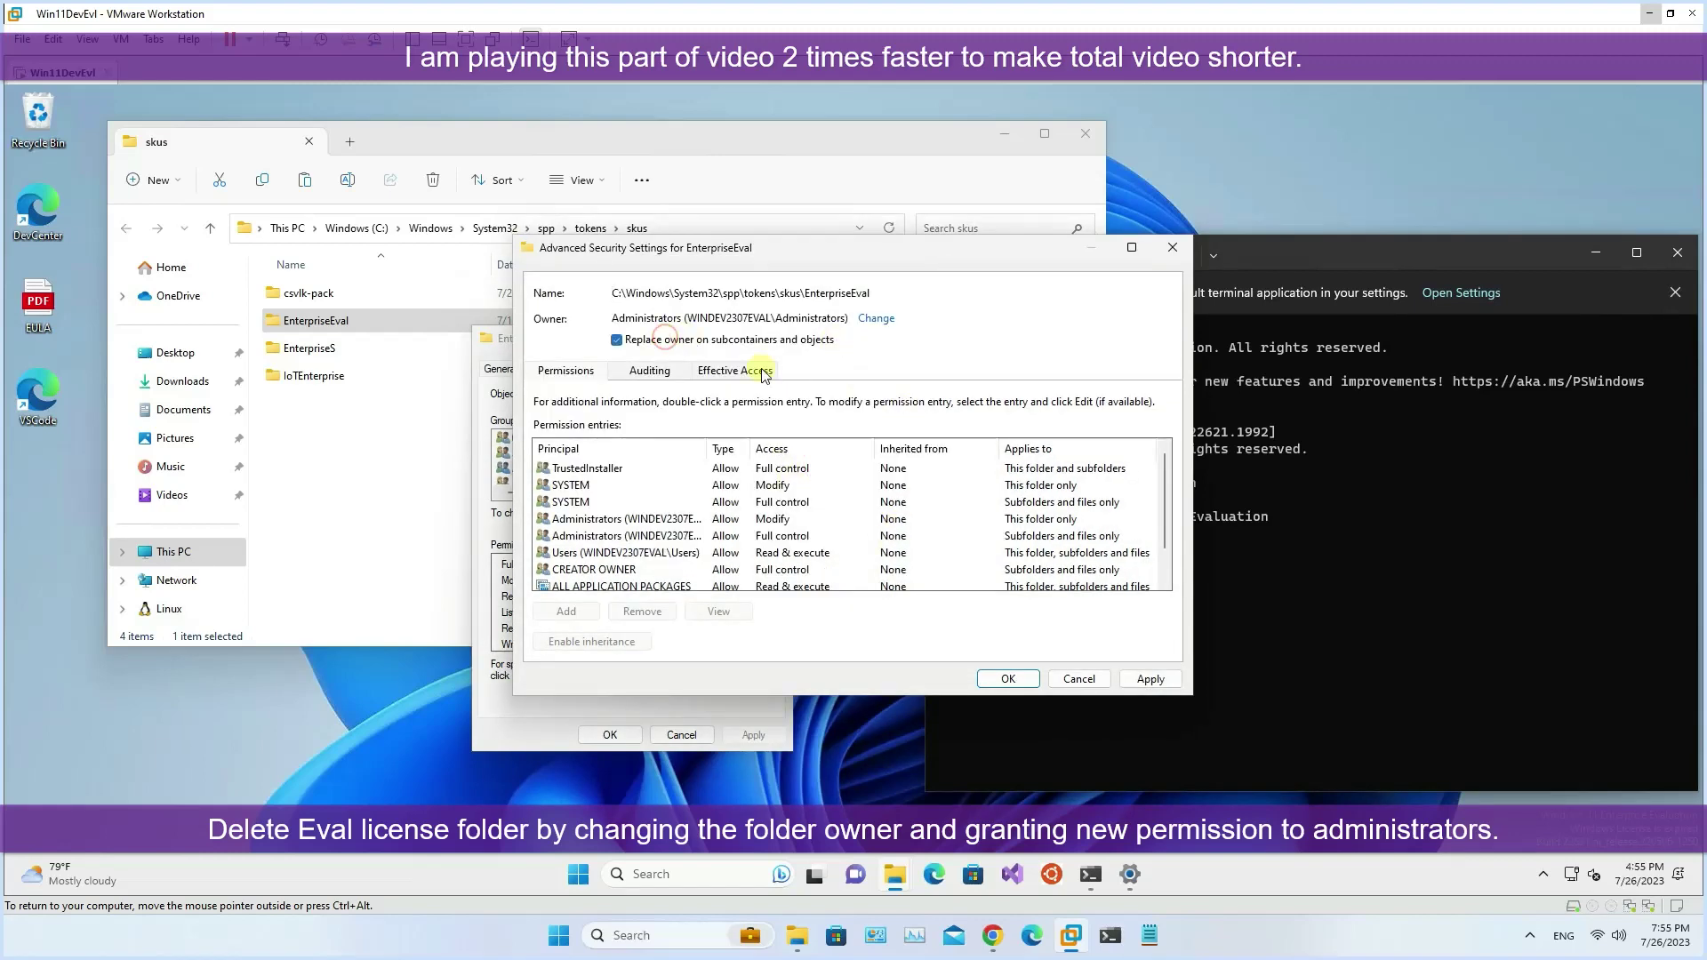
click(1148, 679)
click(999, 544)
click(1008, 678)
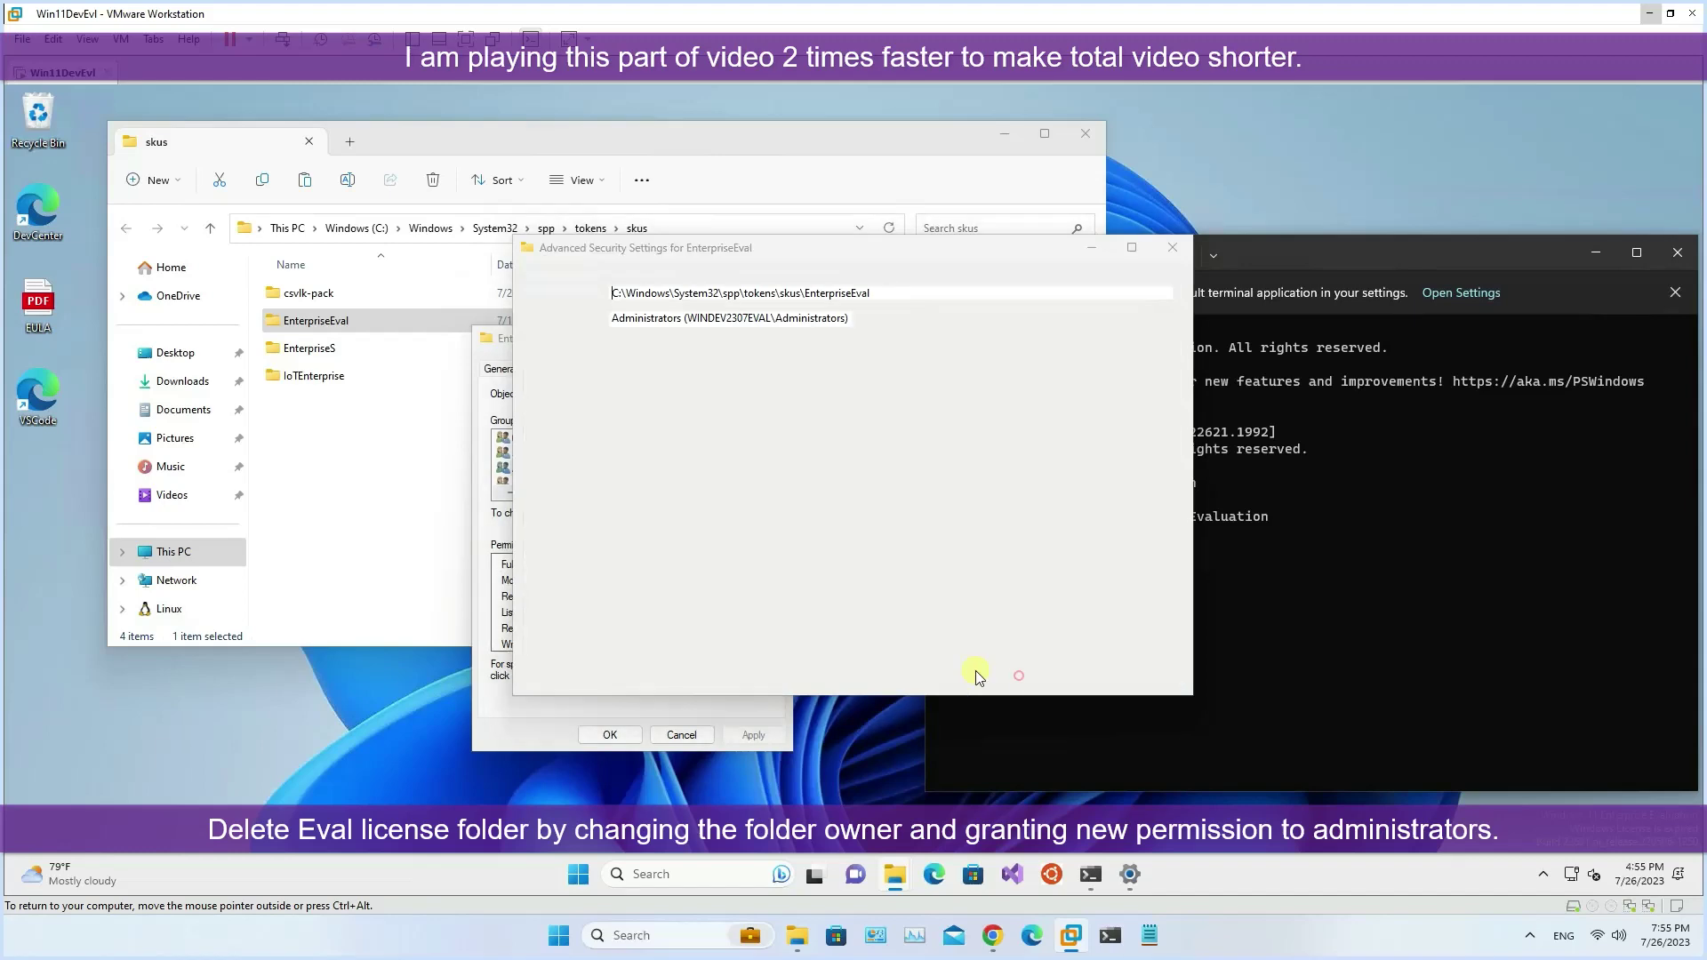
Allow the Administrators group full control of the EnterpriseEval folder and apply the change.
click(735, 516)
click(715, 656)
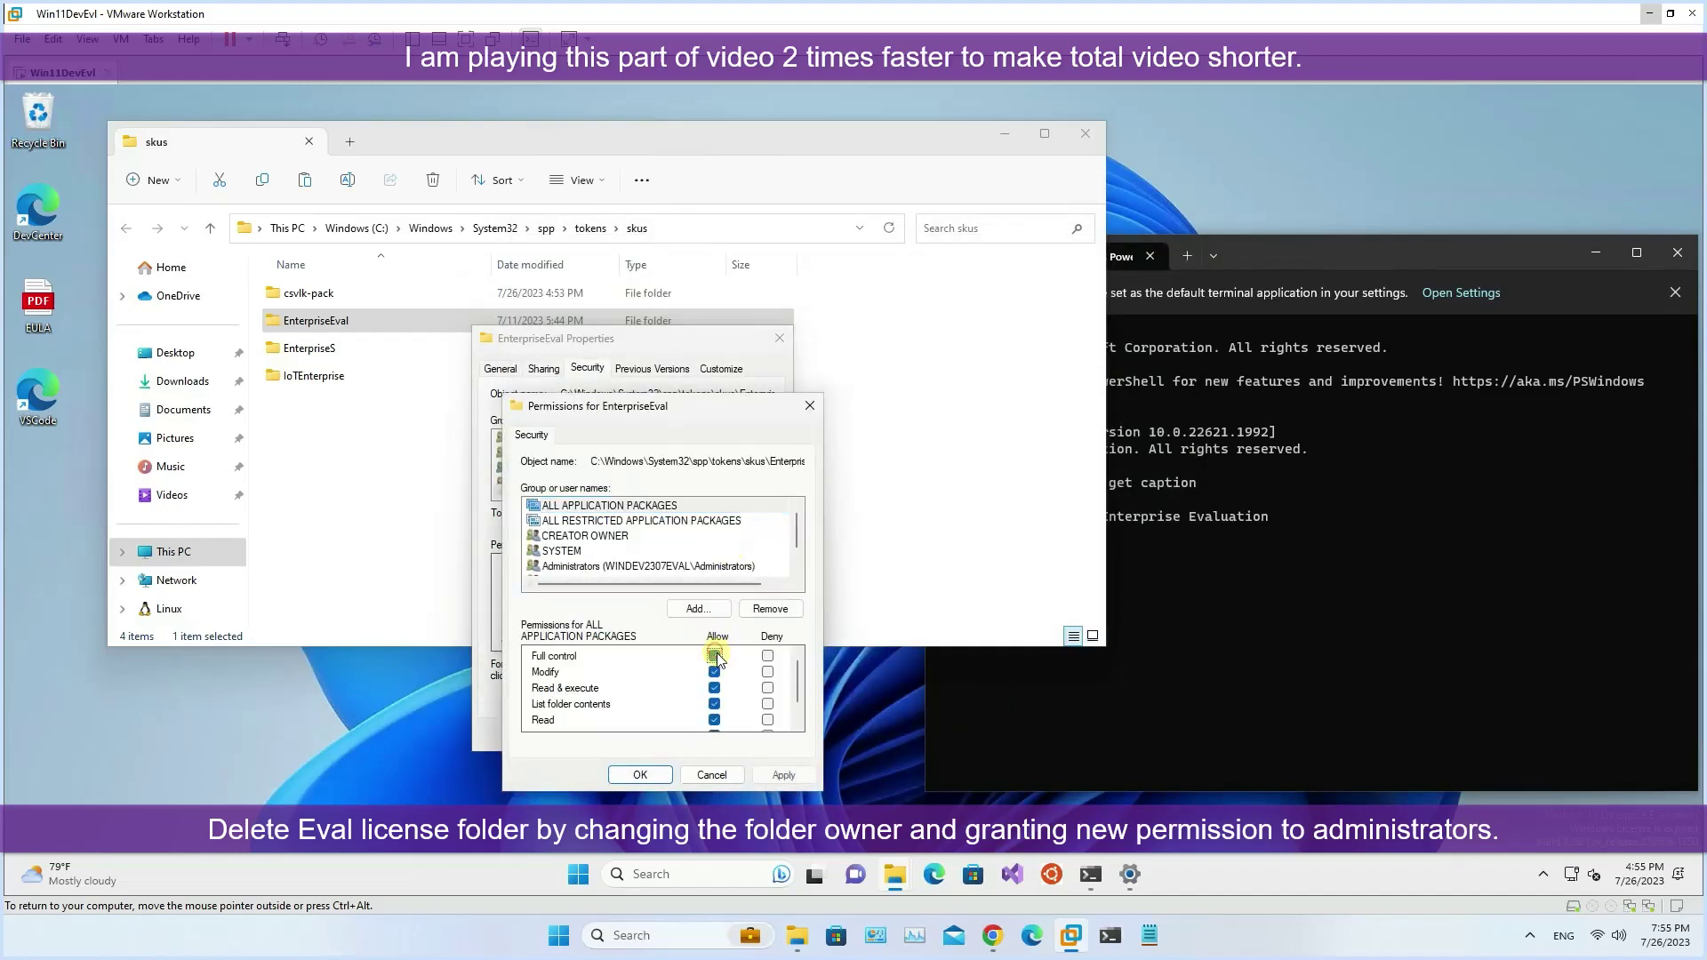
scroll(797, 532, down, 1)
click(587, 535)
click(714, 656)
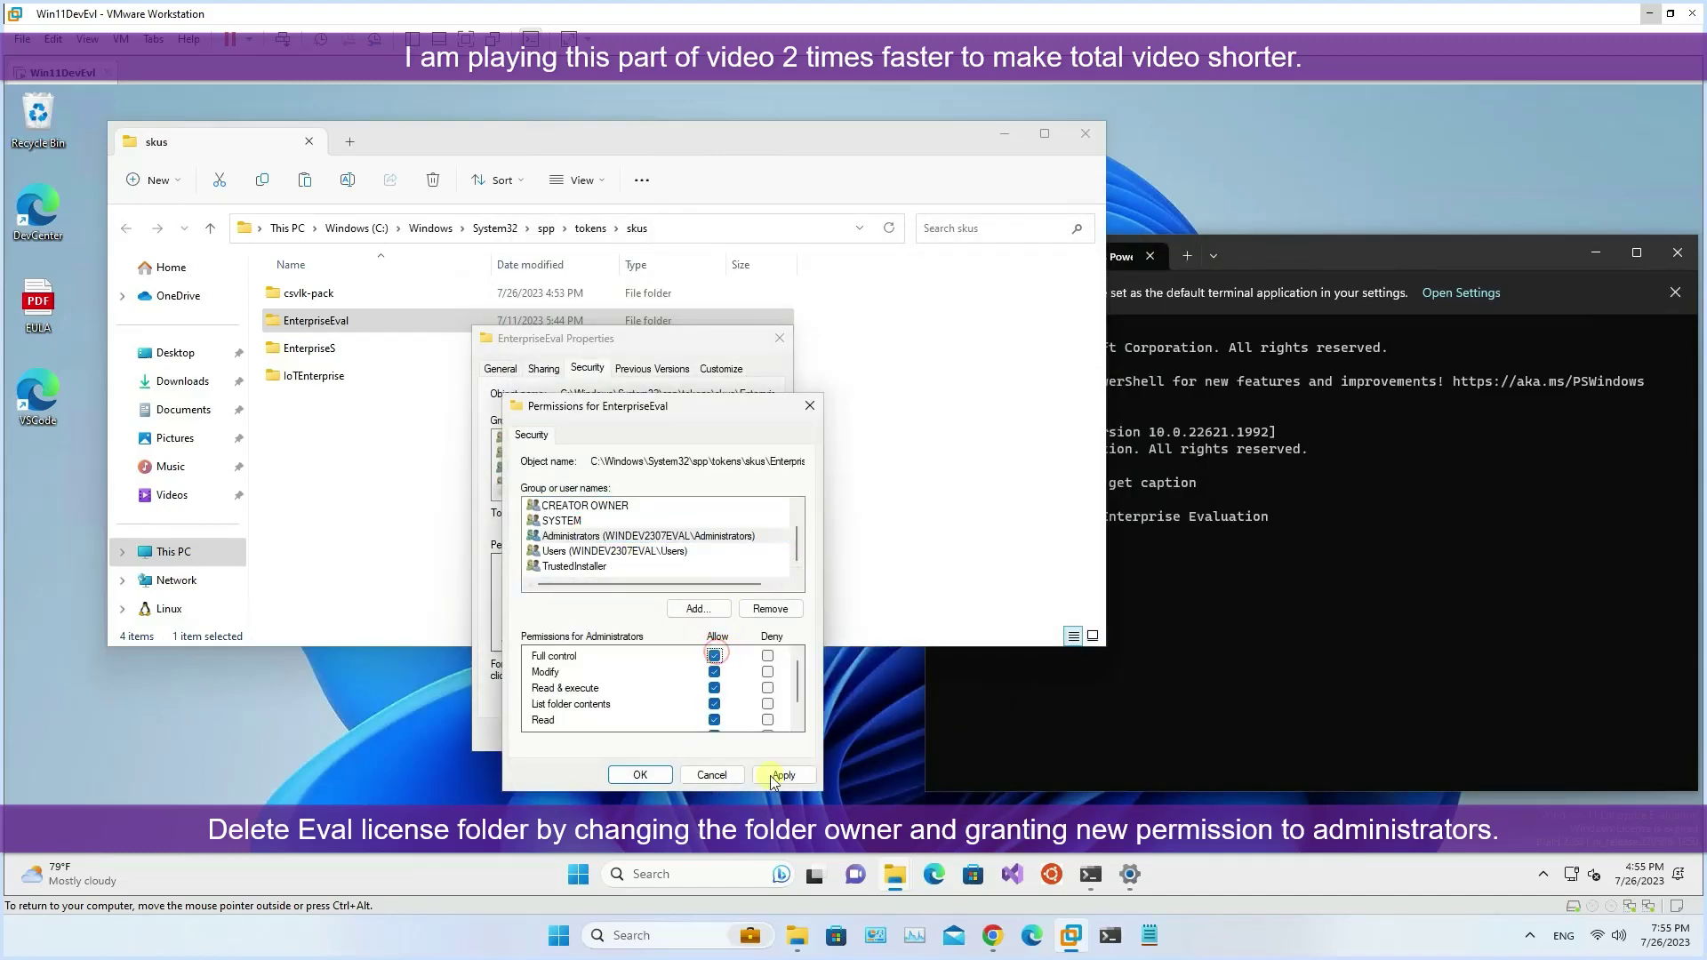
click(787, 774)
click(922, 549)
Allow the Users group full control of the EnterpriseEval folder, apply the change, and close the folder's properties.
scroll(793, 549, down, 1)
click(648, 550)
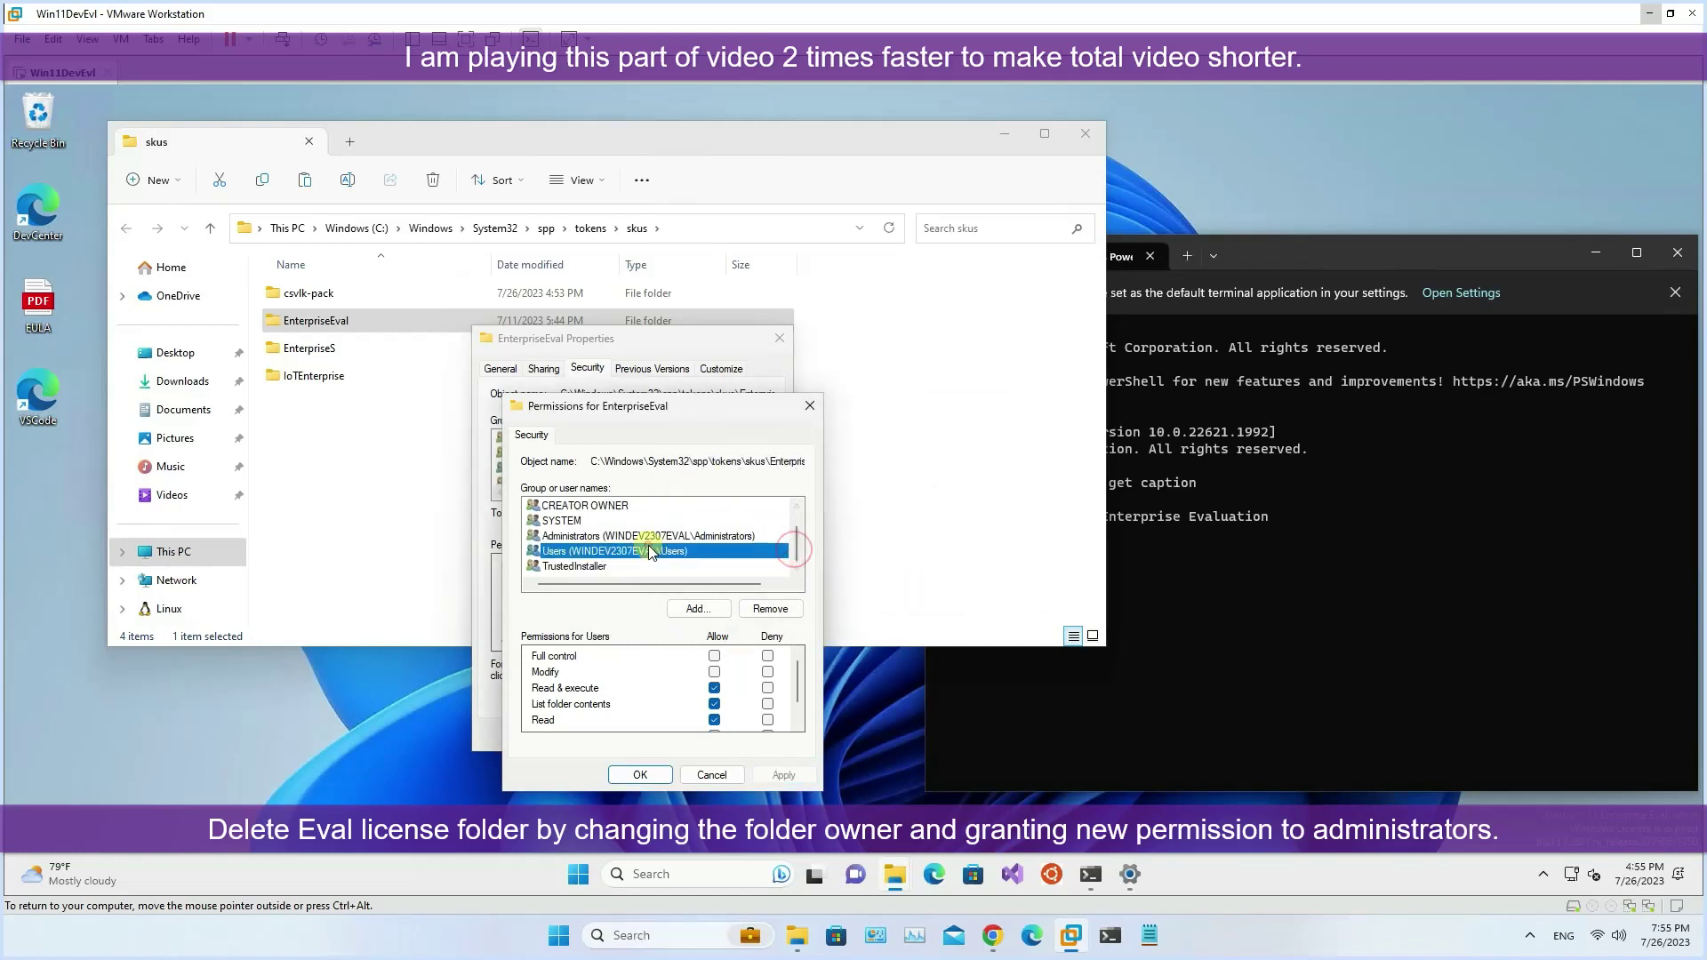
click(714, 656)
click(787, 774)
click(920, 549)
click(640, 774)
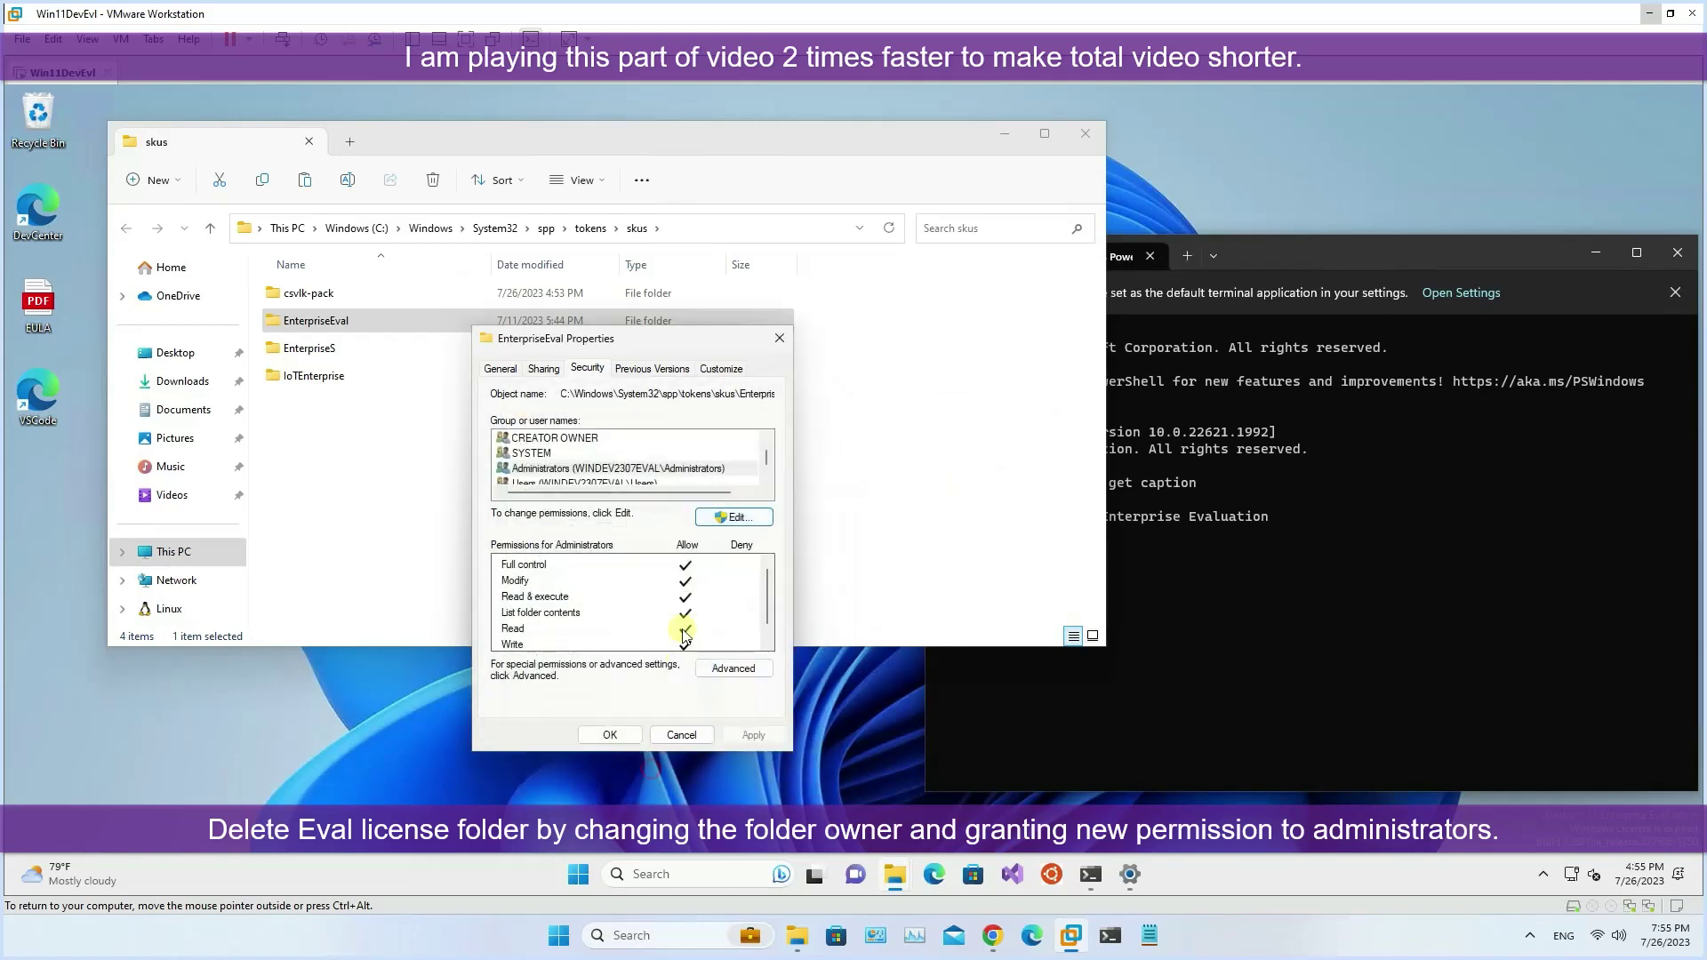
click(613, 735)
Delete the EnterpriseEval folder from skus and close the File Explorer window.
right_click(420, 325)
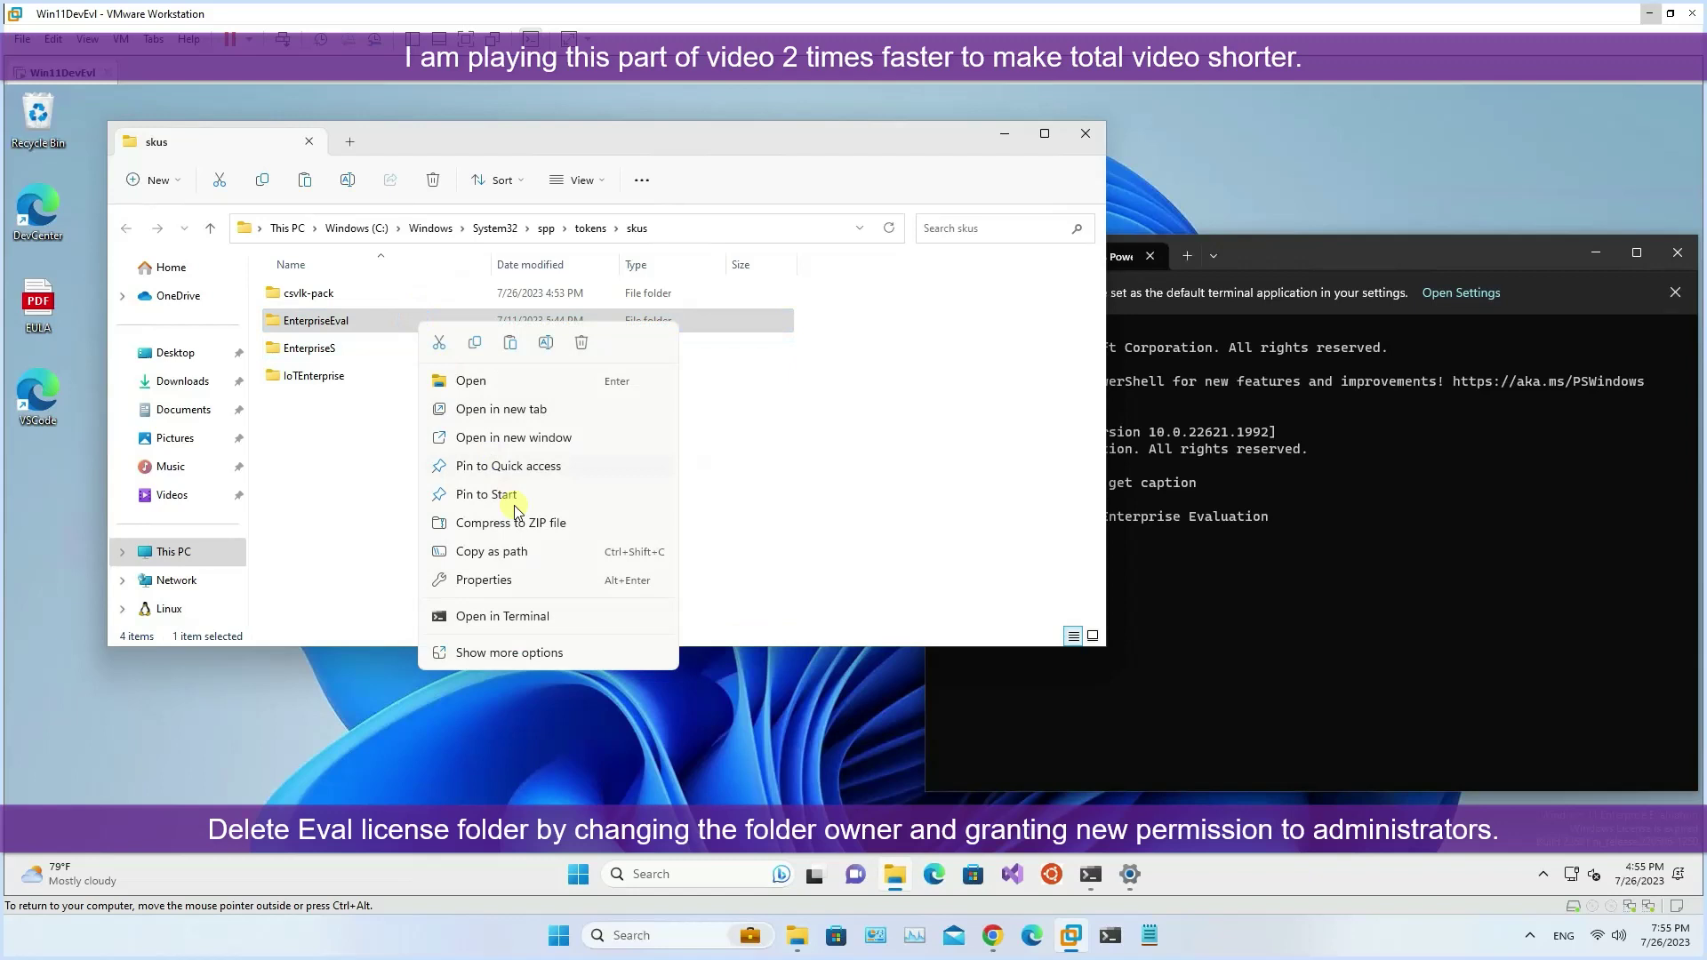
click(437, 343)
right_click(455, 326)
click(629, 346)
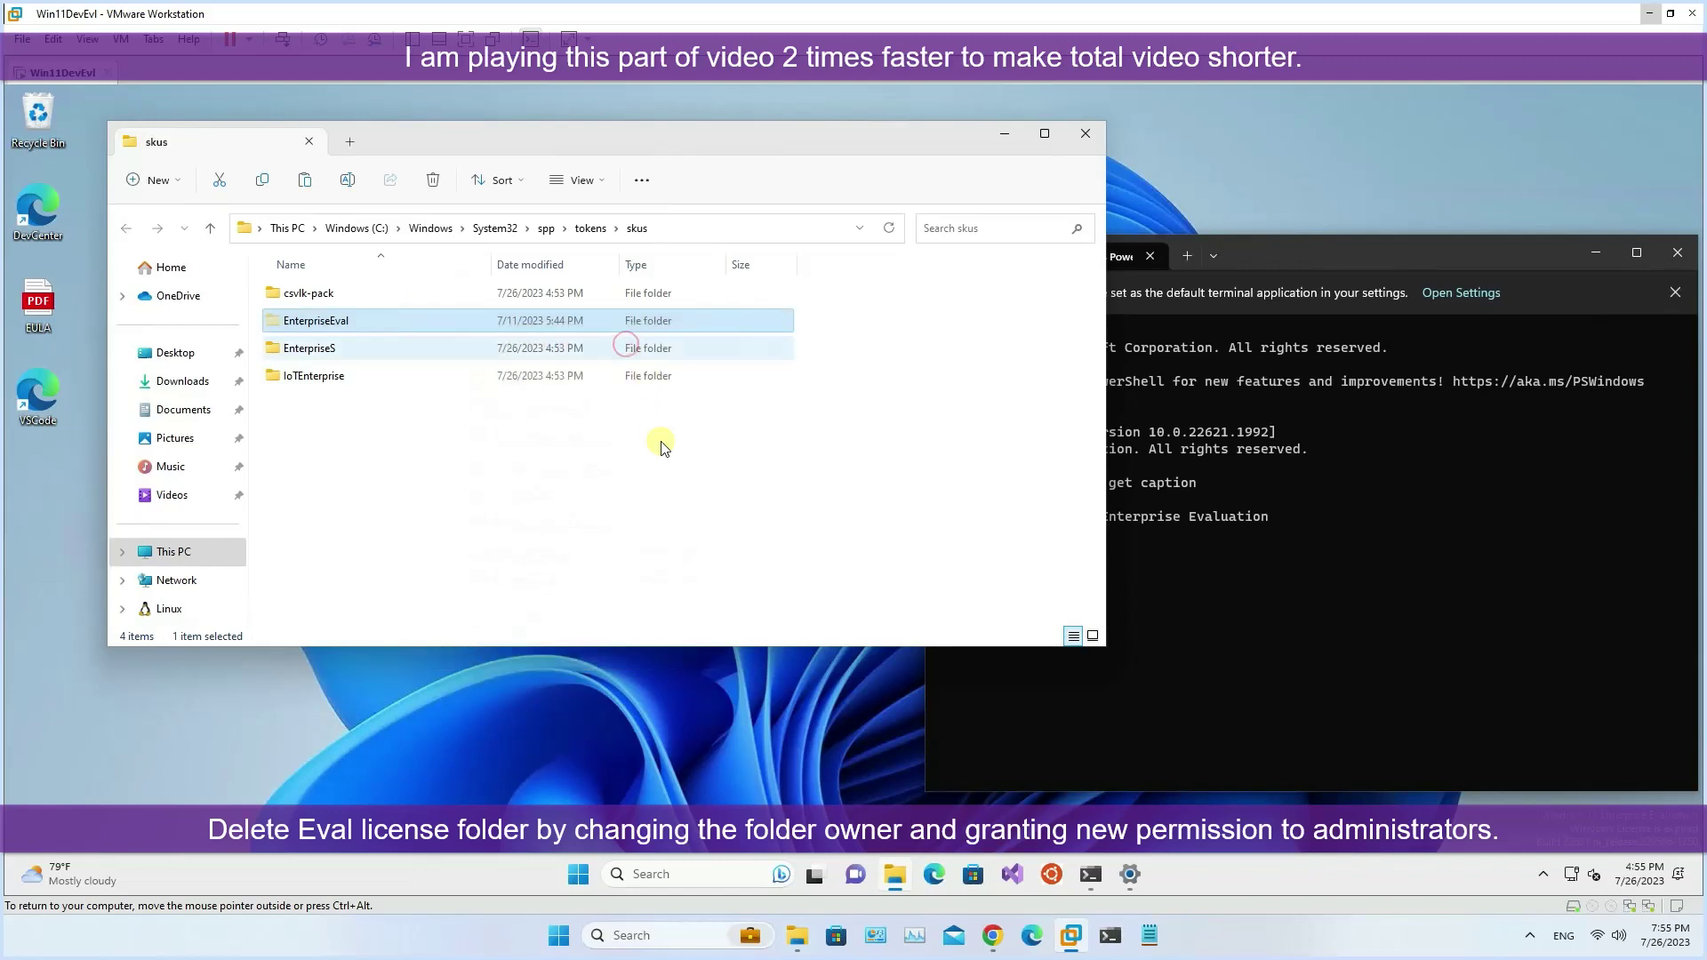
click(1086, 133)
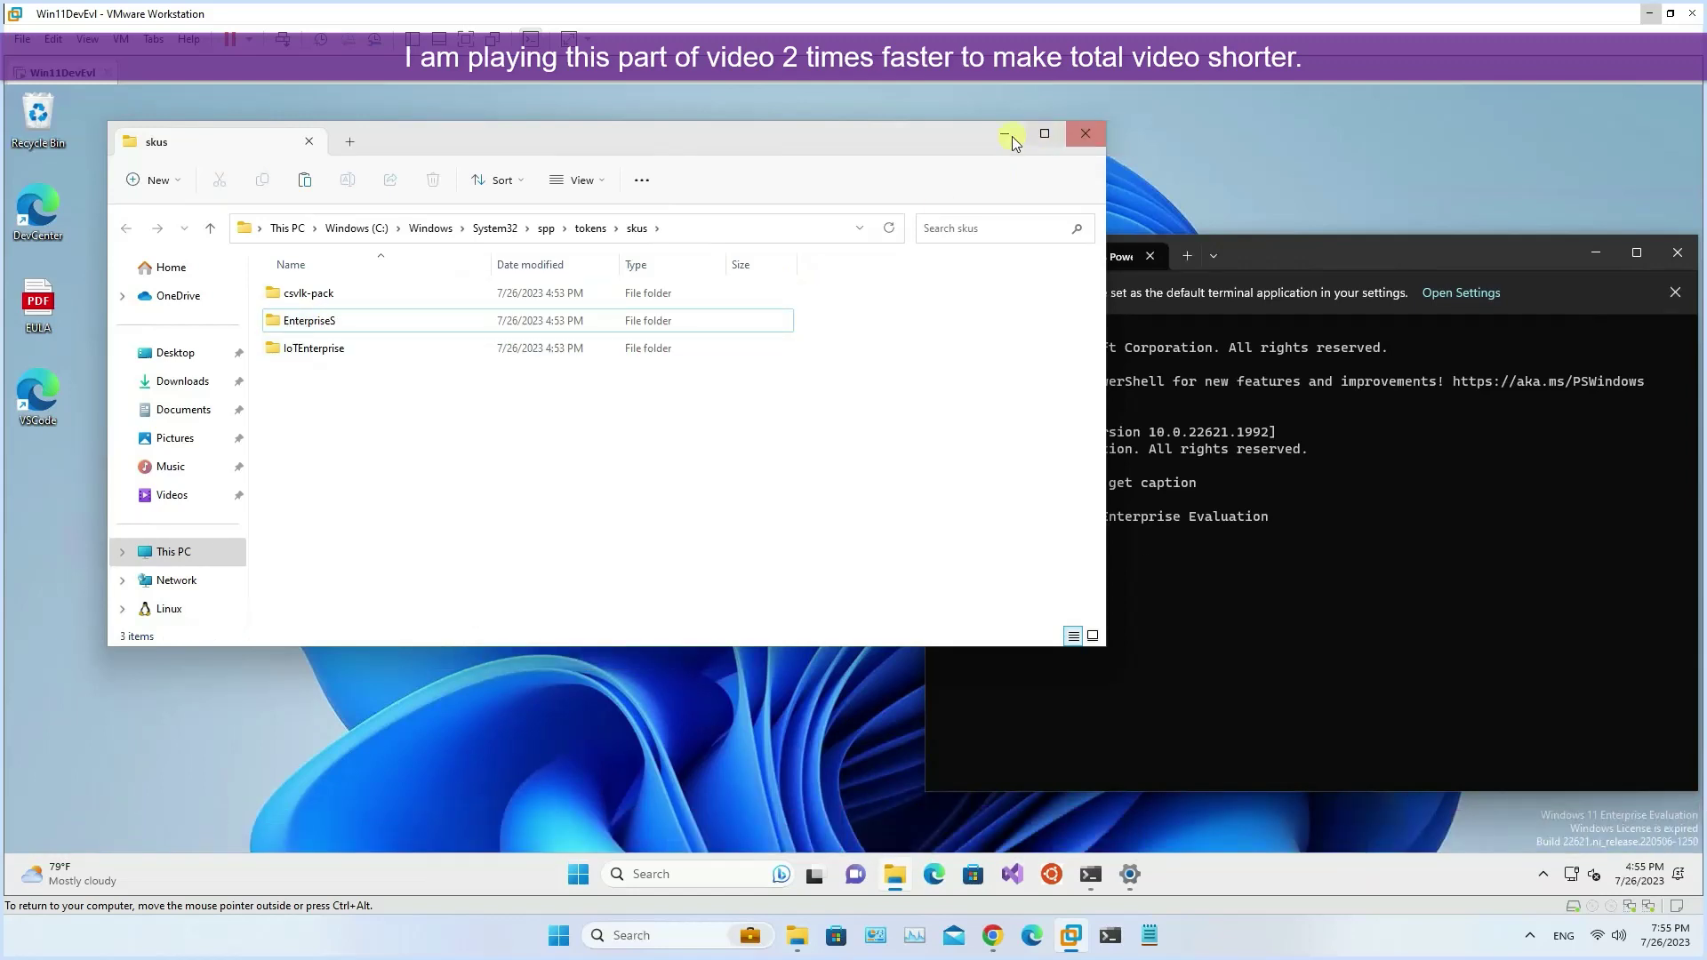
Switch to the blog article in Chrome and copy the whole step 4 command block, from the slmgr.vbs /rilc line through echo.
click(993, 935)
scroll(418, 469, down, 7)
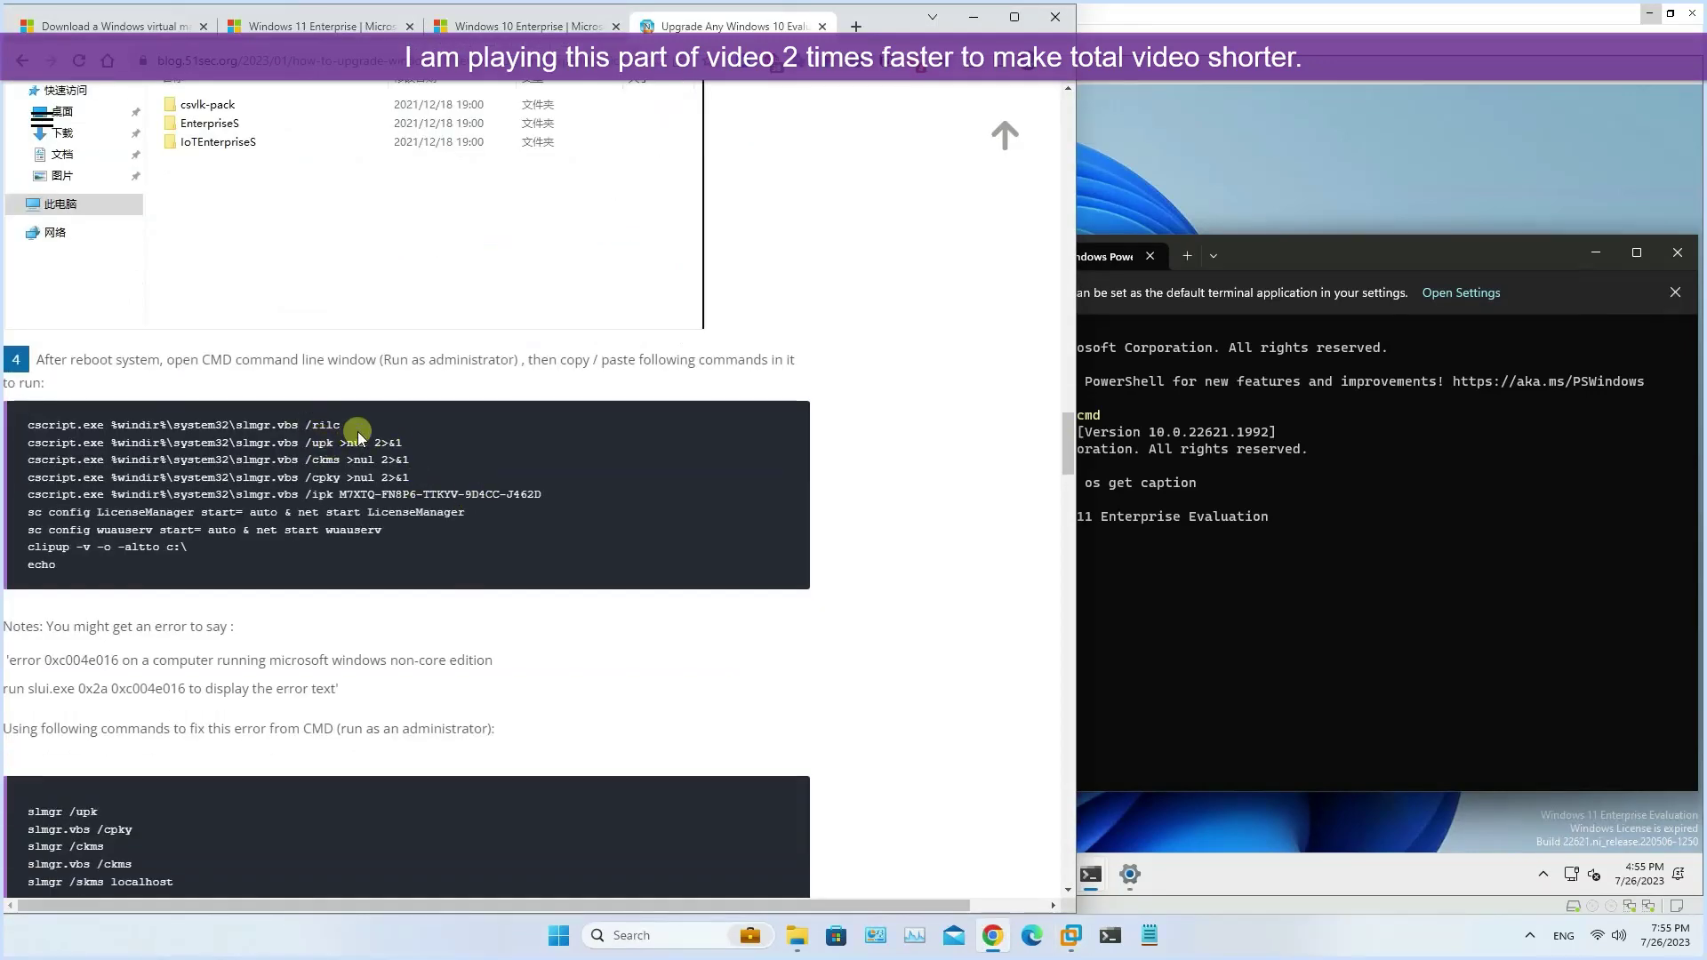
drag(40, 424, 76, 574)
right_click(53, 427)
click(97, 445)
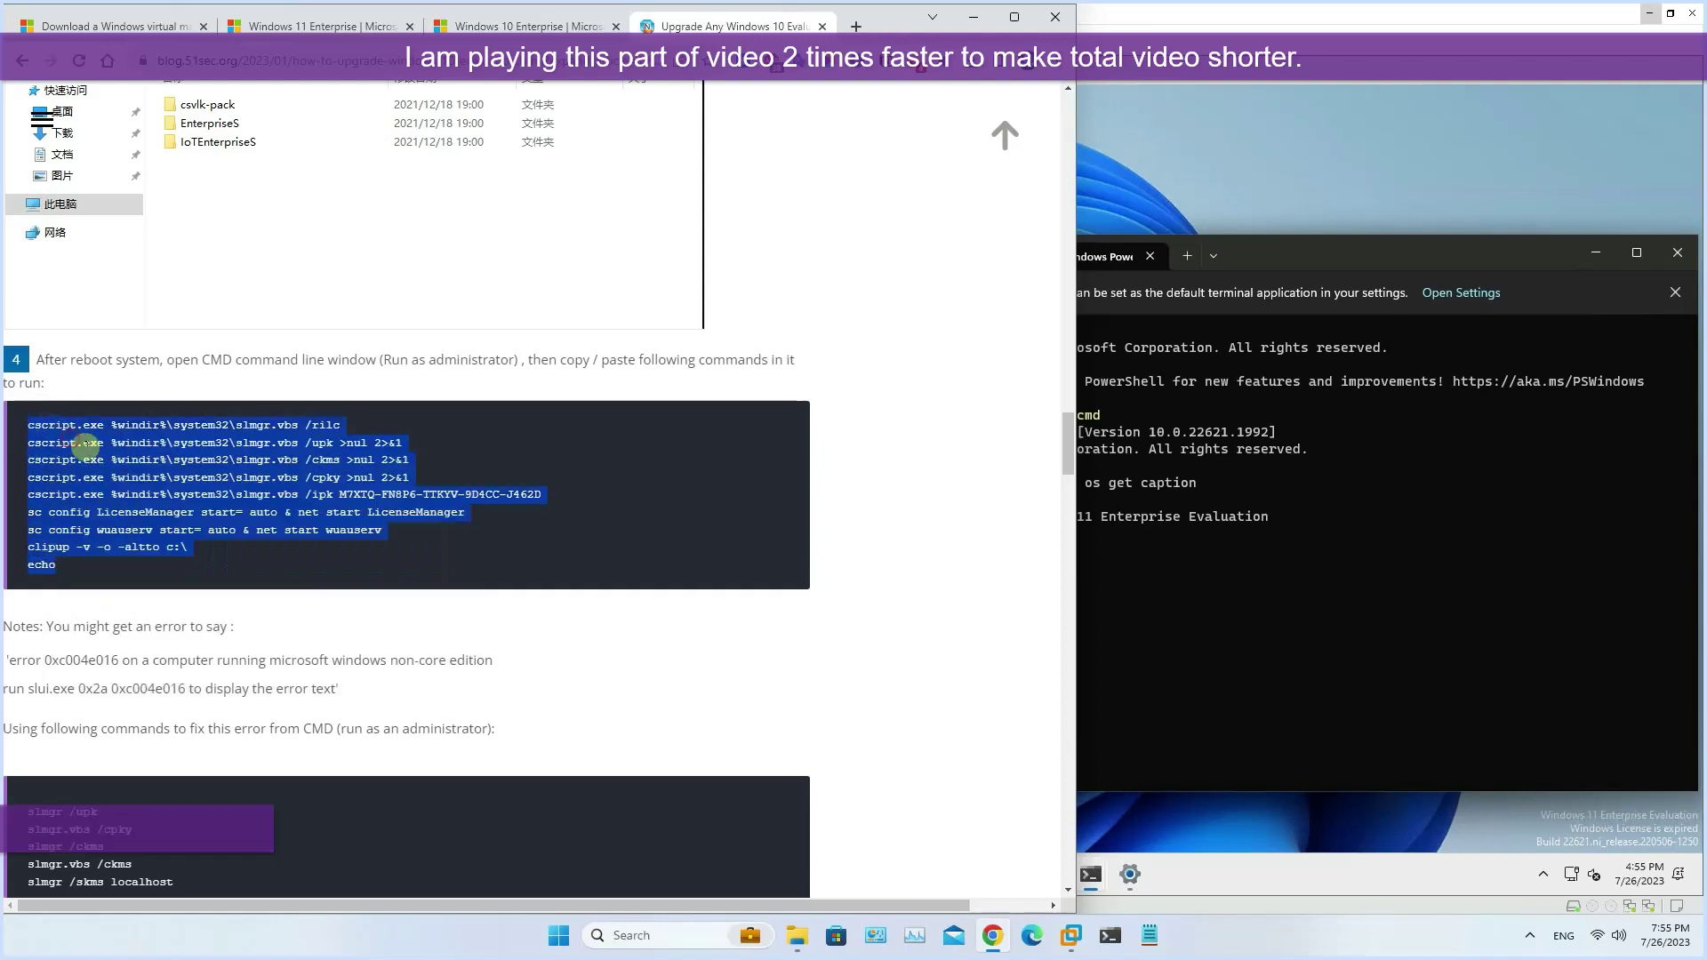
Paste and run the copied license commands, including the product key installation, in the virtual machine's administrator terminal, accepting the multi-line paste.
click(1325, 582)
right_click(1131, 580)
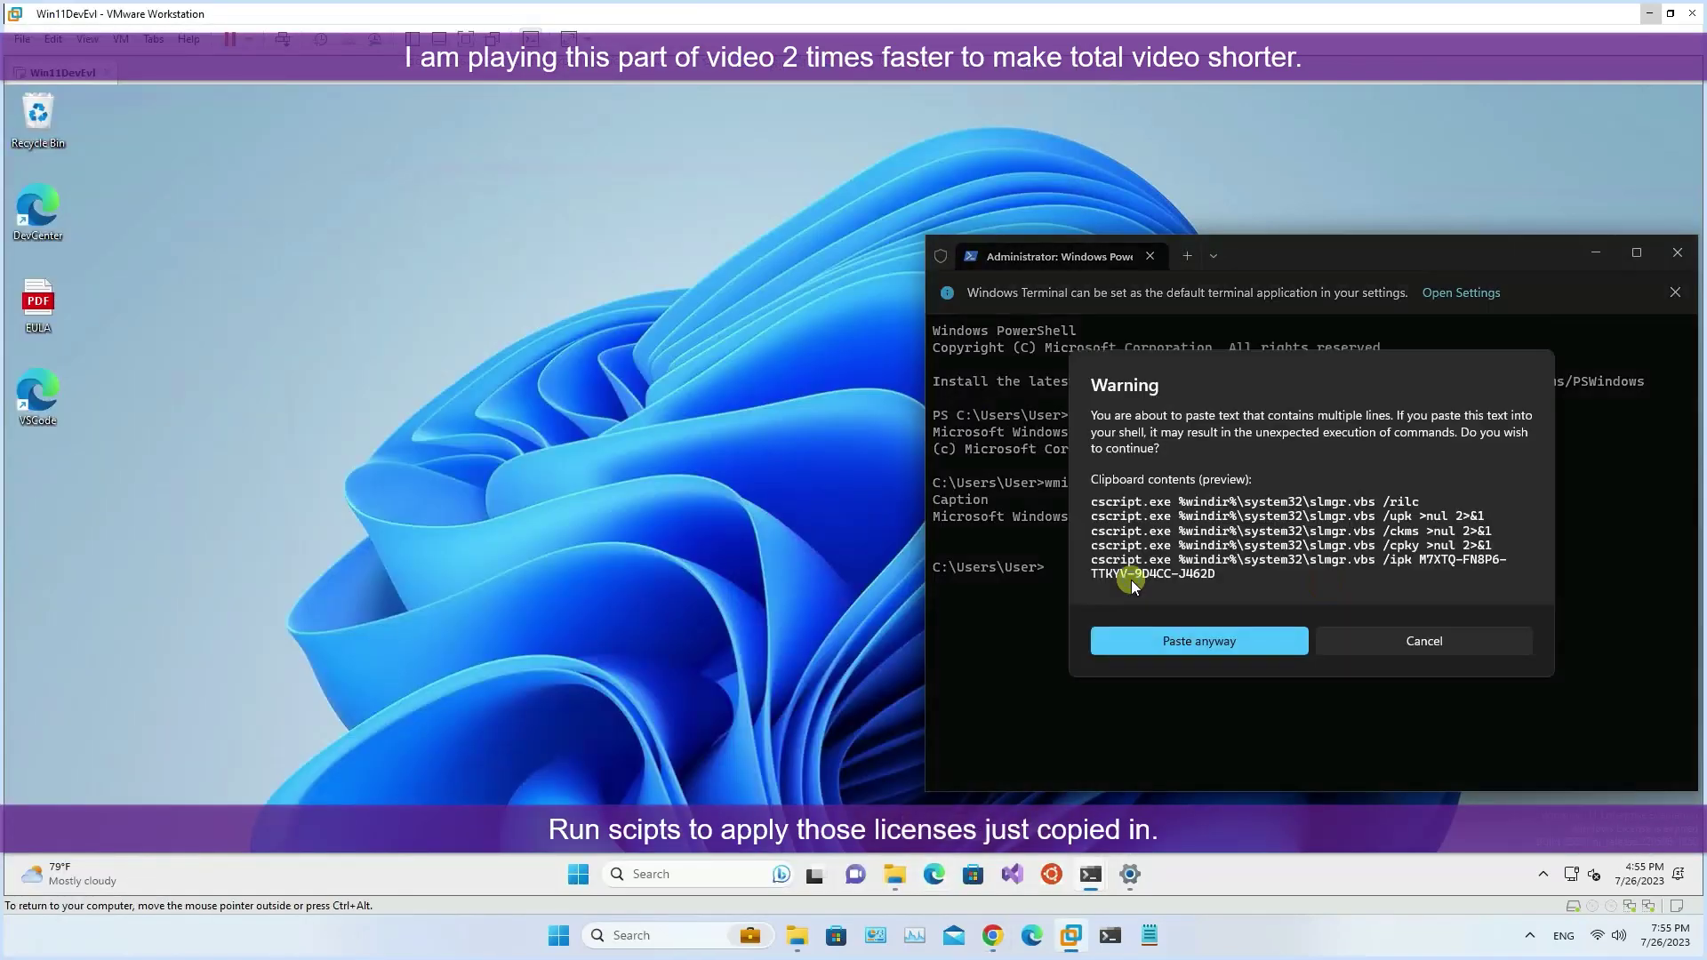
click(1255, 647)
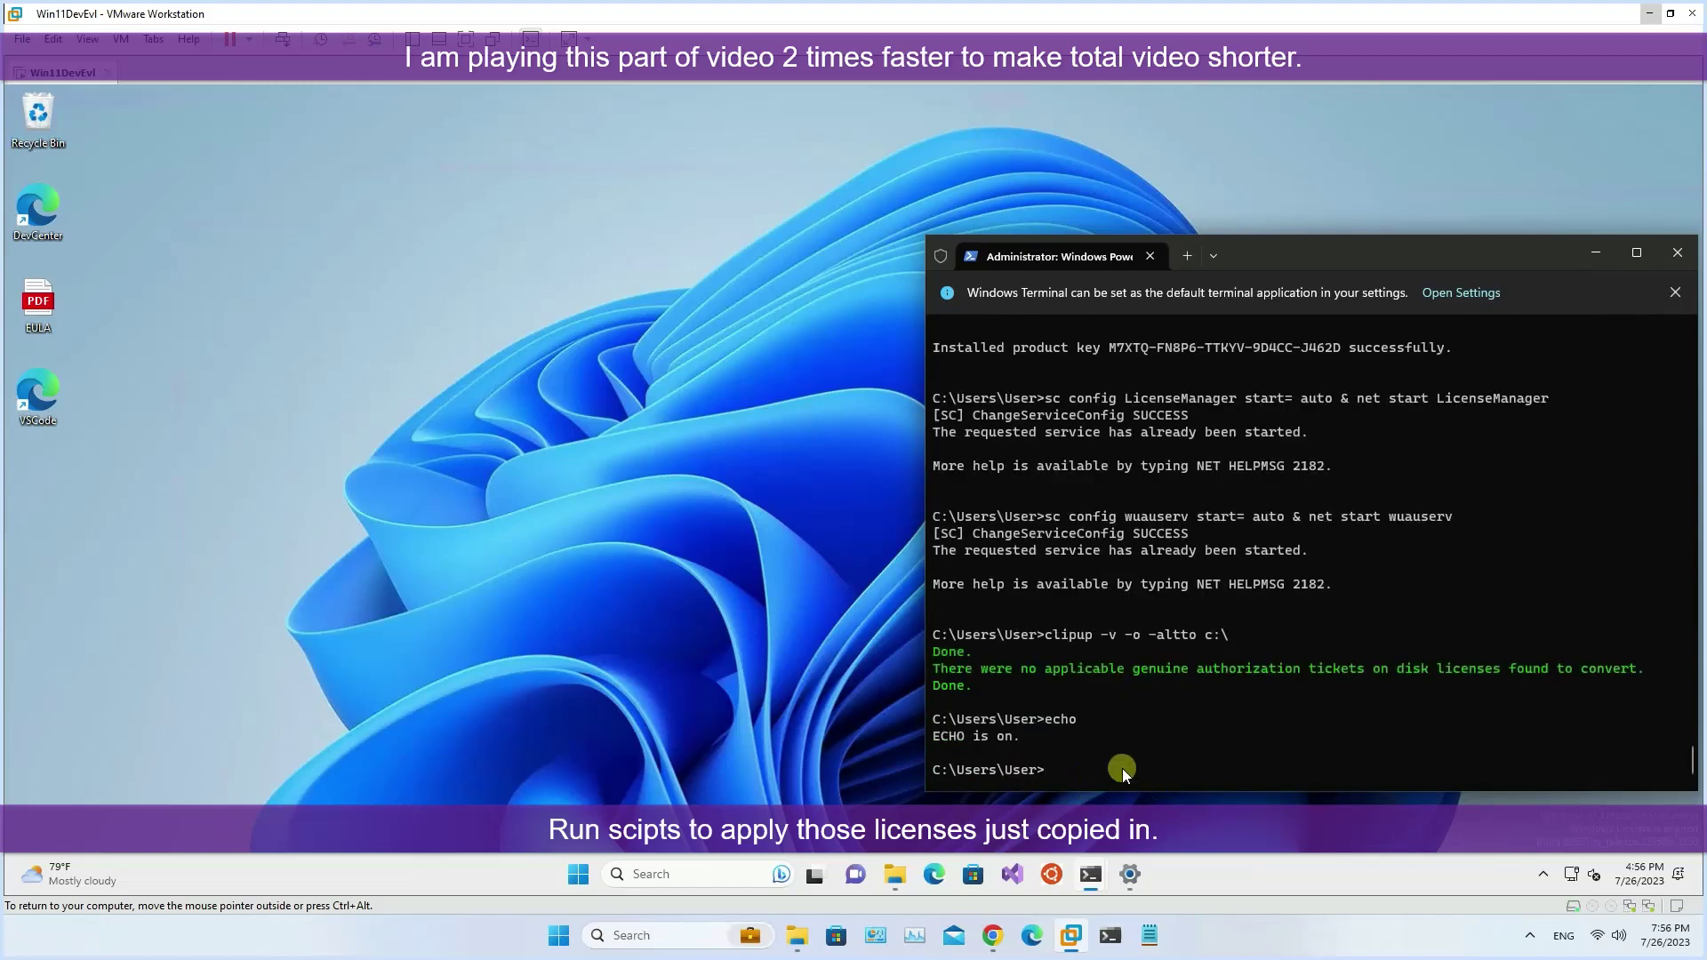
Switch to the blog article in Chrome and read step 5, the instruction that follows the license commands.
click(992, 935)
scroll(378, 667, down, 5)
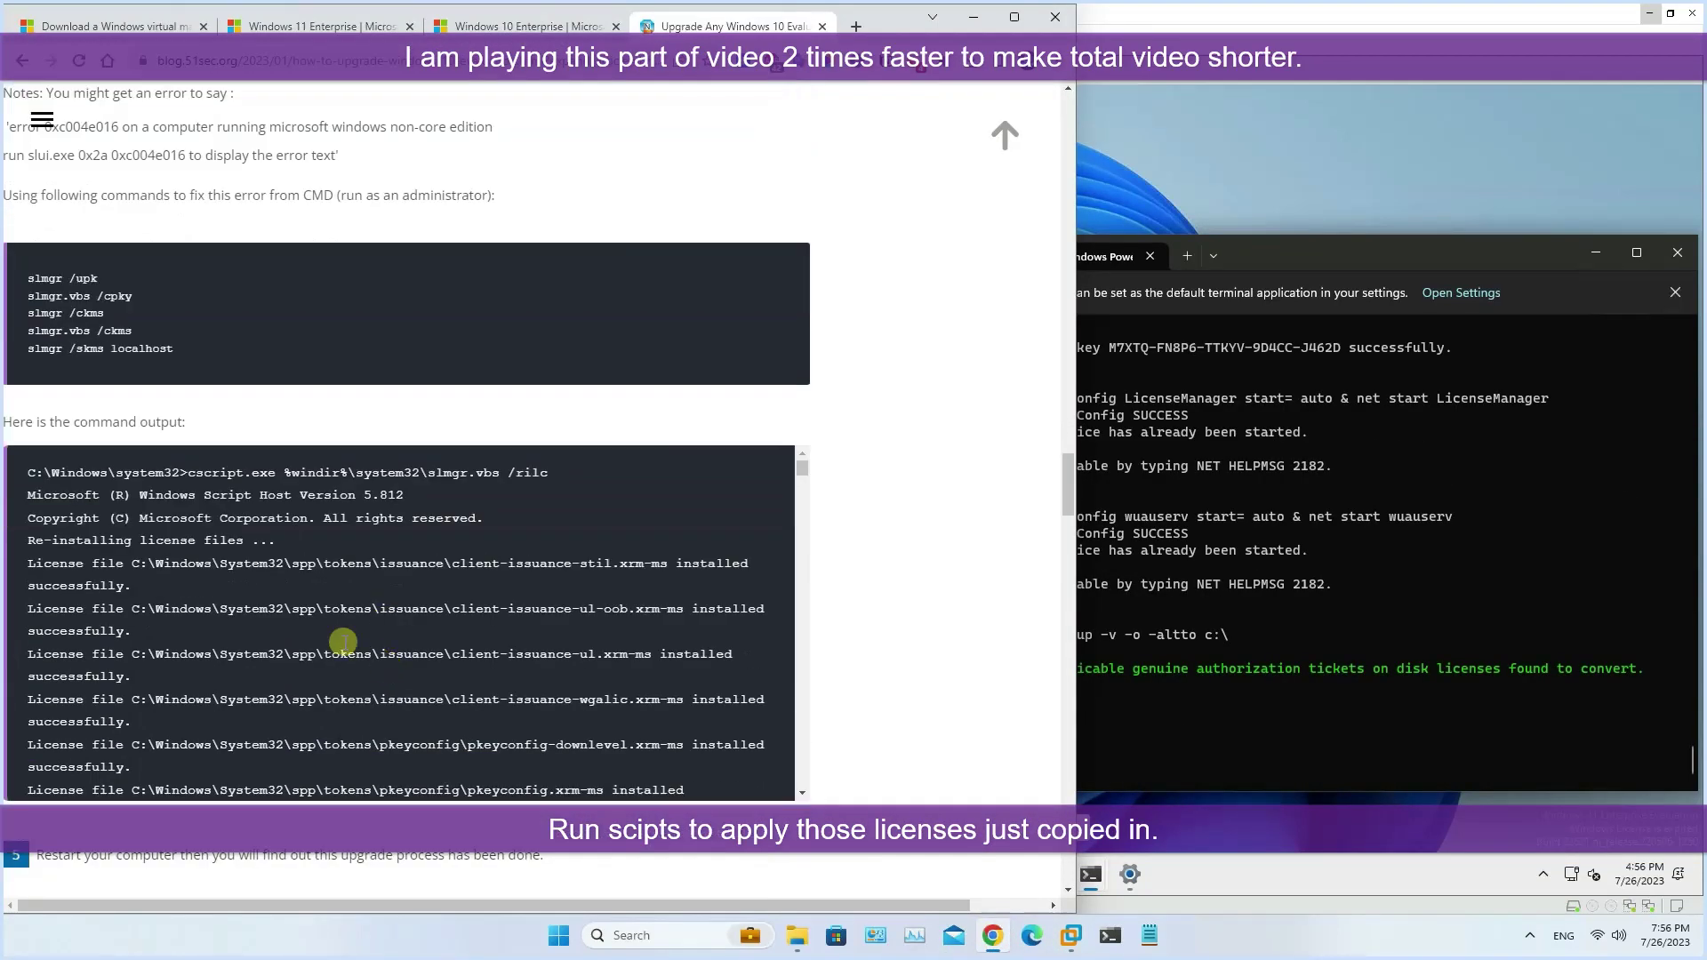
scroll(343, 648, down, 5)
scroll(819, 728, down, 3)
drag(39, 587, 563, 590)
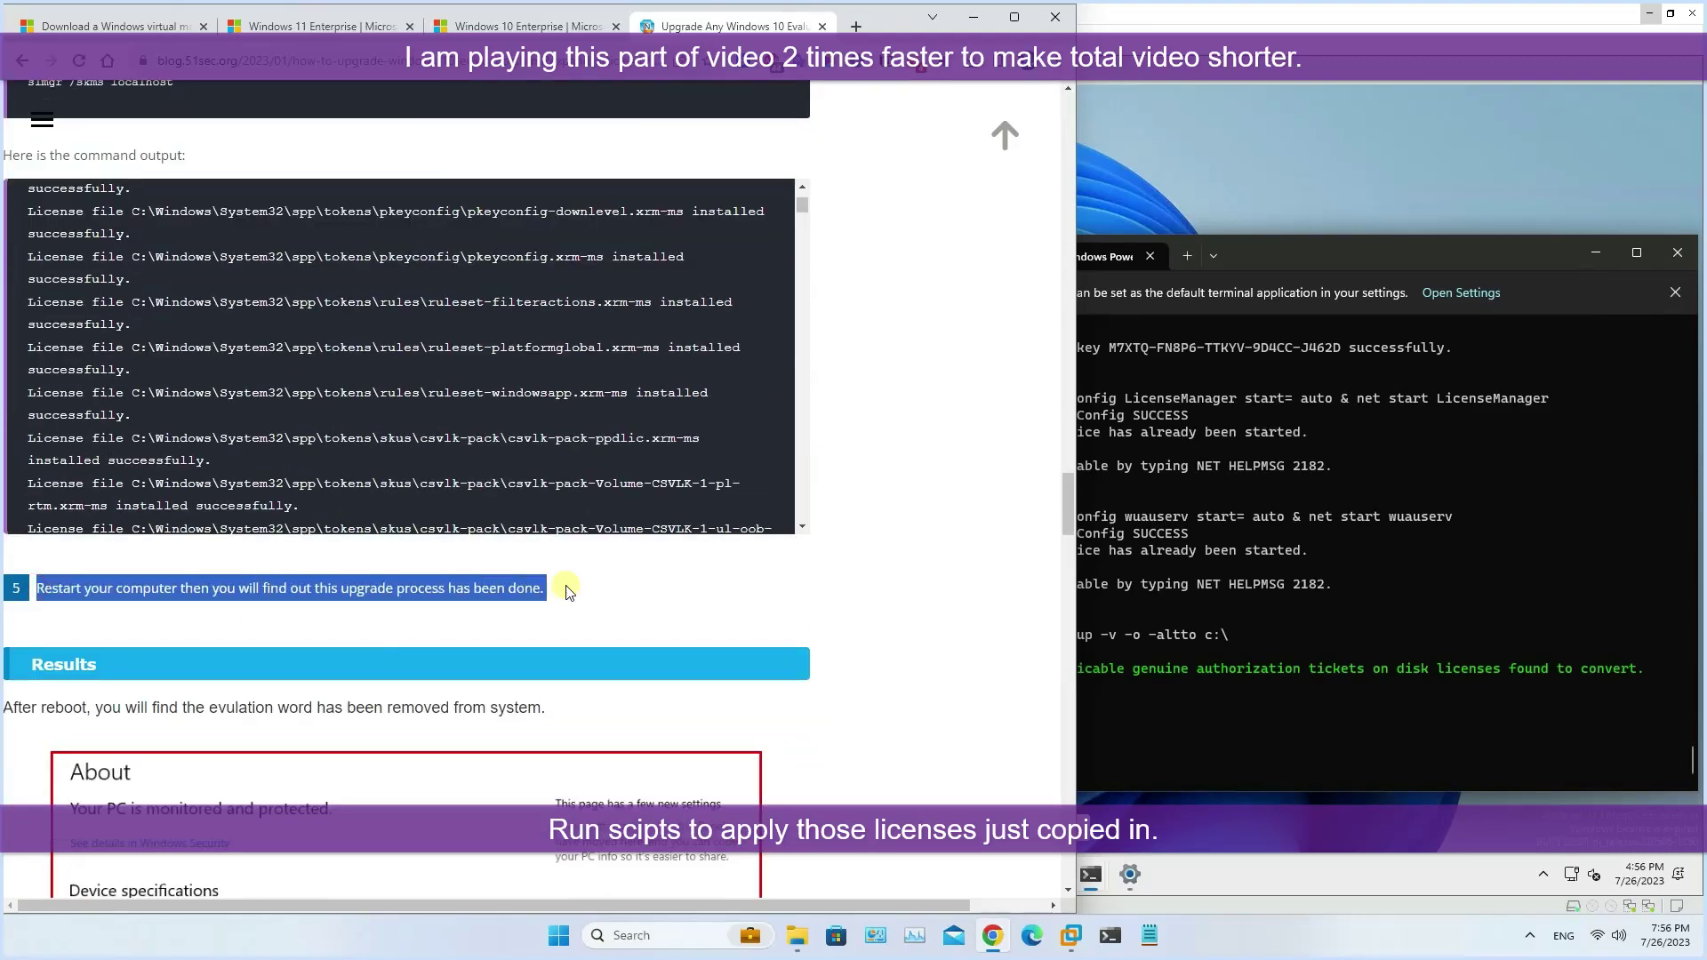
click(591, 599)
Return to the VMware virtual machine and restart its Windows 11 system.
click(1265, 619)
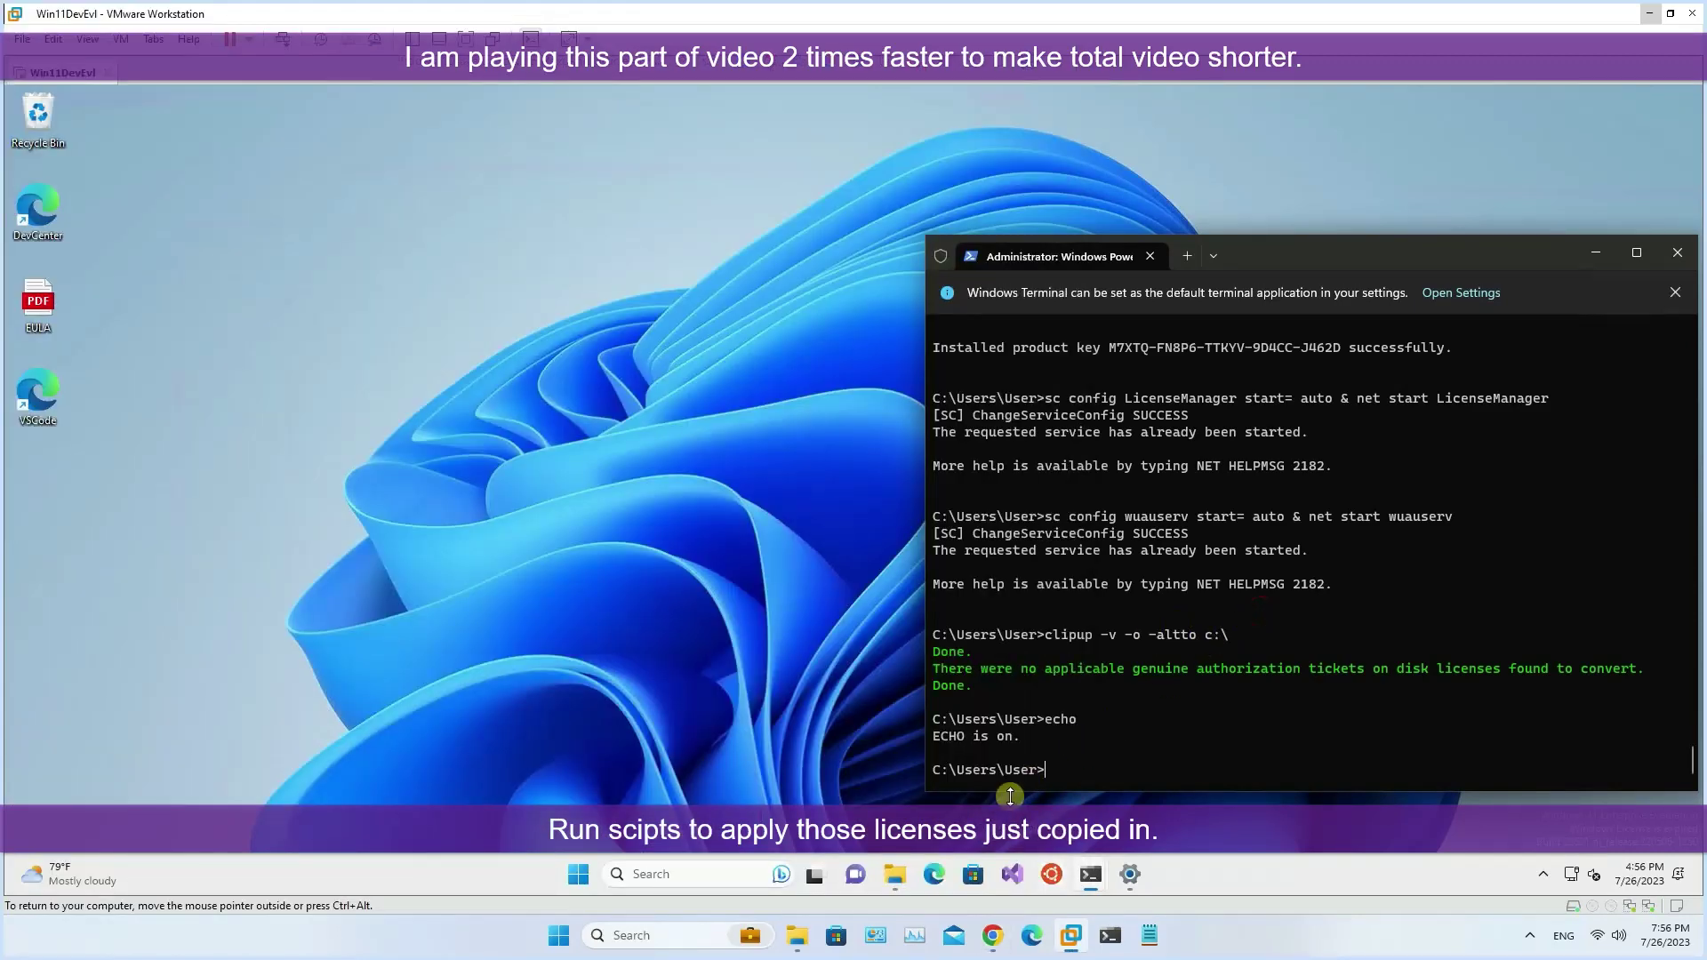
click(578, 874)
click(1074, 813)
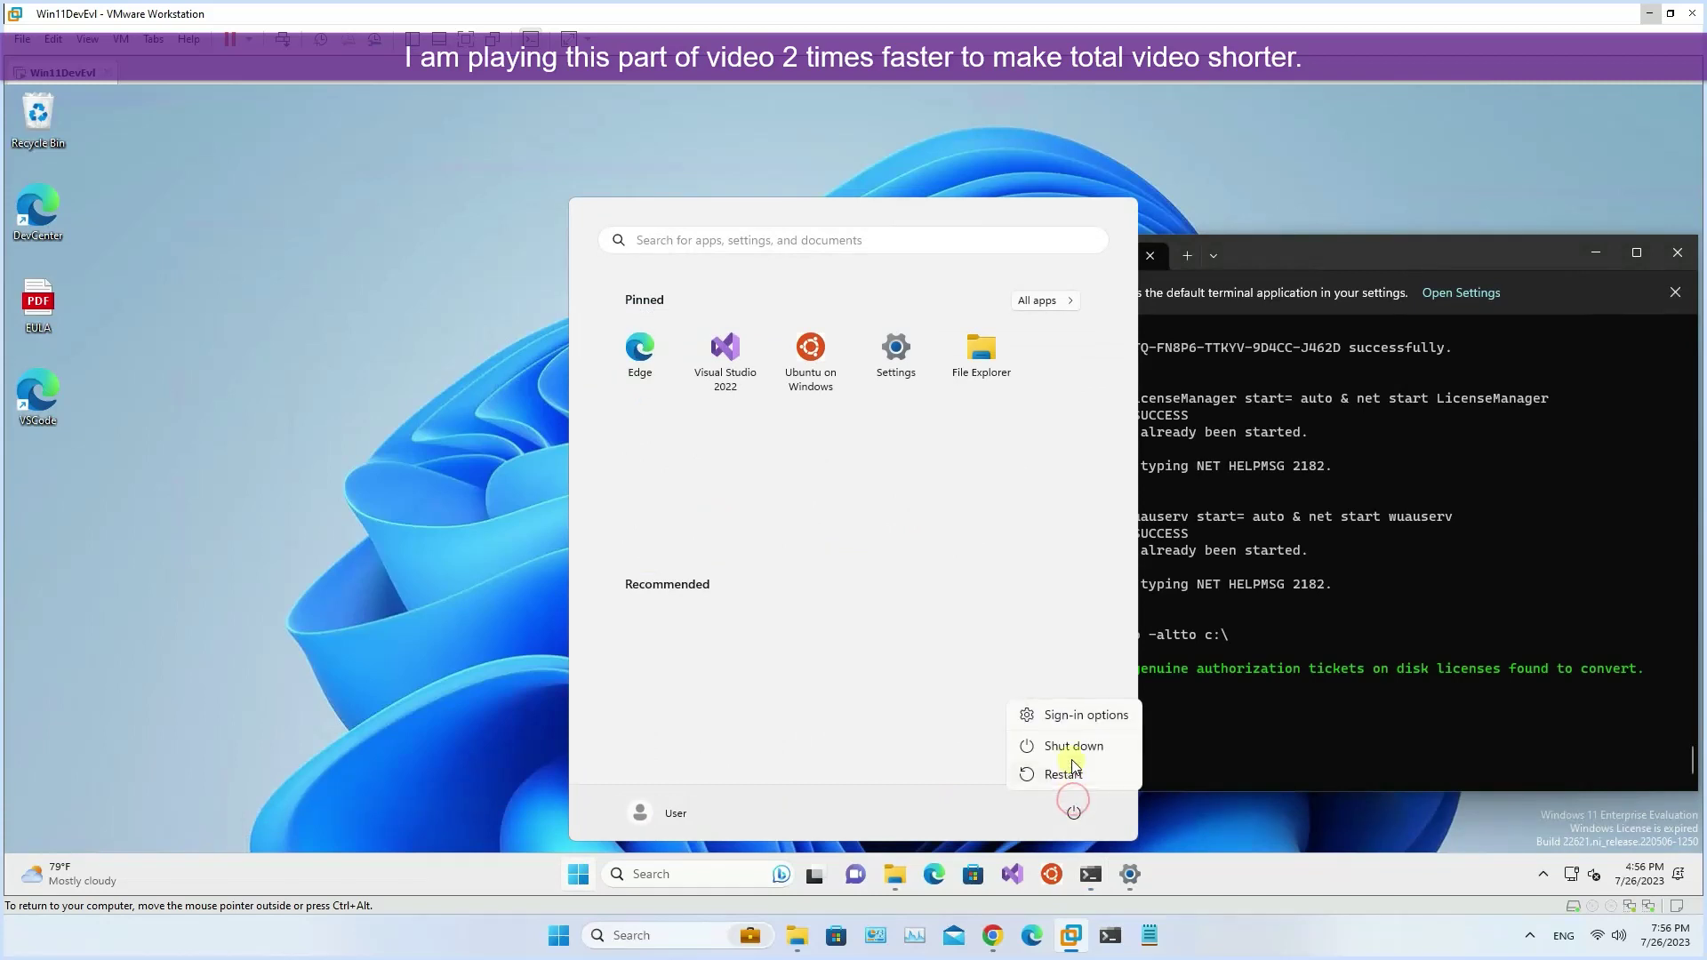
click(1073, 774)
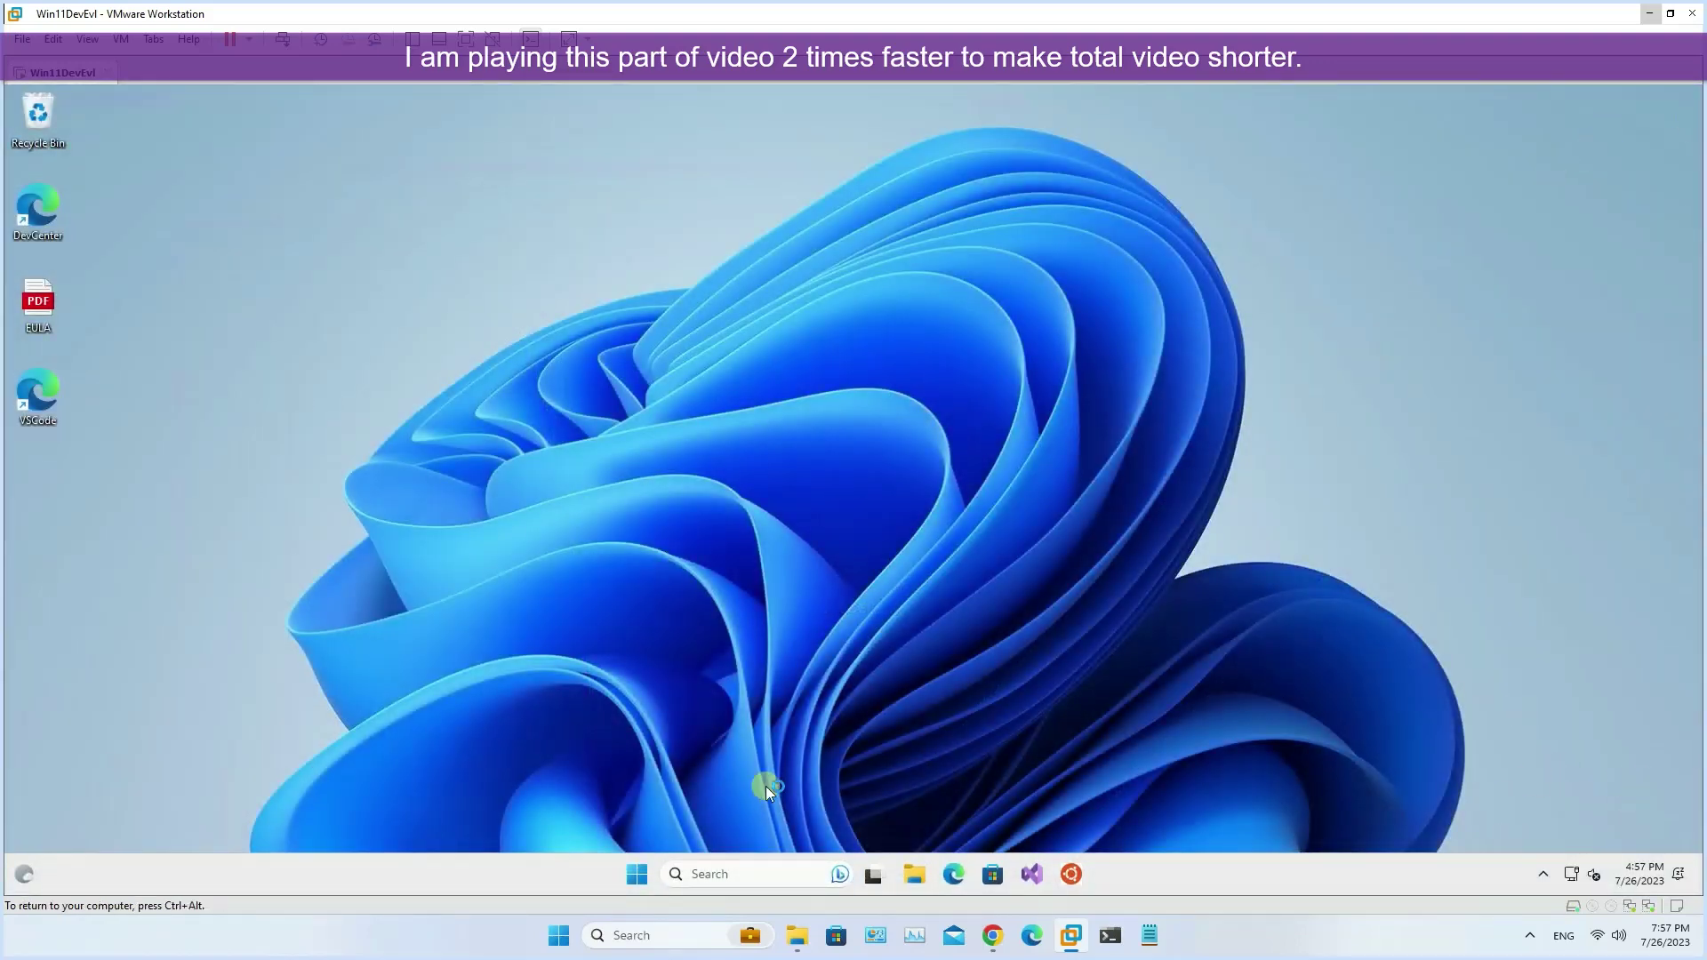
Check the Windows edition and experience pack in the virtual machine's System About settings, and close Settings.
click(638, 876)
right_click(638, 876)
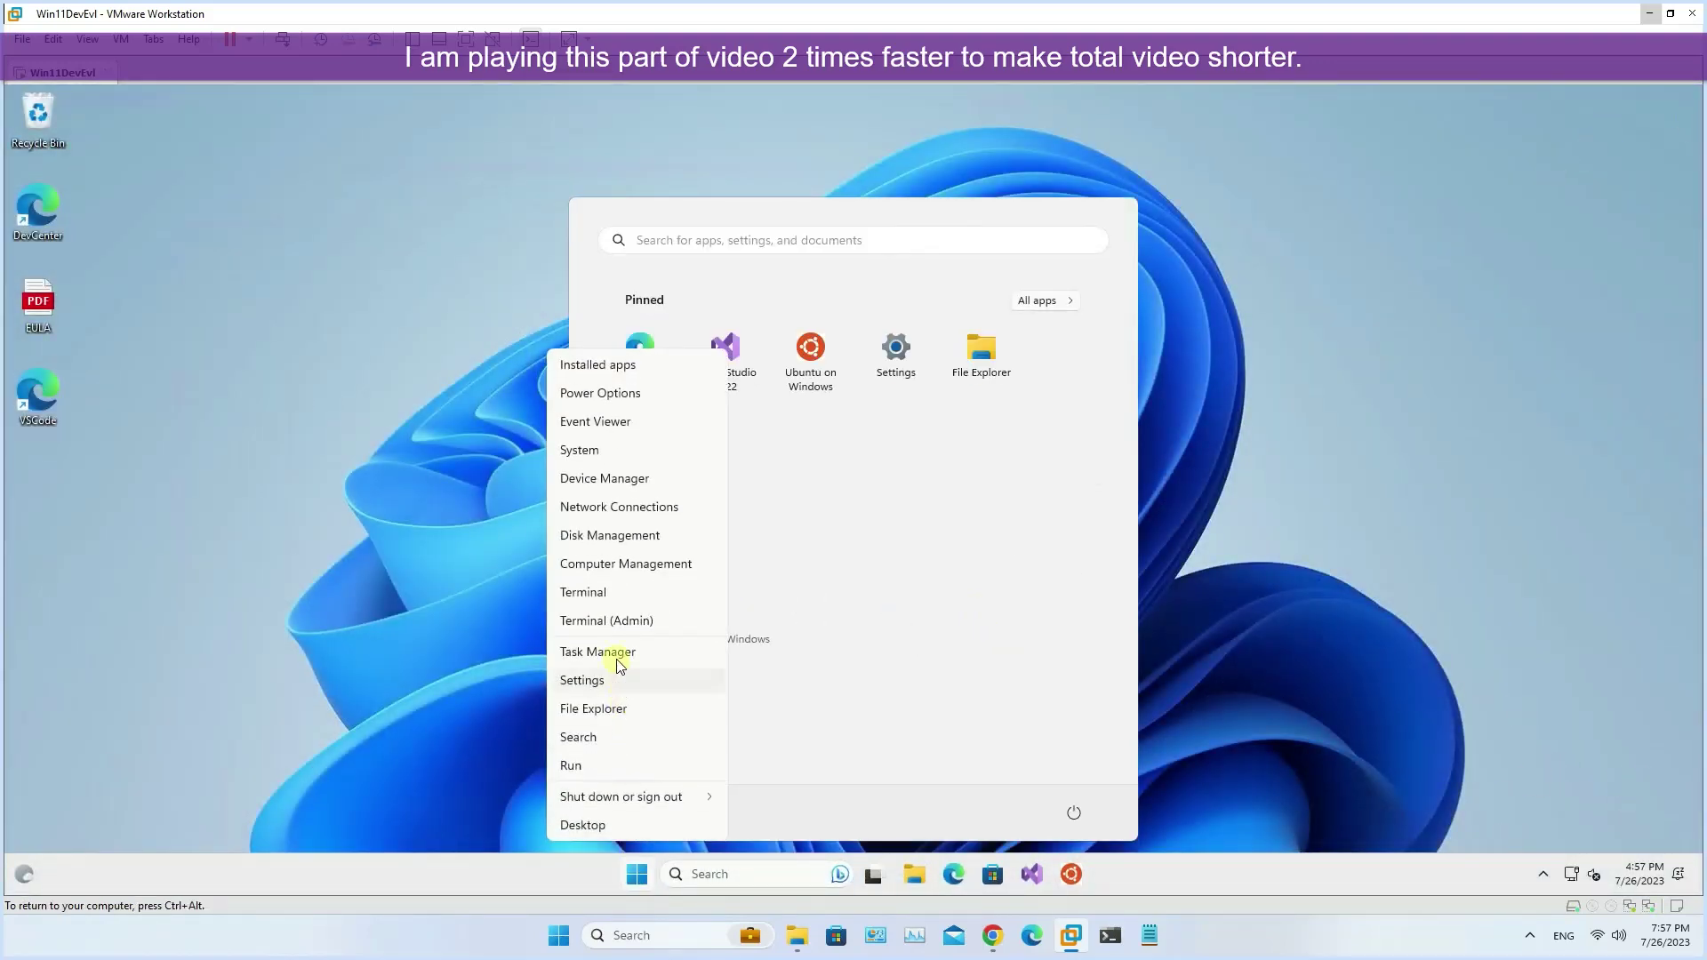
click(611, 450)
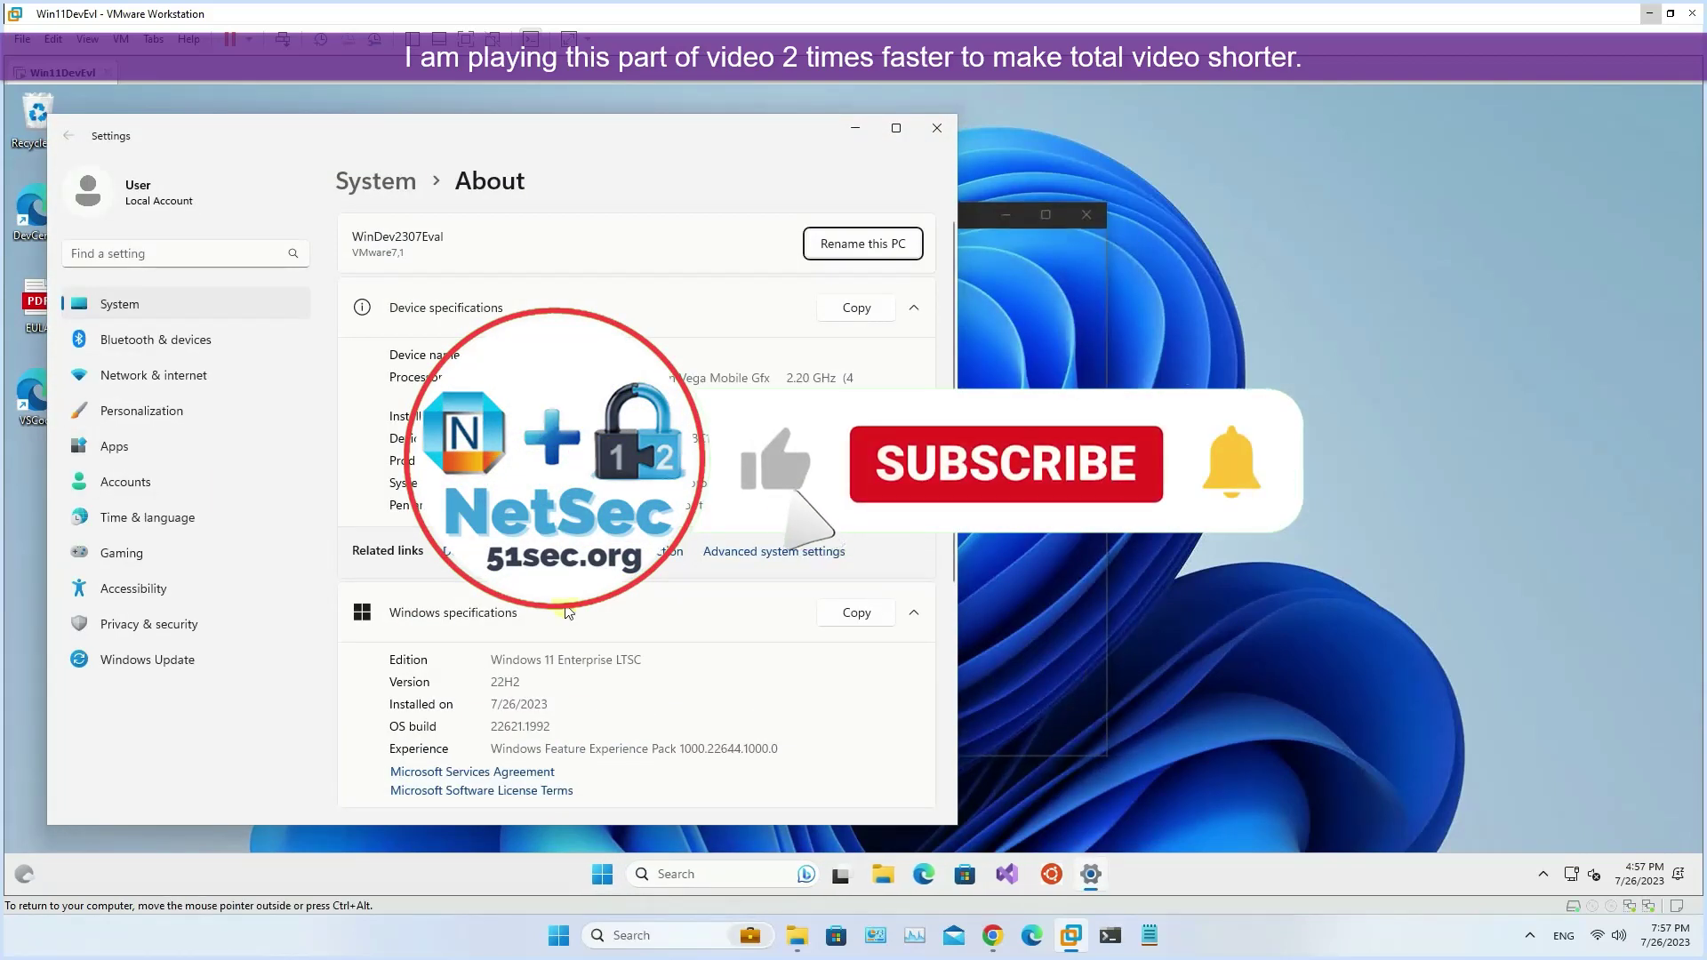
triple_click(570, 658)
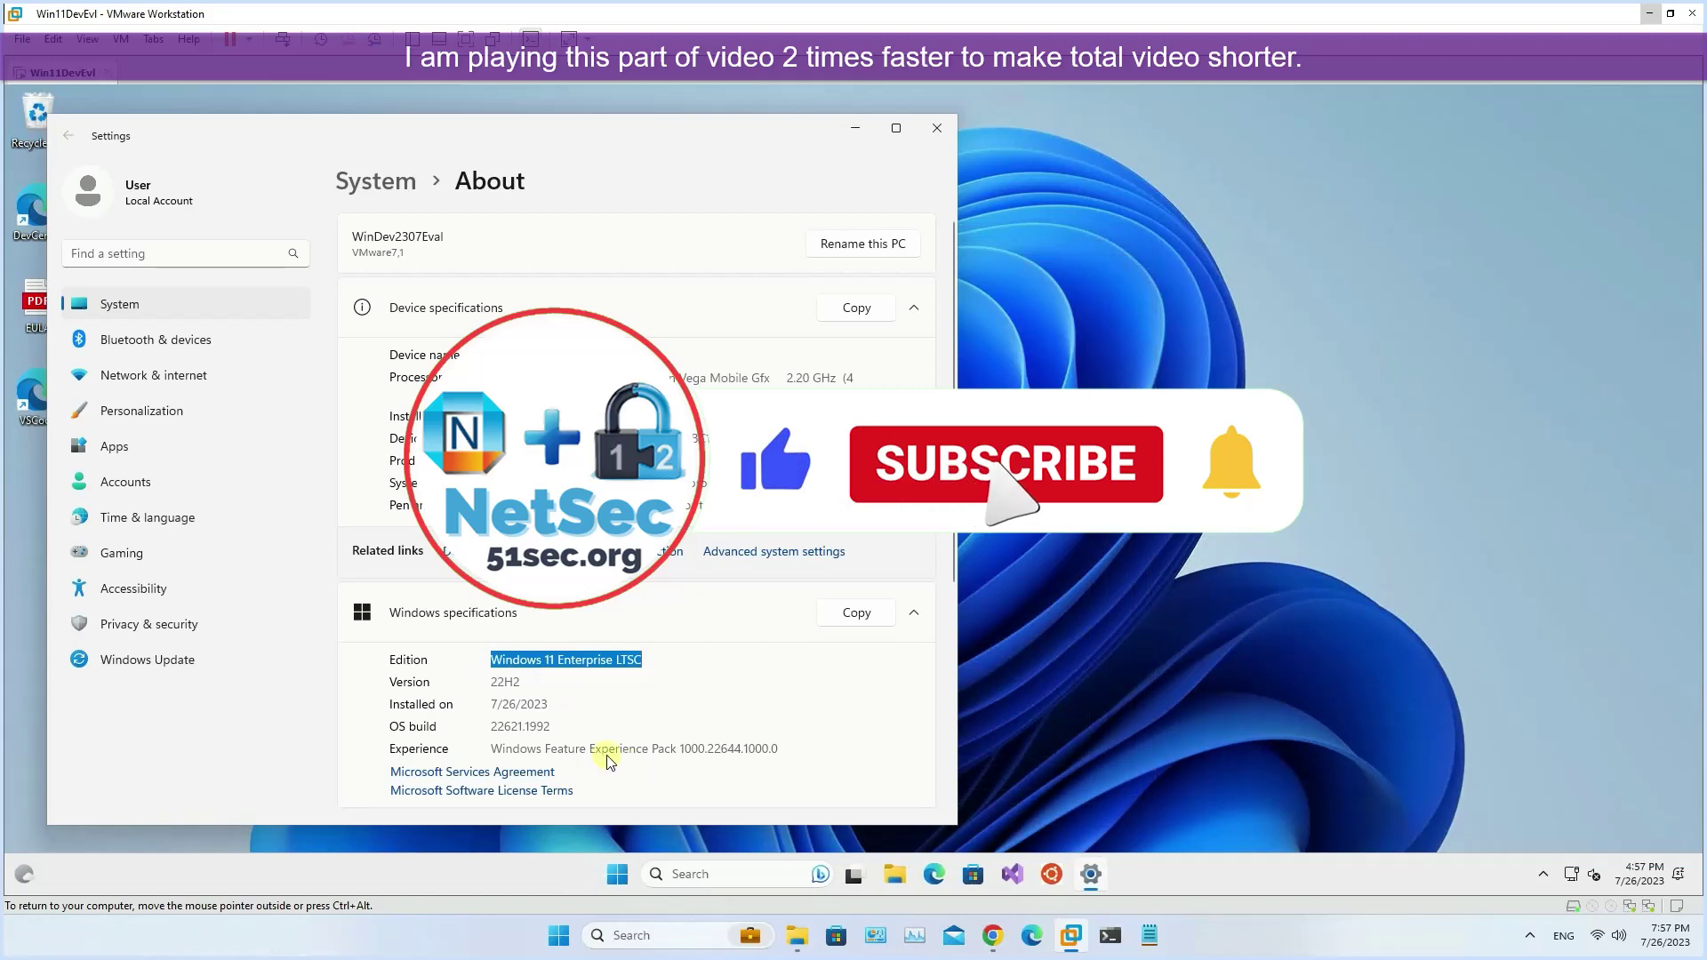
click(684, 749)
triple_click(683, 750)
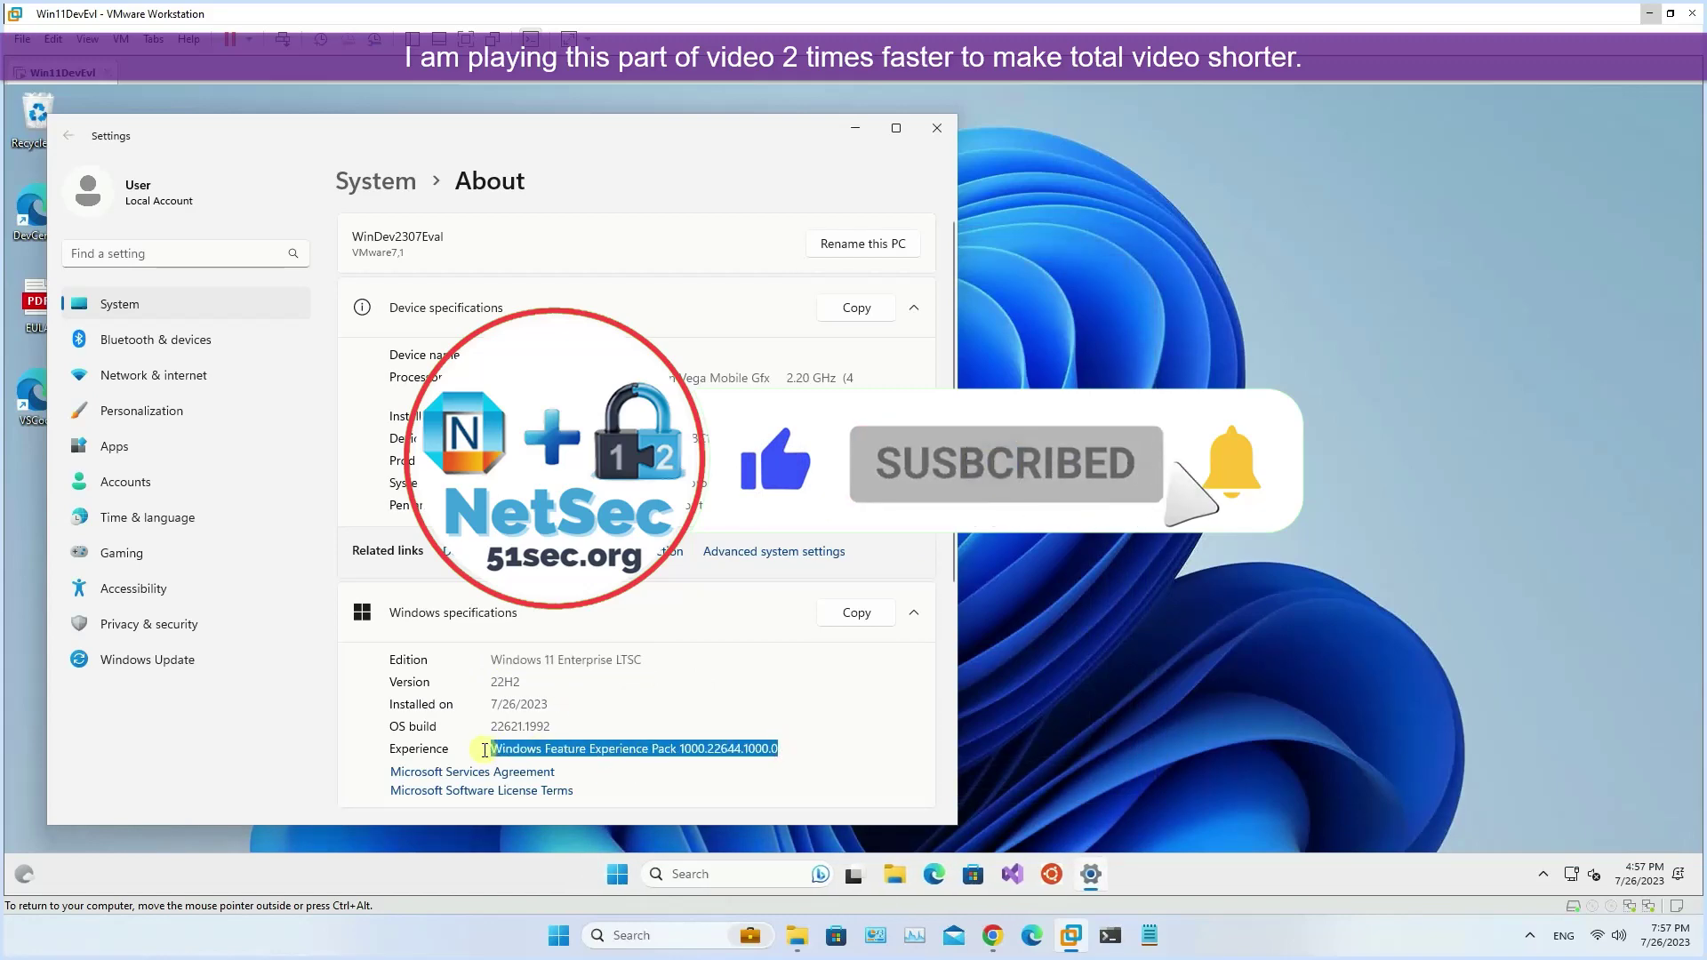
click(937, 132)
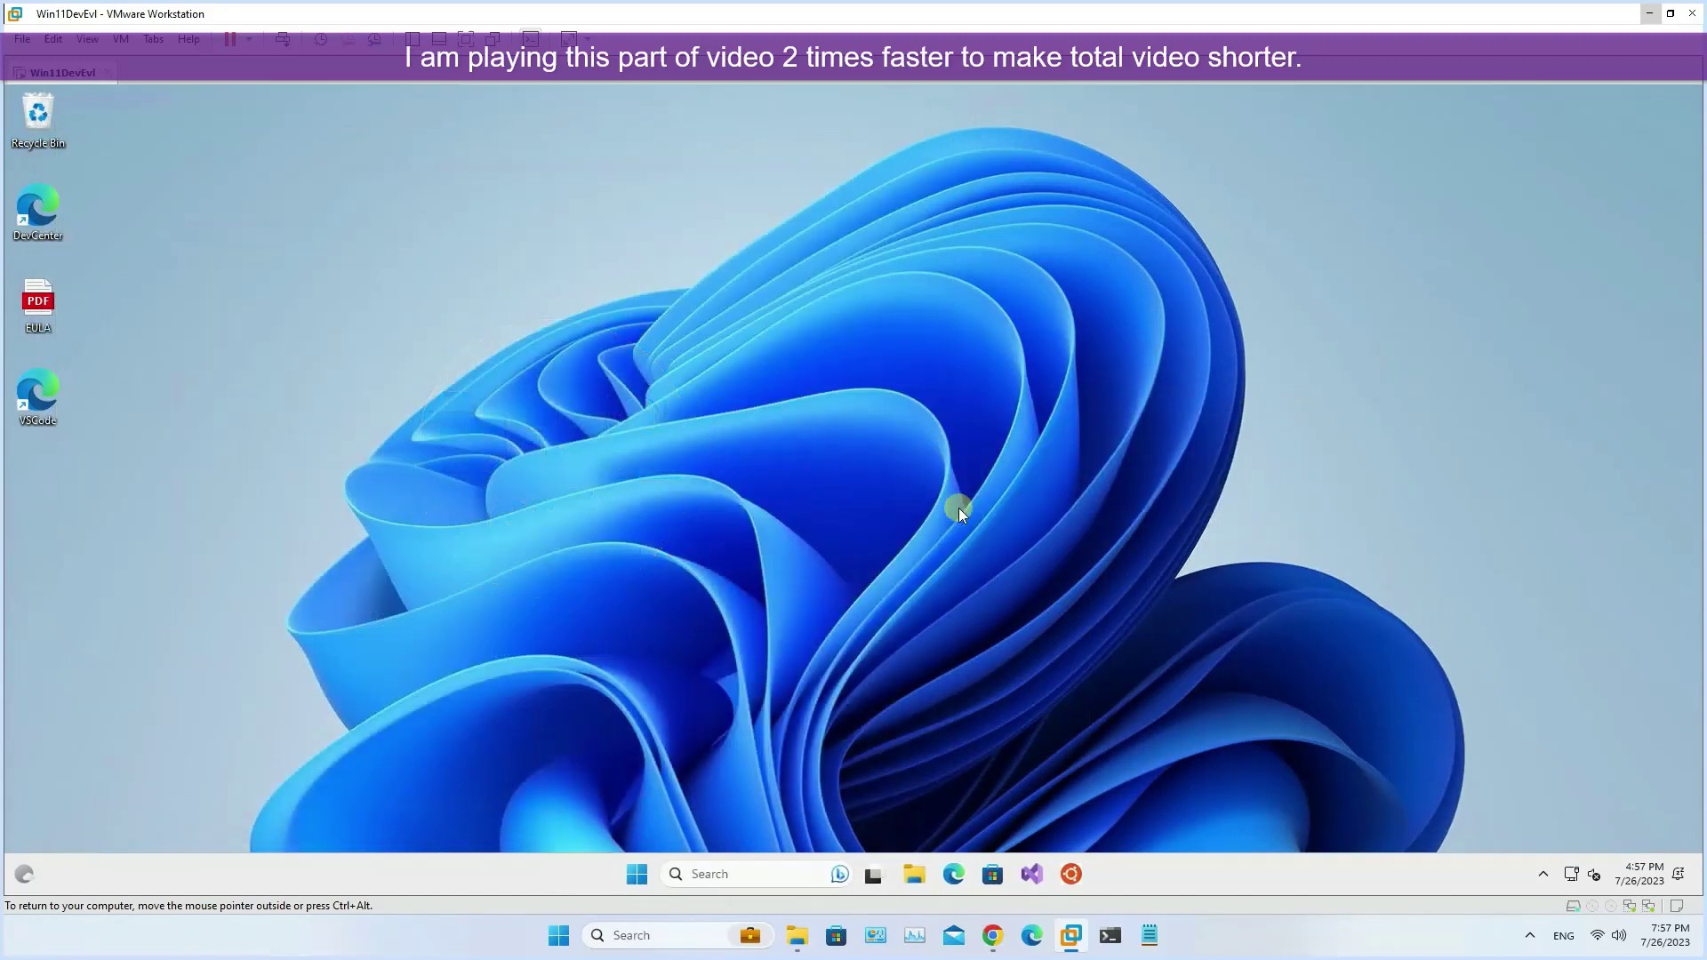